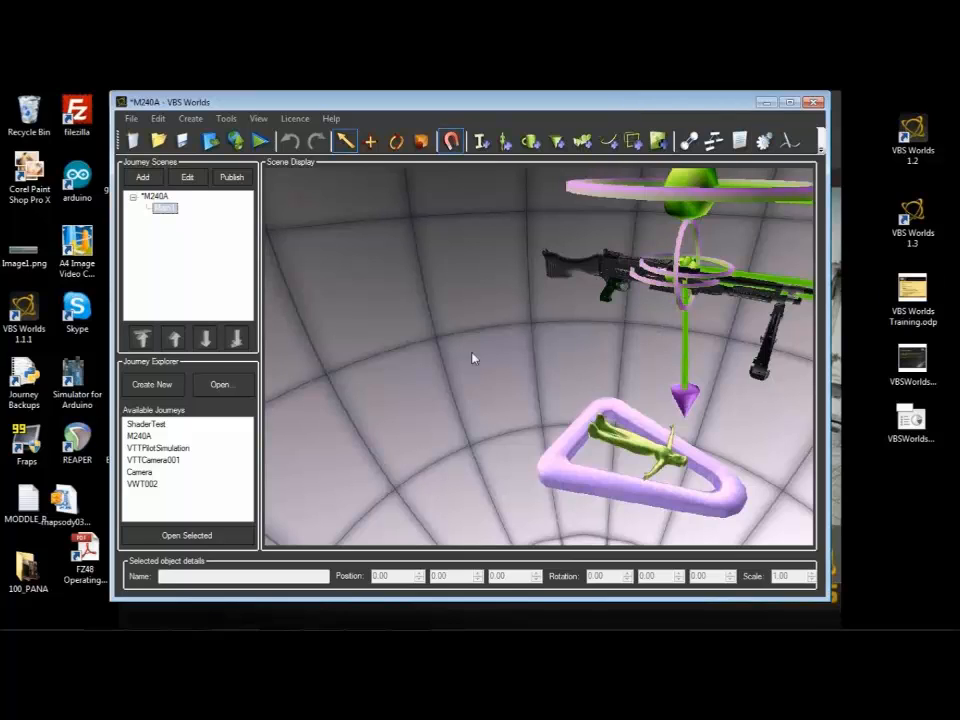
Step: Export the M240A journey, launch it in the player and continue past the introduction pages to the rifle view
{"action": "left_click", "coordinate": [212, 144]}
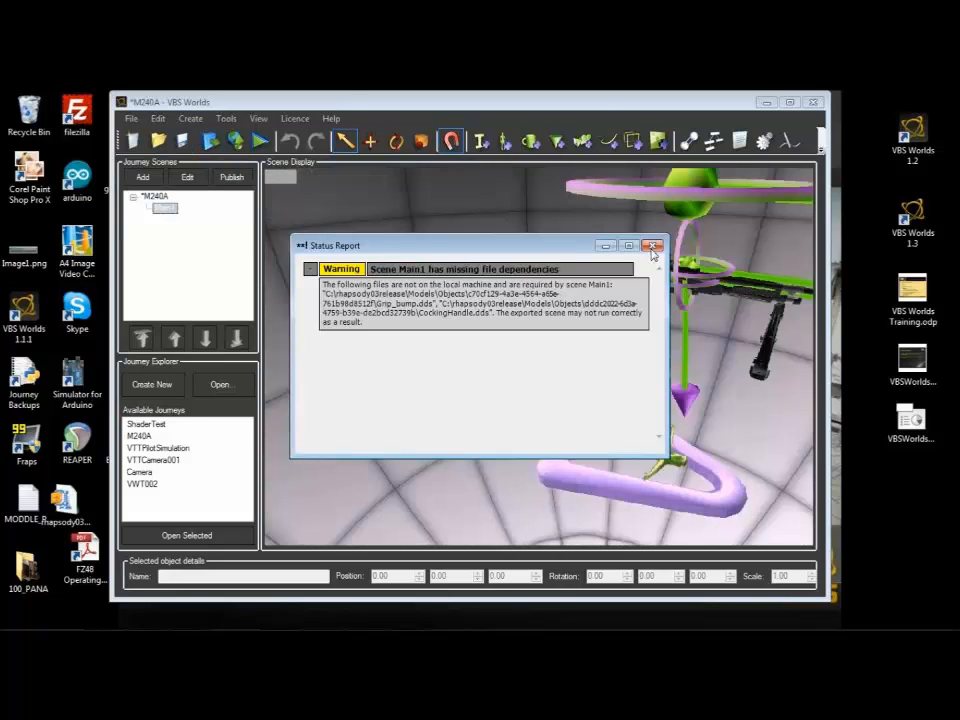
{"action": "left_click", "coordinate": [651, 247]}
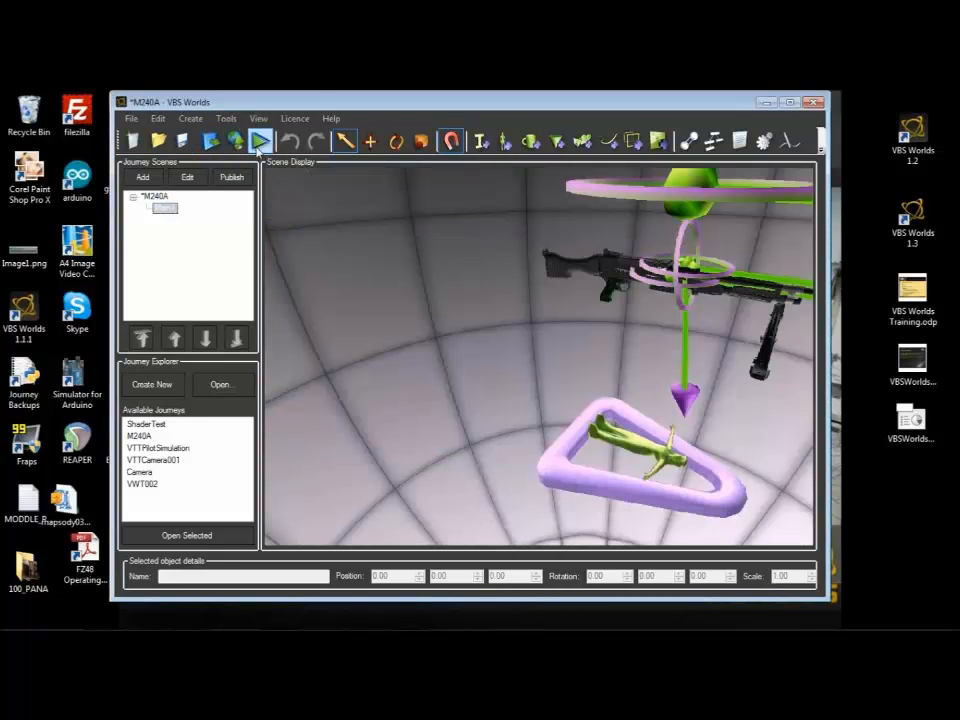
{"action": "left_click", "coordinate": [258, 147]}
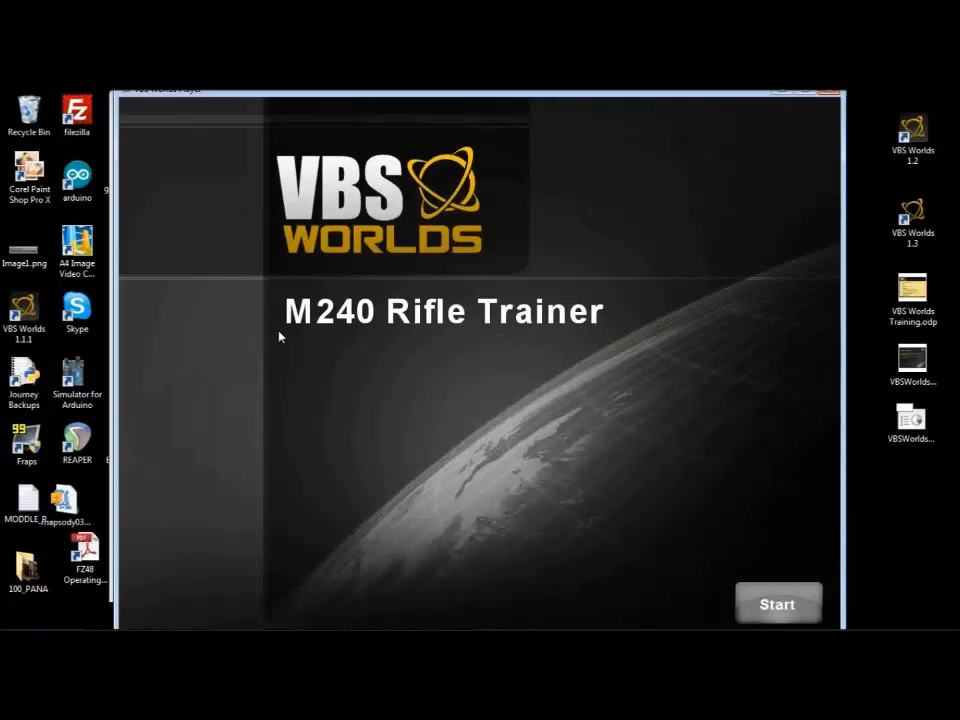
{"action": "left_click", "coordinate": [768, 602]}
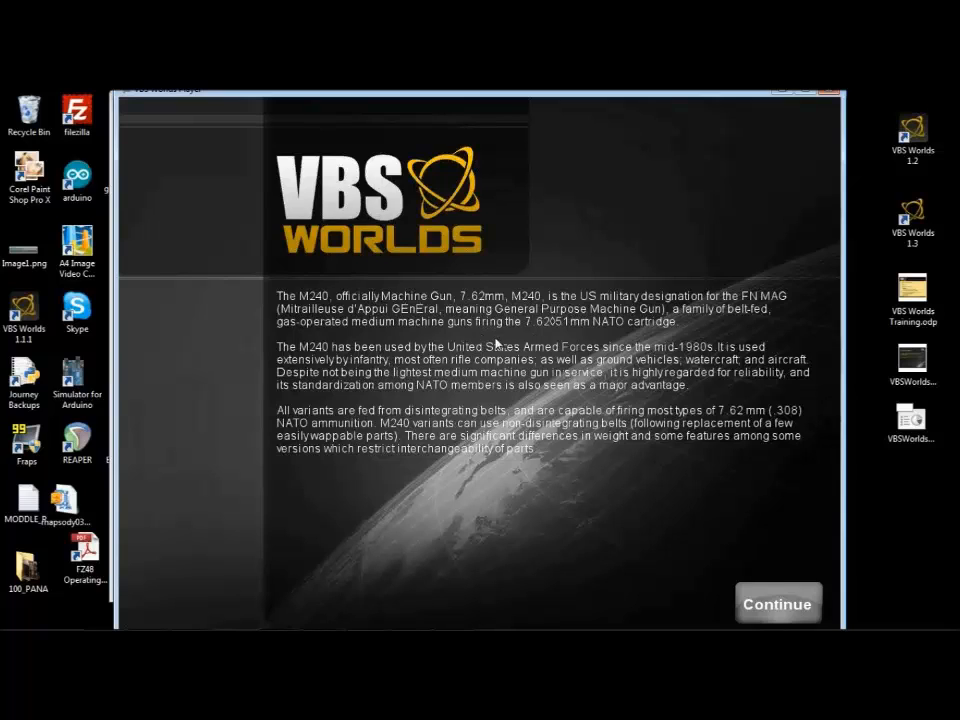
{"action": "left_click", "coordinate": [779, 605]}
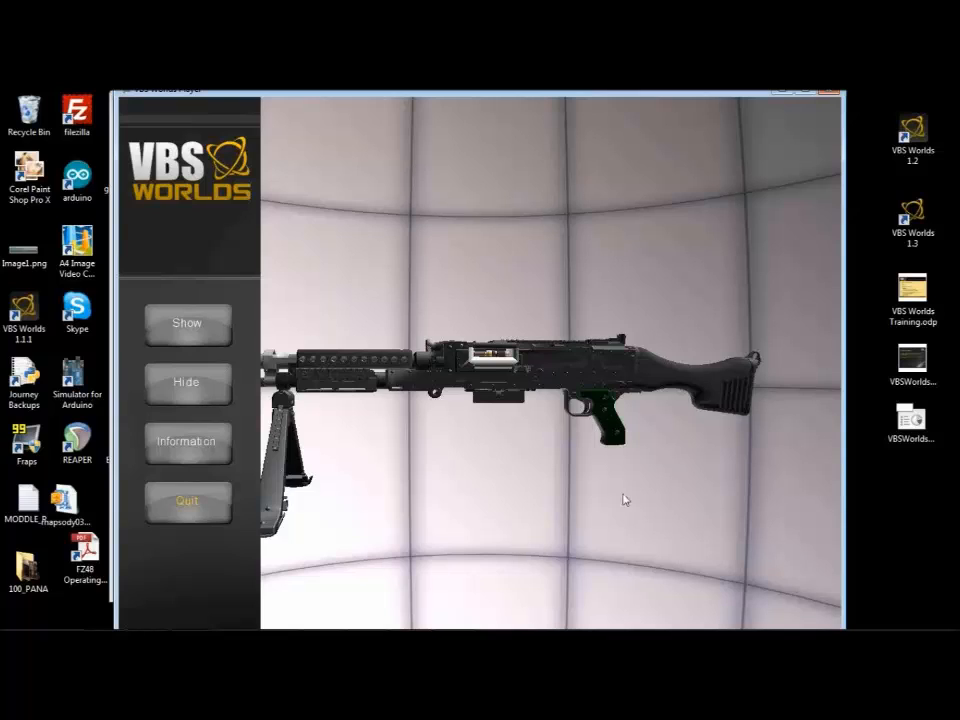
Step: Examine the M240 rifle model in the trainer from several angles and distances
{"action": "scroll", "coordinate": [569, 483], "scroll_direction": "up", "scroll_amount": 3}
{"action": "scroll", "coordinate": [566, 481], "scroll_direction": "down", "scroll_amount": 4}
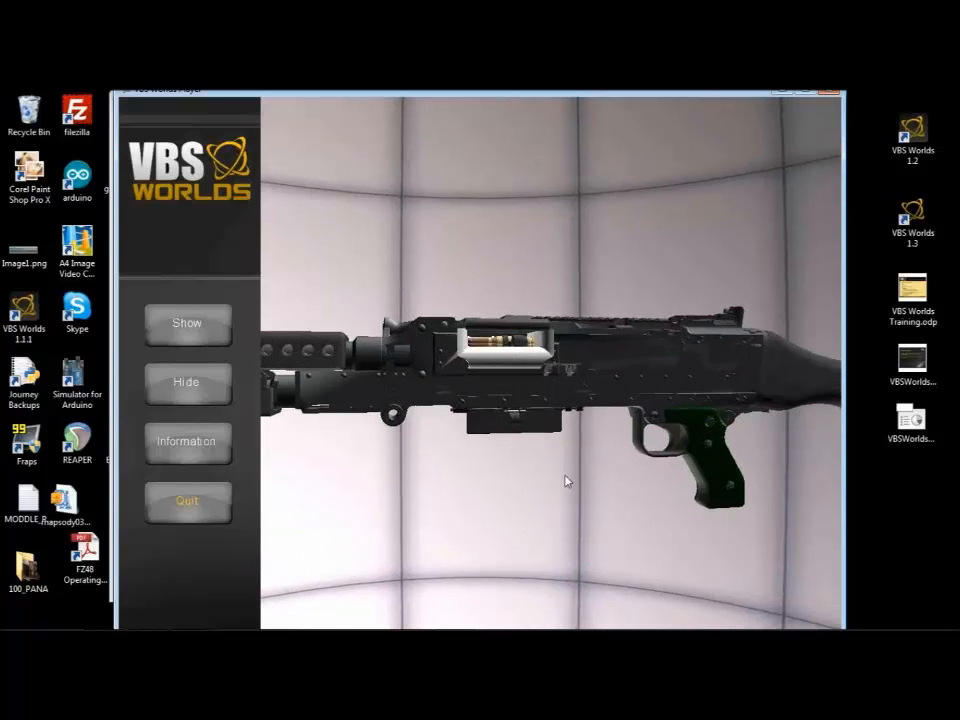
{"action": "scroll", "coordinate": [566, 481], "scroll_direction": "up", "scroll_amount": 4}
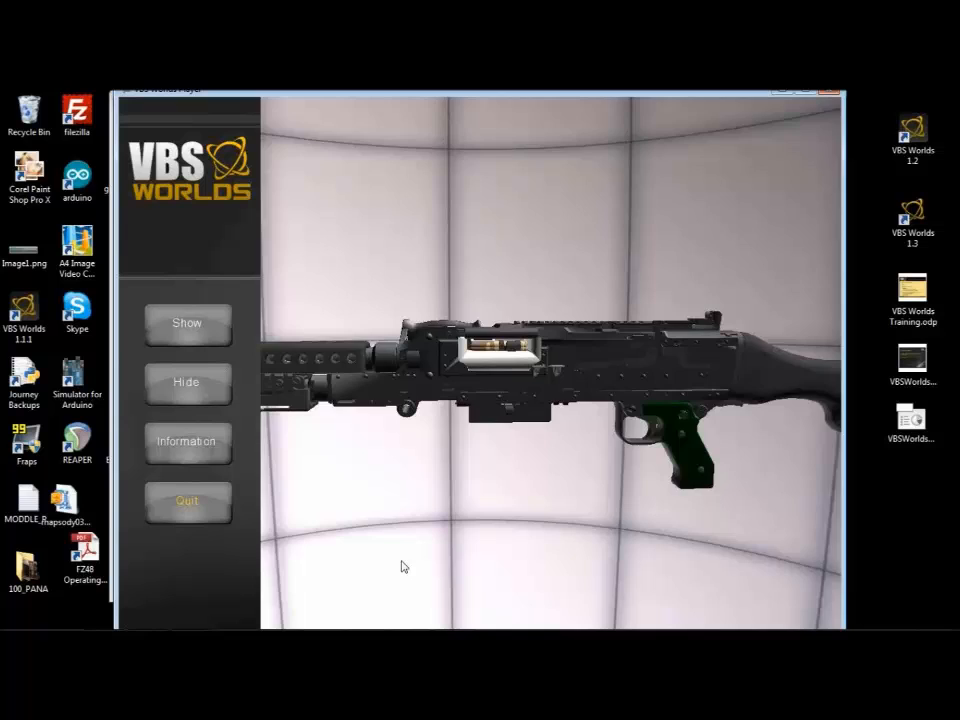
{"action": "left_click_drag", "start_coordinate": [402, 567], "coordinate": [646, 350]}
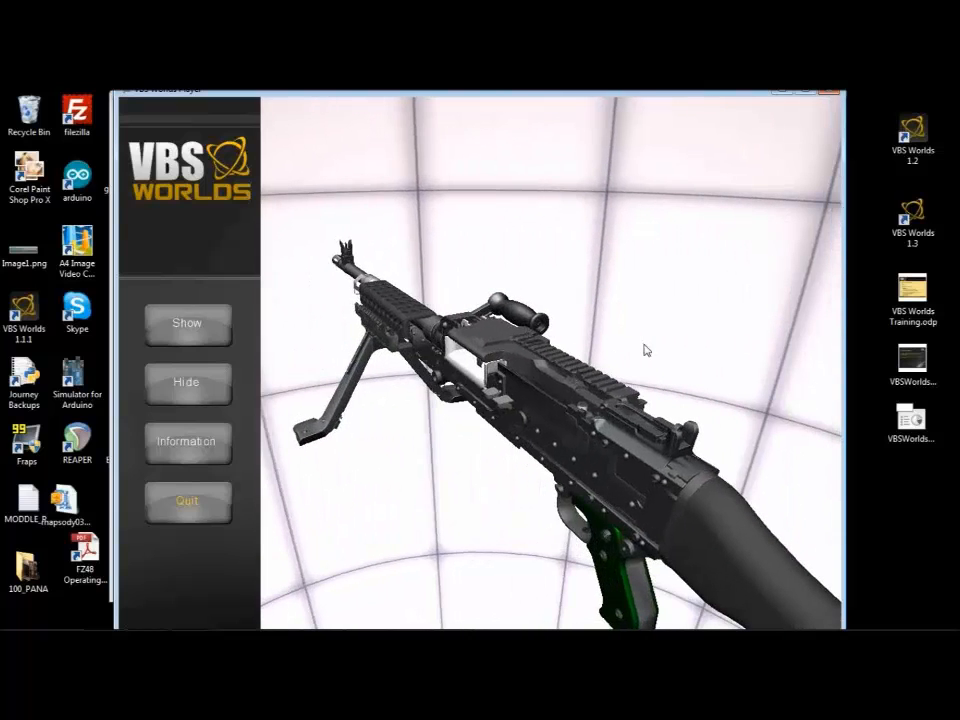
{"action": "left_click_drag", "start_coordinate": [646, 350], "coordinate": [563, 345]}
{"action": "scroll", "coordinate": [563, 345], "scroll_direction": "down", "scroll_amount": 5}
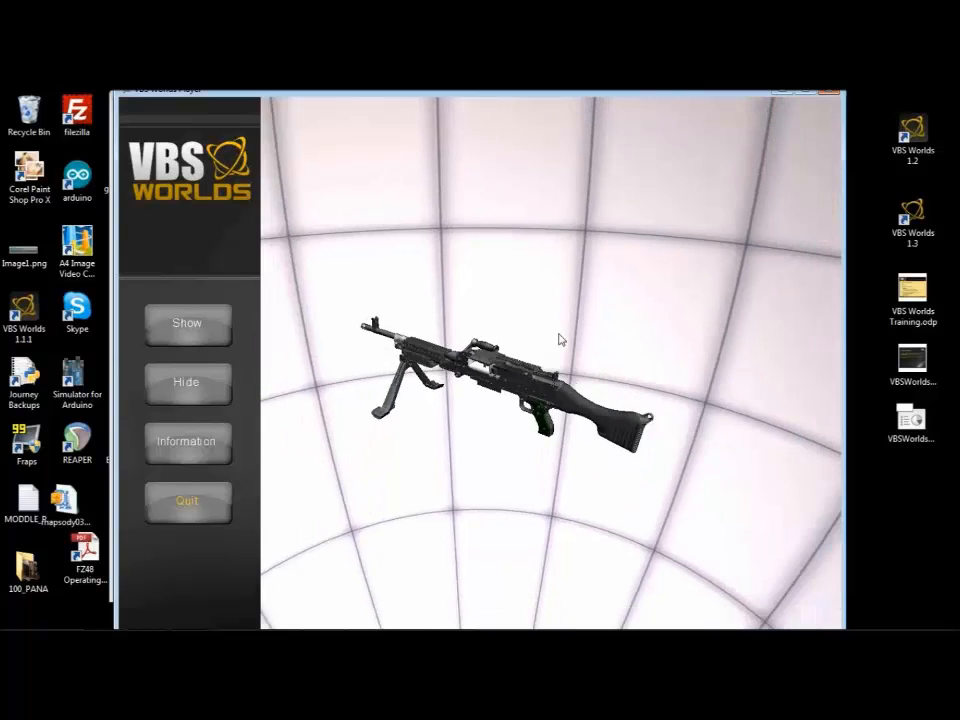
{"action": "scroll", "coordinate": [560, 340], "scroll_direction": "up", "scroll_amount": 5}
{"action": "scroll", "coordinate": [561, 340], "scroll_direction": "down", "scroll_amount": 1}
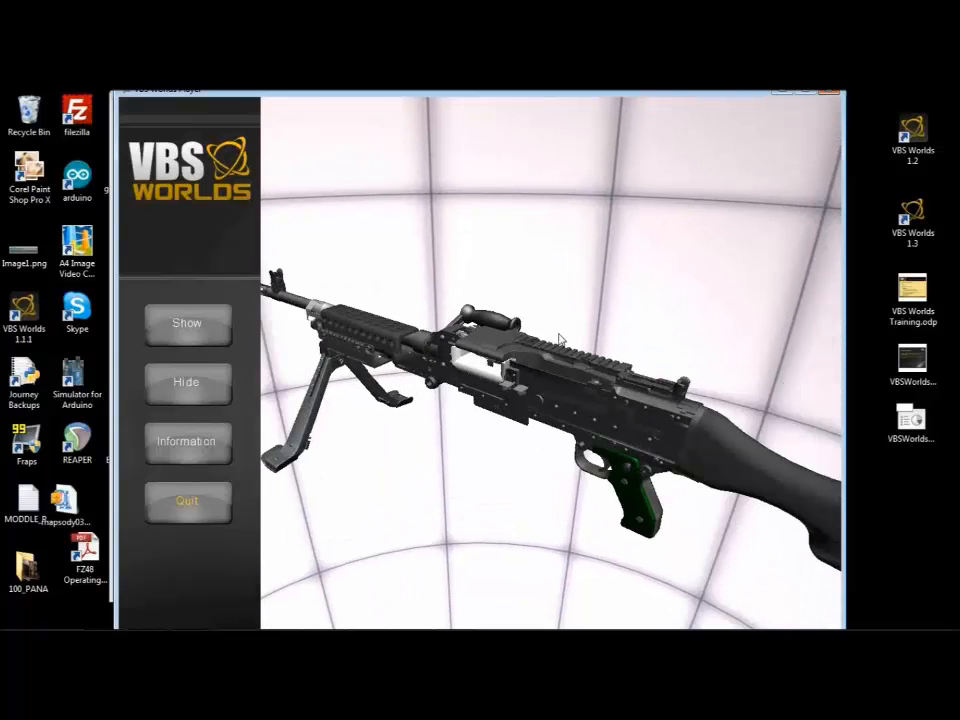
{"action": "scroll", "coordinate": [560, 340], "scroll_direction": "down", "scroll_amount": 5}
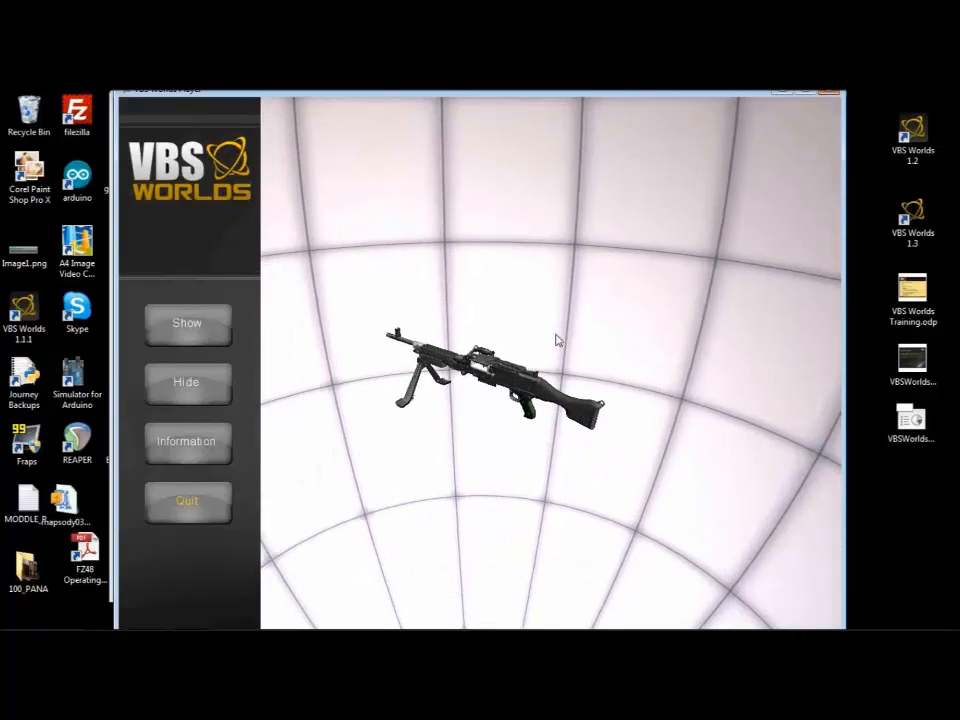
{"action": "scroll", "coordinate": [558, 340], "scroll_direction": "up", "scroll_amount": 5}
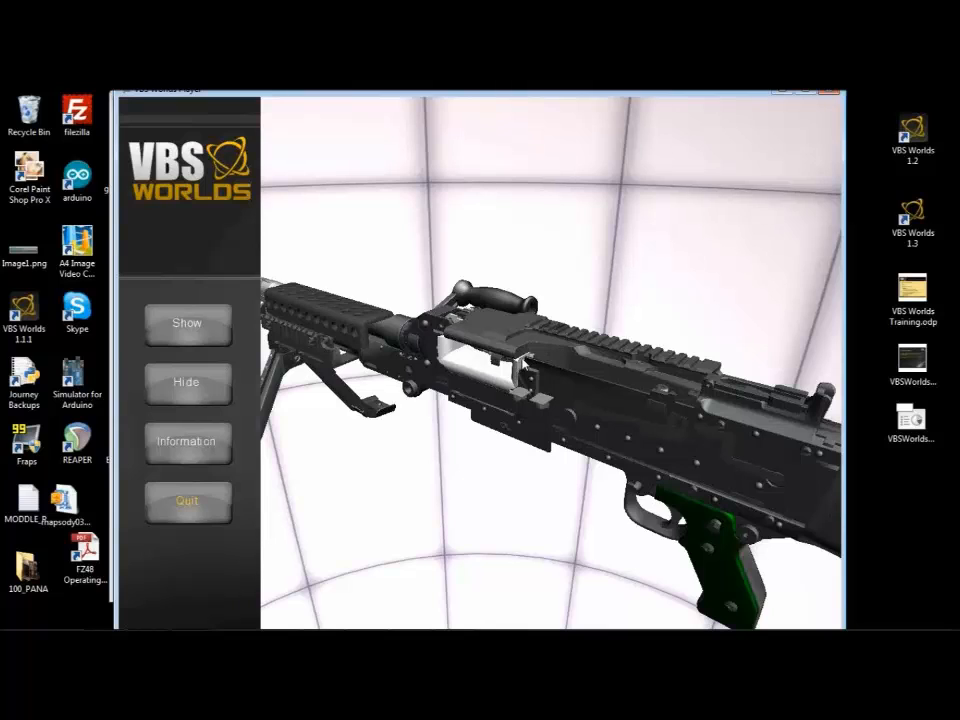
{"action": "left_click_drag", "start_coordinate": [491, 419], "coordinate": [573, 384]}
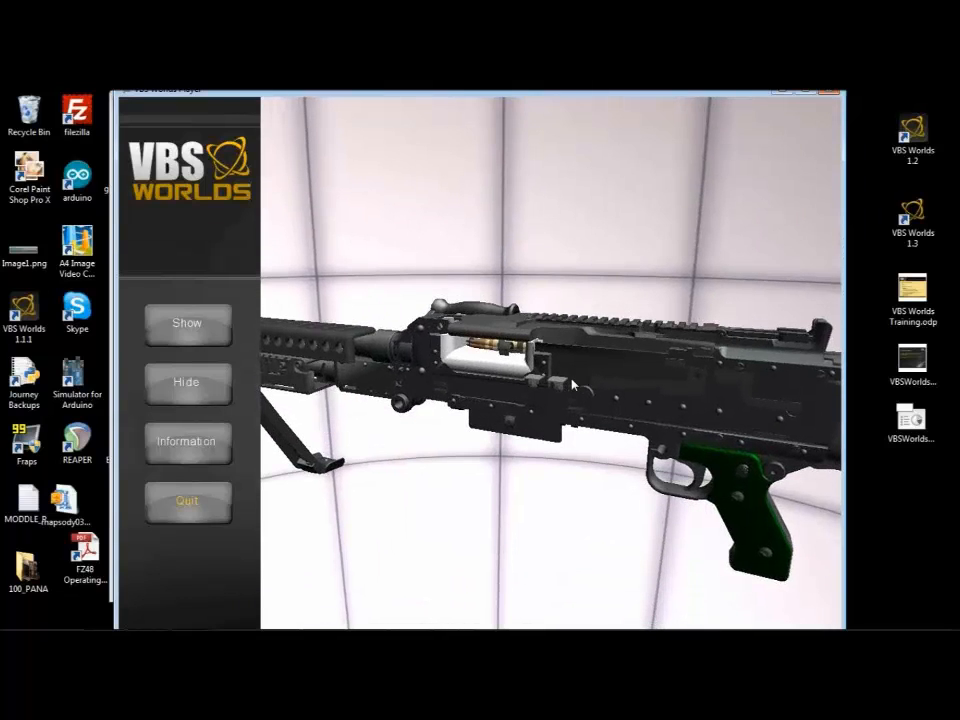
Step: Show the rifle's opened cover and enlarged cartridge, view them, and hide them again
{"action": "left_click", "coordinate": [170, 330]}
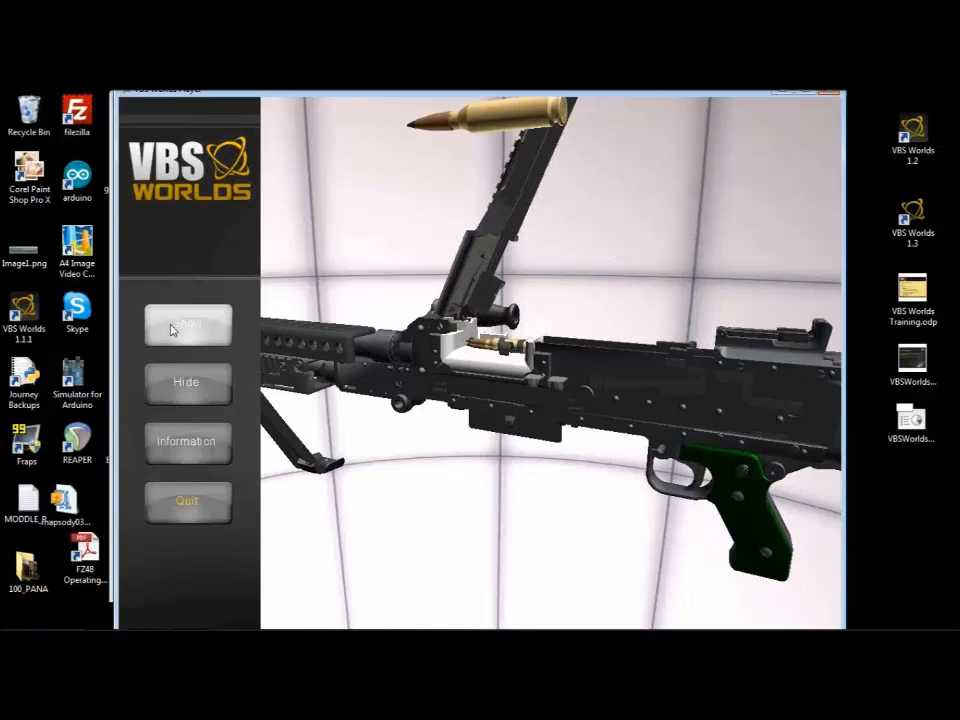
{"action": "left_click_drag", "start_coordinate": [455, 375], "coordinate": [476, 454]}
{"action": "scroll", "coordinate": [454, 377], "scroll_direction": "down", "scroll_amount": 3}
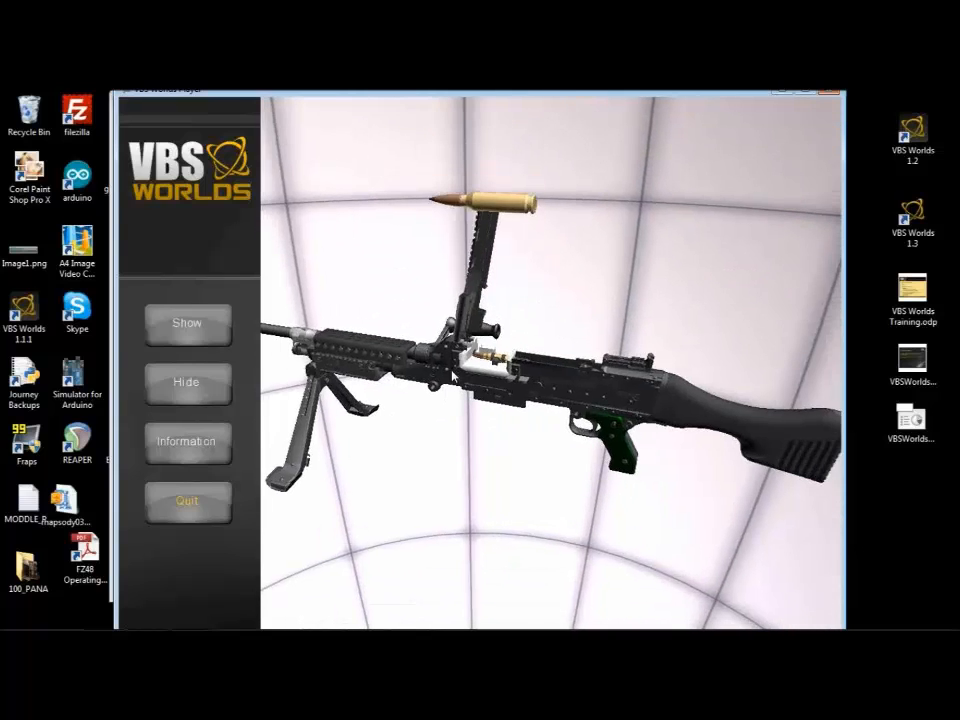
{"action": "left_click", "coordinate": [183, 386]}
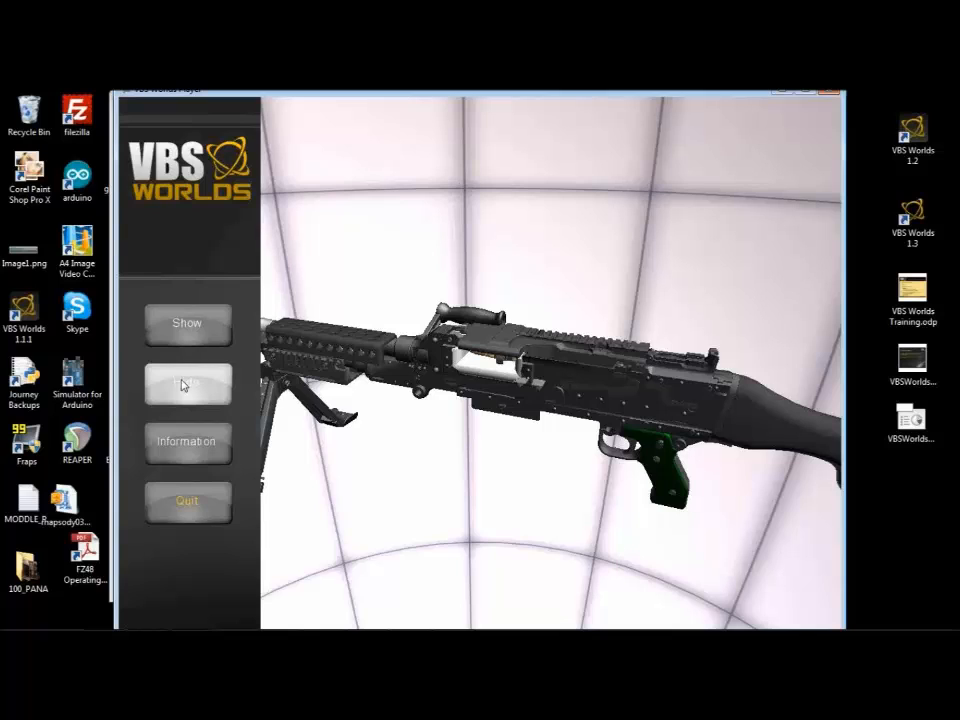
{"action": "scroll", "coordinate": [411, 416], "scroll_direction": "up", "scroll_amount": 3}
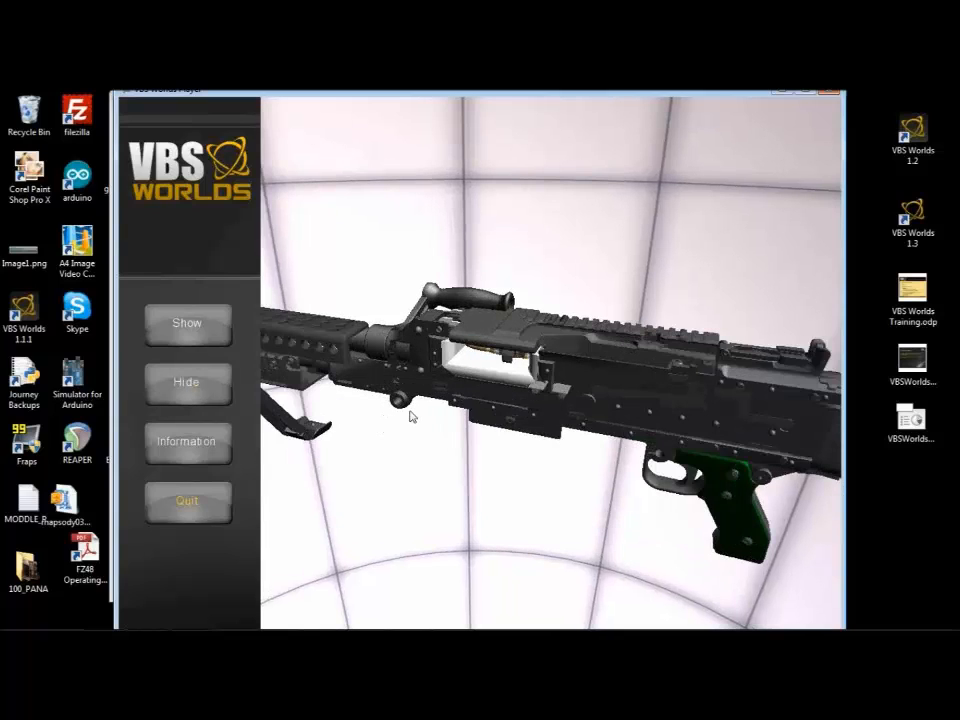
Step: Read the rifle's specifications in the trainer, close them and quit the player
{"action": "left_click", "coordinate": [190, 456]}
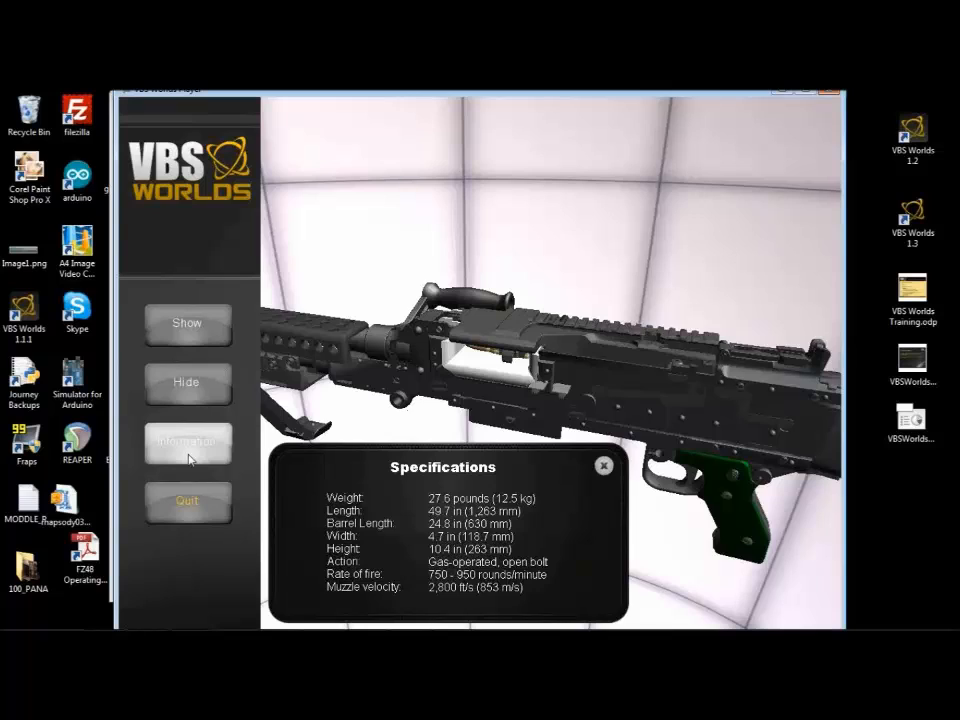
{"action": "left_click", "coordinate": [604, 466]}
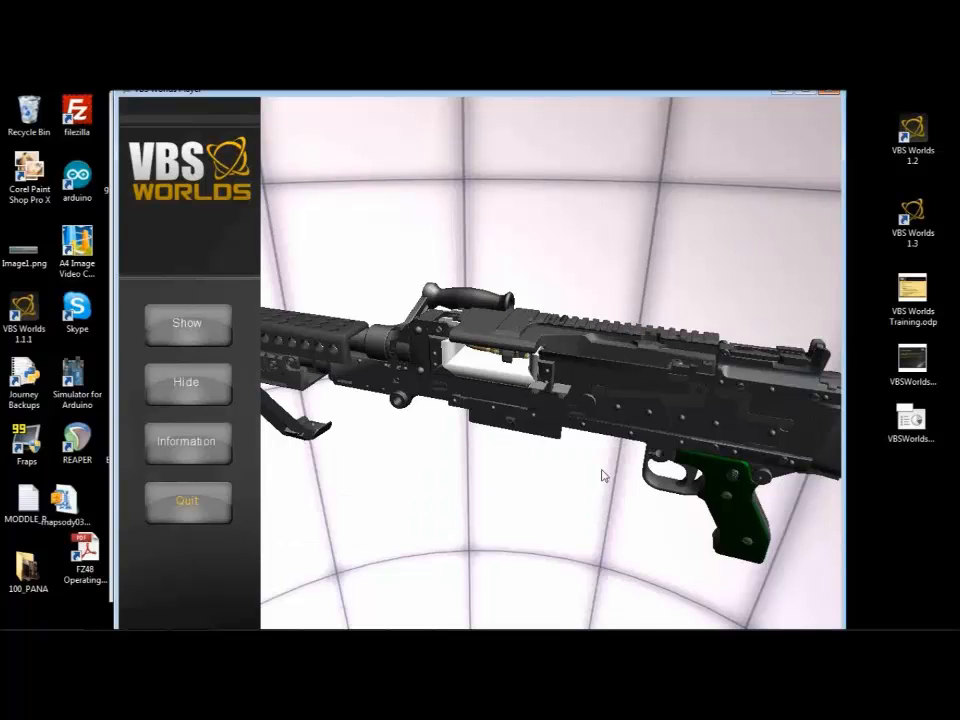
{"action": "left_click", "coordinate": [172, 500]}
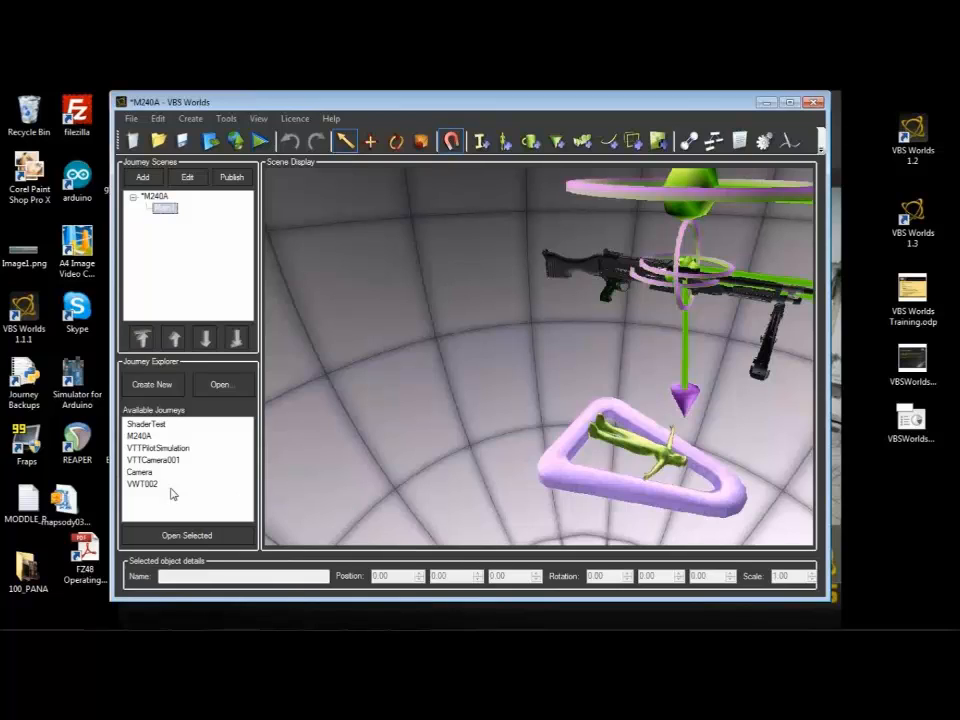
{"action": "right_click", "coordinate": [949, 124]}
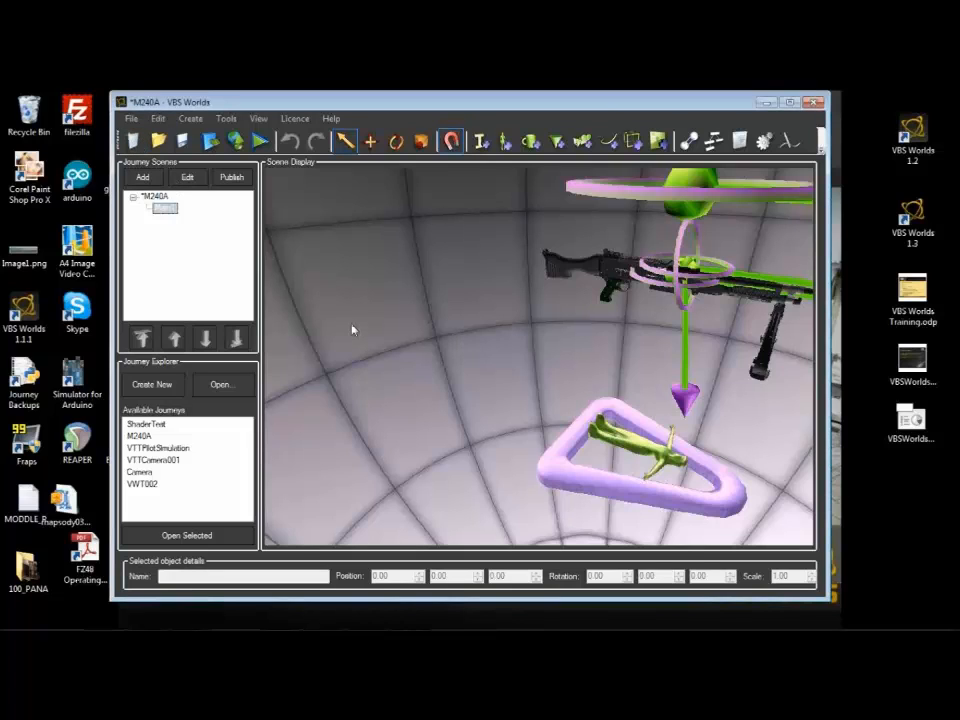
Step: Create a new learning journey named RifleDemo, with a new scene to follow its creation
{"action": "left_click", "coordinate": [133, 143]}
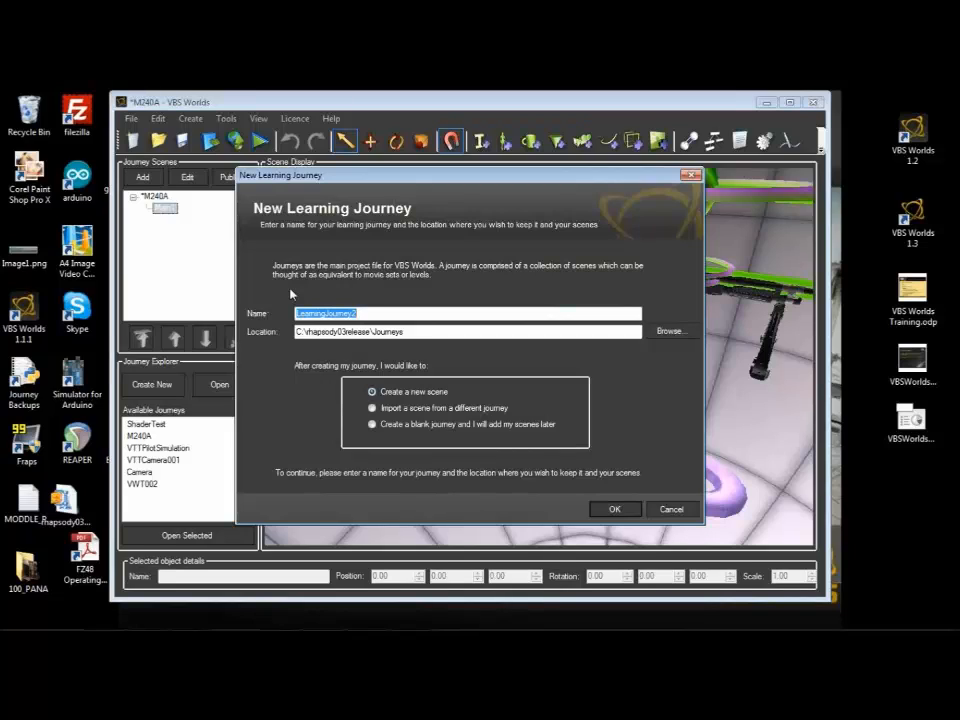
{"action": "type", "text": "RifleDemo"}
{"action": "left_click", "coordinate": [605, 511]}
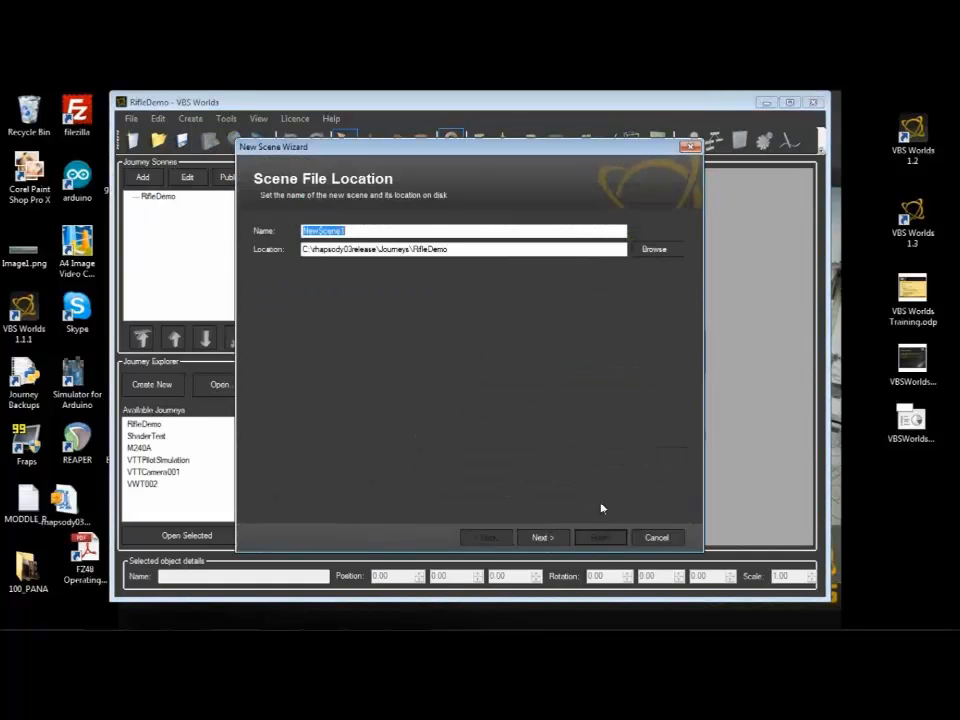
Step: Name the new scene MainScene1 and give it the TW environment M240BBackgroundLight
{"action": "type", "text": "Main"}
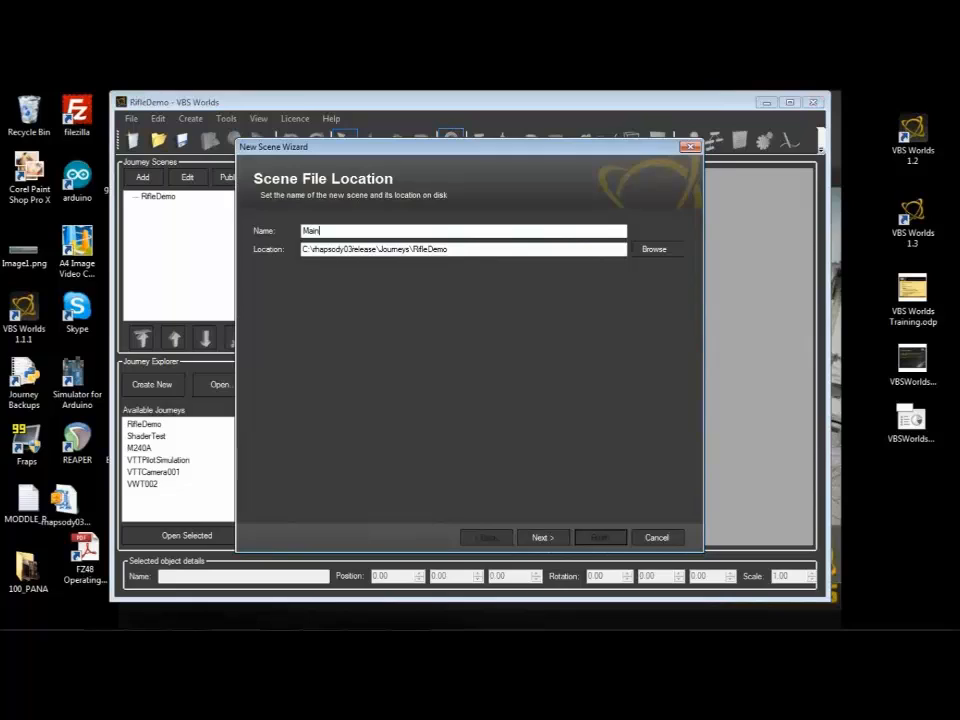
{"action": "type", "text": "Scene1"}
{"action": "left_click", "coordinate": [541, 537]}
{"action": "left_click", "coordinate": [298, 243]}
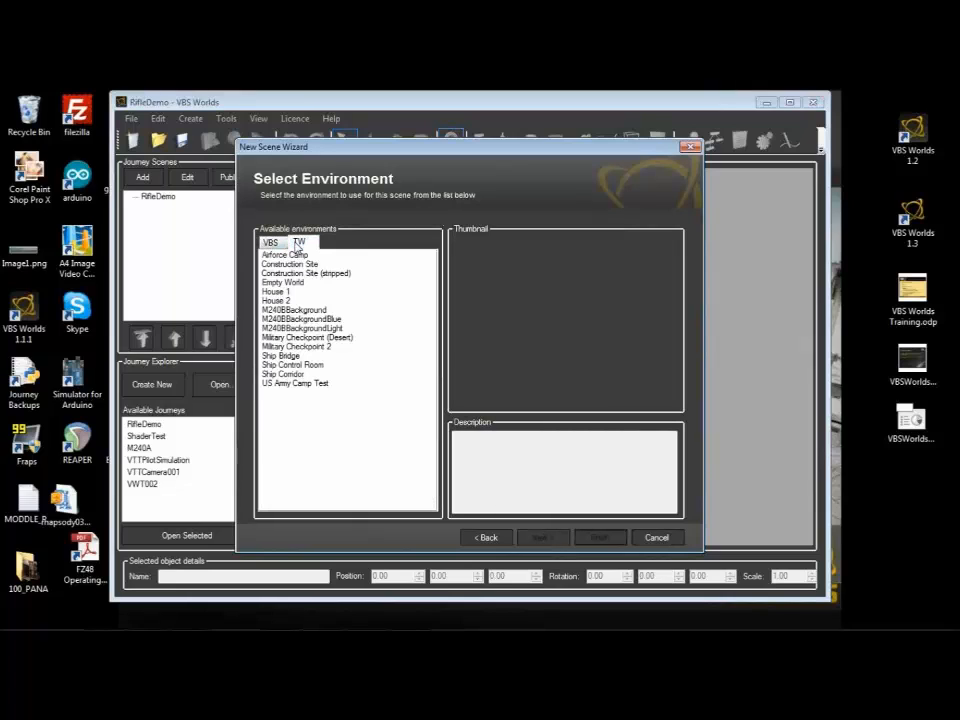
{"action": "left_click", "coordinate": [299, 328]}
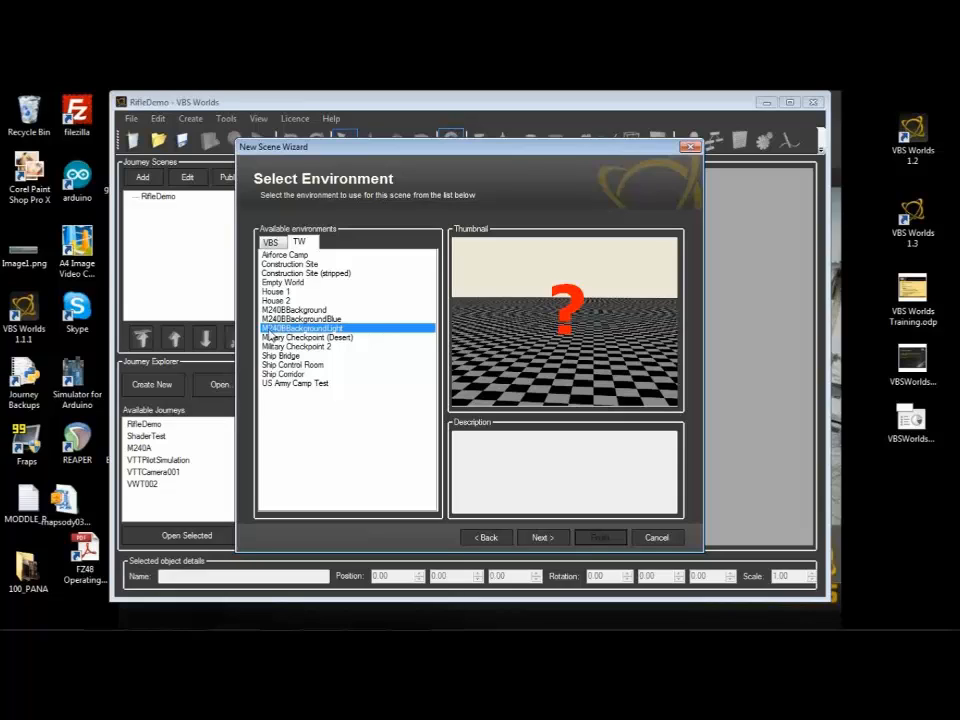
{"action": "left_click", "coordinate": [541, 537]}
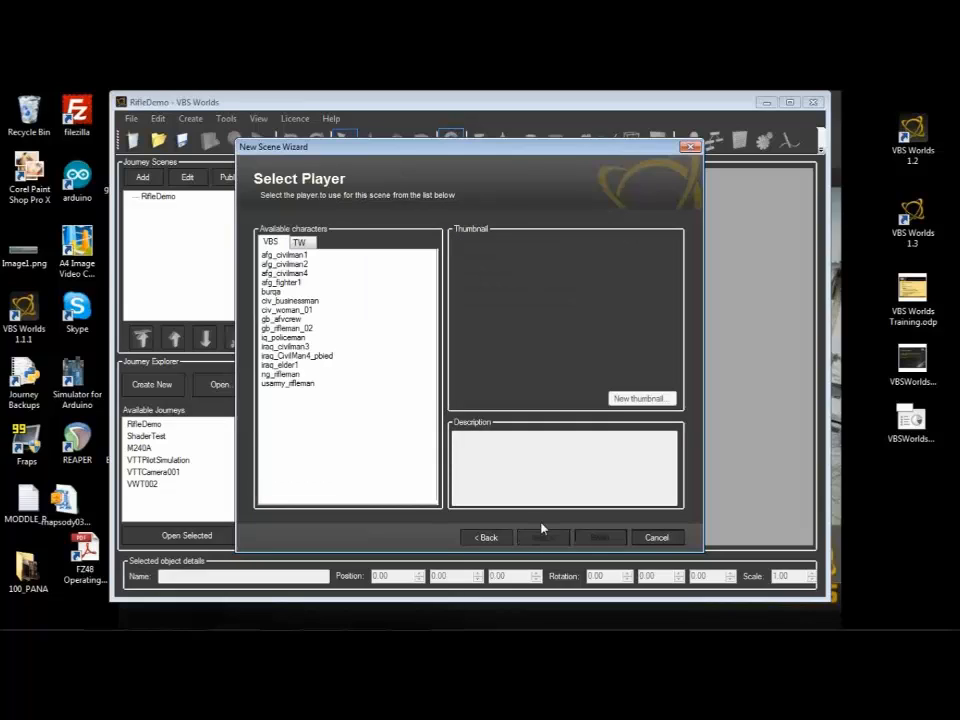
Step: Choose the TW 1st Person Character as the scene's player and finish creating the scene
{"action": "left_click", "coordinate": [299, 242]}
{"action": "left_click", "coordinate": [295, 256]}
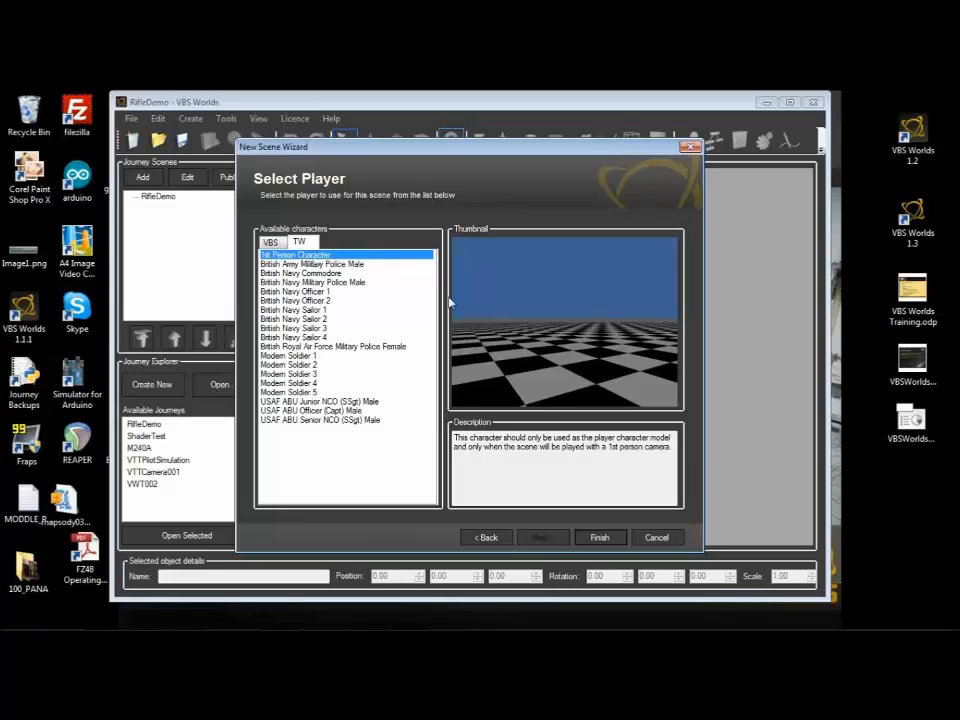
{"action": "left_click", "coordinate": [603, 539]}
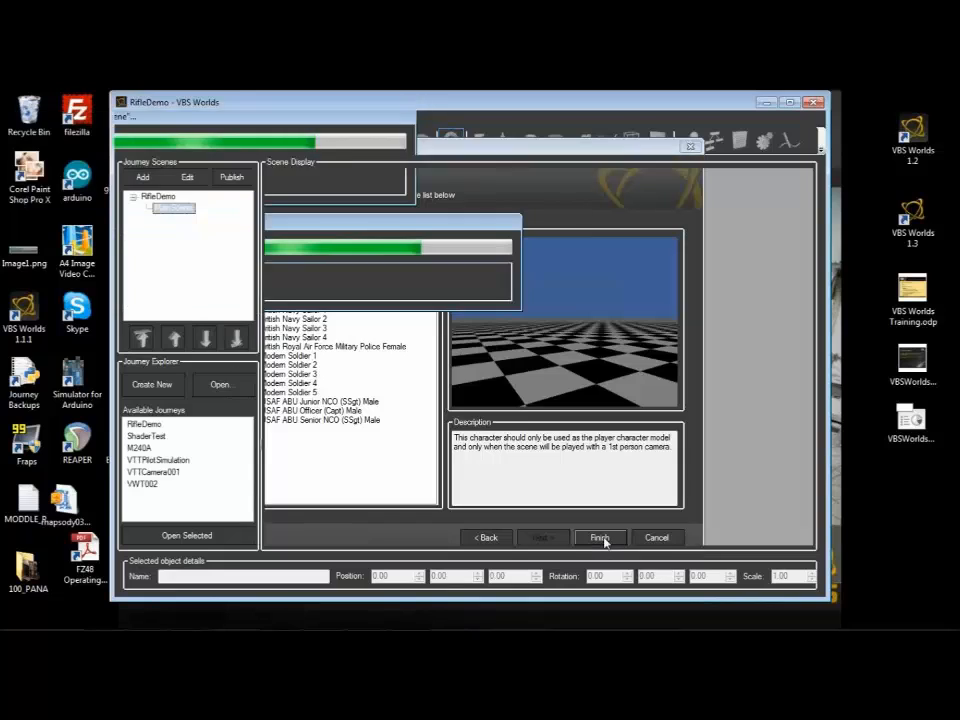
Step: Inspect the player marker and the surrounding environment of the new scene from above and at an oblique angle
{"action": "scroll", "coordinate": [552, 416], "scroll_direction": "up", "scroll_amount": 5}
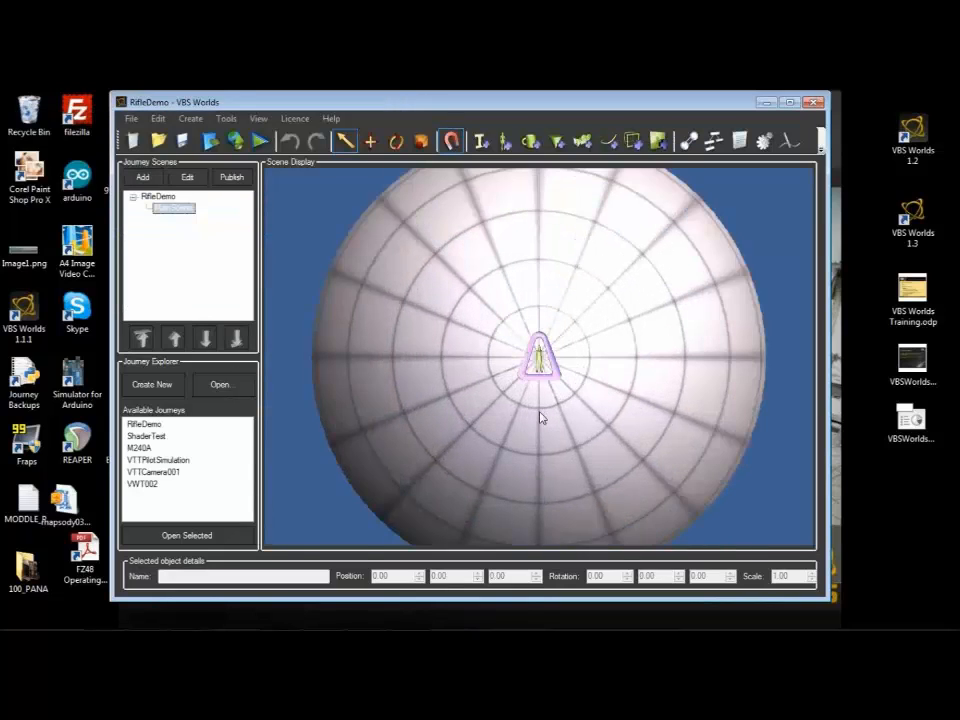
{"action": "scroll", "coordinate": [540, 417], "scroll_direction": "up", "scroll_amount": 3}
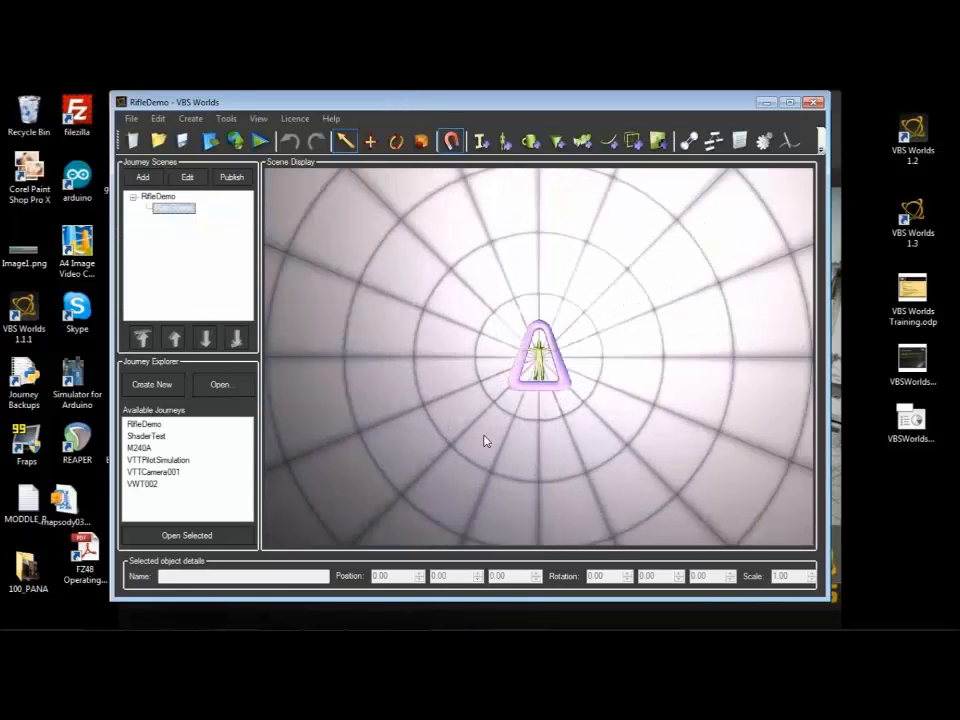
{"action": "right_click", "coordinate": [472, 382]}
{"action": "left_click_drag", "start_coordinate": [445, 407], "coordinate": [395, 353]}
{"action": "left_click_drag", "start_coordinate": [404, 362], "coordinate": [392, 394]}
{"action": "scroll", "coordinate": [423, 373], "scroll_direction": "up", "scroll_amount": 5}
{"action": "scroll", "coordinate": [423, 373], "scroll_direction": "down", "scroll_amount": 3}
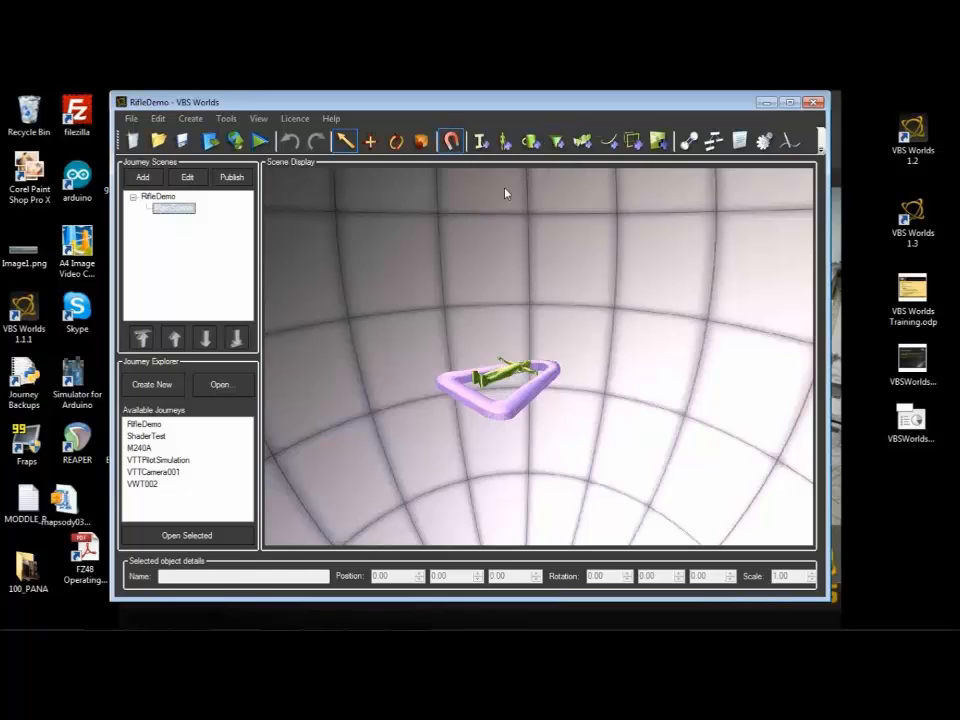
Step: Start a new object from the TW model M240B_Centred_1
{"action": "left_click", "coordinate": [527, 141]}
{"action": "left_click", "coordinate": [312, 242]}
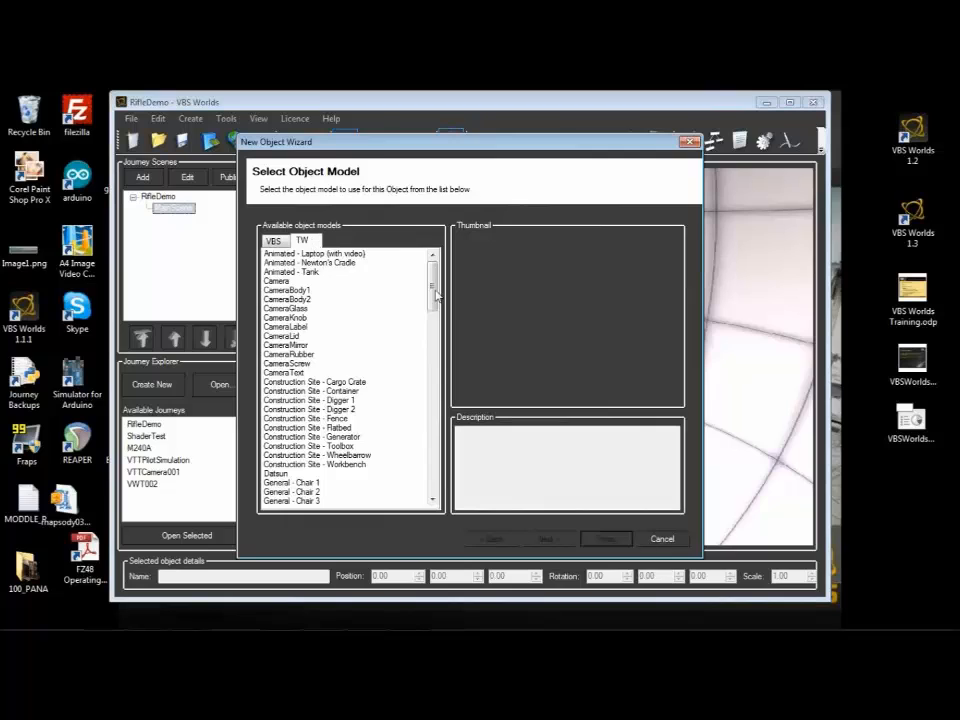
{"action": "scroll", "coordinate": [328, 454], "scroll_direction": "down", "scroll_amount": 20}
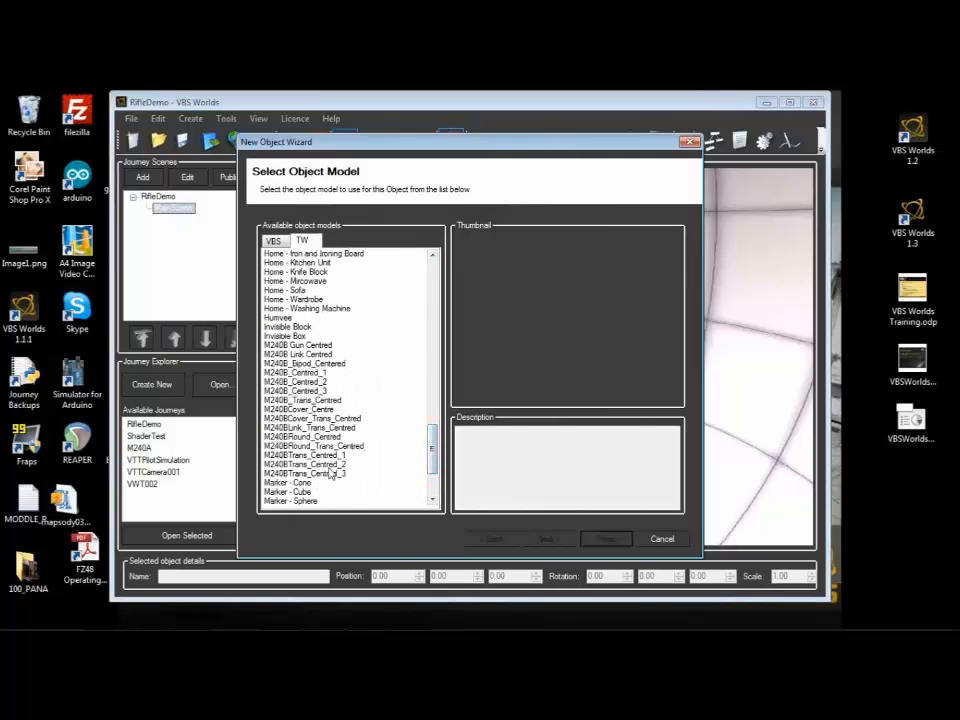
{"action": "left_click", "coordinate": [298, 372]}
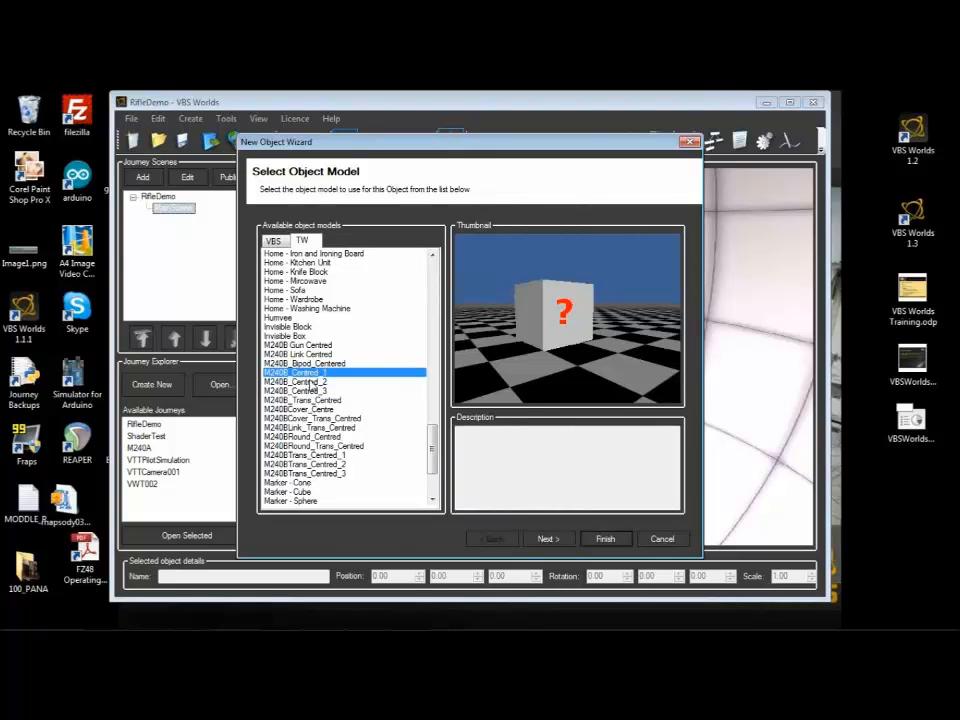
{"action": "left_click", "coordinate": [311, 382]}
{"action": "left_click", "coordinate": [311, 391]}
{"action": "left_click", "coordinate": [307, 373]}
{"action": "left_click", "coordinate": [545, 539]}
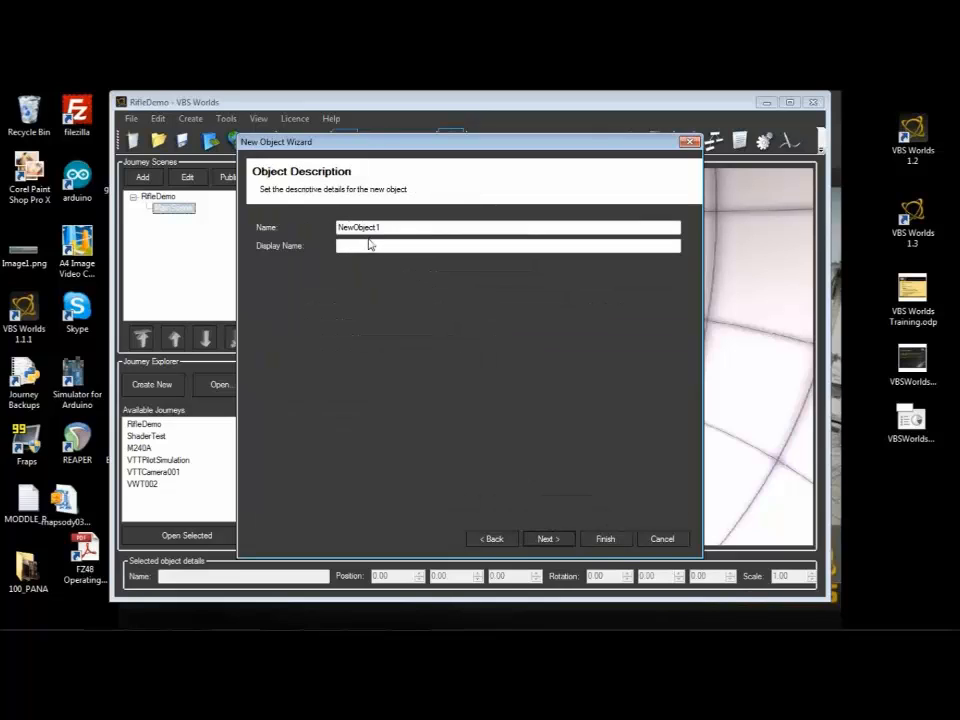
Step: Name the new object Gun1 and finish creating it with the default object properties
{"action": "type", "text": "G"}
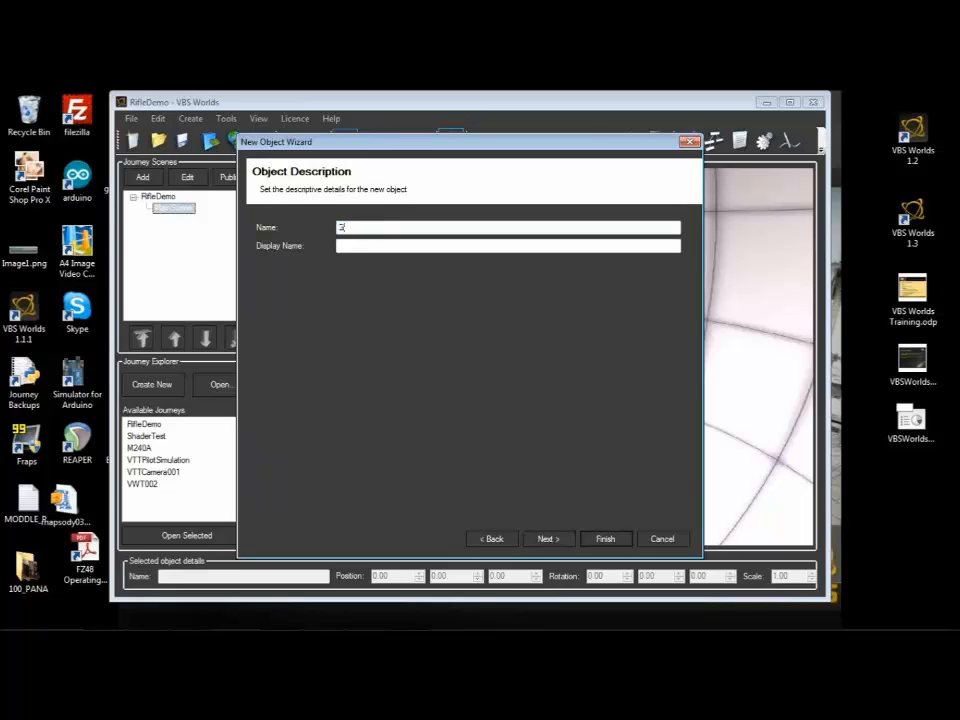
{"action": "type", "text": "un1"}
{"action": "left_click", "coordinate": [549, 539]}
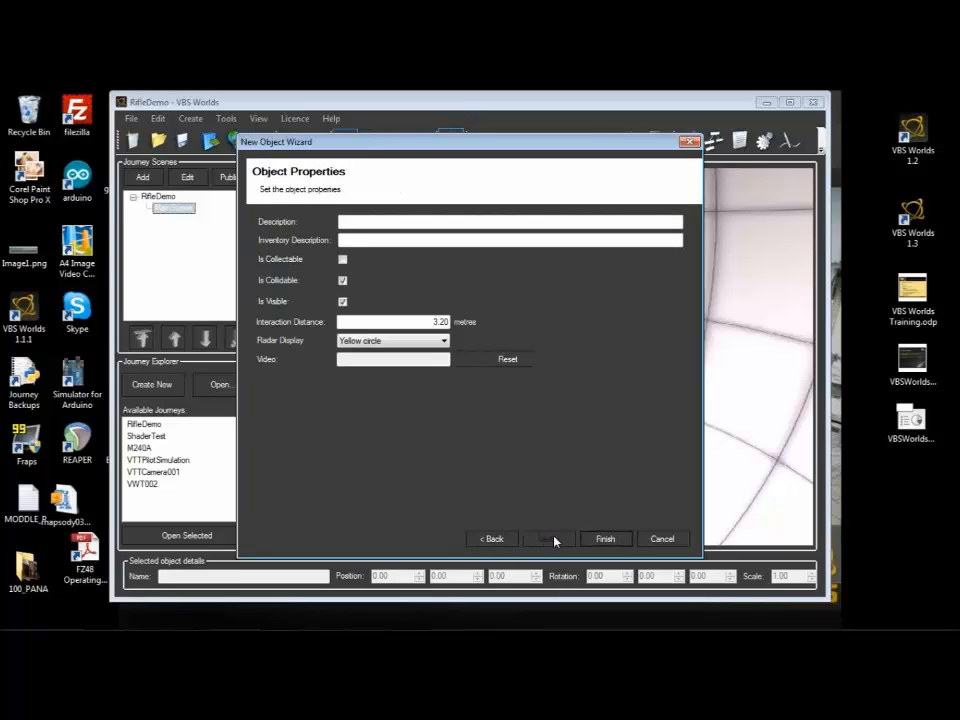
{"action": "left_click", "coordinate": [605, 539]}
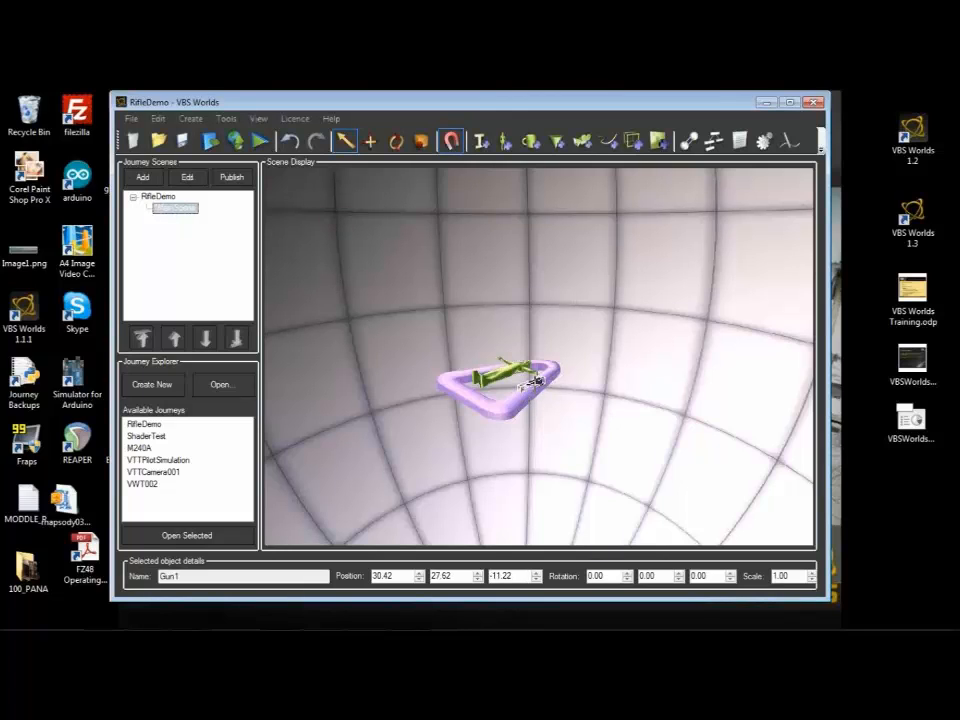
Step: Match Gun1's transformation to the Player Start Point and set its scale to 2
{"action": "right_click", "coordinate": [537, 387]}
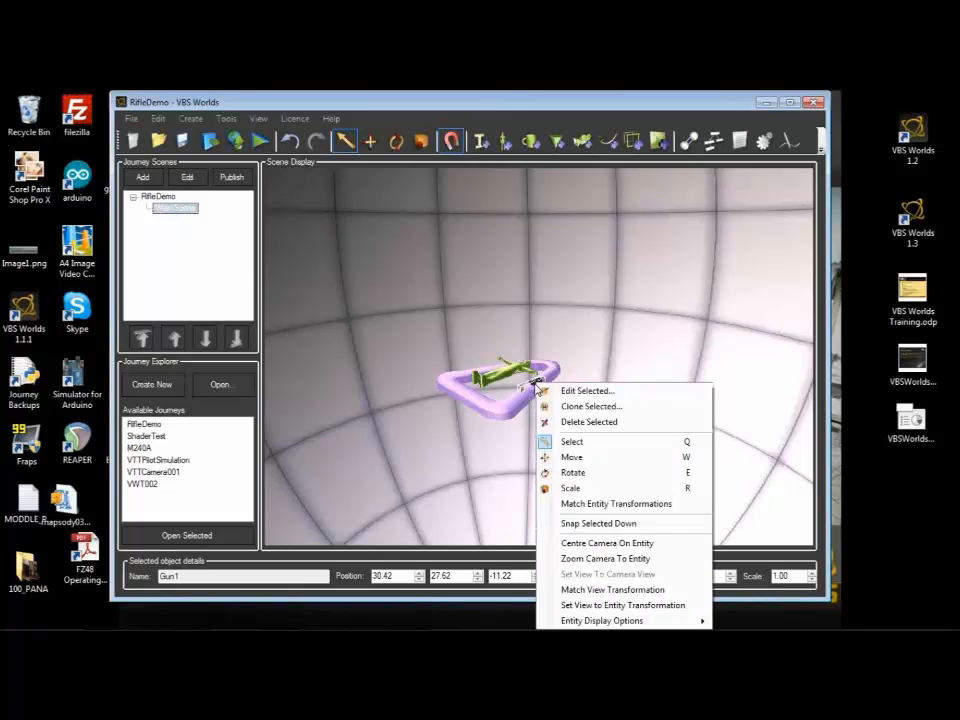
{"action": "left_click", "coordinate": [585, 505]}
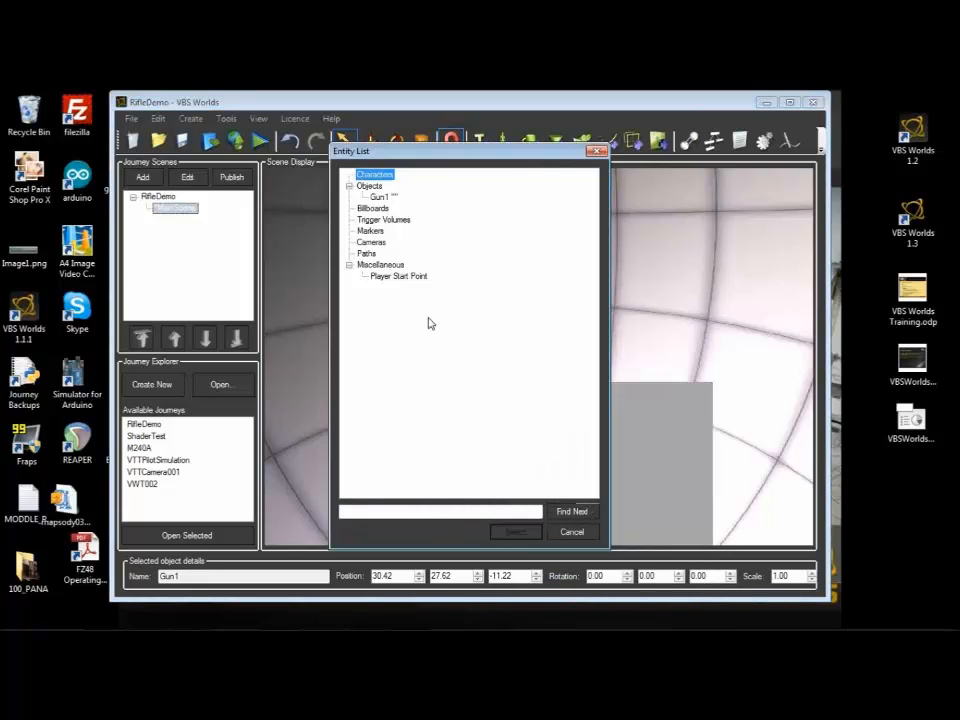
{"action": "left_click", "coordinate": [408, 280]}
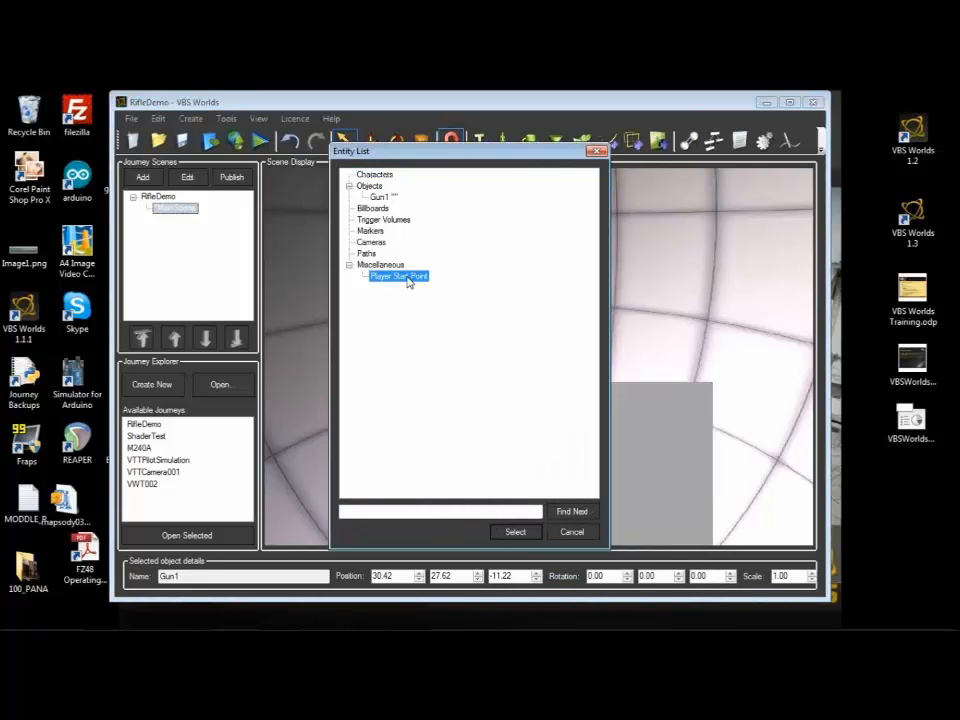
{"action": "left_click", "coordinate": [512, 532]}
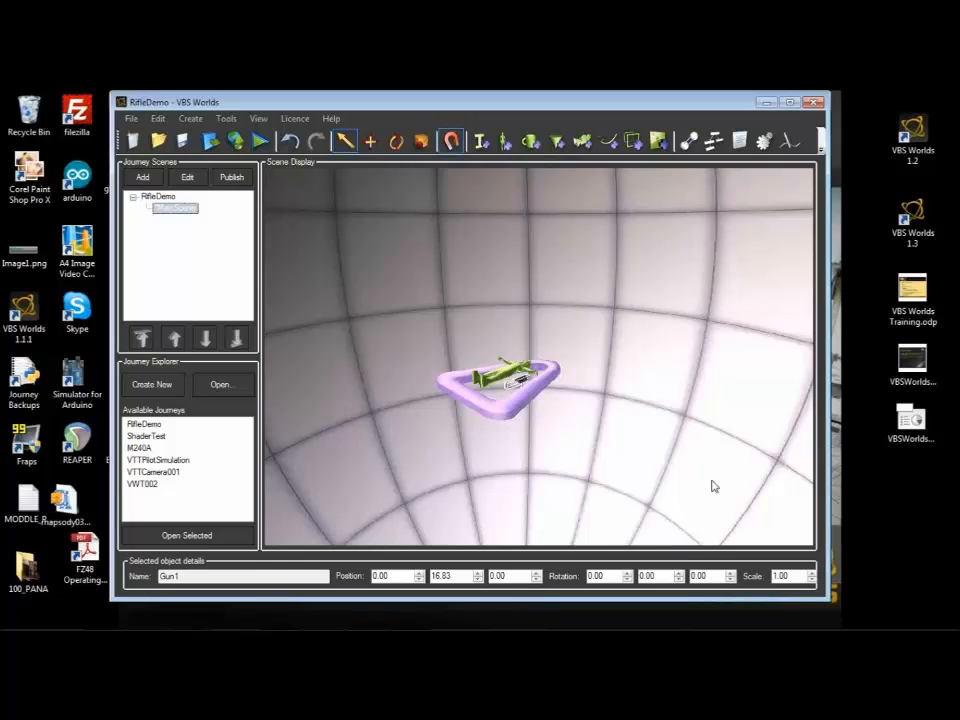
{"action": "double_click", "coordinate": [790, 576]}
{"action": "type", "text": "2"}
{"action": "key", "text": "Return"}
Step: Lower the player start point's vertical position to clear its marker away from the gun part
{"action": "left_click", "coordinate": [456, 378]}
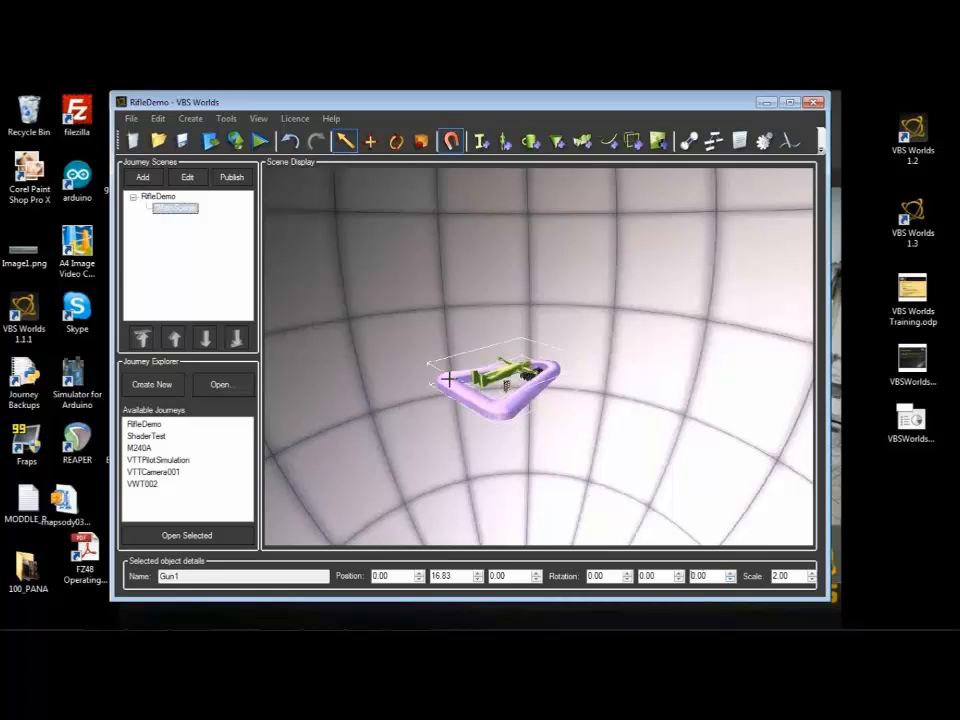
{"action": "left_click", "coordinate": [477, 580]}
{"action": "left_click", "coordinate": [477, 580]}
{"action": "left_click_drag", "start_coordinate": [477, 580], "coordinate": [477, 578]}
{"action": "left_click", "coordinate": [451, 467]}
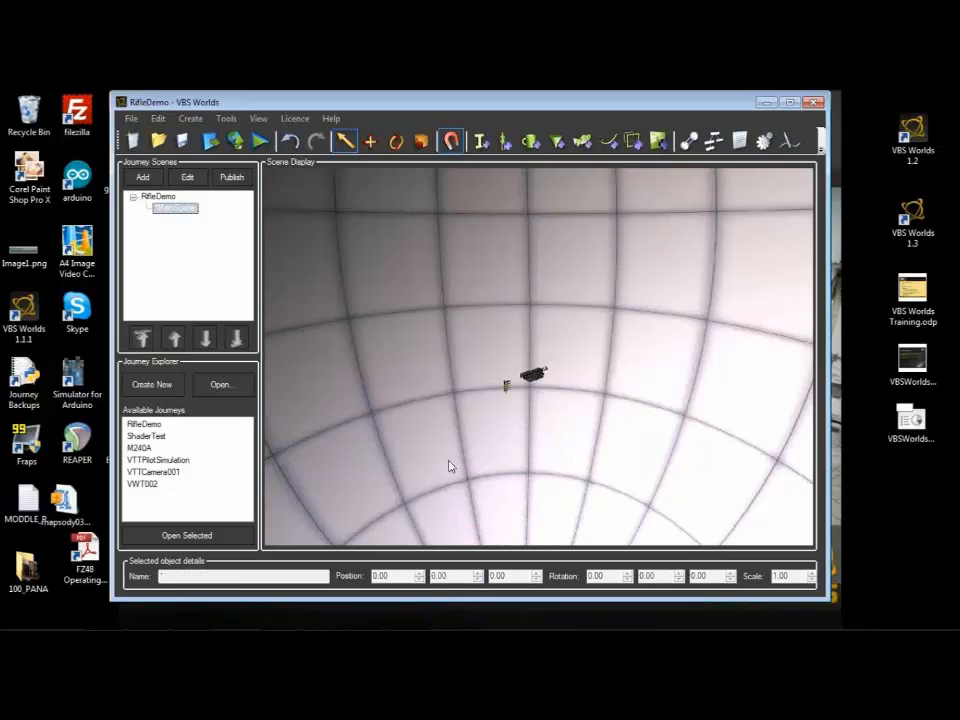
Step: Clone Gun1 using the TW model M240B_Centred_2, keeping the suggested name and default properties
{"action": "scroll", "coordinate": [450, 465], "scroll_direction": "up", "scroll_amount": 3}
{"action": "scroll", "coordinate": [450, 465], "scroll_direction": "down", "scroll_amount": 1}
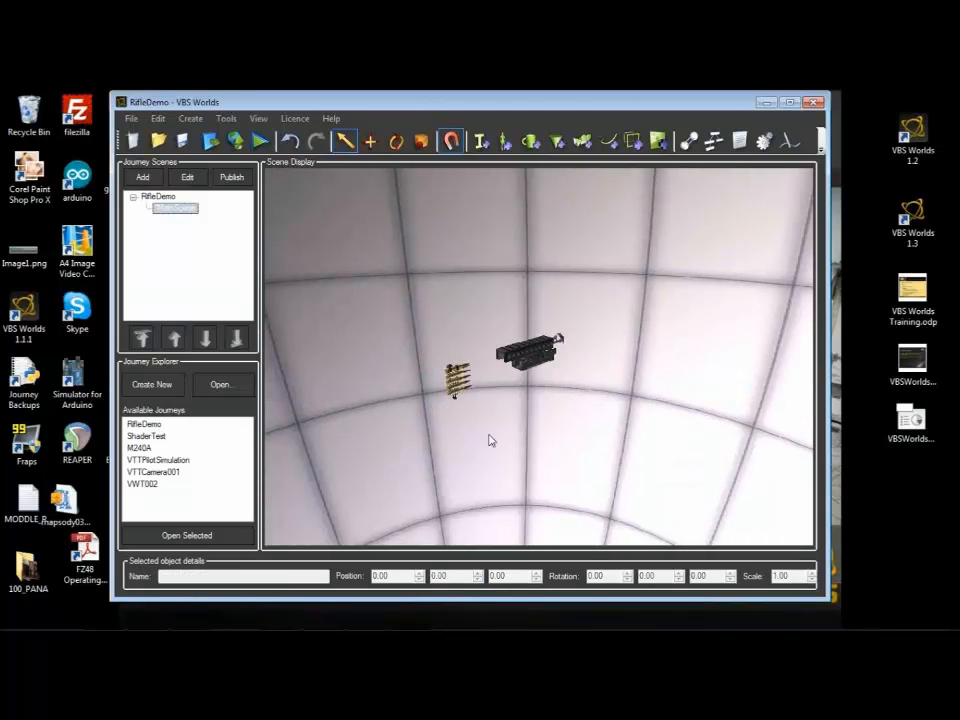
{"action": "scroll", "coordinate": [488, 432], "scroll_direction": "up", "scroll_amount": 3}
{"action": "scroll", "coordinate": [488, 432], "scroll_direction": "down", "scroll_amount": 4}
{"action": "left_click_drag", "start_coordinate": [488, 432], "coordinate": [537, 415]}
{"action": "left_click", "coordinate": [590, 318]}
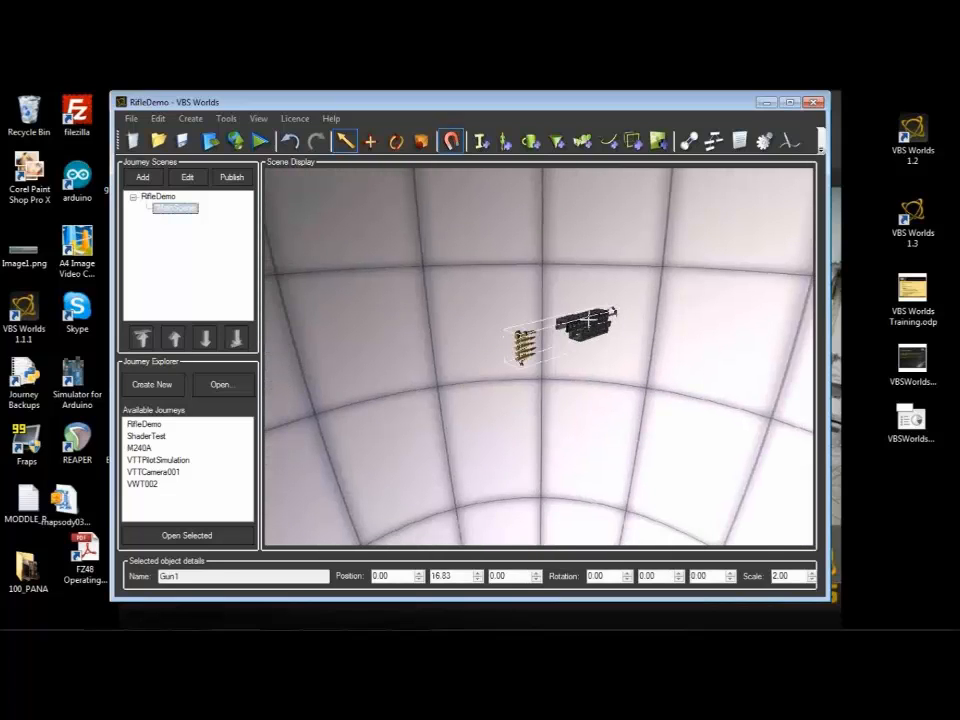
{"action": "right_click", "coordinate": [590, 320]}
{"action": "left_click", "coordinate": [619, 345]}
{"action": "left_click", "coordinate": [432, 500]}
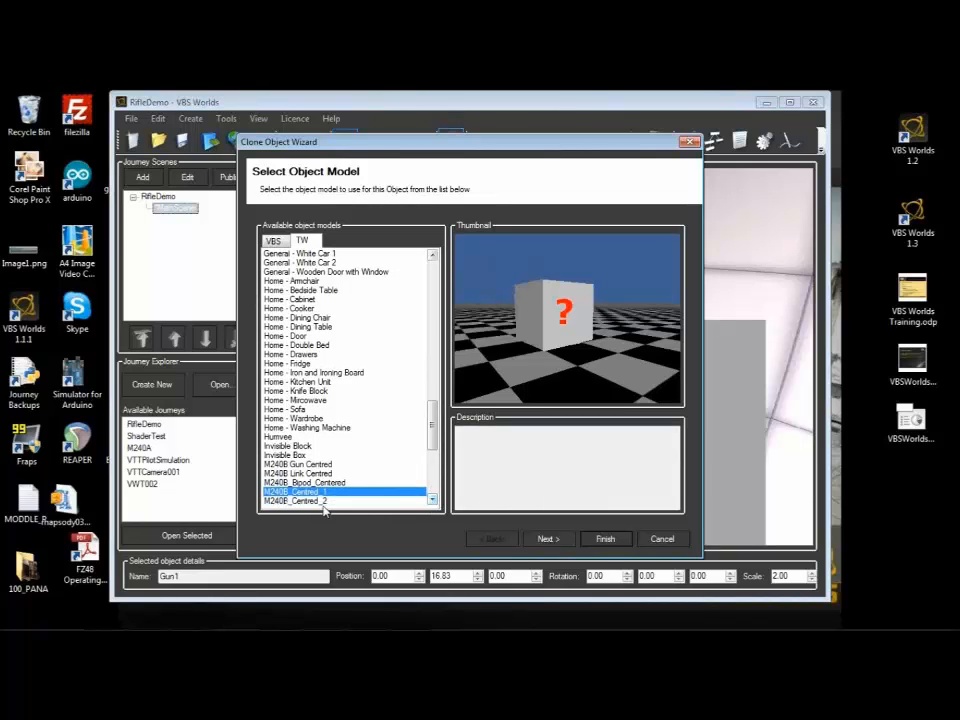
{"action": "left_click", "coordinate": [549, 537]}
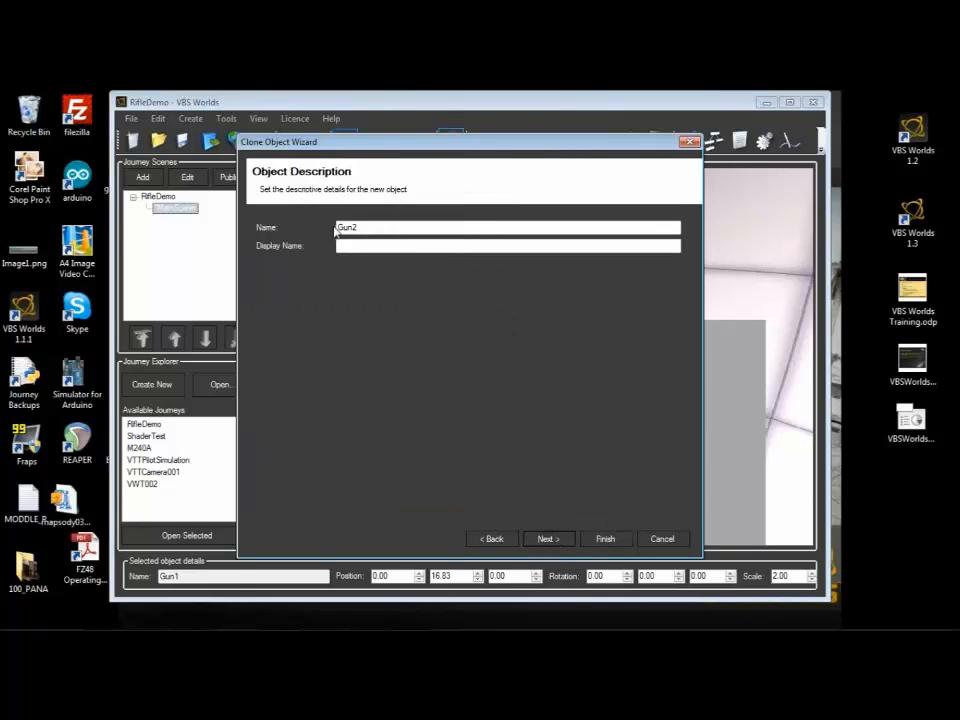
{"action": "left_click", "coordinate": [603, 539]}
Step: Clone the second gun part using the TW model M240B_Centred_3, keeping the suggested name
{"action": "right_click", "coordinate": [491, 349]}
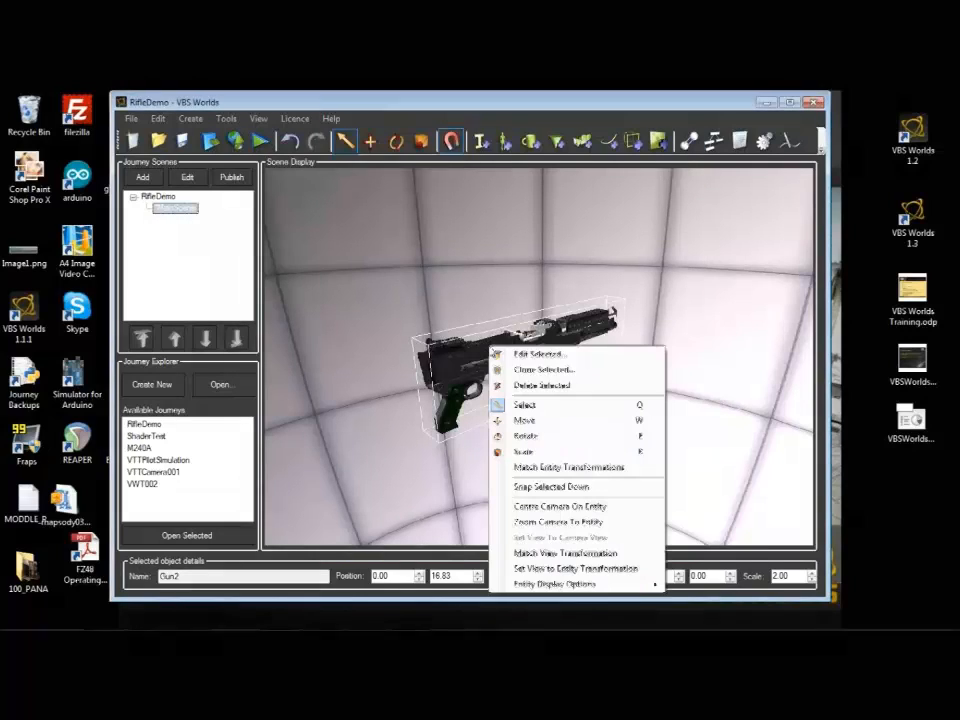
{"action": "left_click", "coordinate": [533, 370]}
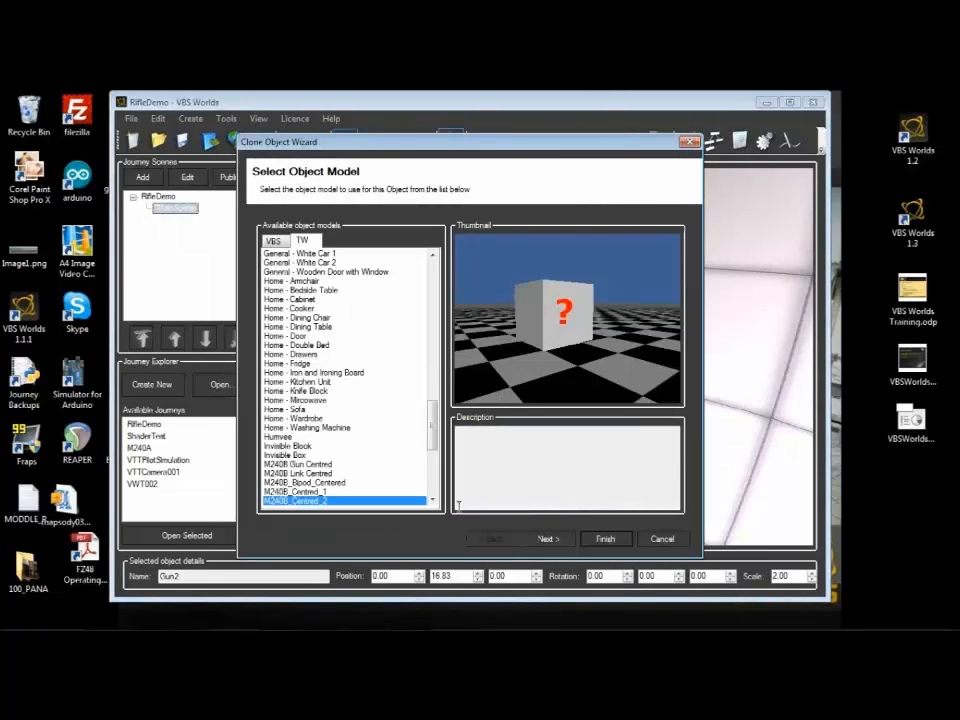
{"action": "key", "text": "Down"}
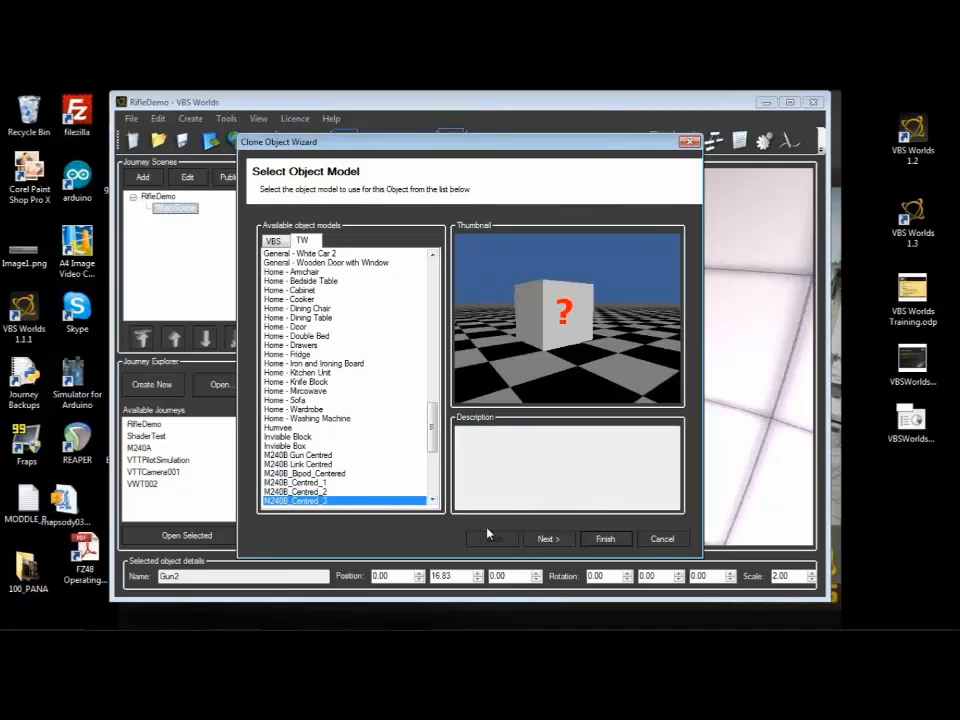
{"action": "left_click", "coordinate": [548, 539]}
{"action": "left_click", "coordinate": [603, 539]}
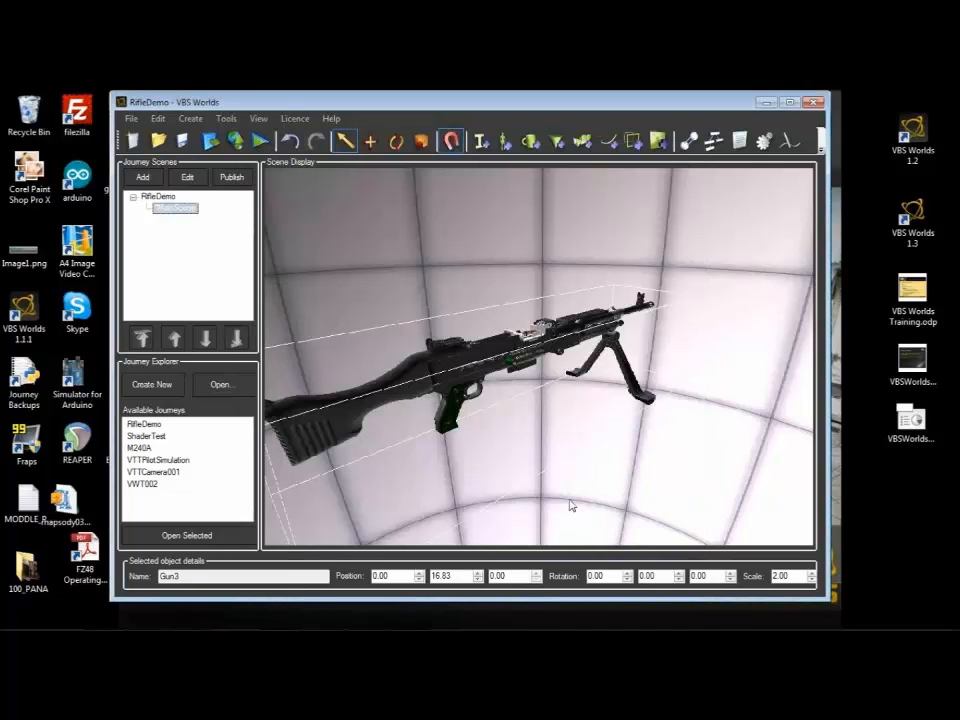
Step: Start a clone of Gun3 and choose the TW model M240BRound_Centred for it
{"action": "mouse_move", "coordinate": [560, 480]}
{"action": "left_mouse_down"}
{"action": "mouse_move", "coordinate": [555, 461]}
{"action": "mouse_move", "coordinate": [555, 493]}
{"action": "mouse_move", "coordinate": [567, 487]}
{"action": "left_mouse_up"}
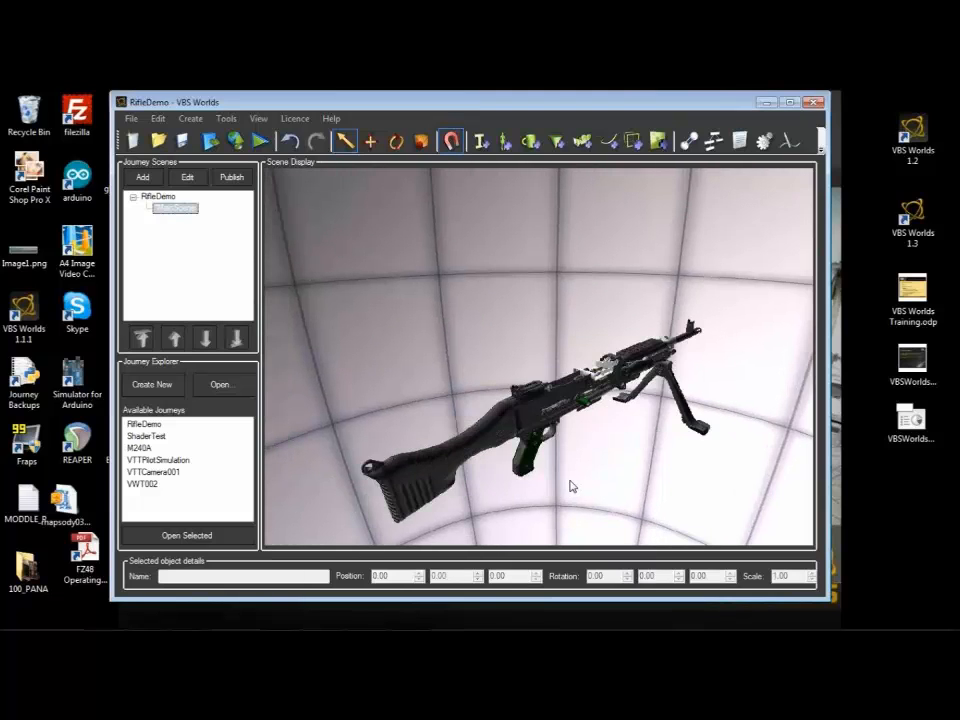
{"action": "left_click", "coordinate": [456, 444]}
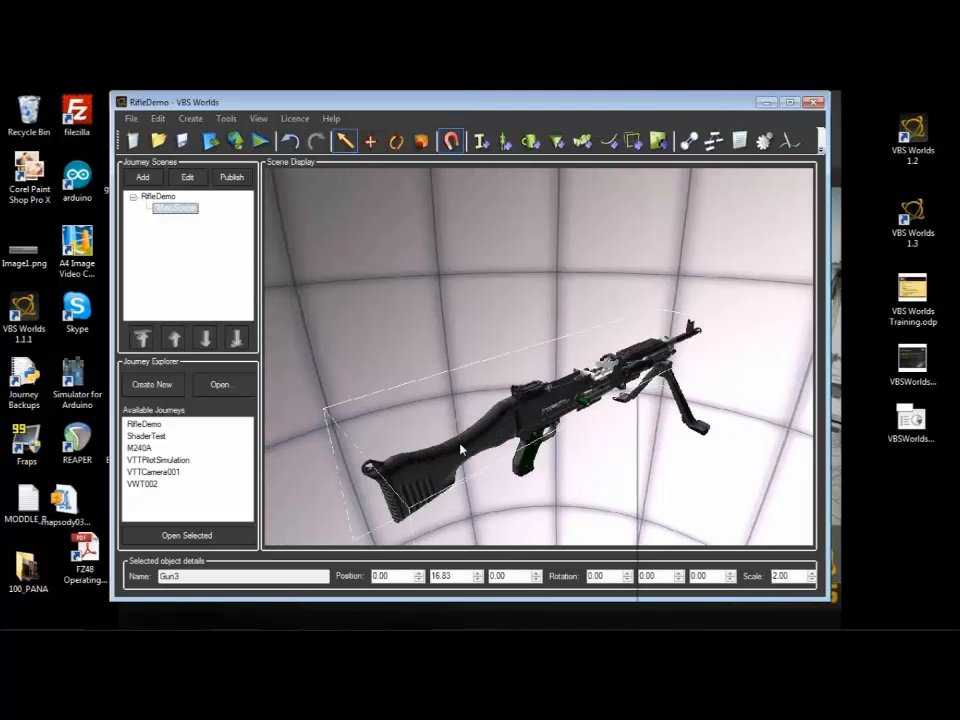
{"action": "right_click", "coordinate": [460, 383]}
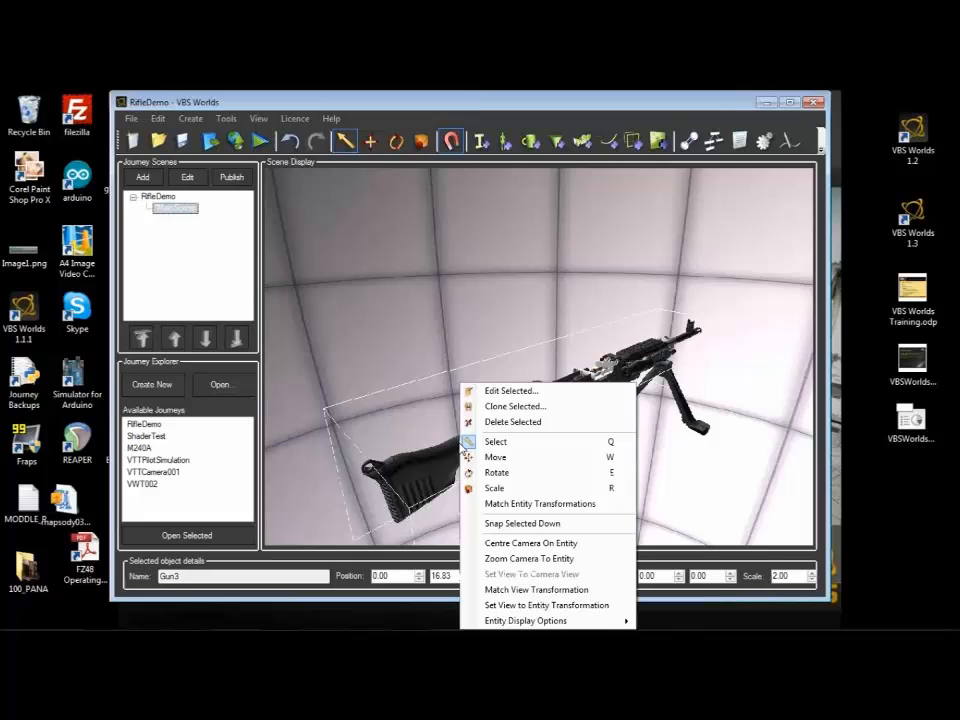
{"action": "left_click", "coordinate": [503, 410]}
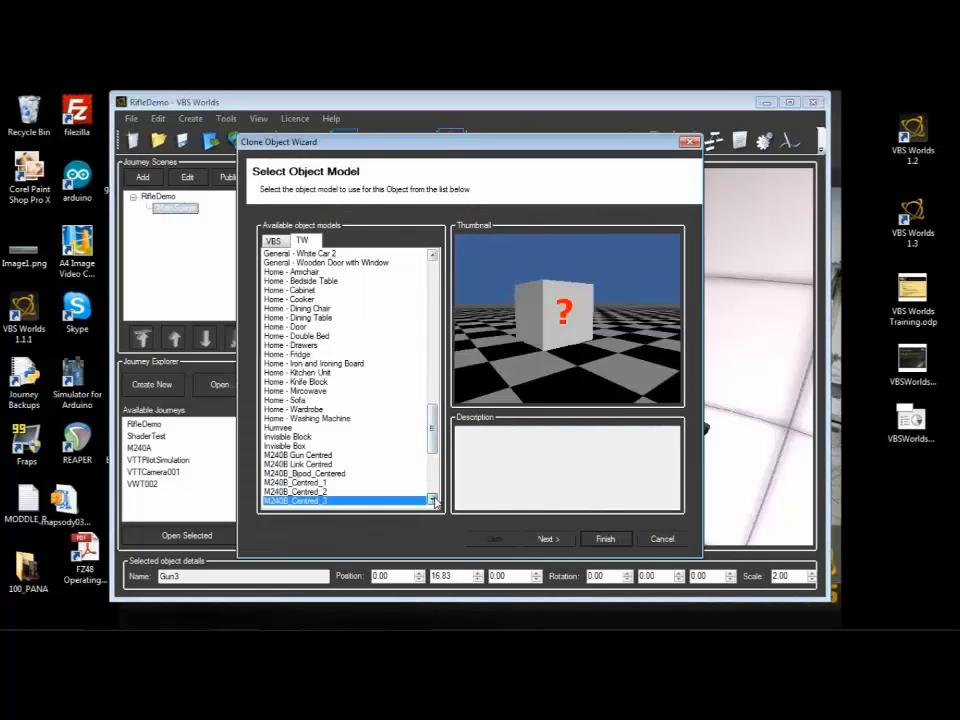
{"action": "left_click", "coordinate": [433, 499]}
{"action": "left_click", "coordinate": [433, 499]}
{"action": "left_click", "coordinate": [433, 499]}
{"action": "left_click", "coordinate": [433, 499]}
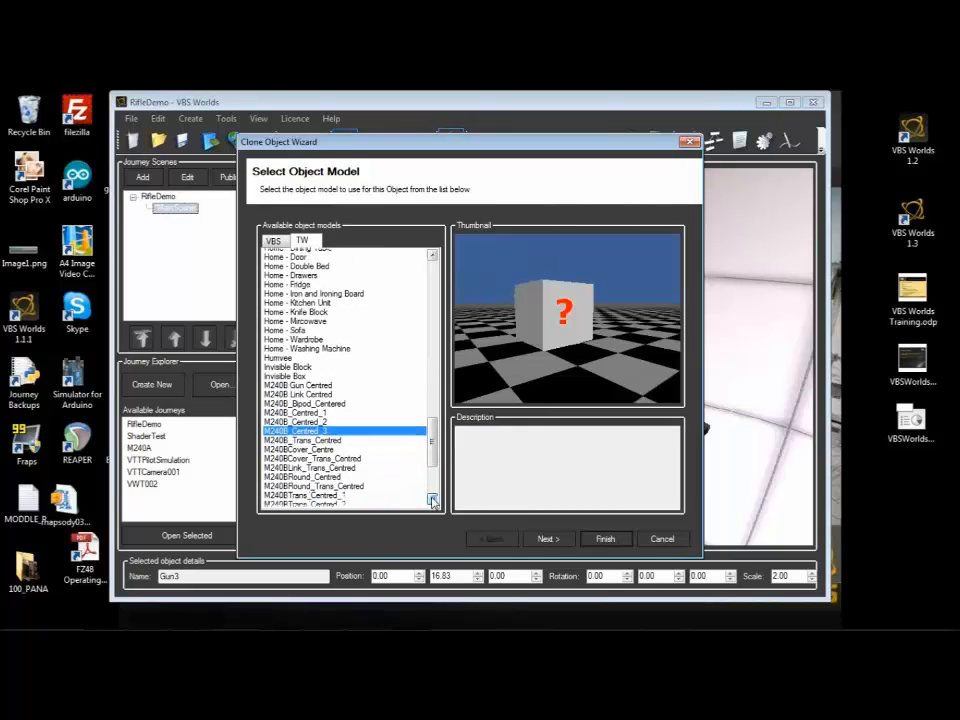
{"action": "left_click", "coordinate": [433, 499]}
{"action": "left_click", "coordinate": [400, 477]}
{"action": "left_click", "coordinate": [566, 539]}
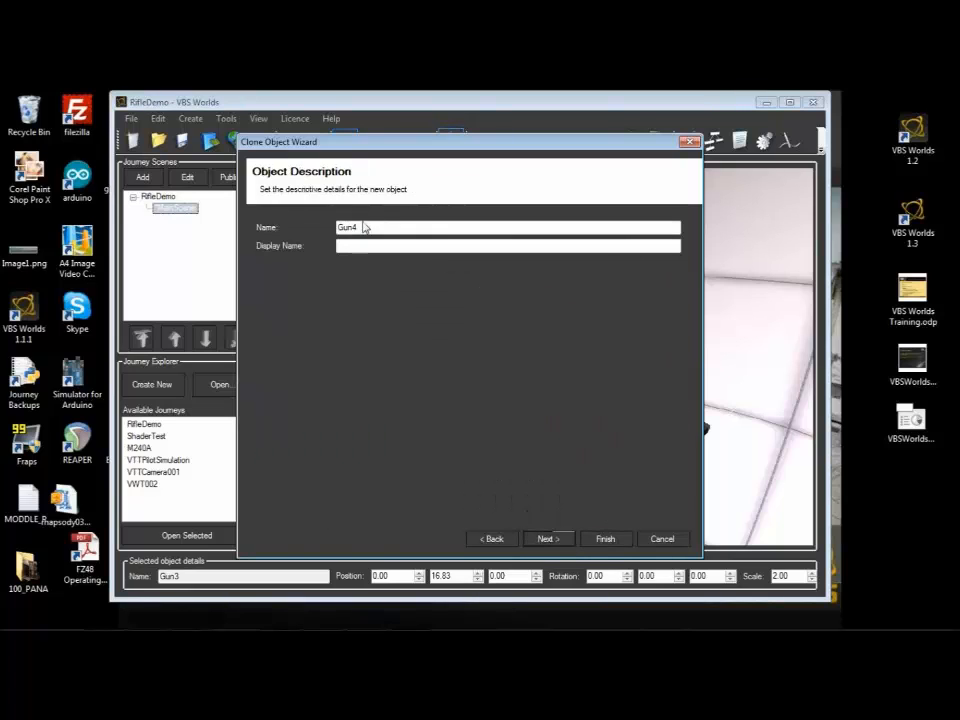
Step: Name the cloned object Round and finish it with the default object properties
{"action": "left_click_drag", "start_coordinate": [364, 227], "coordinate": [242, 240]}
{"action": "type", "text": "Round"}
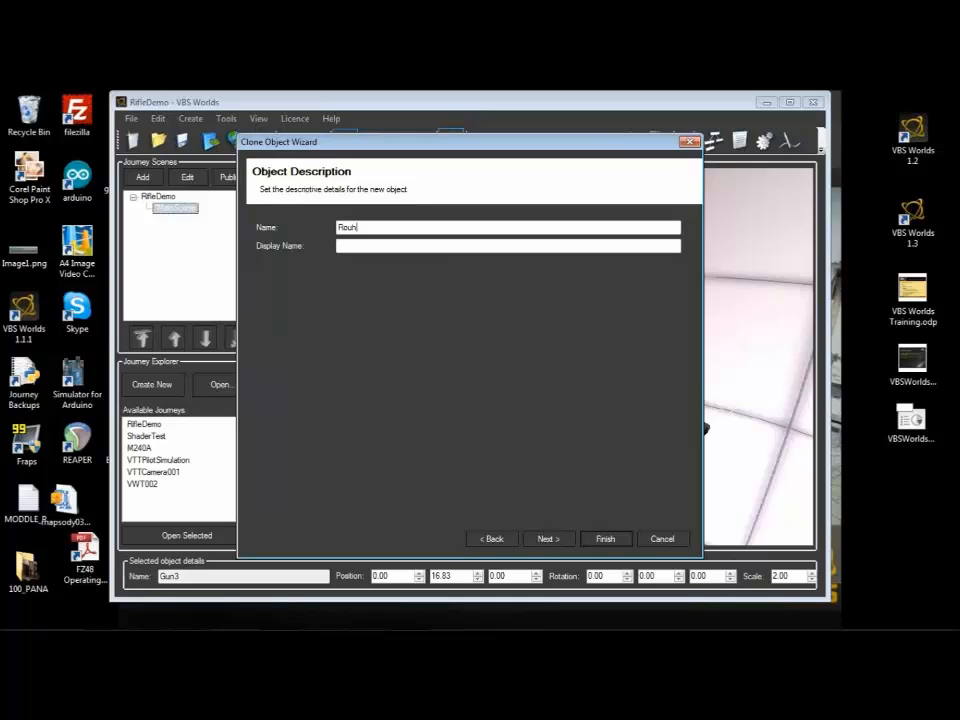
{"action": "left_click", "coordinate": [549, 539]}
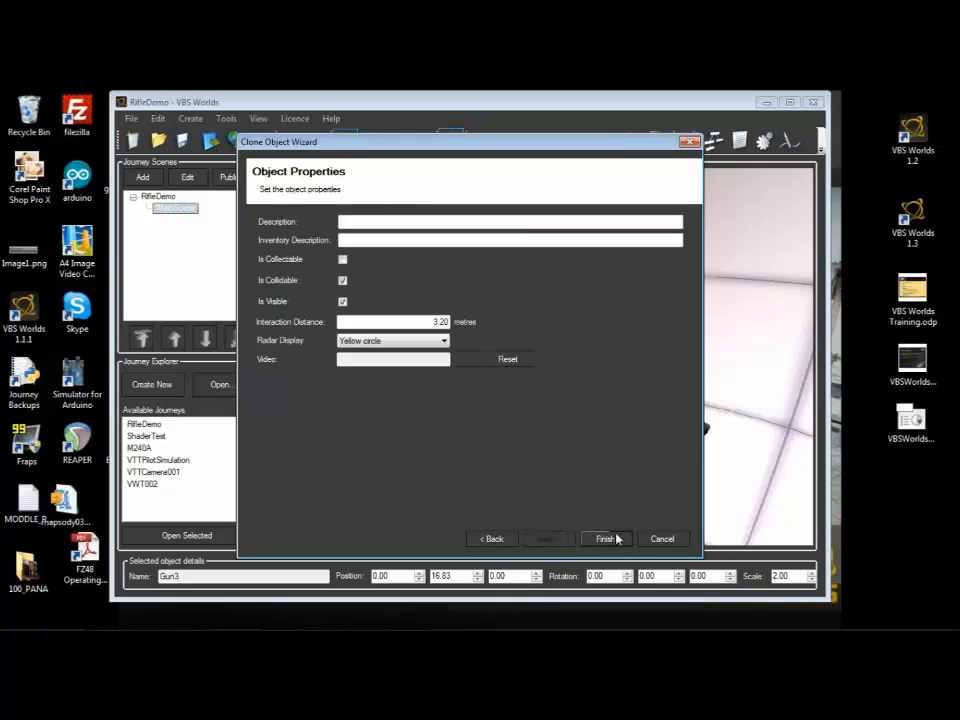
{"action": "left_click", "coordinate": [603, 539]}
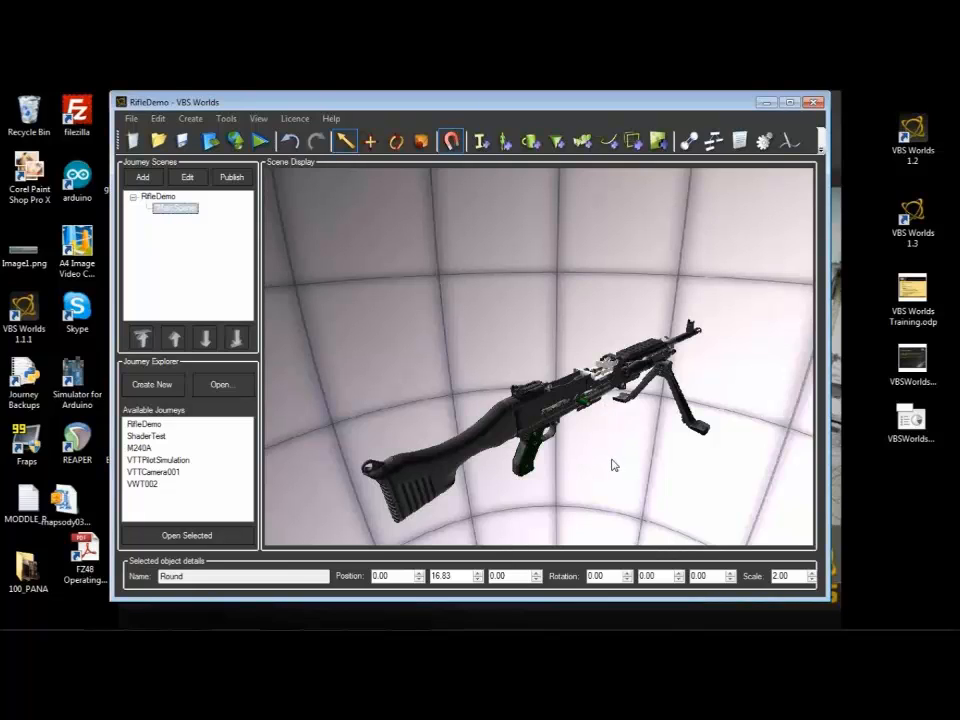
Step: Start a clone of Gun3 and choose the TW model M240BCover_Centre for it
{"action": "left_click", "coordinate": [485, 440]}
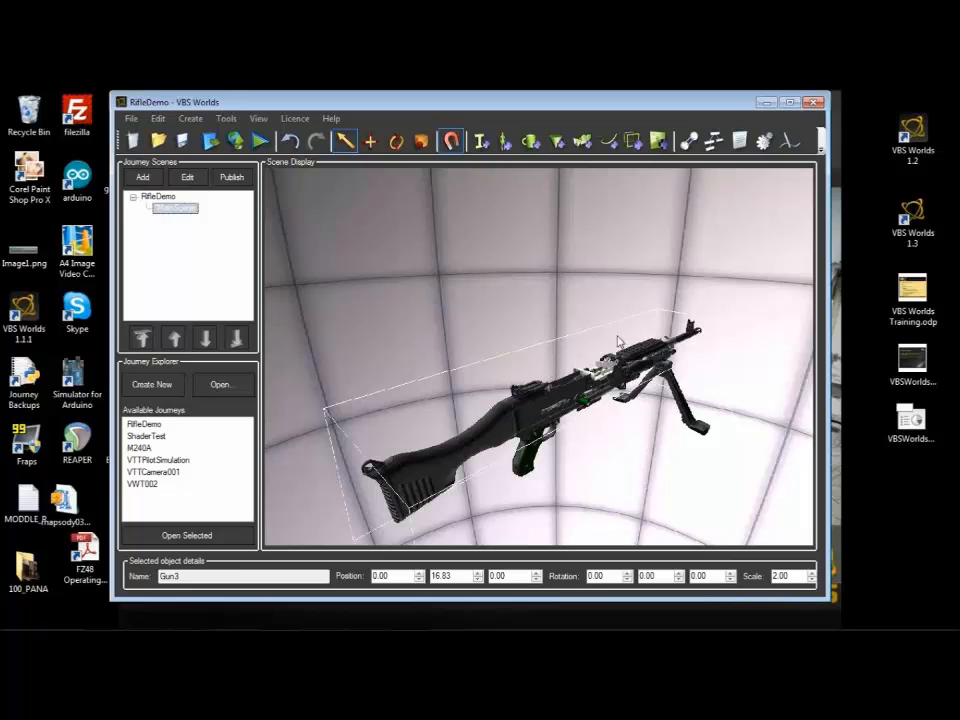
{"action": "right_click", "coordinate": [482, 435]}
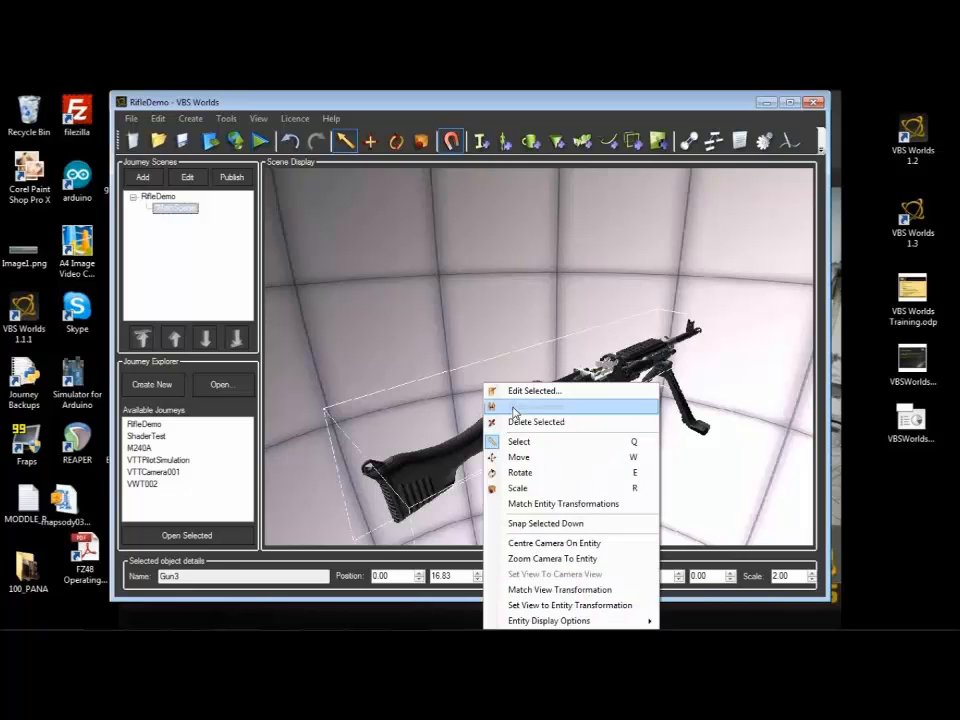
{"action": "left_click", "coordinate": [514, 405]}
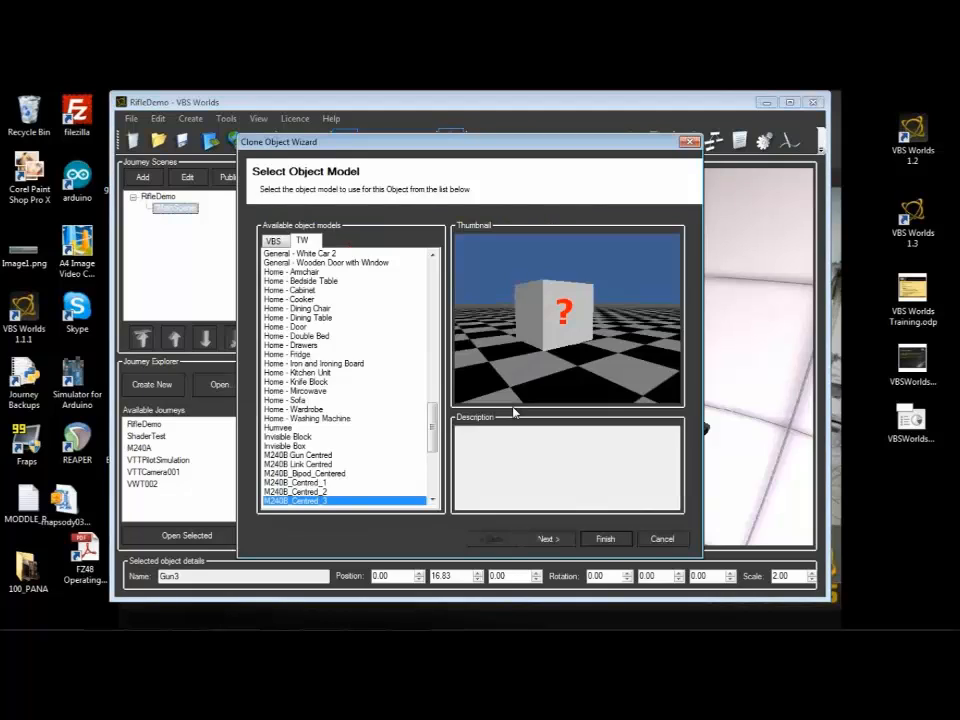
{"action": "left_click", "coordinate": [433, 500]}
{"action": "left_click", "coordinate": [433, 500]}
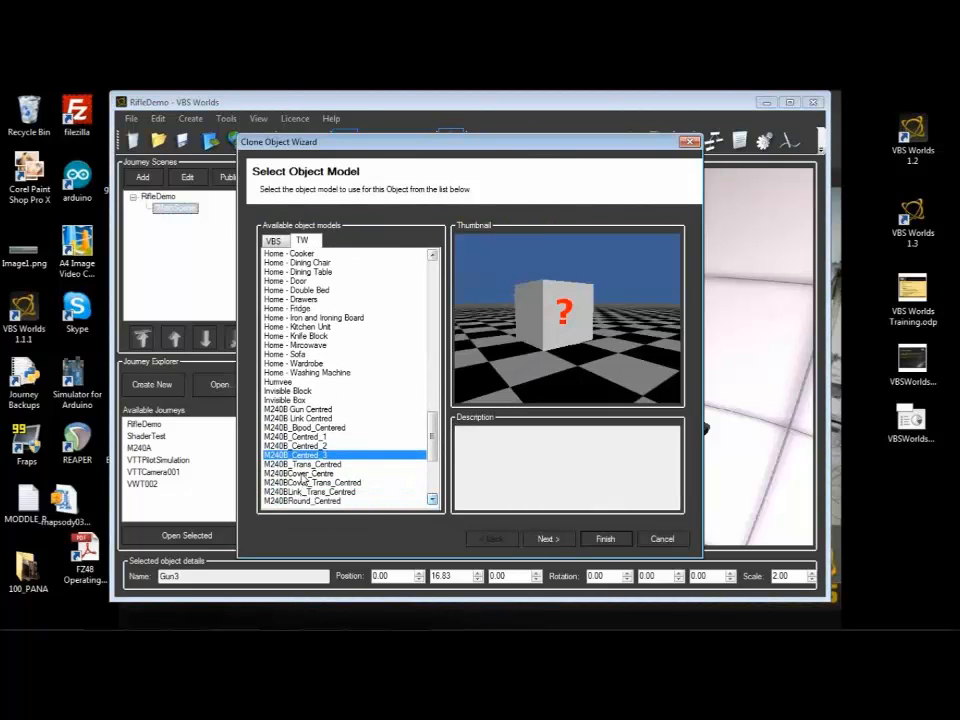
{"action": "left_click", "coordinate": [300, 473]}
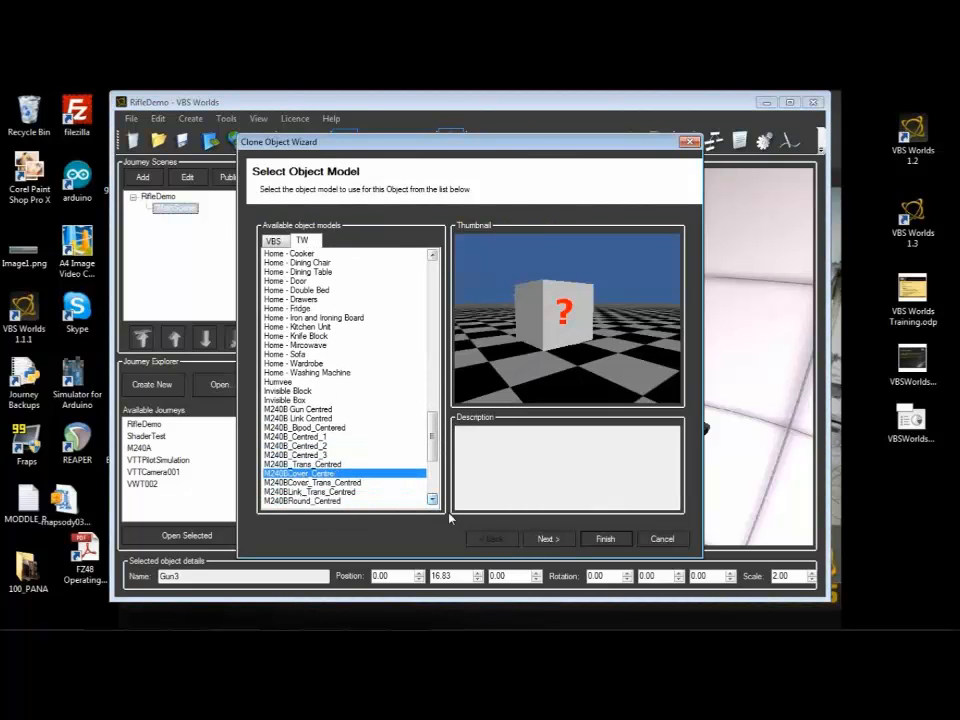
Step: Name the cloned object Cover and finish it with the default object properties
{"action": "left_click", "coordinate": [558, 539]}
{"action": "left_click_drag", "start_coordinate": [371, 225], "coordinate": [251, 236]}
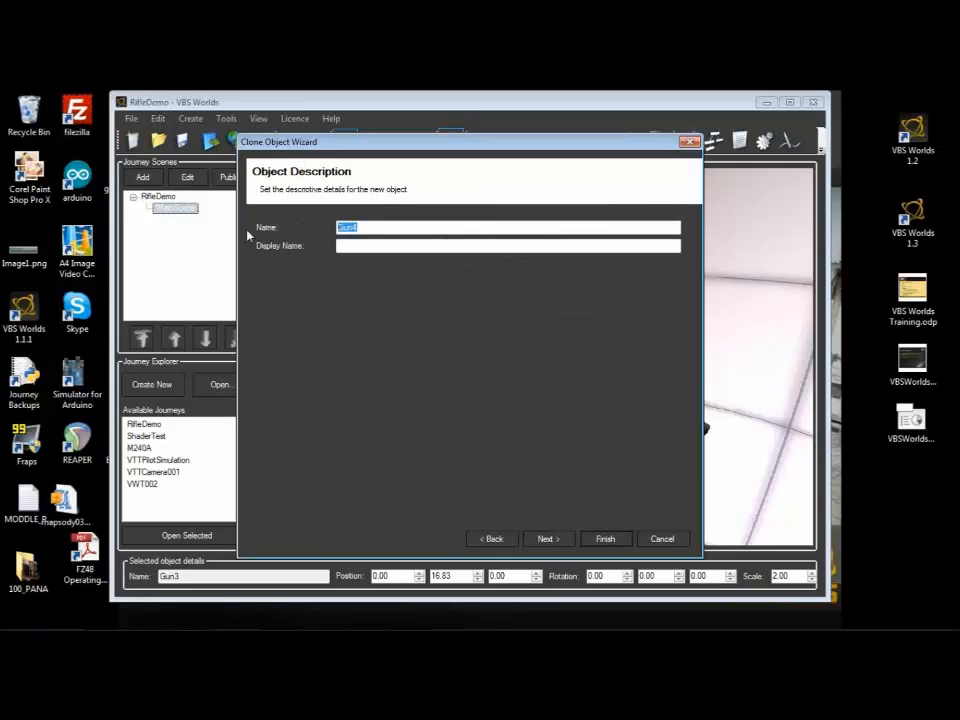
{"action": "type", "text": "Goveri"}
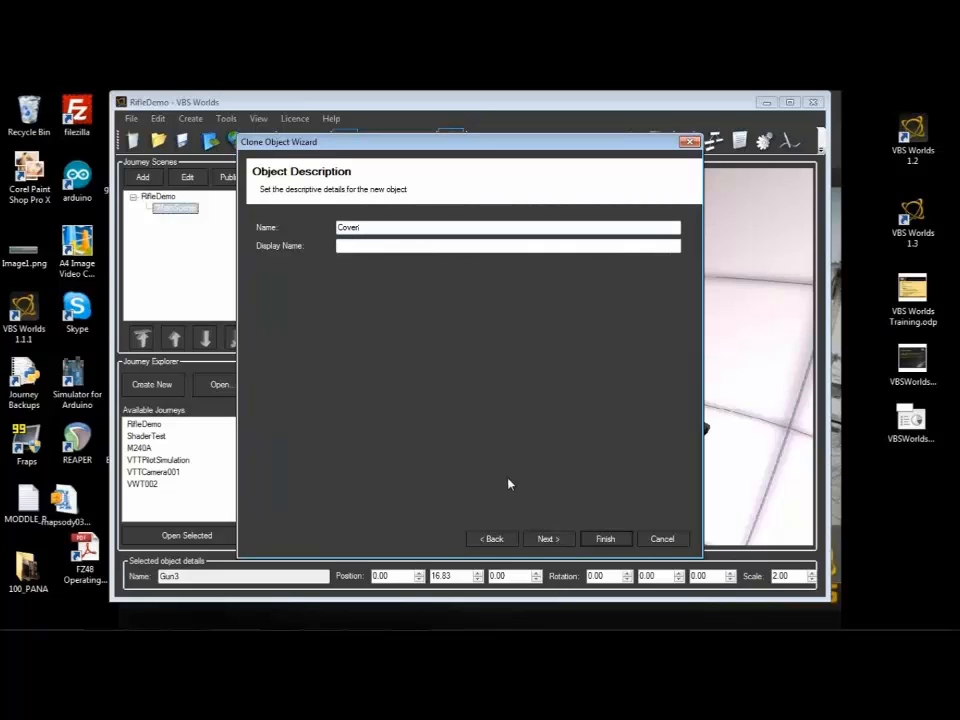
{"action": "left_click", "coordinate": [547, 540]}
{"action": "left_click", "coordinate": [607, 539]}
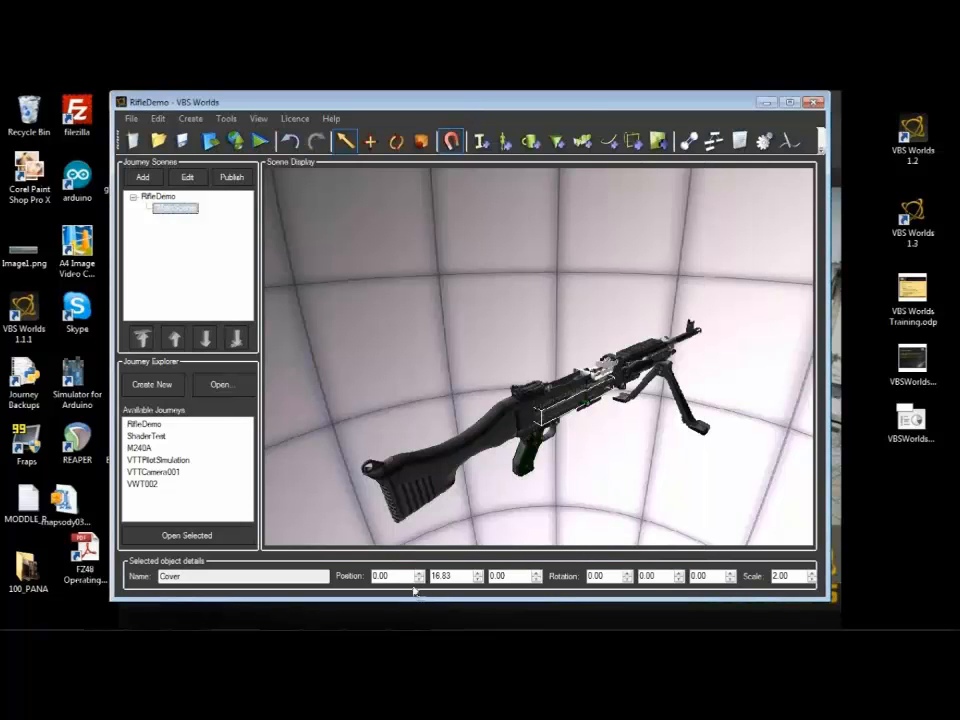
Step: Set the Cover object's position to 1.18, 21.77, 4.50 so it sits on the rifle's receiver
{"action": "left_click_drag", "start_coordinate": [396, 576], "coordinate": [309, 578]}
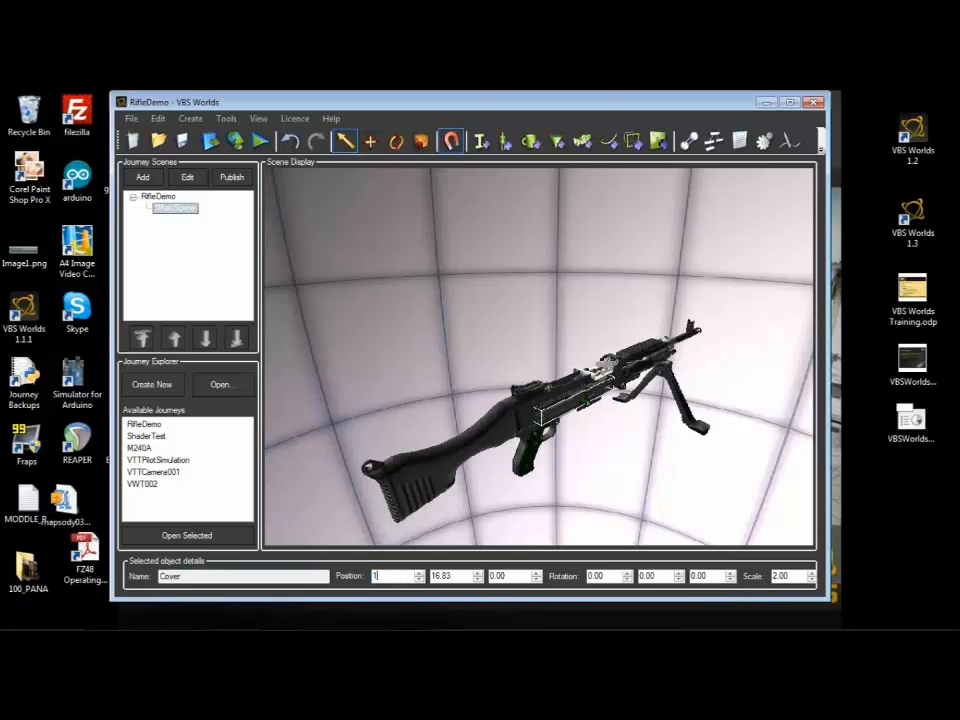
{"action": "type", "text": "1"}
{"action": "type", "text": ".0"}
{"action": "type", "text": "8"}
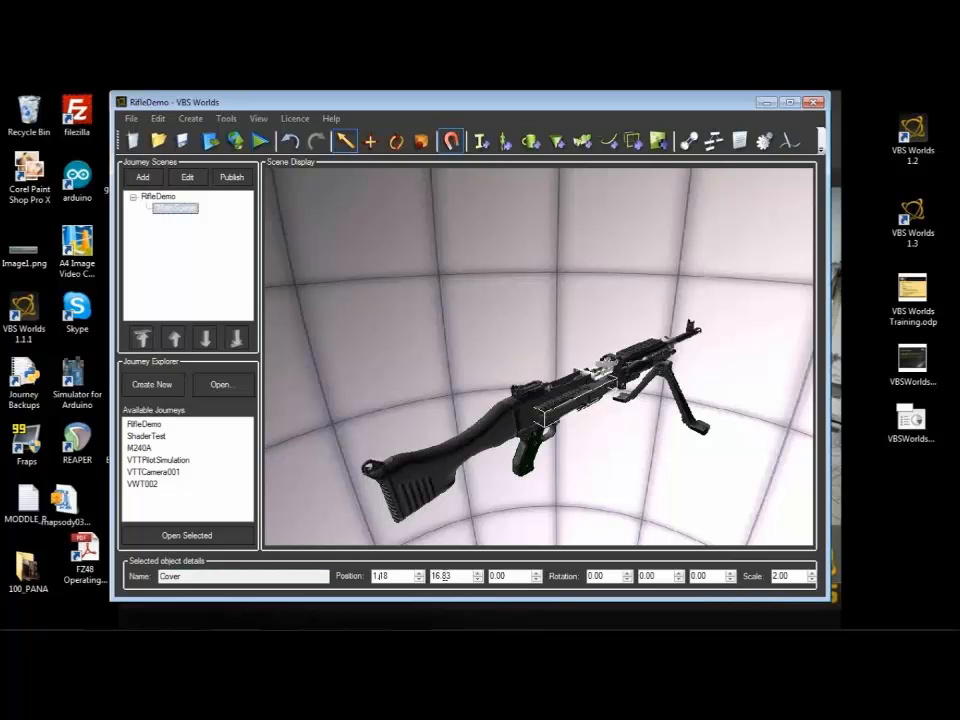
{"action": "double_click", "coordinate": [437, 576]}
{"action": "type", "text": "21.77"}
{"action": "key", "text": "Return"}
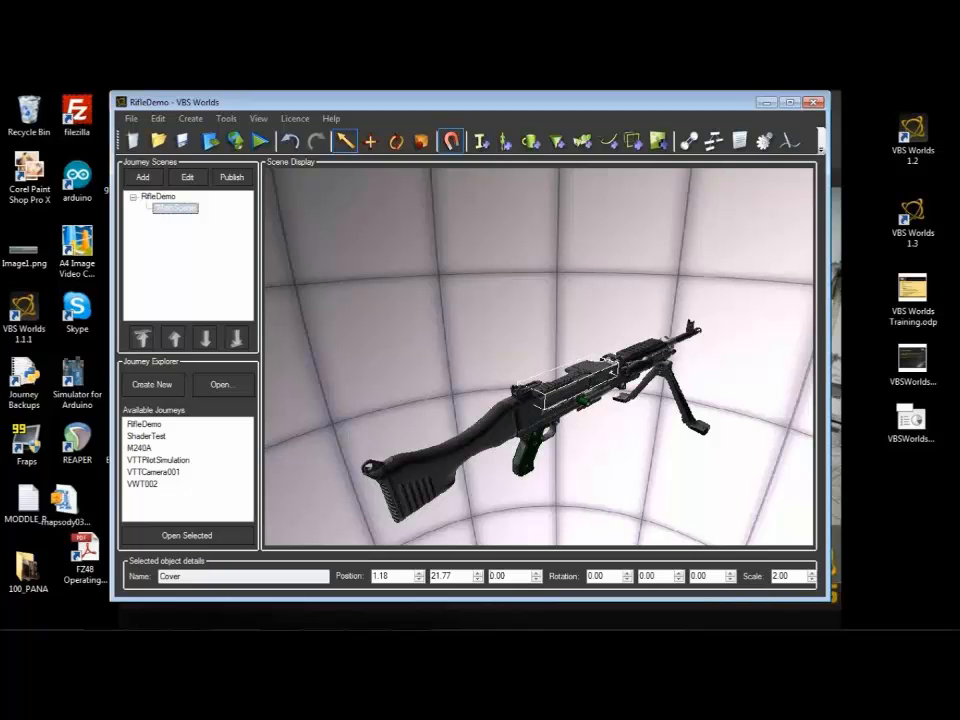
{"action": "left_click", "coordinate": [492, 576]}
{"action": "left_click_drag", "start_coordinate": [508, 576], "coordinate": [454, 576]}
{"action": "type", "text": "4.50"}
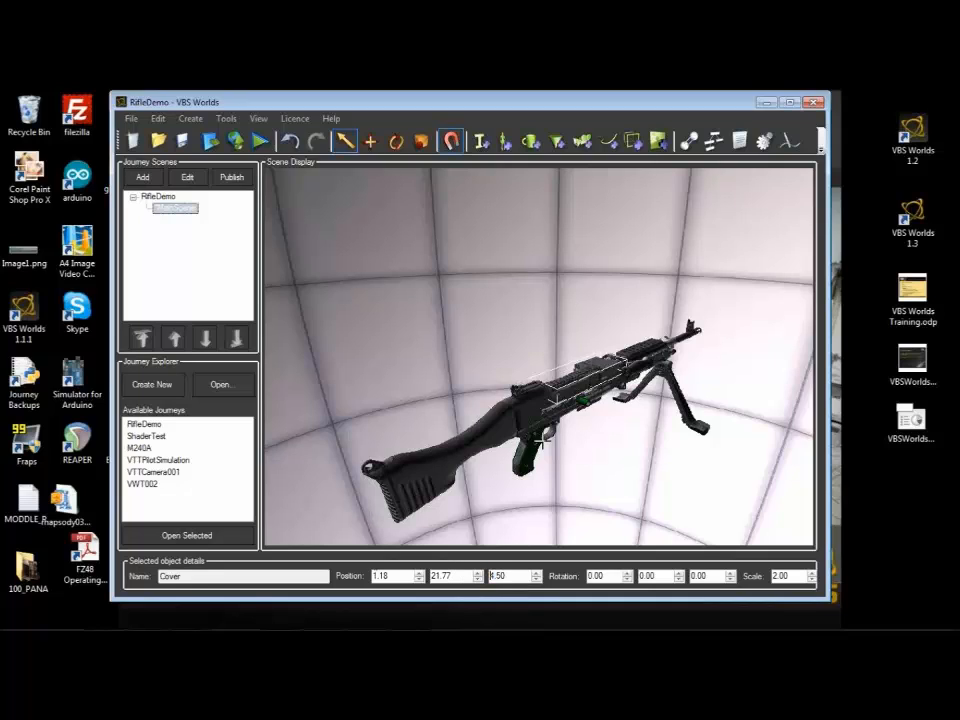
Step: Test the cover's hinge by raising its first rotation value to about 37 degrees, and reset that rotation to 0
{"action": "left_click", "coordinate": [627, 573]}
{"action": "left_click", "coordinate": [627, 573]}
{"action": "left_click", "coordinate": [627, 573]}
{"action": "left_click", "coordinate": [627, 573]}
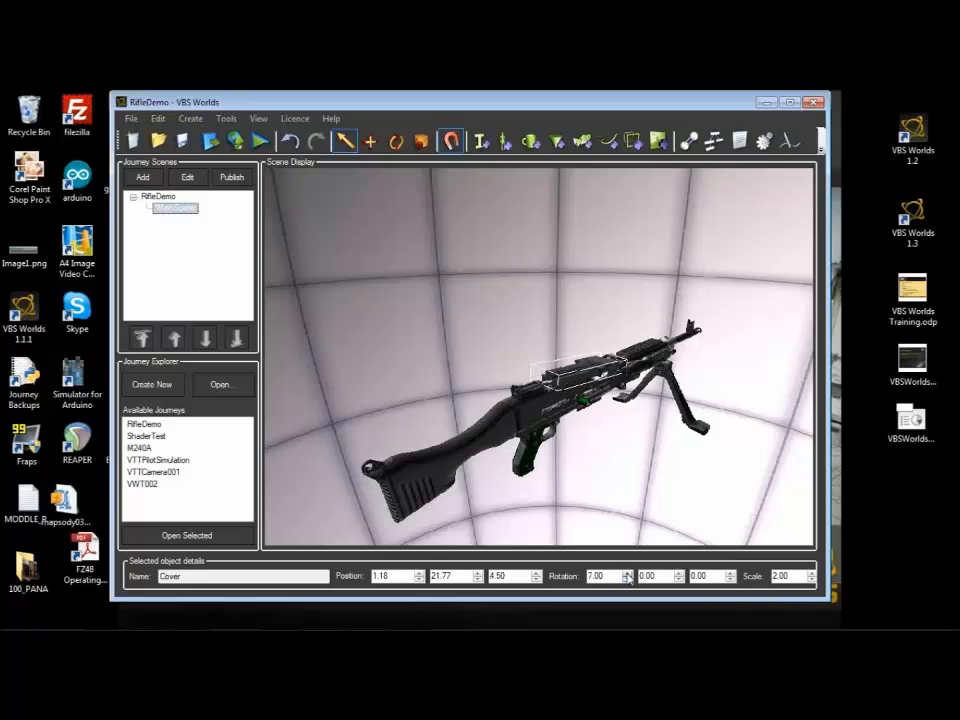
{"action": "left_click", "coordinate": [627, 573]}
{"action": "double_click", "coordinate": [627, 573]}
{"action": "left_click", "coordinate": [627, 573]}
{"action": "left_click", "coordinate": [627, 573]}
{"action": "left_click", "coordinate": [627, 573]}
{"action": "left_click", "coordinate": [627, 573]}
{"action": "left_click", "coordinate": [627, 573]}
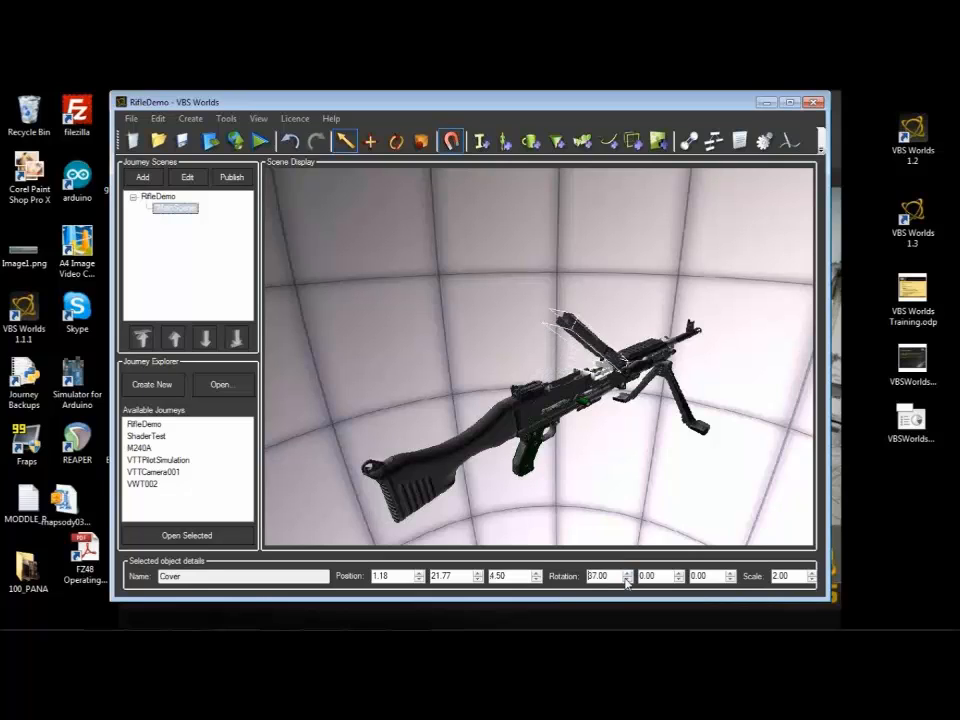
{"action": "left_click", "coordinate": [626, 579]}
{"action": "left_click", "coordinate": [626, 579]}
{"action": "left_click", "coordinate": [626, 579]}
{"action": "left_click", "coordinate": [626, 579]}
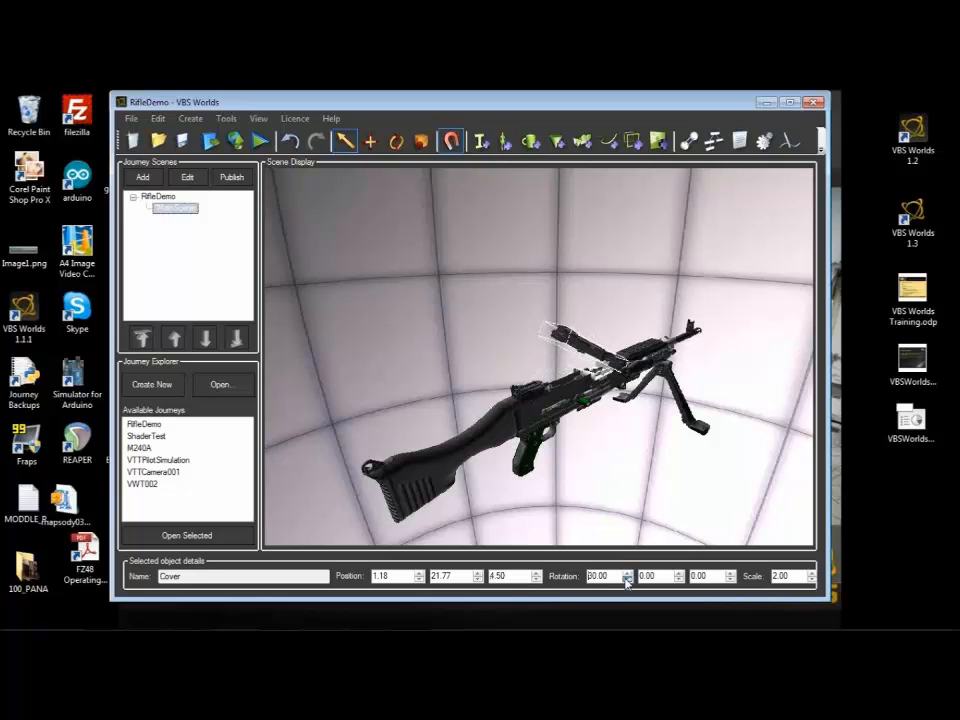
{"action": "left_click_drag", "start_coordinate": [611, 577], "coordinate": [562, 570]}
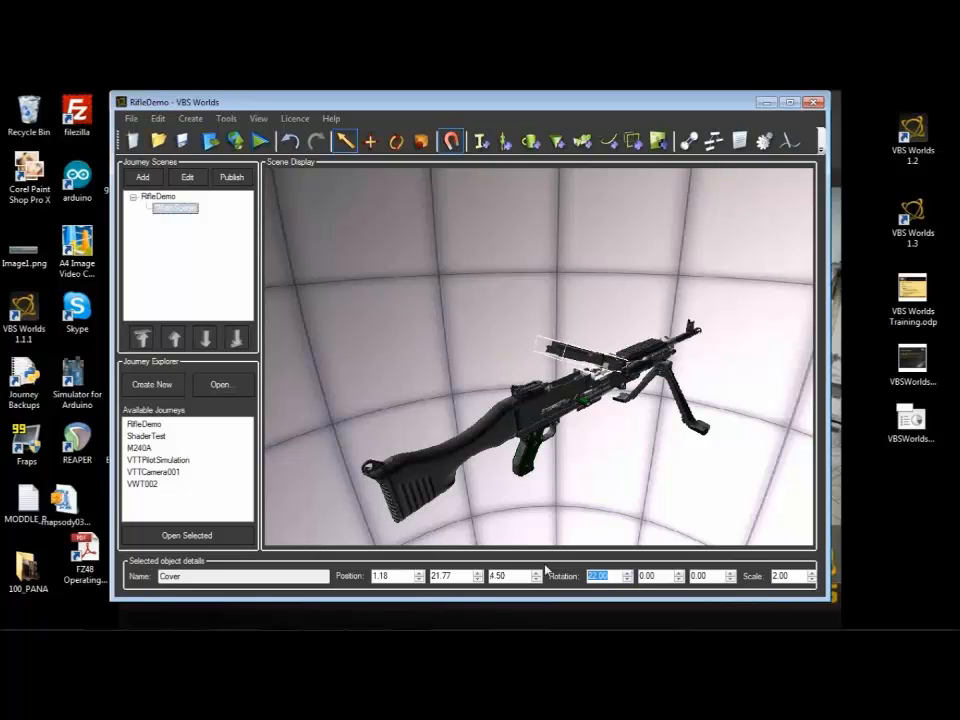
{"action": "type", "text": "0"}
{"action": "key", "text": "Return"}
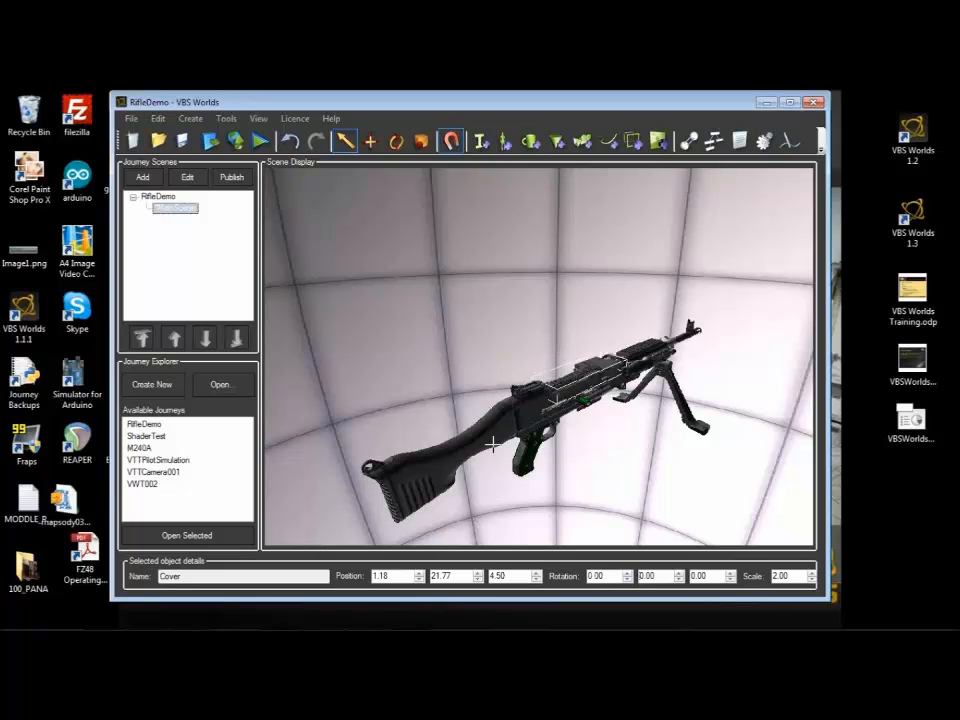
Step: Create a marker named CoverMarkClosed and place it on the rifle near the cover
{"action": "left_click", "coordinate": [615, 431]}
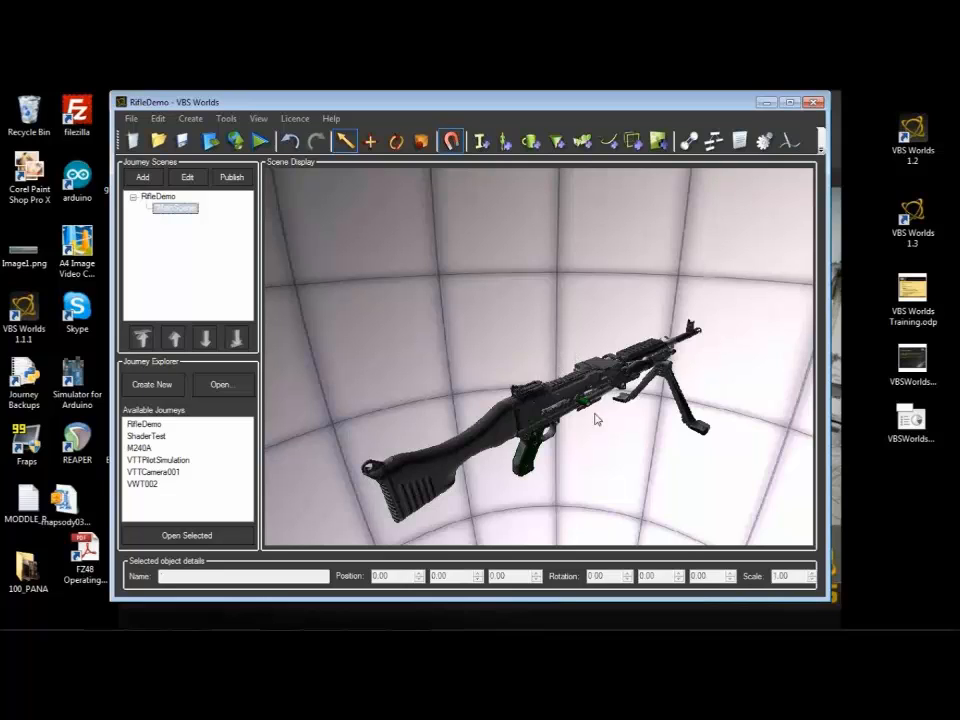
{"action": "left_click", "coordinate": [557, 141]}
{"action": "type", "text": "C"}
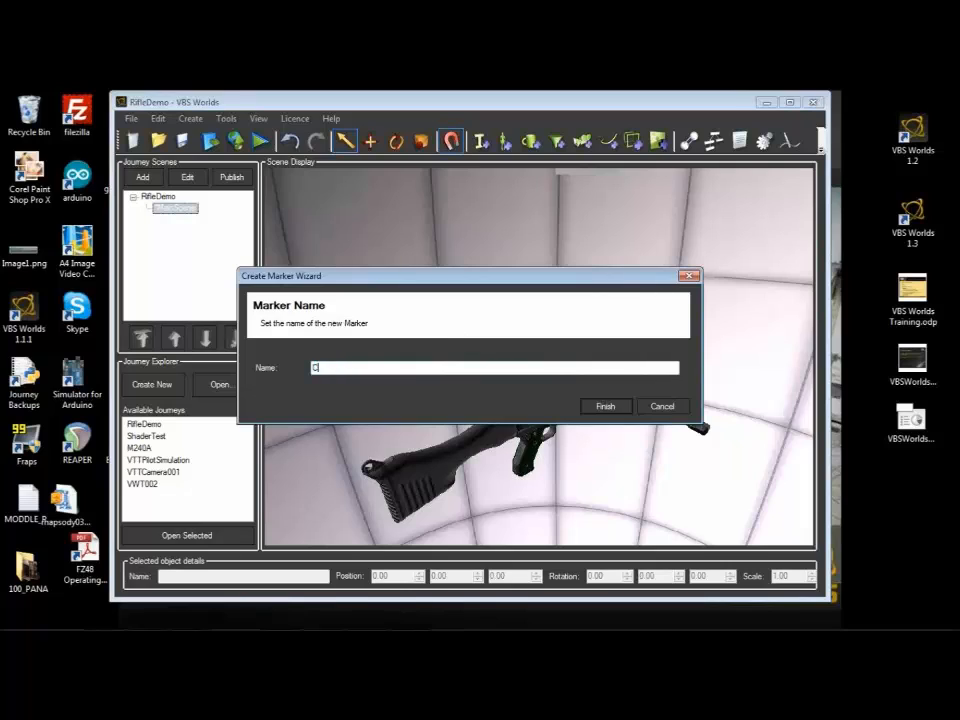
{"action": "type", "text": "overMarkClosed"}
{"action": "left_click", "coordinate": [606, 407]}
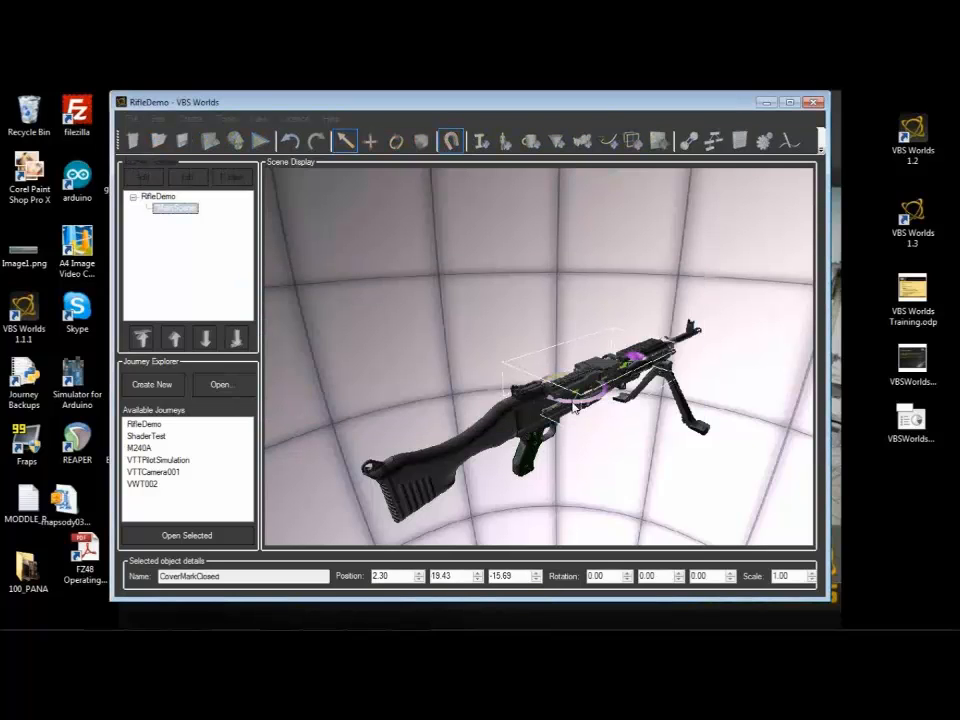
Step: Match the CoverMarkClosed marker's transformations to the Cover object
{"action": "right_click", "coordinate": [577, 385]}
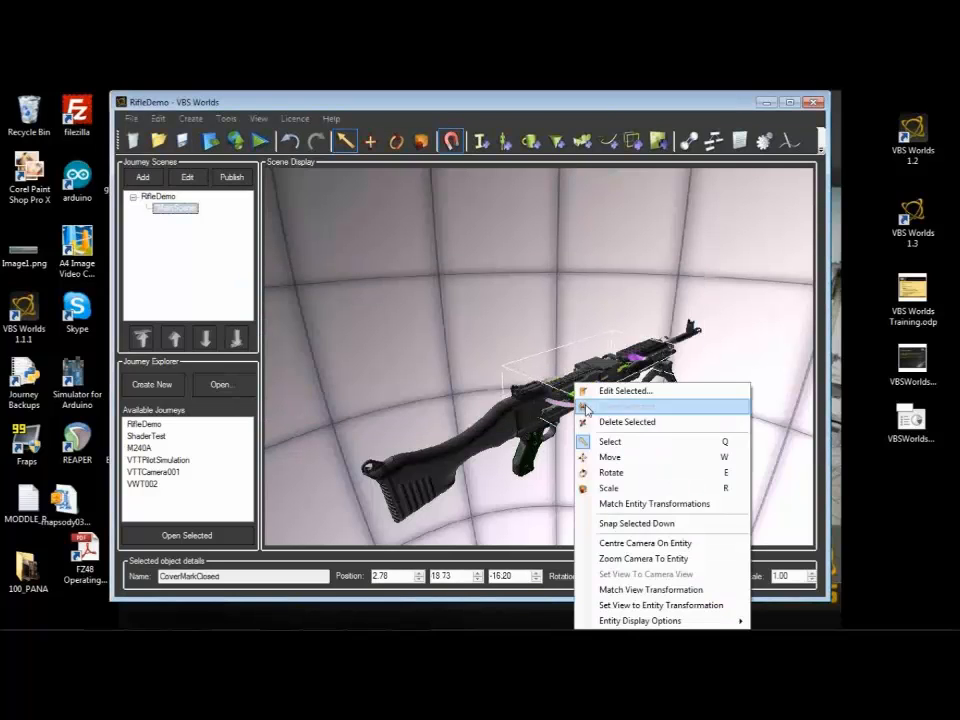
{"action": "left_click", "coordinate": [632, 505]}
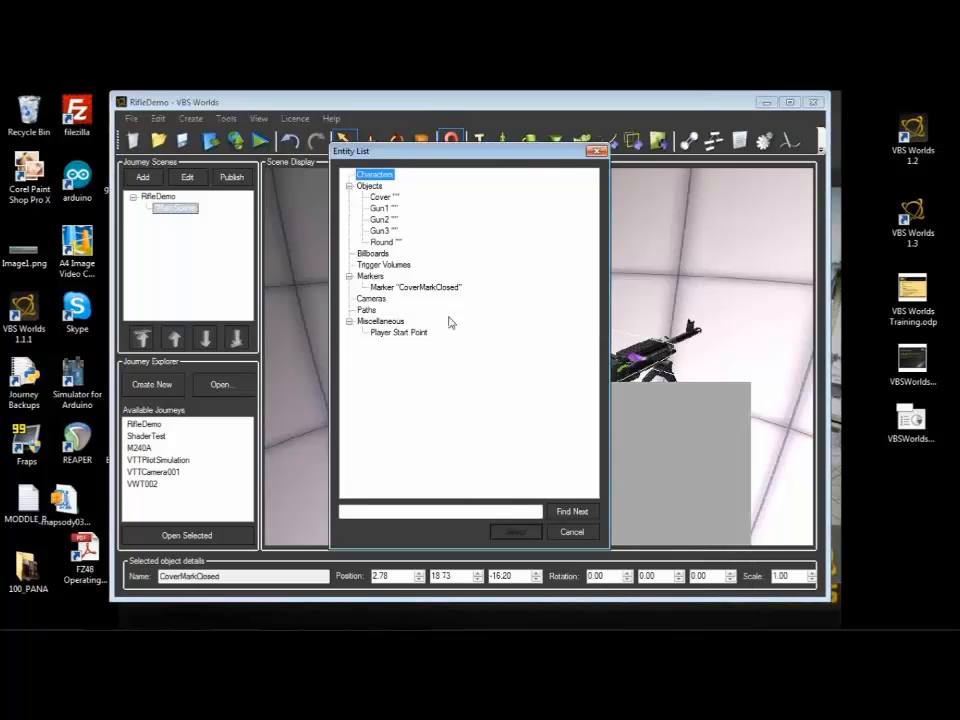
{"action": "left_click", "coordinate": [383, 197]}
{"action": "left_click", "coordinate": [515, 532]}
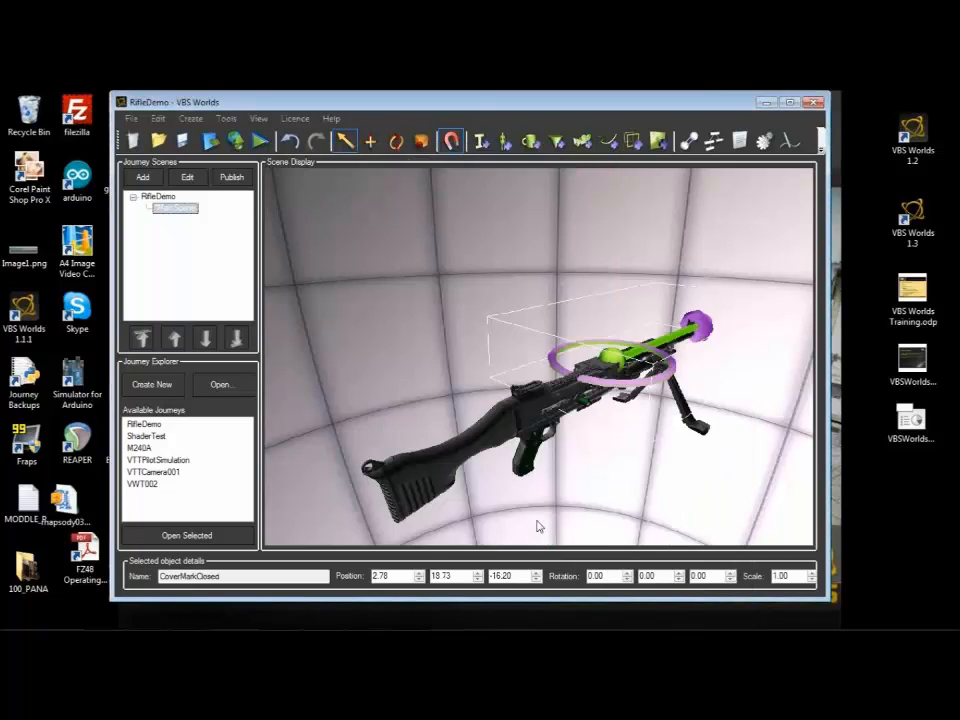
Step: Clone the CoverMarkClosed marker and name the copy CoverMarkOpen
{"action": "right_click", "coordinate": [610, 356]}
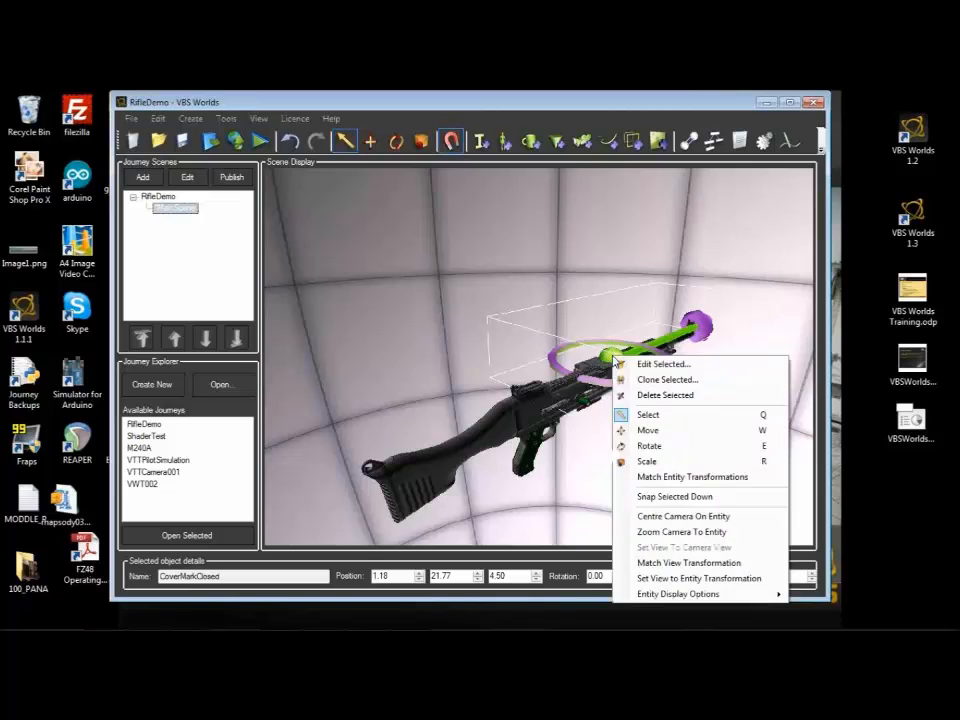
{"action": "left_click", "coordinate": [643, 379]}
{"action": "left_click", "coordinate": [423, 368]}
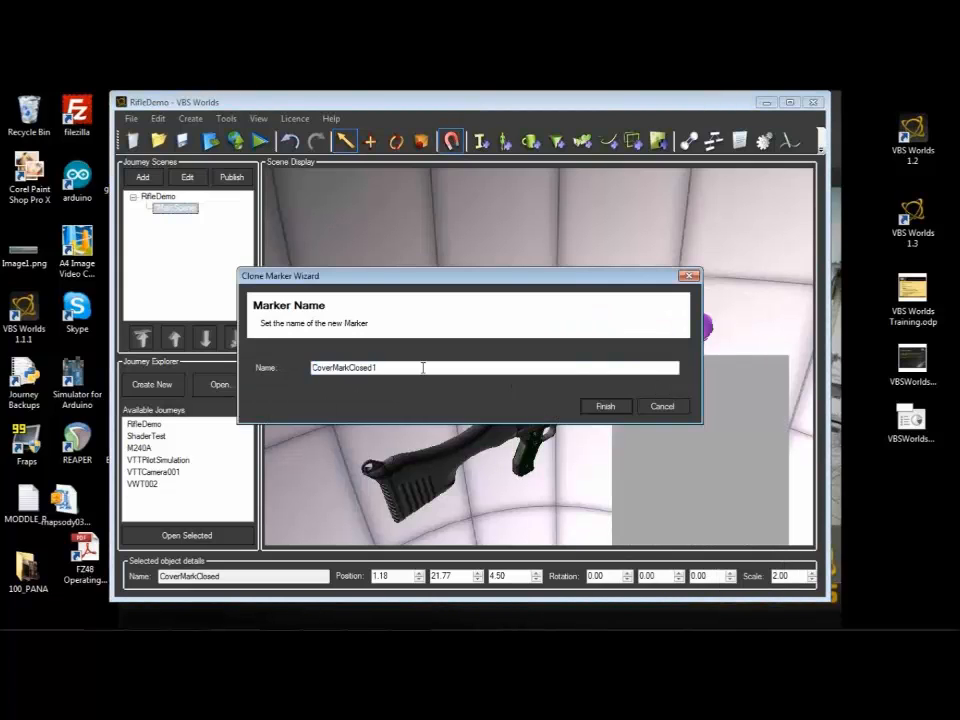
{"action": "key", "text": "BackSpace"}
{"action": "key", "text": "BackSpace"}
{"action": "key", "text": "BackSpace"}
{"action": "key", "text": "BackSpace"}
{"action": "key", "text": "BackSpace"}
{"action": "key", "text": "BackSpace"}
{"action": "key", "text": "BackSpace"}
{"action": "type", "text": "Open"}
{"action": "left_click", "coordinate": [590, 406]}
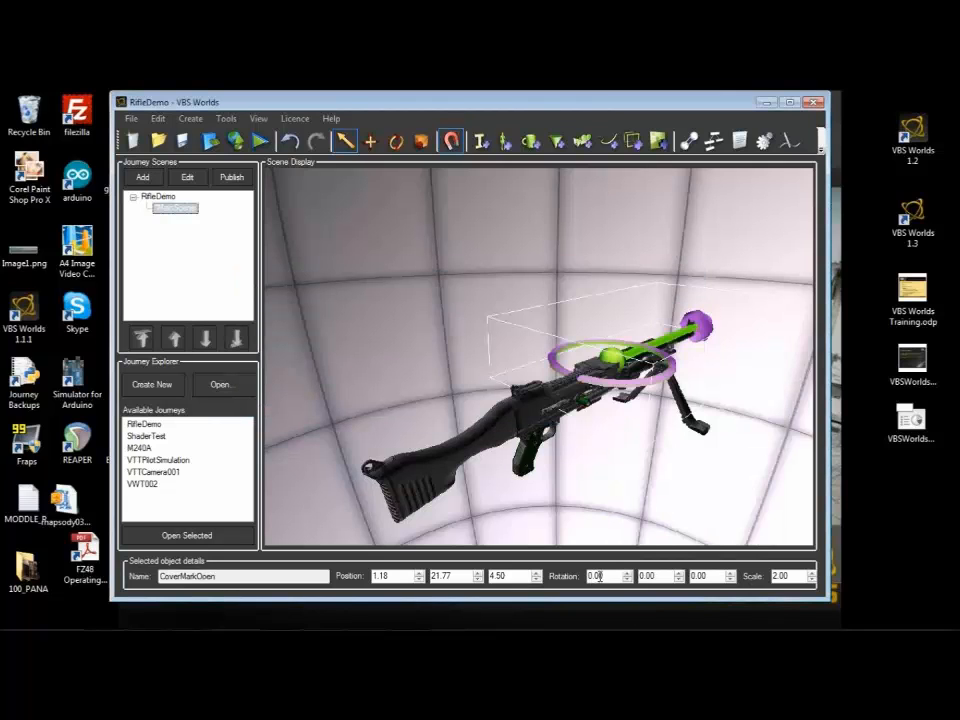
Step: Set the CoverMarkOpen marker's first rotation value to 90 degrees
{"action": "left_click_drag", "start_coordinate": [605, 576], "coordinate": [568, 577]}
{"action": "type", "text": "90"}
{"action": "key", "text": "Return"}
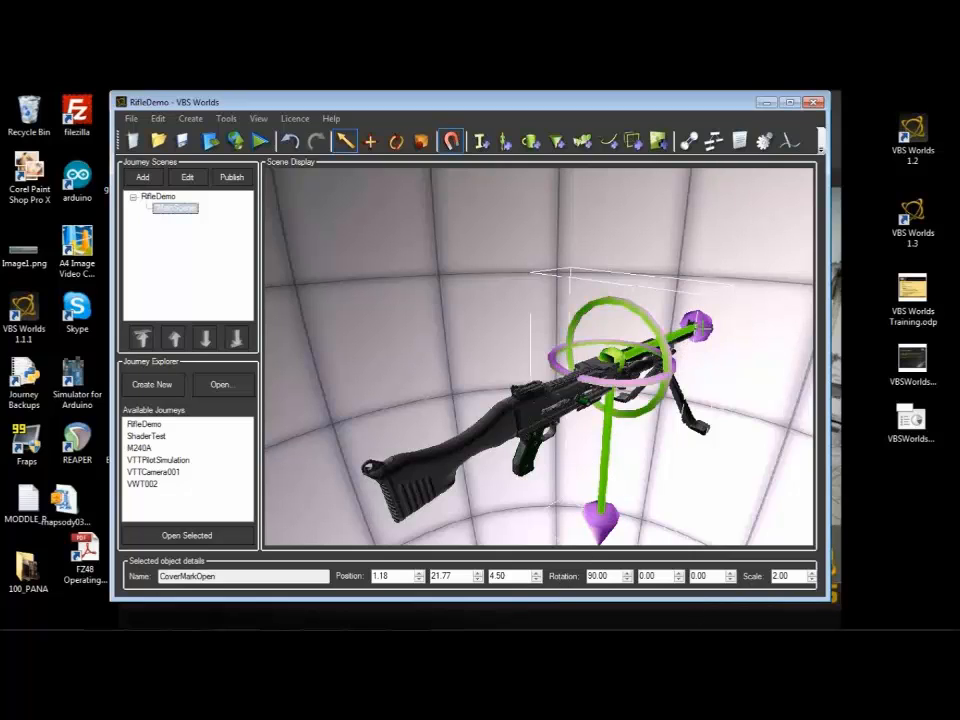
Step: Create another marker named RoundMarkClosed and place it in the scene by the rifle
{"action": "left_click", "coordinate": [554, 142]}
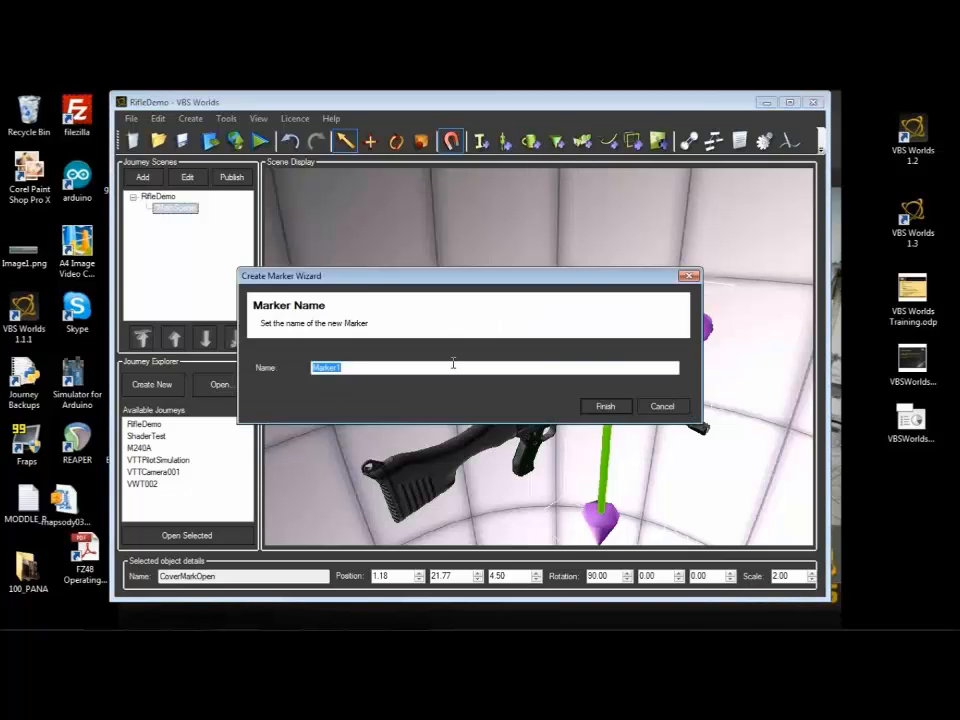
{"action": "type", "text": "Round"}
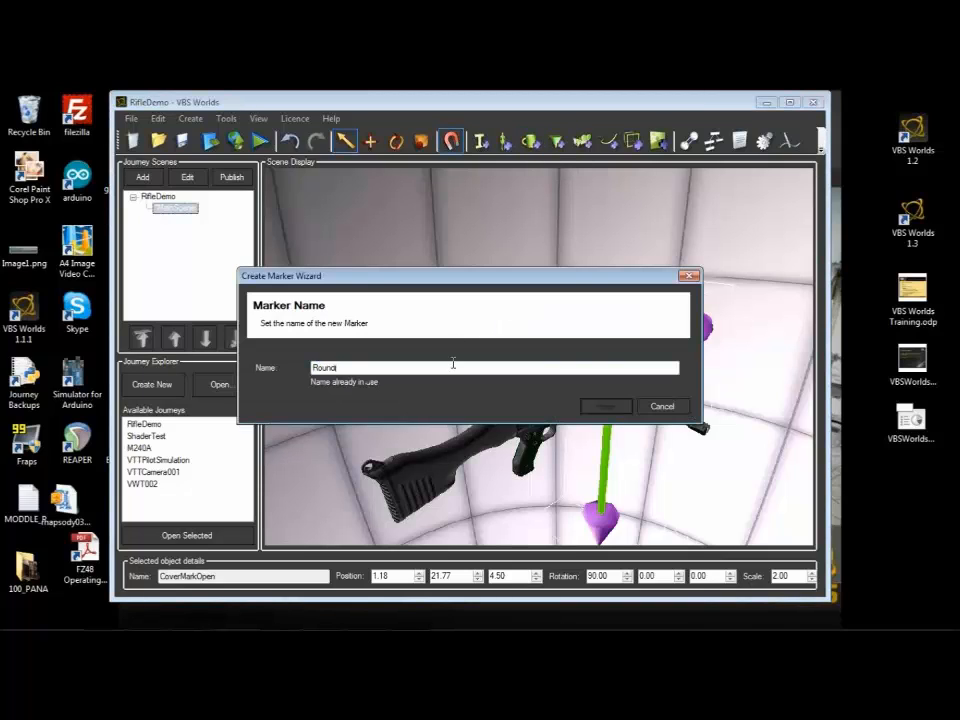
{"action": "type", "text": "MarkClos"}
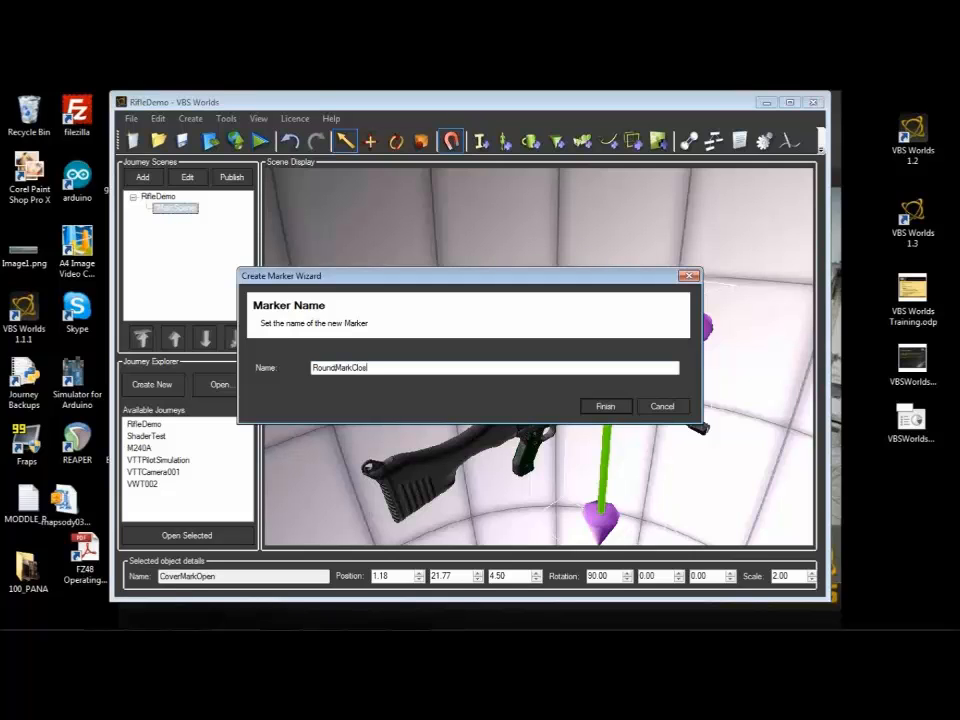
{"action": "type", "text": "ed"}
{"action": "left_click", "coordinate": [605, 406]}
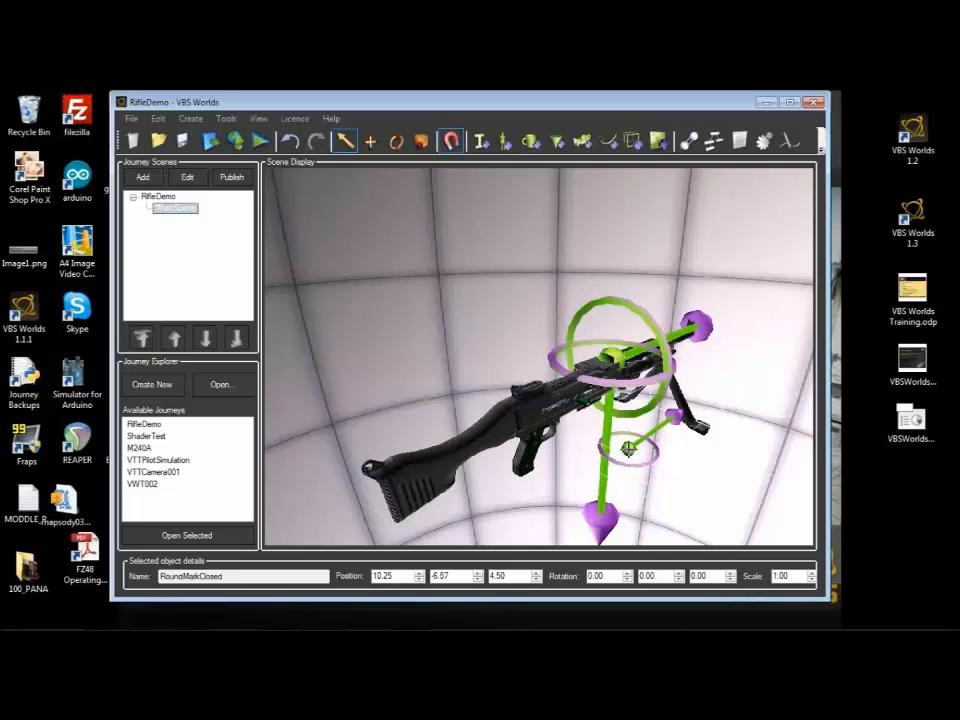
Step: Match the RoundMarkClosed marker's transformations to the Round object
{"action": "right_click", "coordinate": [631, 385]}
{"action": "left_click", "coordinate": [667, 505]}
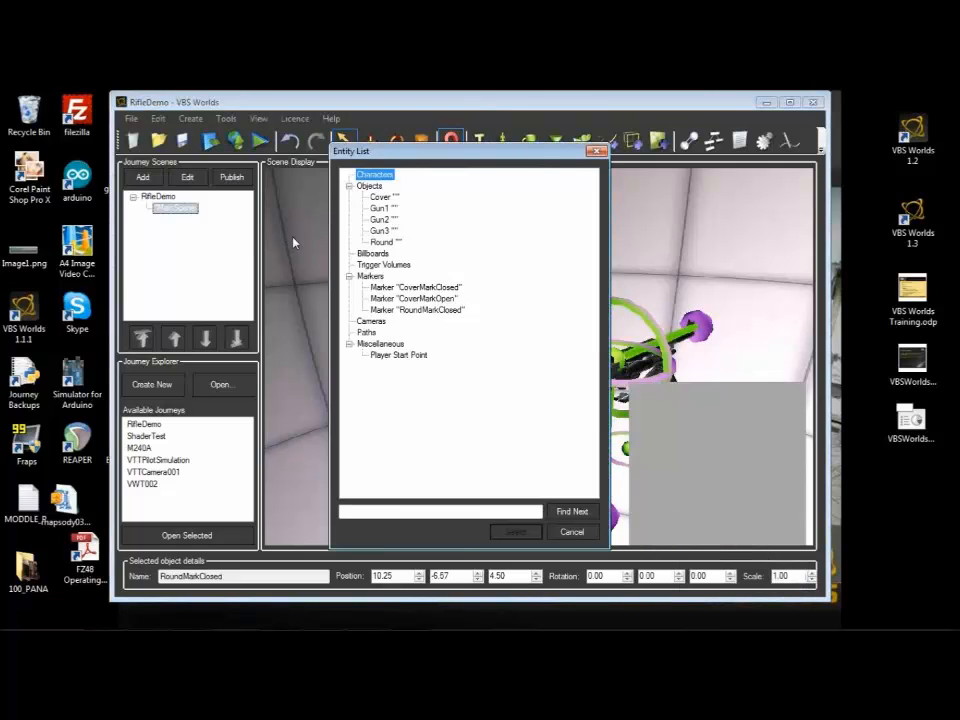
{"action": "left_click", "coordinate": [384, 242]}
{"action": "left_click", "coordinate": [515, 532]}
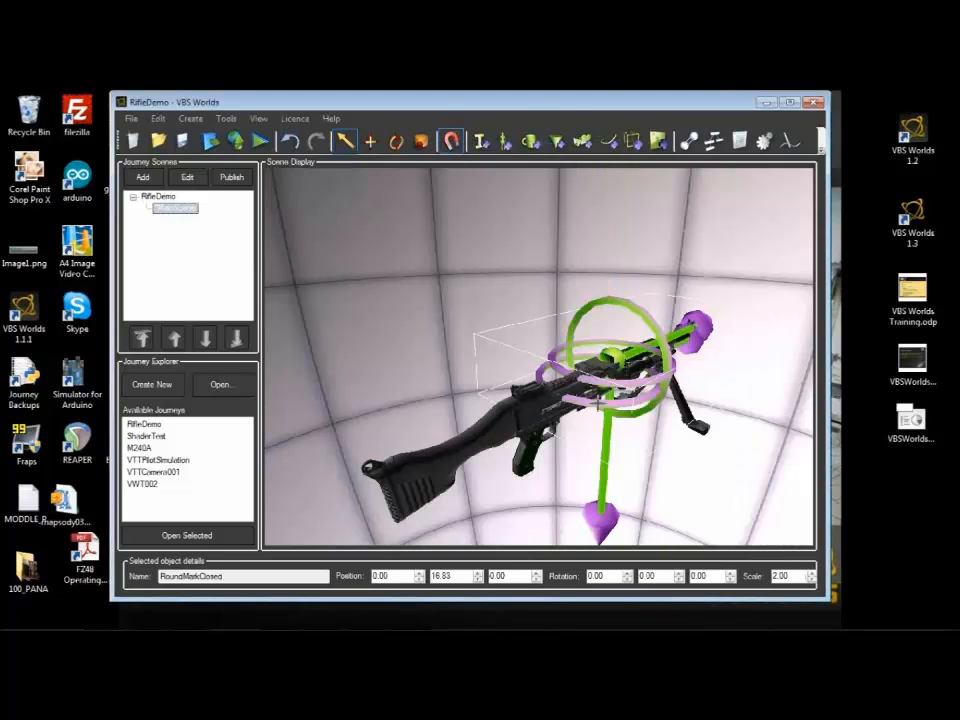
Step: Clone the RoundMarkClosed marker and name the copy RoundMarkOpen
{"action": "right_click", "coordinate": [607, 379]}
{"action": "left_click", "coordinate": [638, 402]}
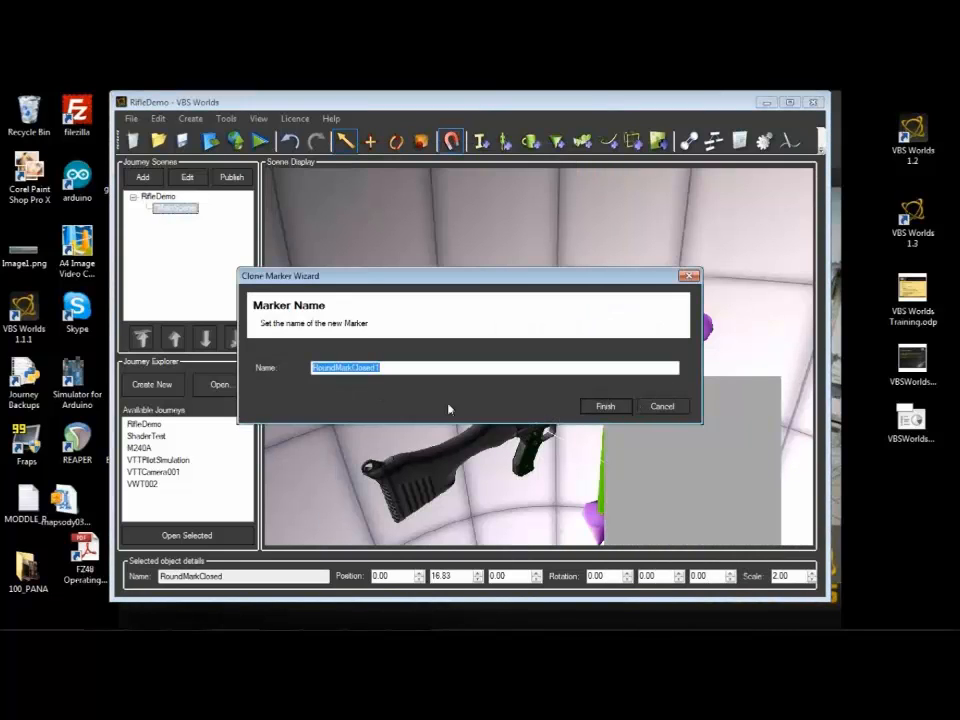
{"action": "left_click", "coordinate": [403, 369]}
{"action": "key", "text": "BackSpace"}
{"action": "key", "text": "BackSpace"}
{"action": "key", "text": "BackSpace"}
{"action": "key", "text": "BackSpace"}
{"action": "key", "text": "BackSpace"}
{"action": "key", "text": "BackSpace"}
{"action": "key", "text": "BackSpace"}
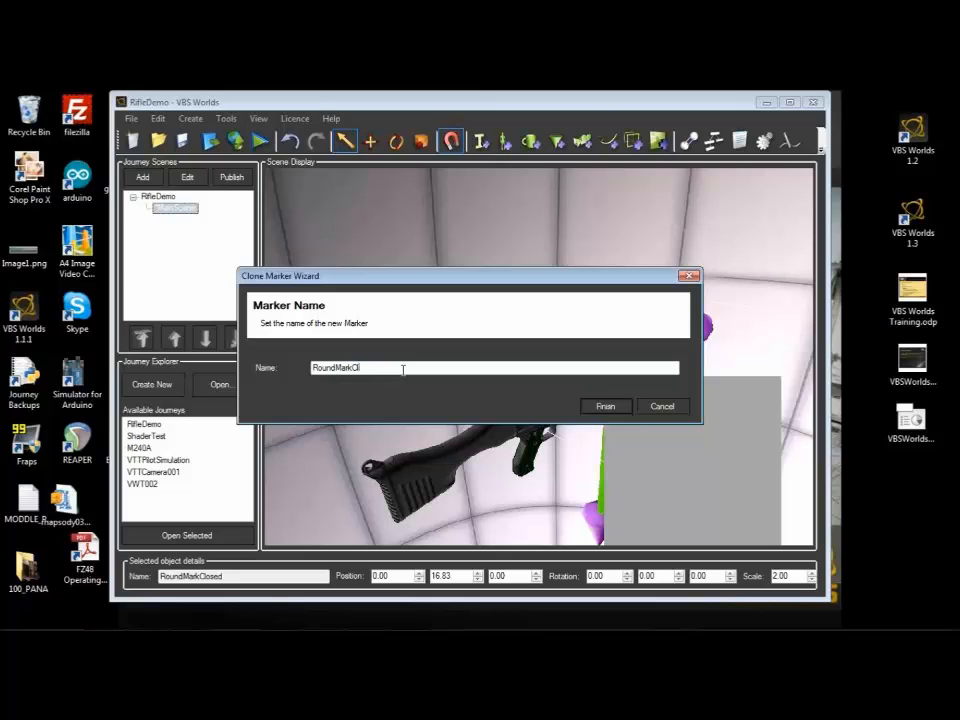
{"action": "type", "text": "Open"}
{"action": "left_click", "coordinate": [605, 406]}
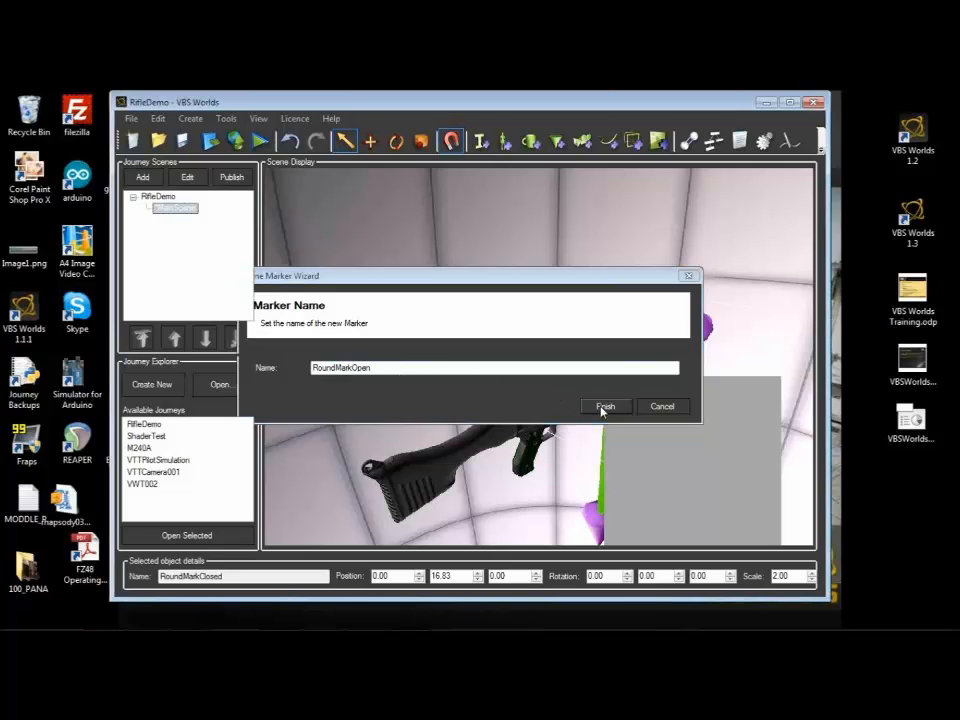
Step: Raise the RoundMarkOpen marker to 51.83 on the second position value and set its scale to 5
{"action": "left_click", "coordinate": [477, 574]}
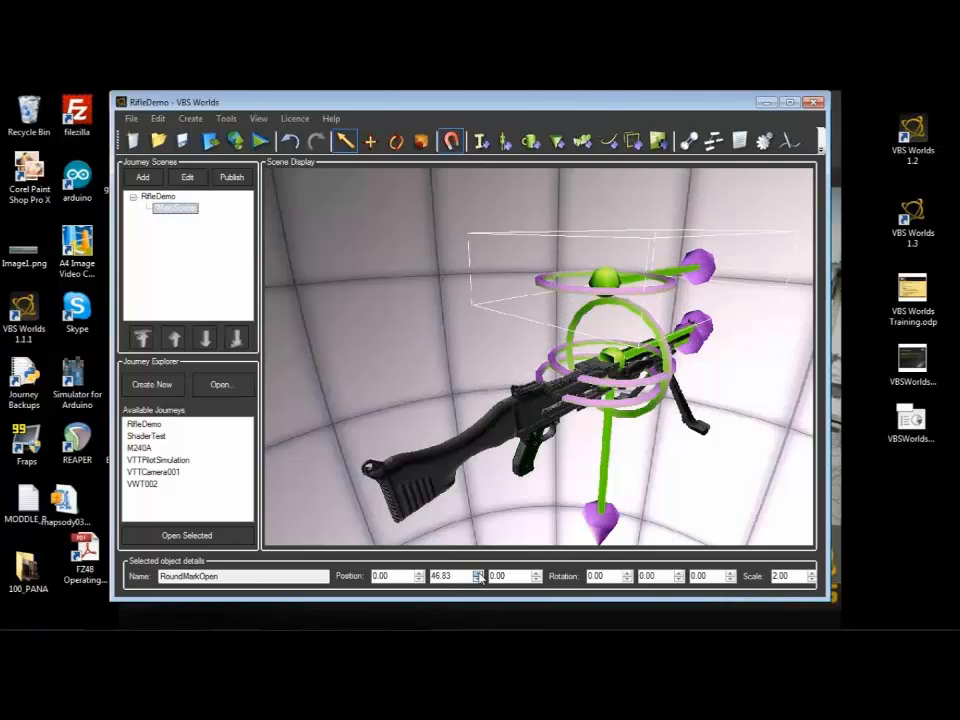
{"action": "double_click", "coordinate": [781, 576]}
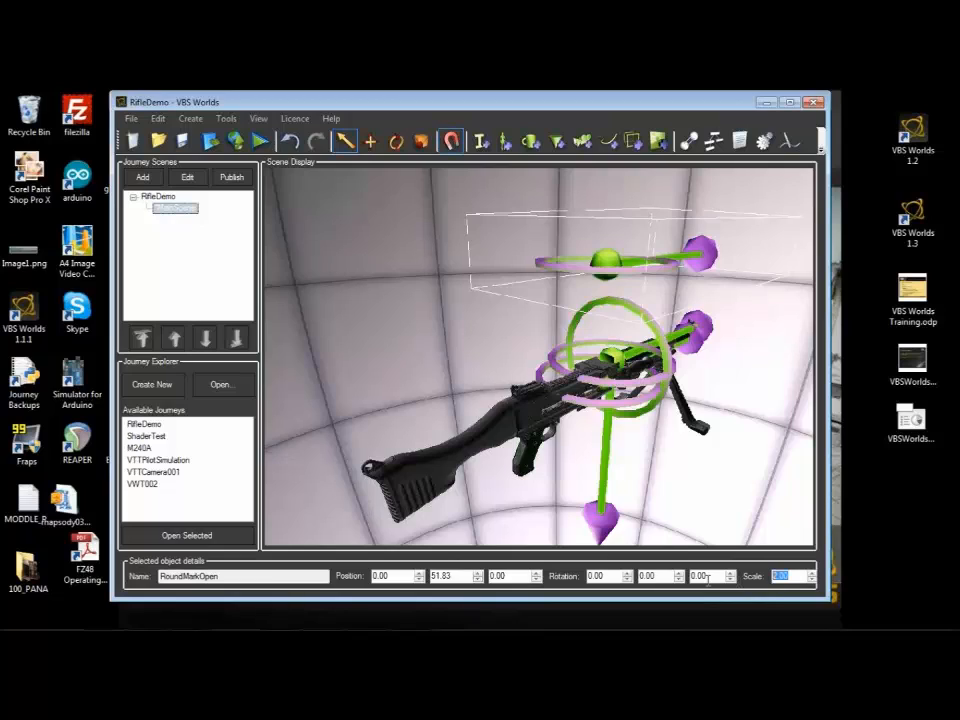
{"action": "type", "text": "5"}
{"action": "key", "text": "Return"}
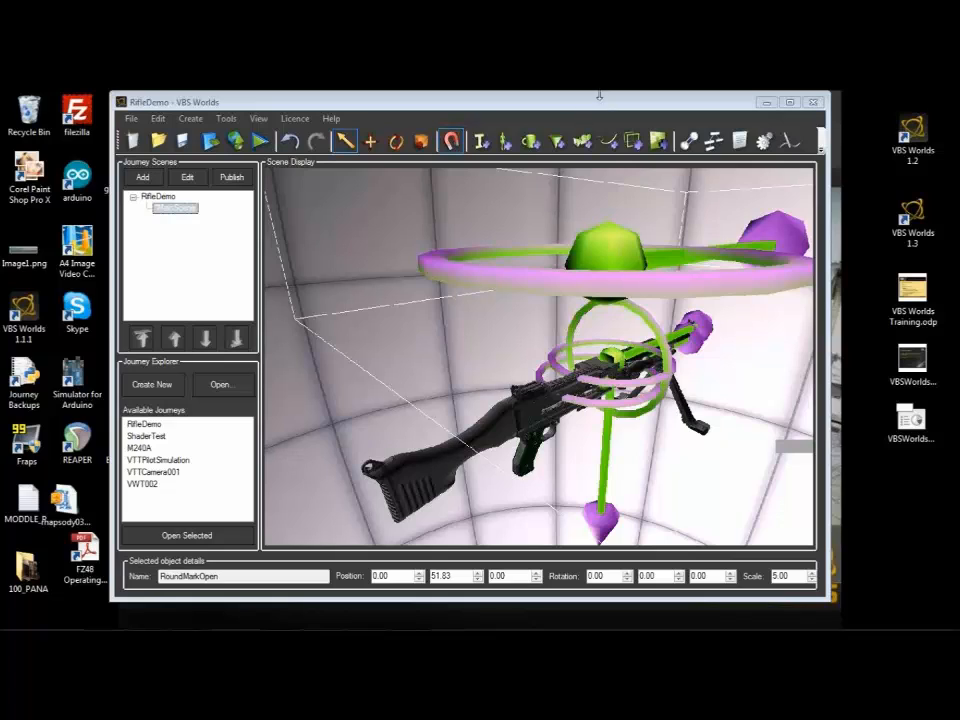
Step: Add a new interaction named Front1 with the Custom type
{"action": "left_click", "coordinate": [691, 143]}
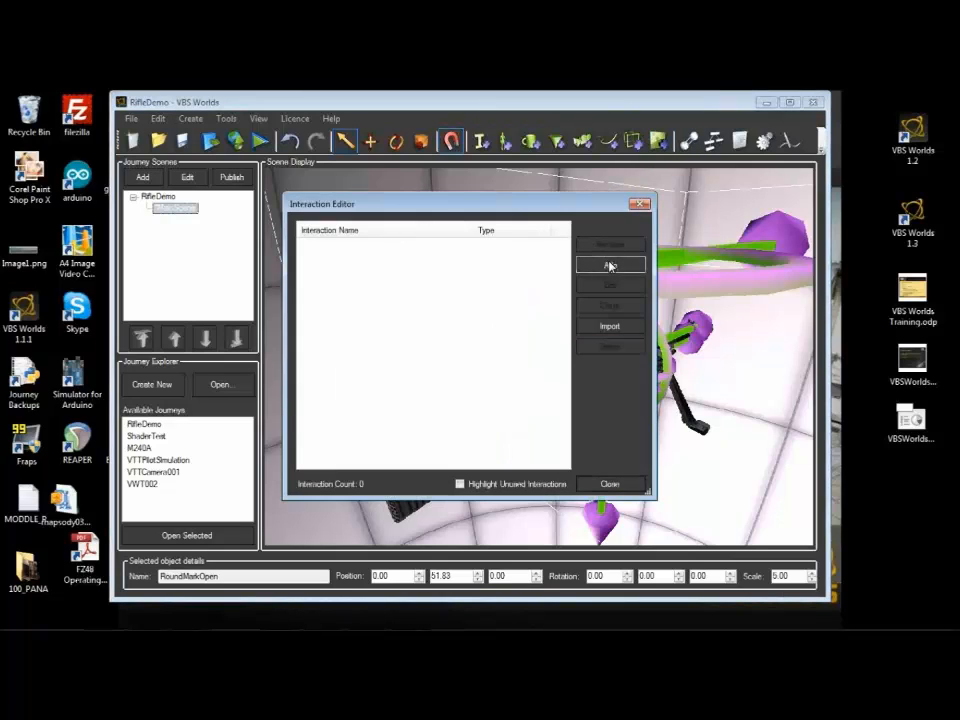
{"action": "left_click", "coordinate": [609, 265]}
{"action": "type", "text": "Front"}
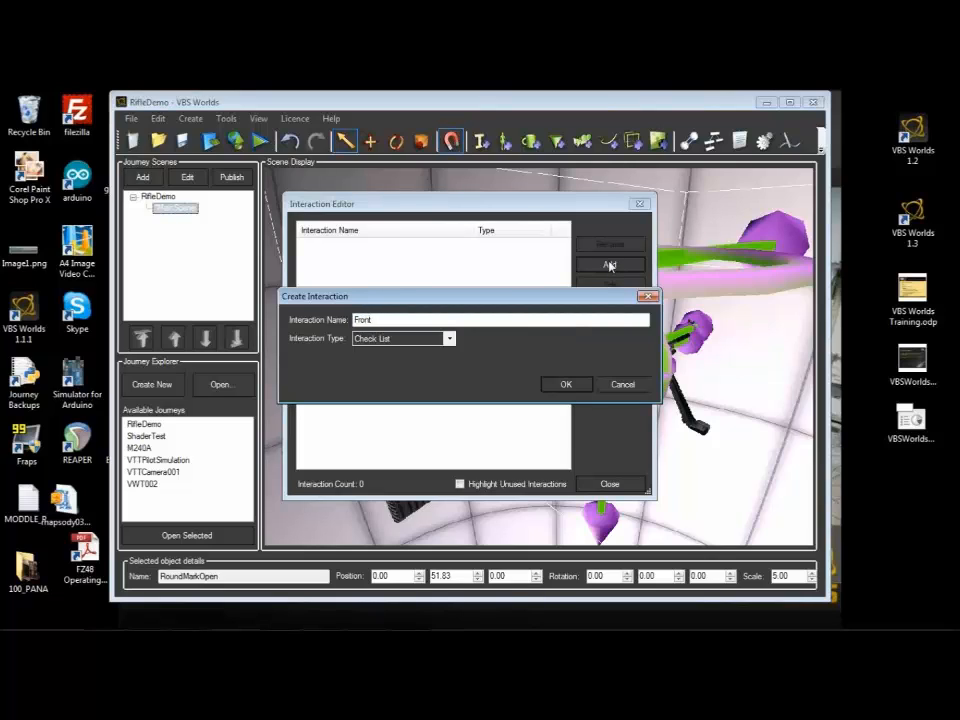
{"action": "type", "text": "1"}
{"action": "left_click", "coordinate": [449, 338]}
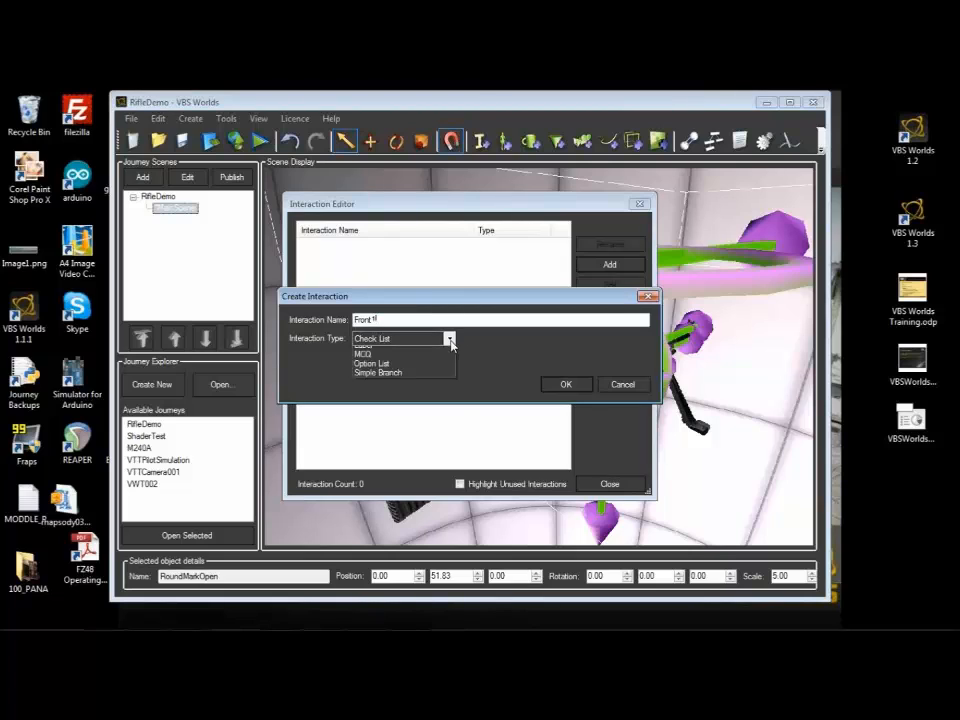
{"action": "left_click", "coordinate": [366, 379]}
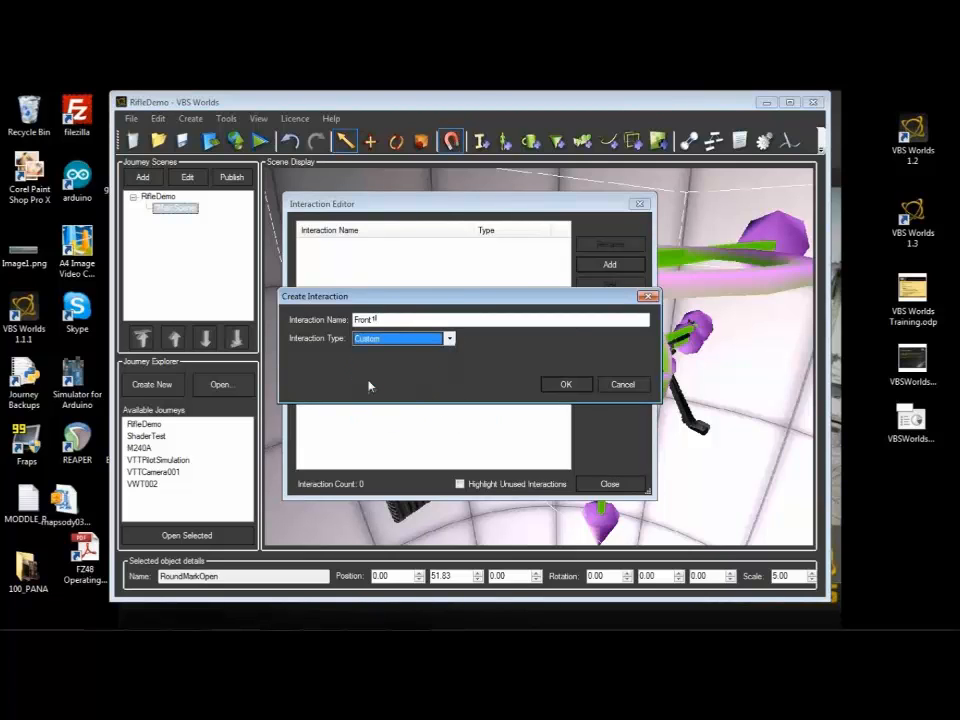
{"action": "left_click", "coordinate": [548, 386]}
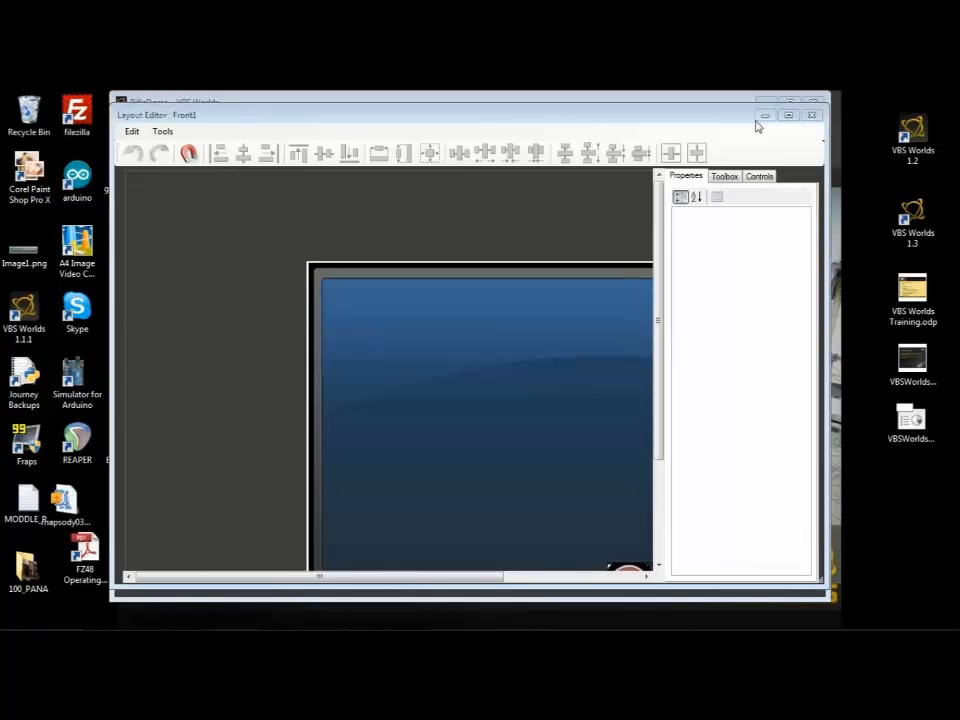
Step: Replace the Front1 layout's background image with the VBS Worlds logo and globe picture from the VTT textures folder
{"action": "left_click", "coordinate": [574, 328]}
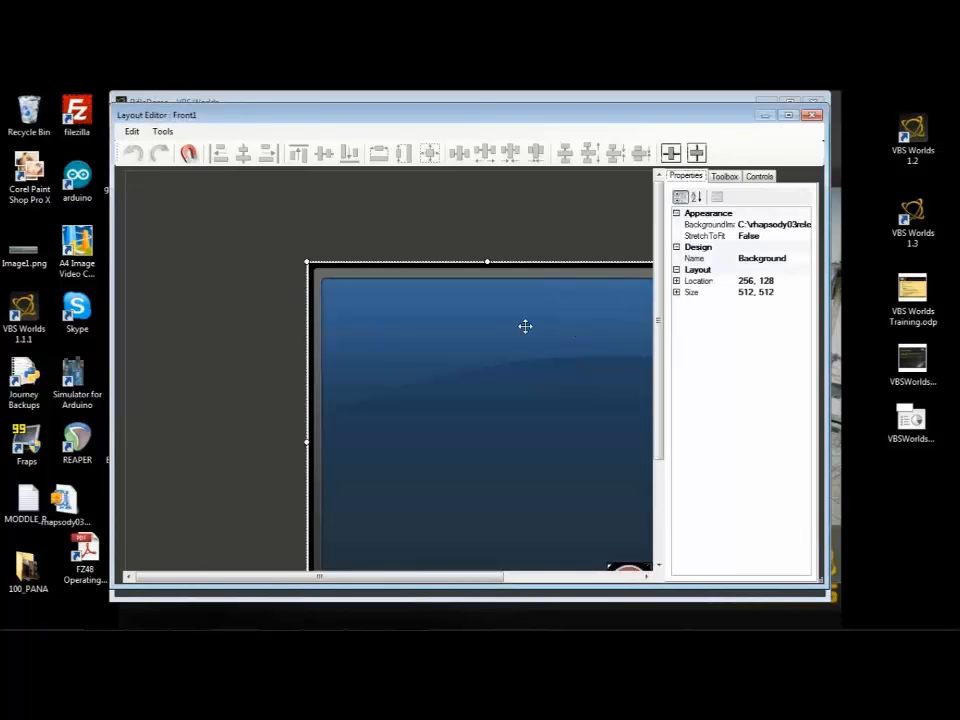
{"action": "left_click_drag", "start_coordinate": [525, 326], "coordinate": [457, 269]}
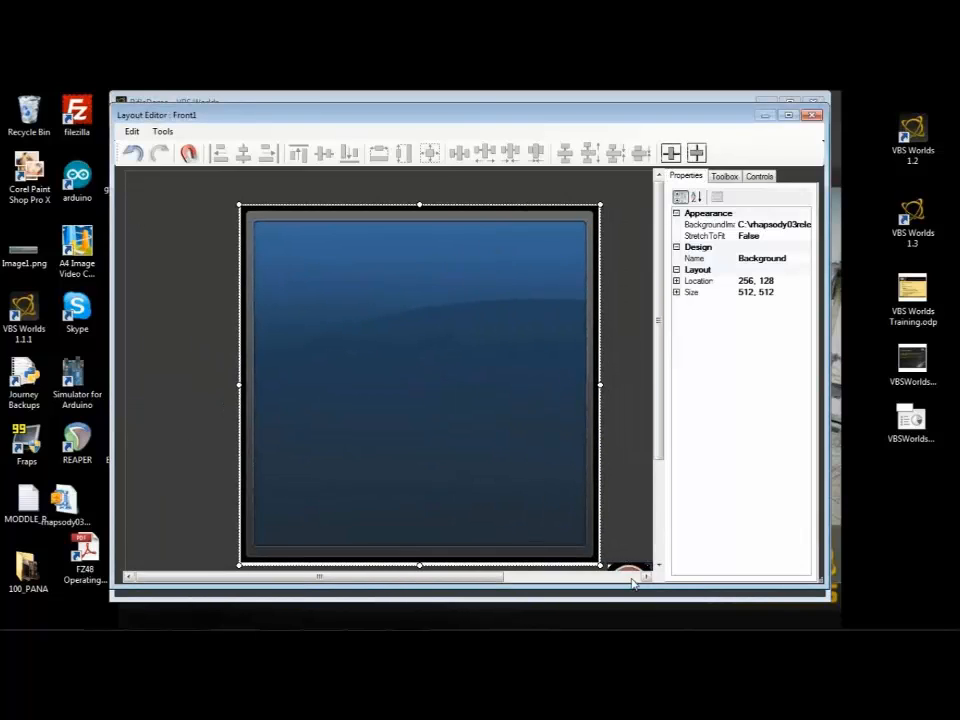
{"action": "left_click", "coordinate": [808, 224]}
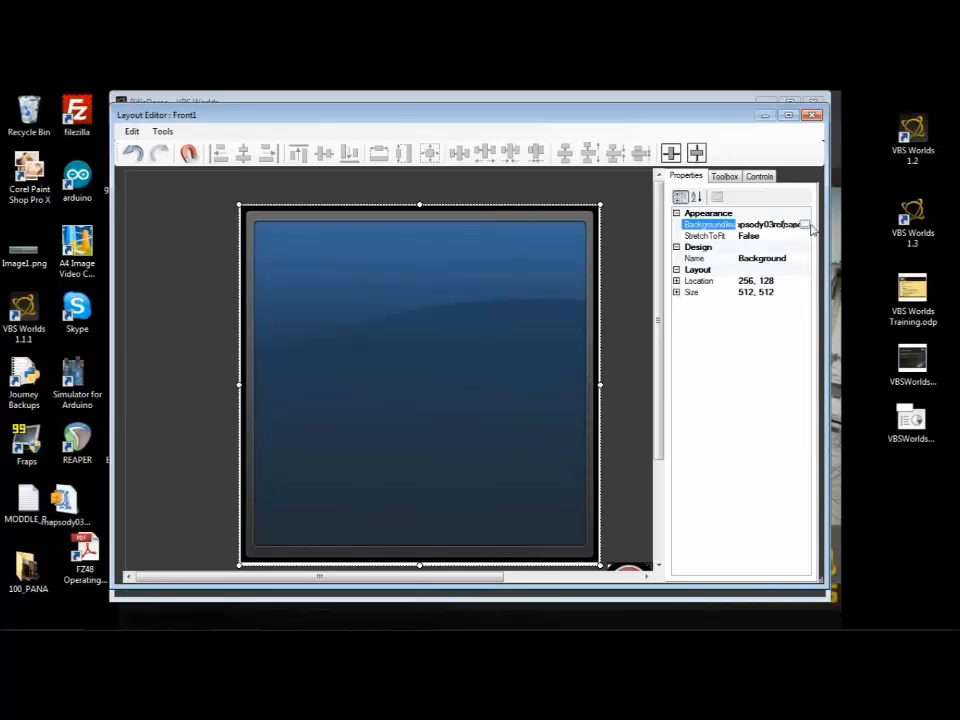
{"action": "left_click", "coordinate": [808, 224]}
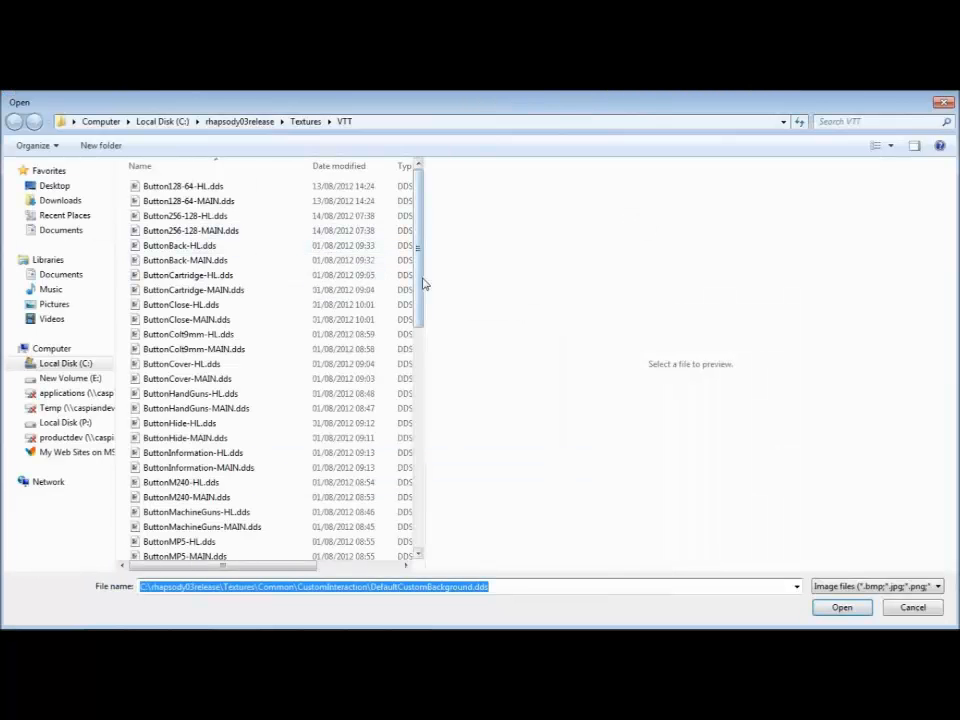
{"action": "left_click_drag", "start_coordinate": [421, 279], "coordinate": [445, 533]}
{"action": "double_click", "coordinate": [193, 521]}
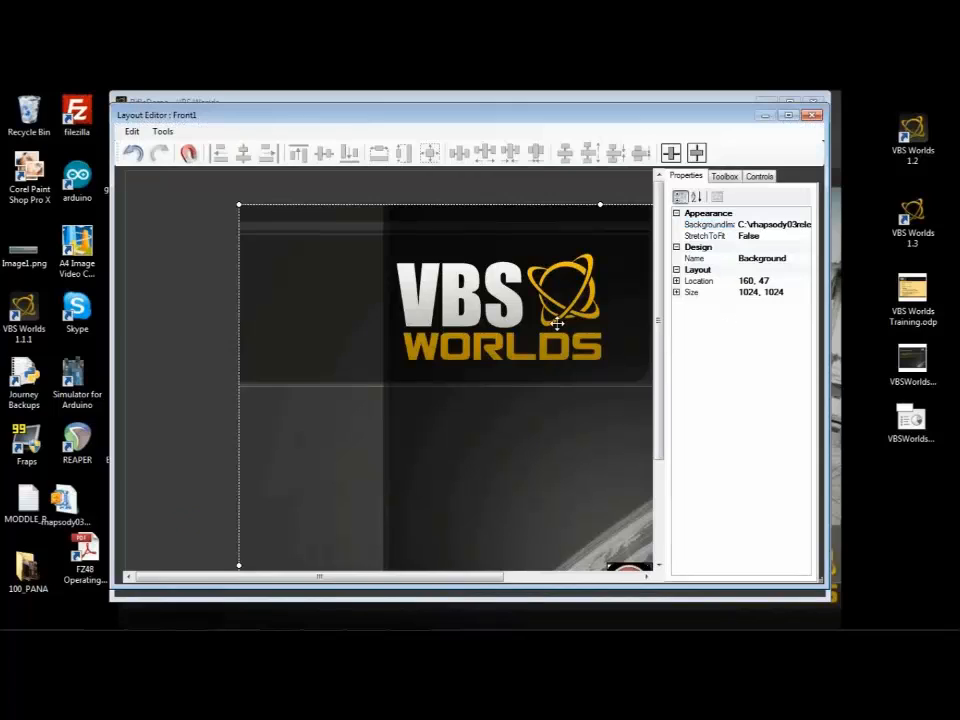
Step: Set the background's location to 0, 0 and maximize the layout editor
{"action": "left_click", "coordinate": [782, 281]}
{"action": "type", "text": "0"}
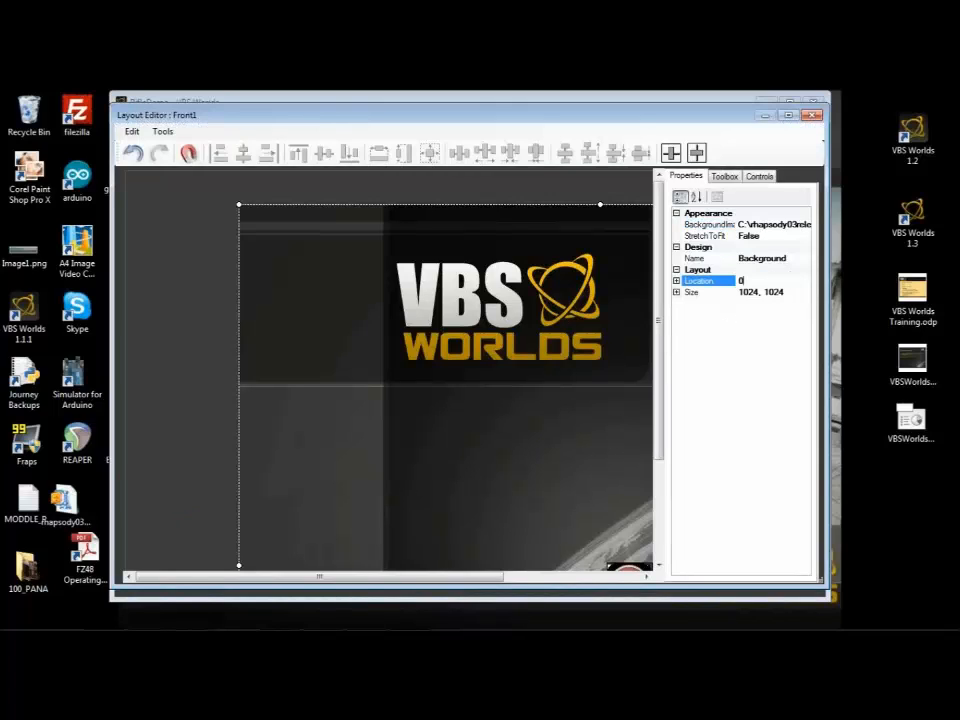
{"action": "type", "text": ", 0"}
{"action": "key", "text": "Return"}
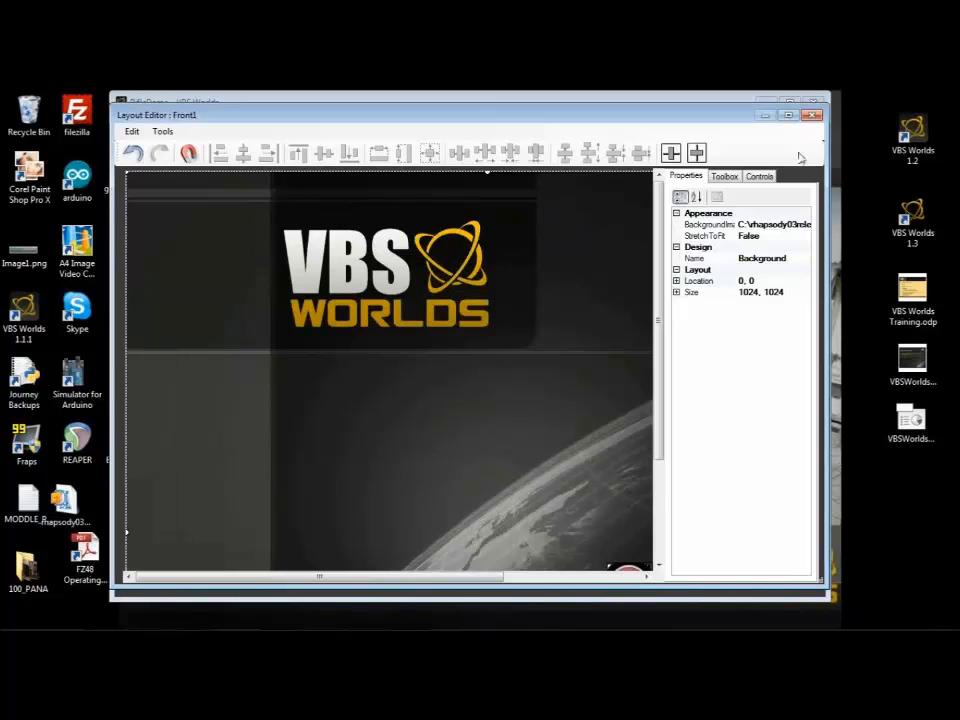
{"action": "left_click", "coordinate": [789, 117]}
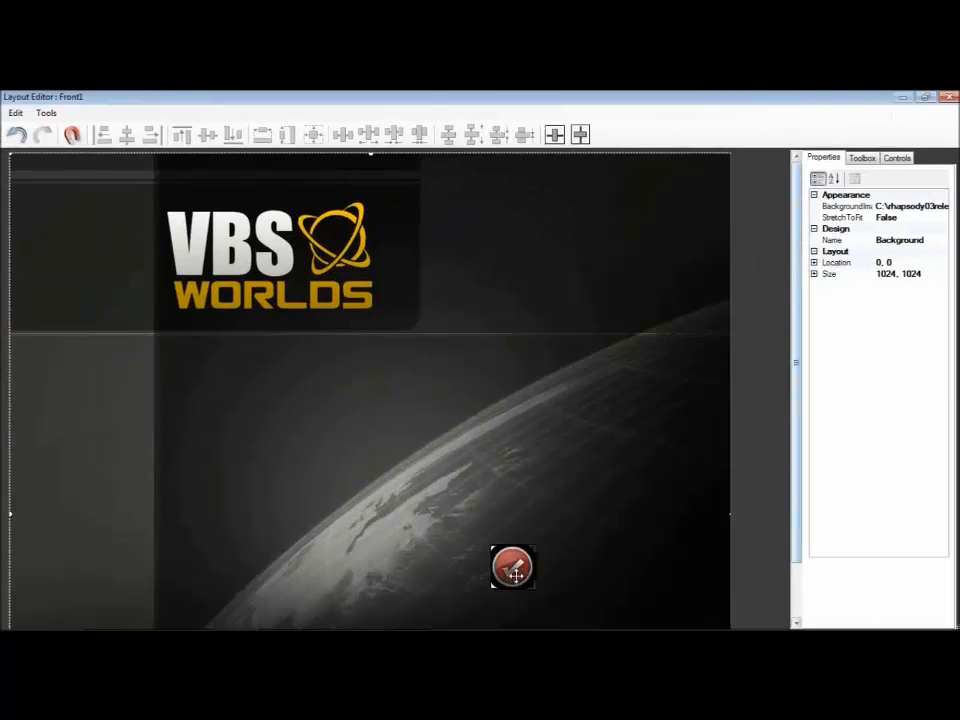
Step: Set the Continue button's background image to Button128-64-MAIN.dds
{"action": "left_click", "coordinate": [512, 566]}
{"action": "left_click", "coordinate": [926, 206]}
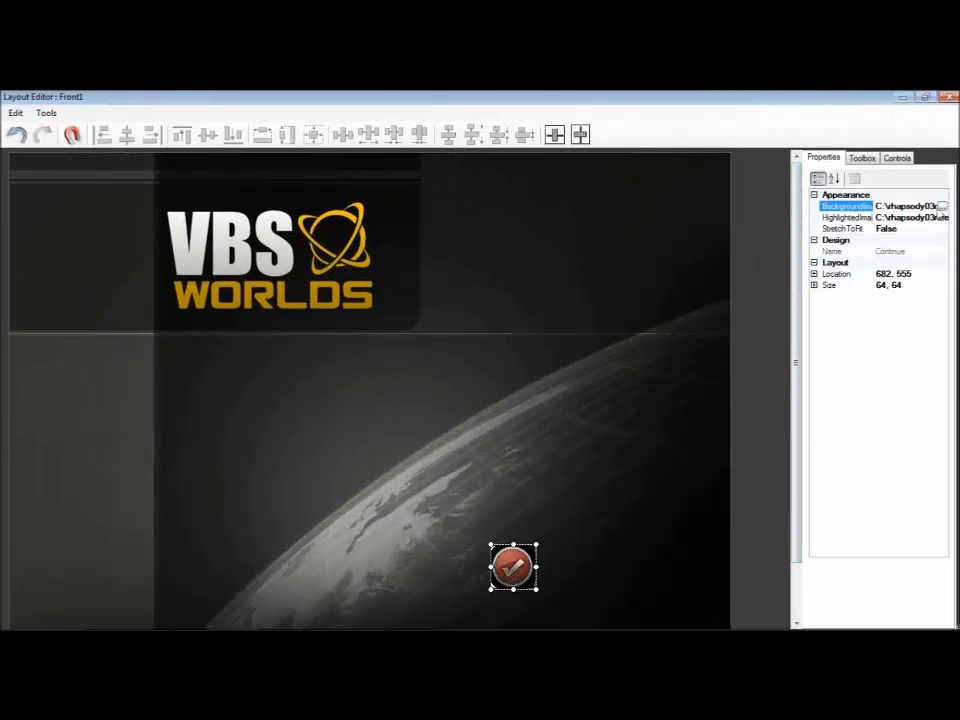
{"action": "left_click", "coordinate": [941, 206]}
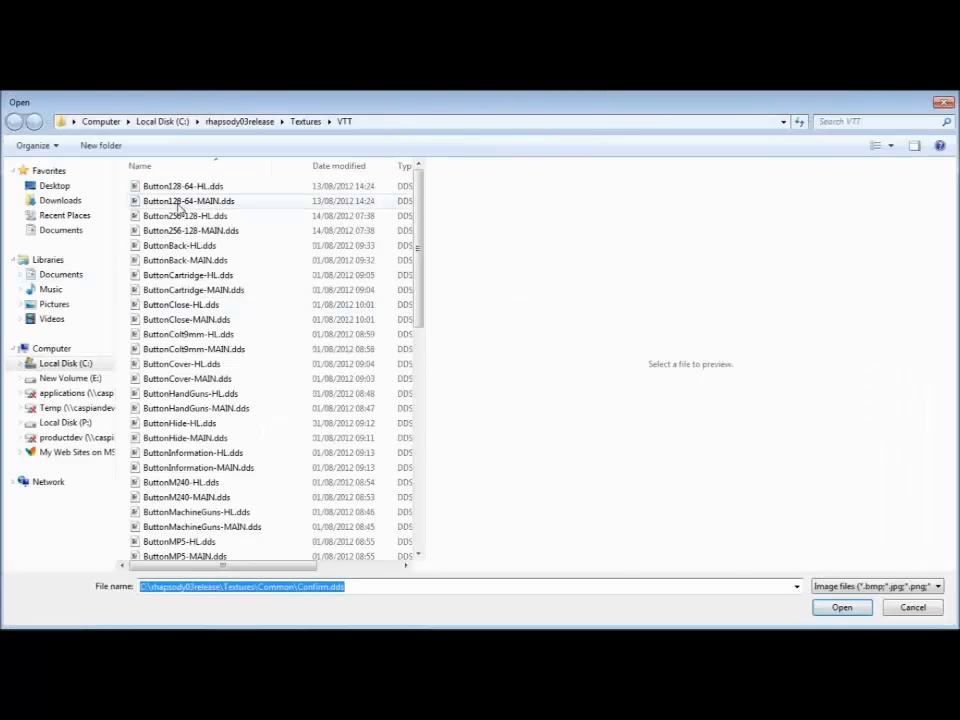
{"action": "double_click", "coordinate": [177, 205]}
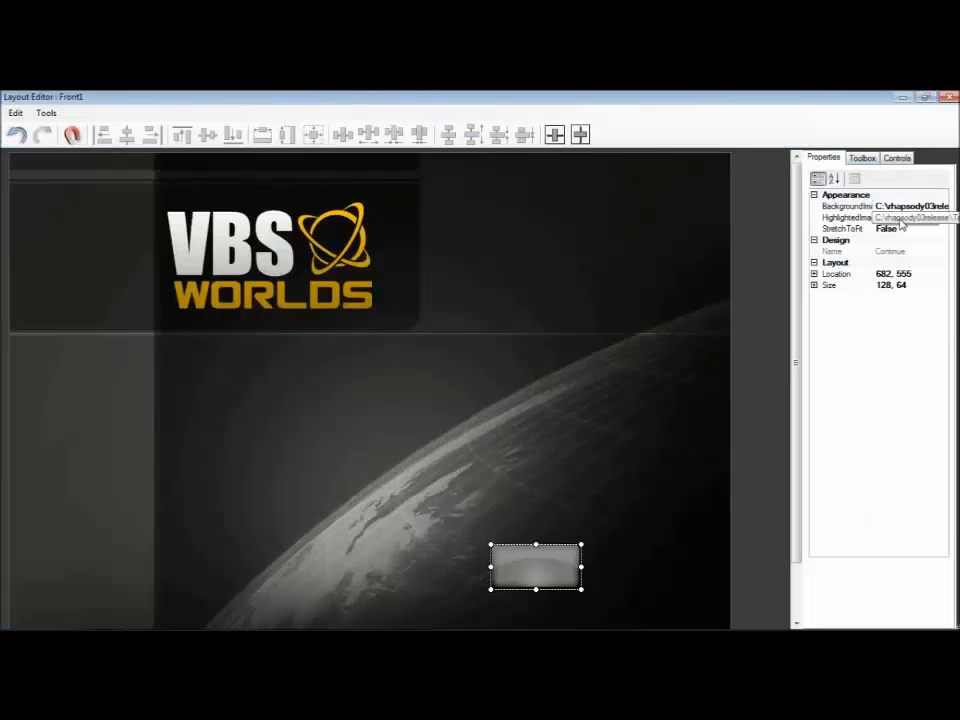
Step: Set the Continue button's highlighted image to Button128-64-HL.dds and move the button near the background's right edge, below the globe
{"action": "left_click", "coordinate": [901, 218]}
{"action": "left_click", "coordinate": [940, 217]}
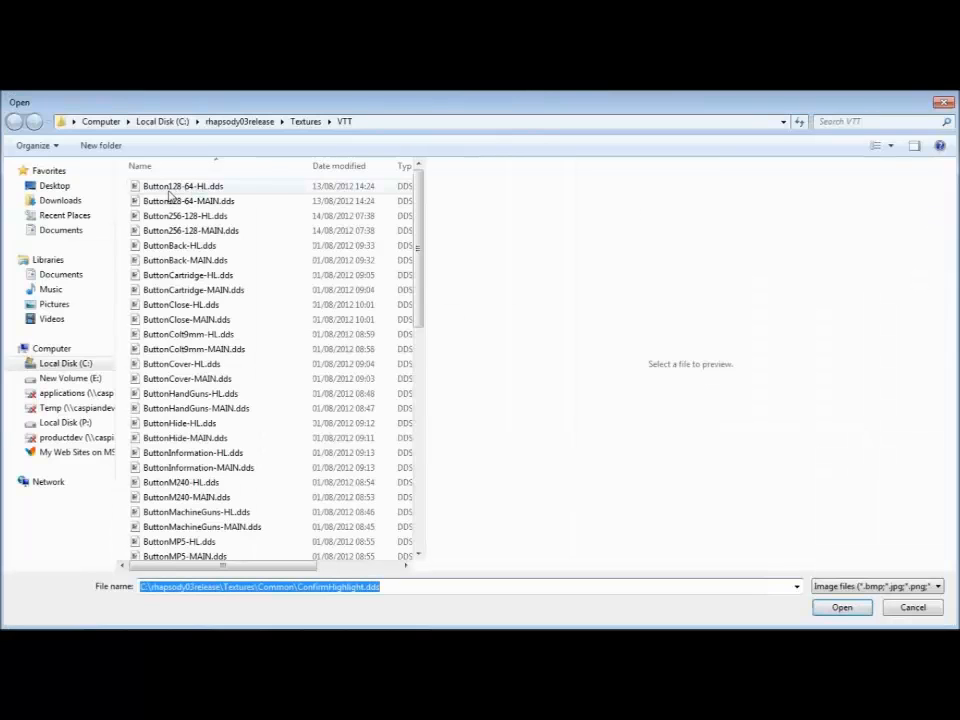
{"action": "double_click", "coordinate": [169, 189]}
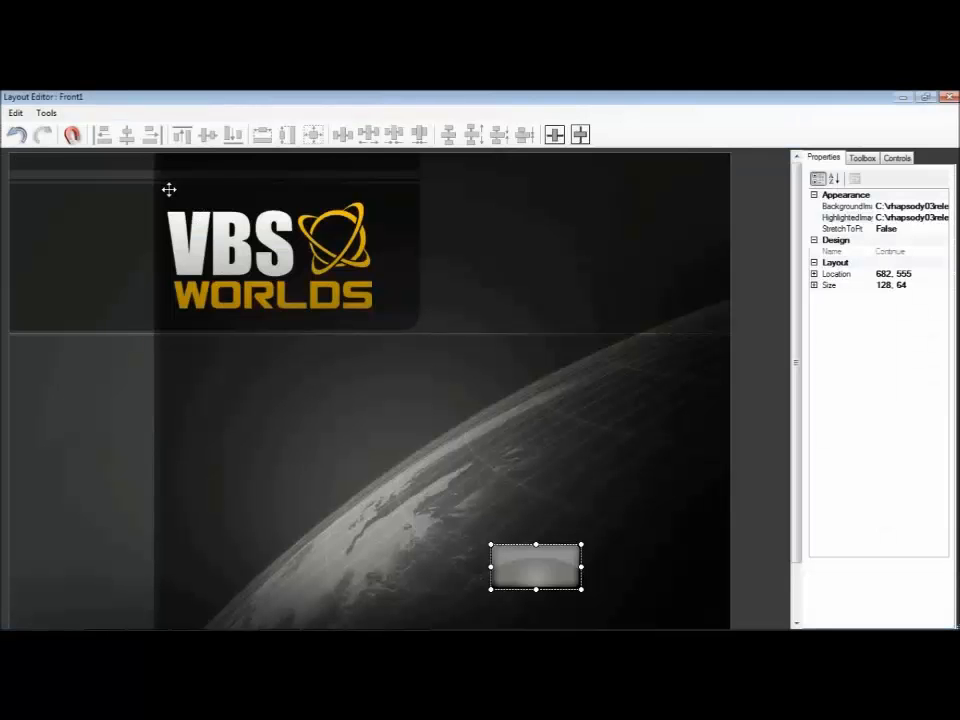
{"action": "left_click_drag", "start_coordinate": [536, 566], "coordinate": [647, 585]}
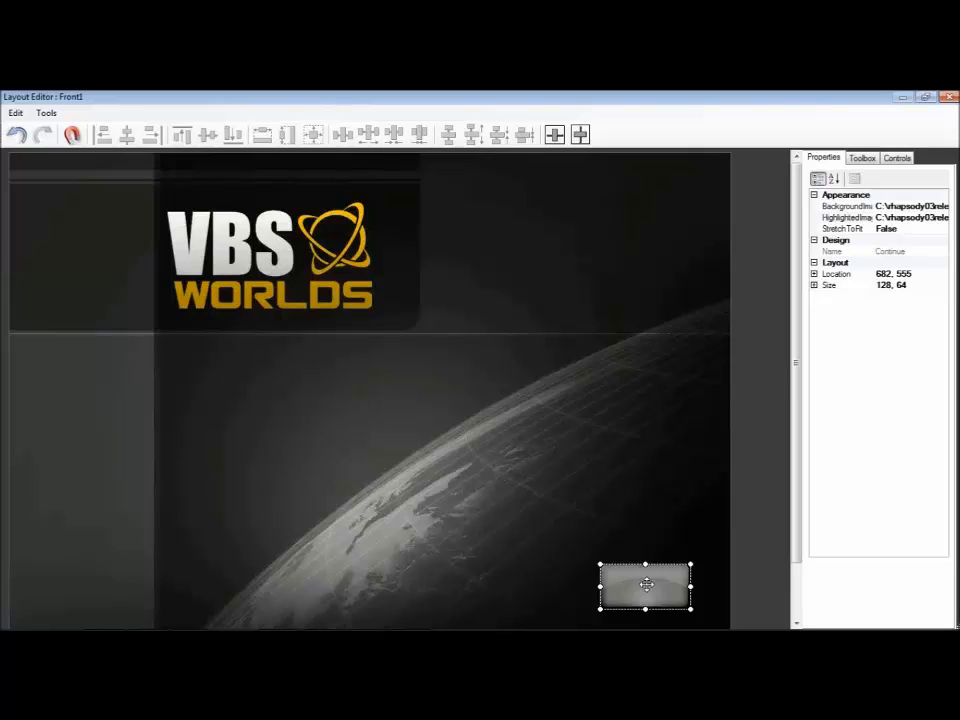
{"action": "left_click_drag", "start_coordinate": [634, 587], "coordinate": [643, 600]}
Step: Draw a text box about 746 by 81 below the VBS Worlds logo, at about 230, 275
{"action": "left_click", "coordinate": [860, 158]}
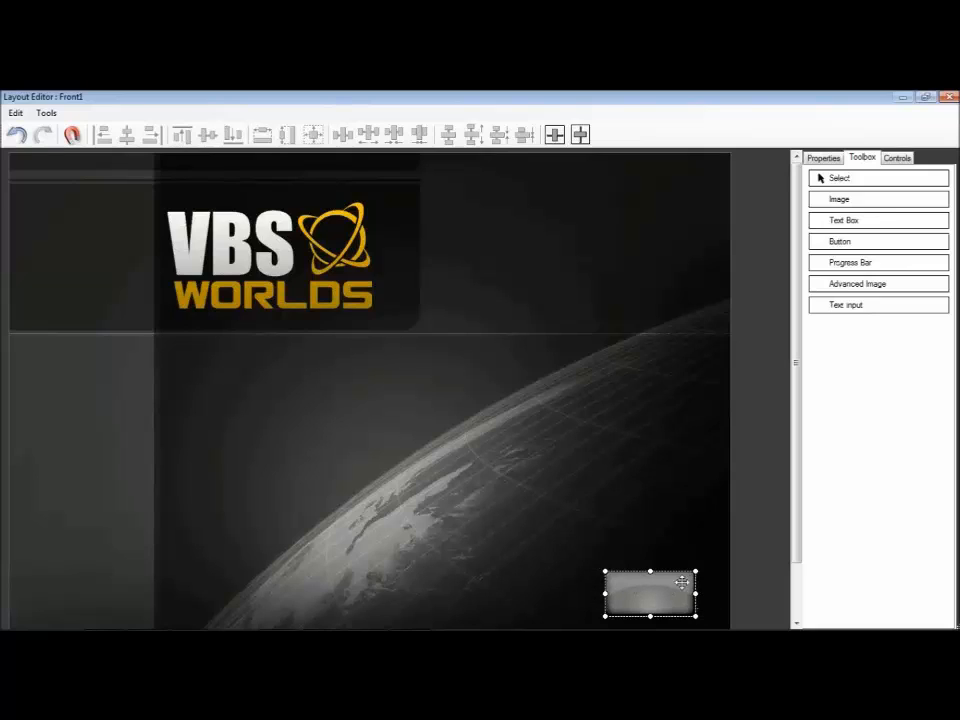
{"action": "left_click", "coordinate": [831, 230]}
{"action": "left_click_drag", "start_coordinate": [172, 346], "coordinate": [698, 404]}
{"action": "left_click", "coordinate": [866, 183]}
Step: Set the font of the text box below the logo to Arial Bold, size 36
{"action": "left_click", "coordinate": [825, 162]}
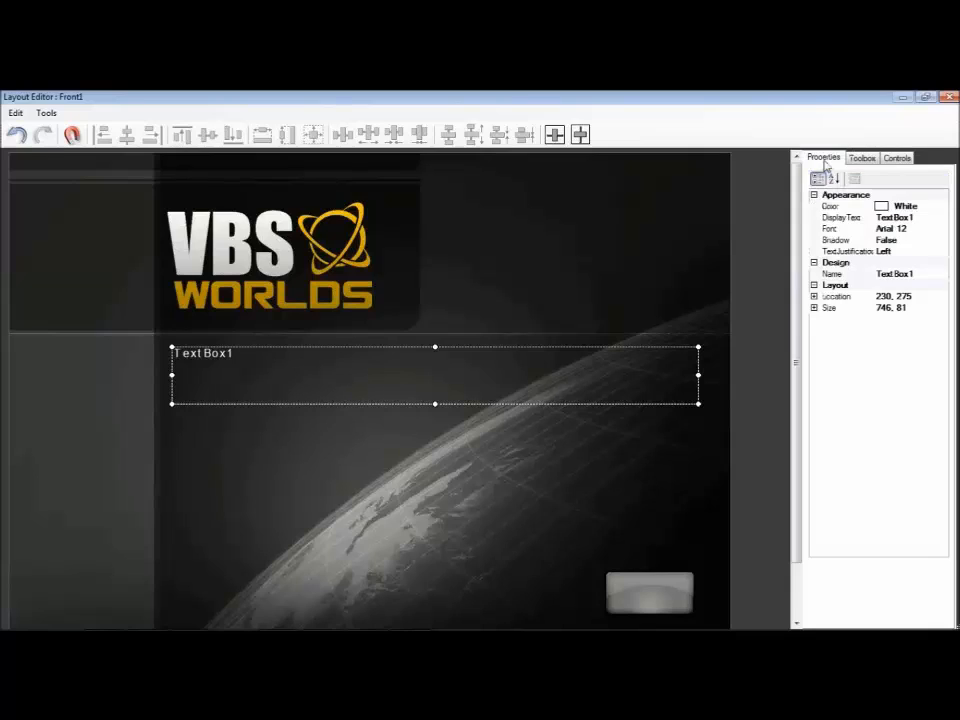
{"action": "left_click", "coordinate": [909, 228]}
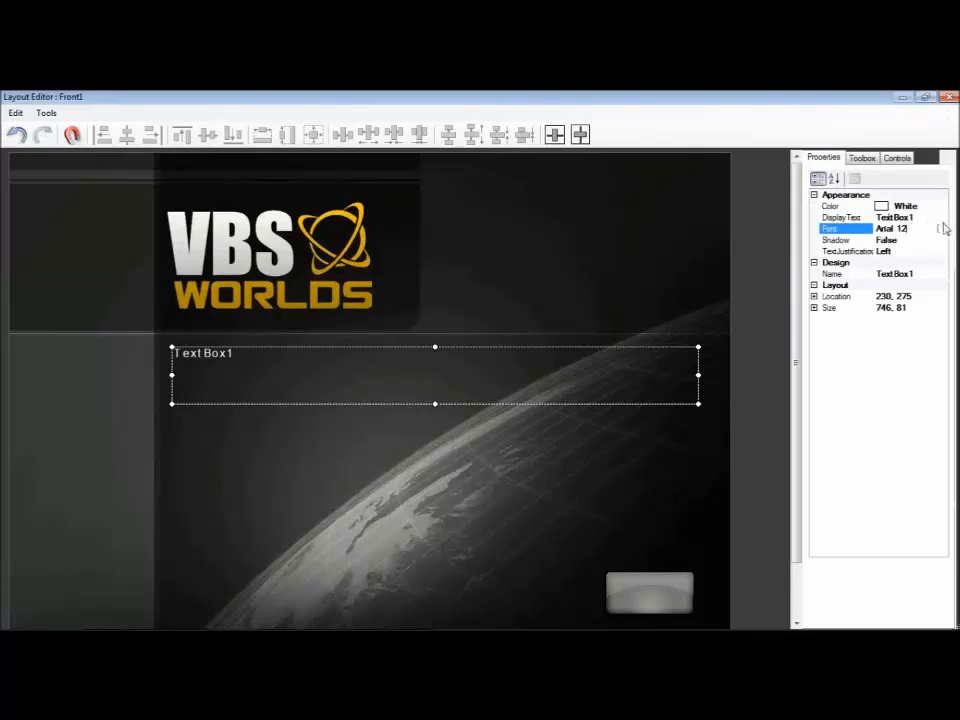
{"action": "left_click", "coordinate": [939, 228]}
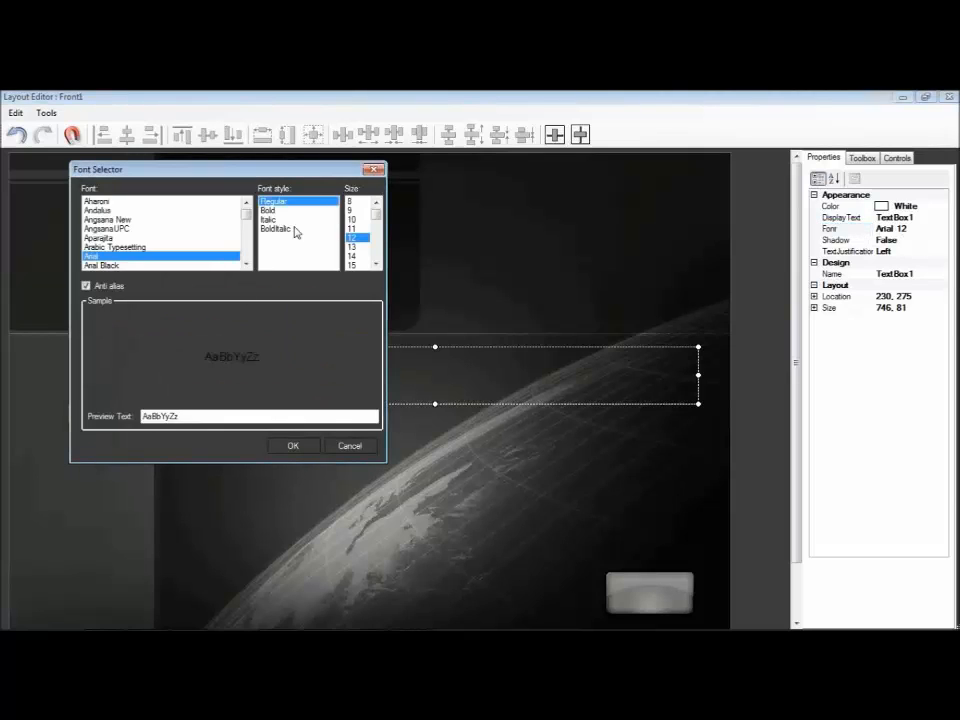
{"action": "left_click", "coordinate": [268, 211]}
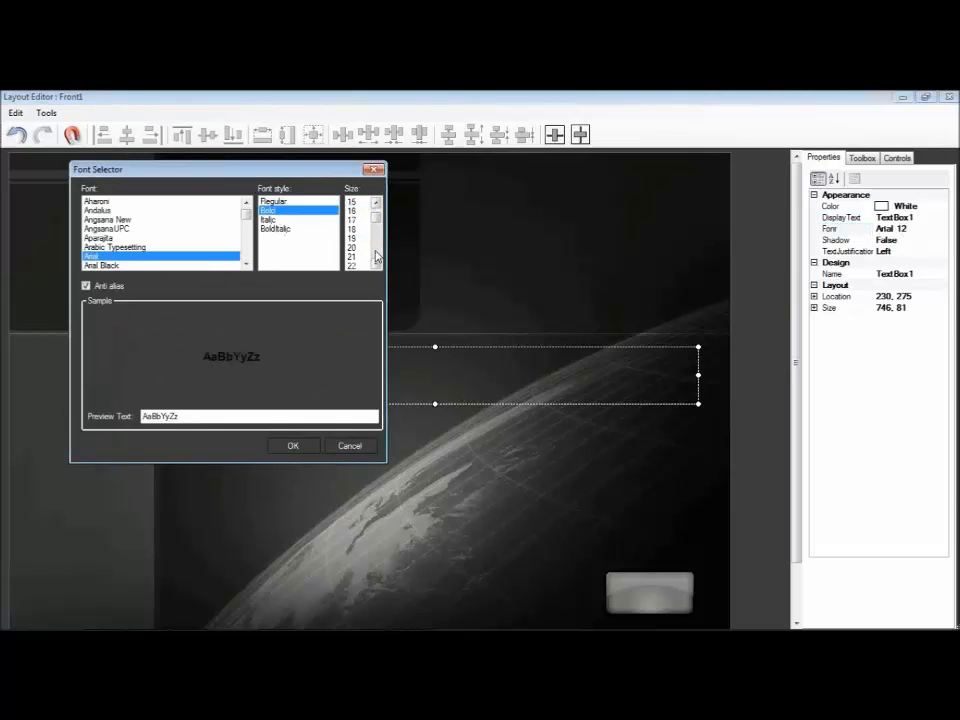
{"action": "scroll", "coordinate": [369, 260], "scroll_direction": "down", "scroll_amount": 5}
{"action": "scroll", "coordinate": [362, 266], "scroll_direction": "down", "scroll_amount": 3}
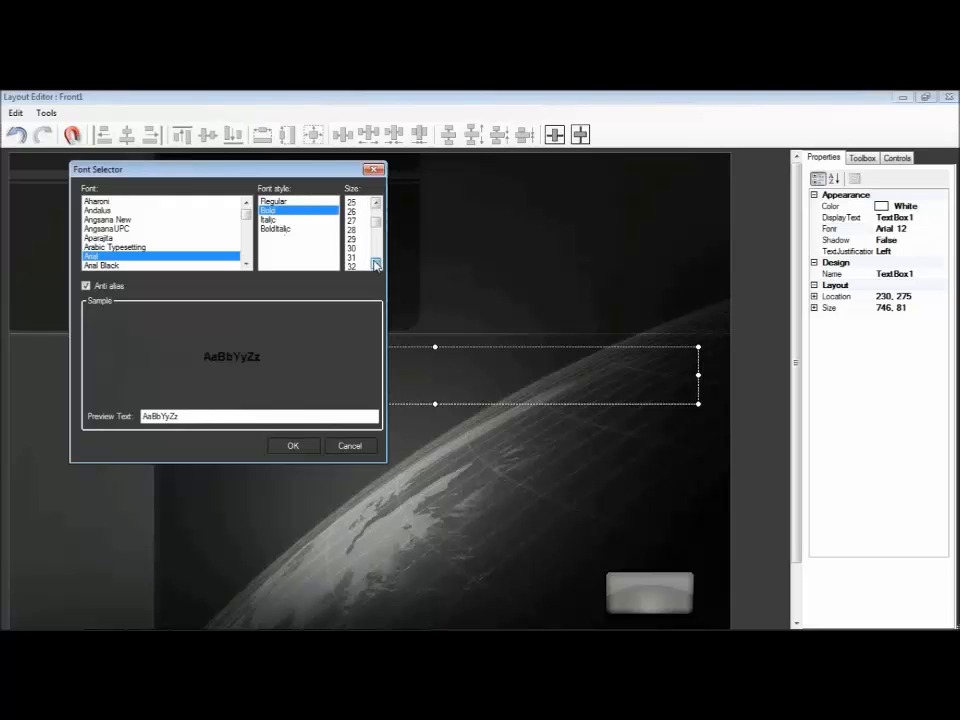
{"action": "left_click", "coordinate": [353, 265]}
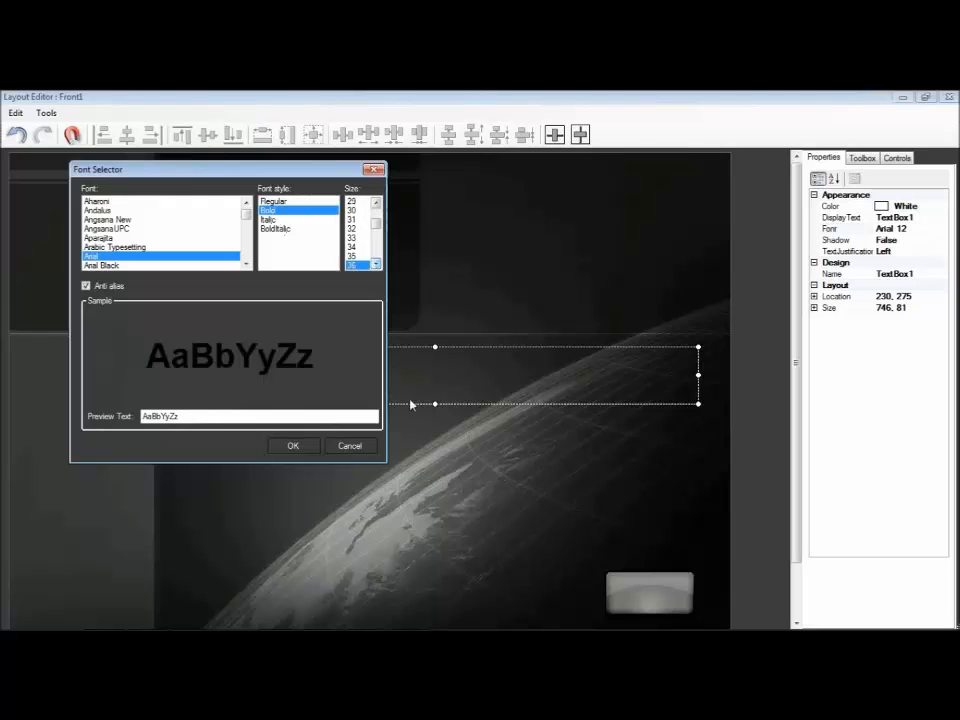
{"action": "left_click", "coordinate": [293, 446]}
Step: Change the display text of the text box below the logo to "M240 Training Sim"
{"action": "left_click", "coordinate": [910, 216]}
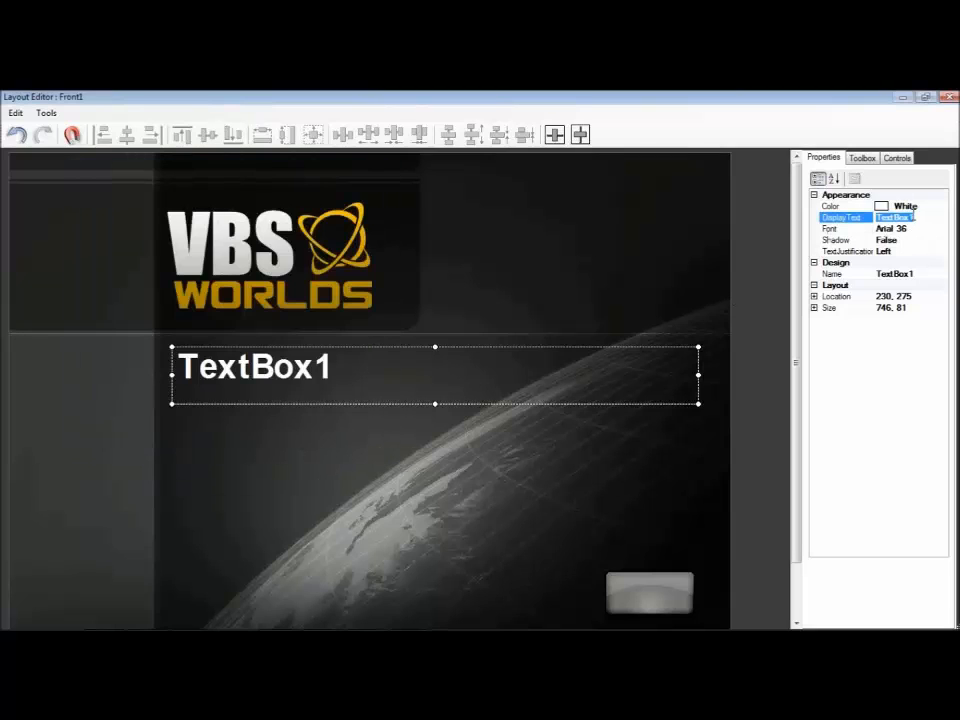
{"action": "type", "text": "M240 Training Sim"}
{"action": "key", "text": "Return"}
Step: Draw a second text box about 109 by 37 just above the Continue button, at about 807, 494
{"action": "left_click", "coordinate": [864, 158]}
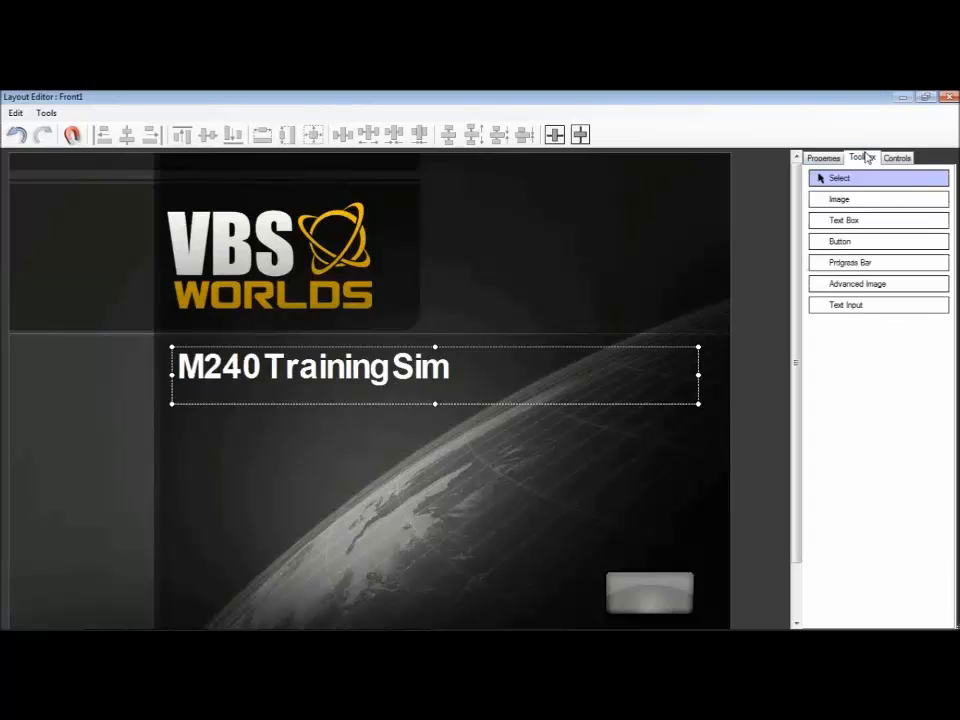
{"action": "left_click", "coordinate": [850, 220]}
{"action": "left_click_drag", "start_coordinate": [580, 502], "coordinate": [657, 527]}
{"action": "left_click", "coordinate": [822, 178]}
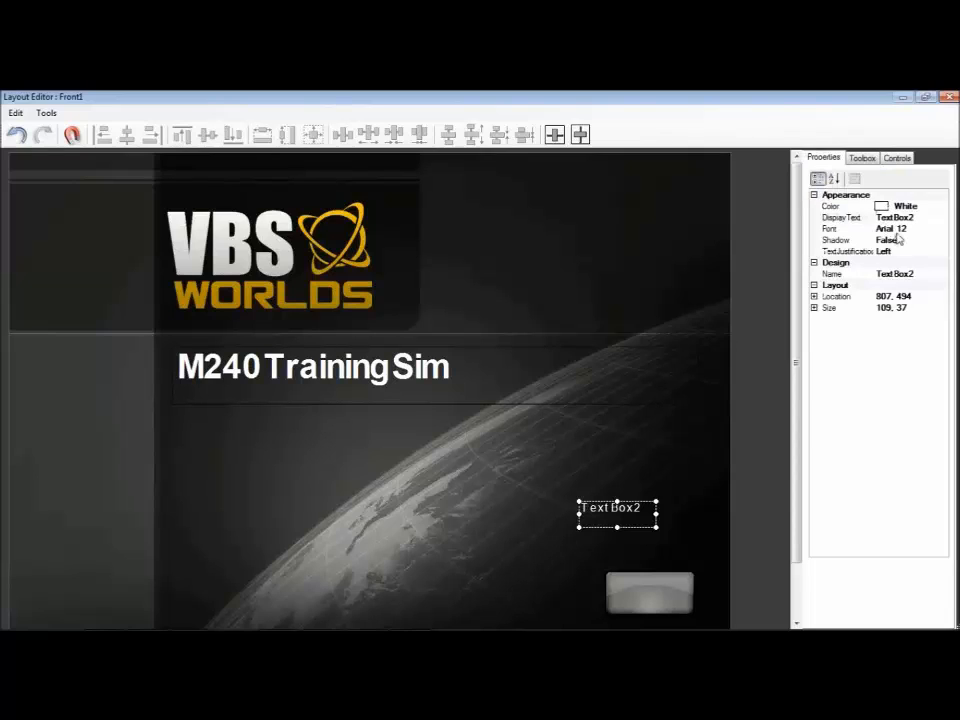
Step: Change the display text of the second text box to "Start" and set its text justification to Centre
{"action": "left_click", "coordinate": [905, 217]}
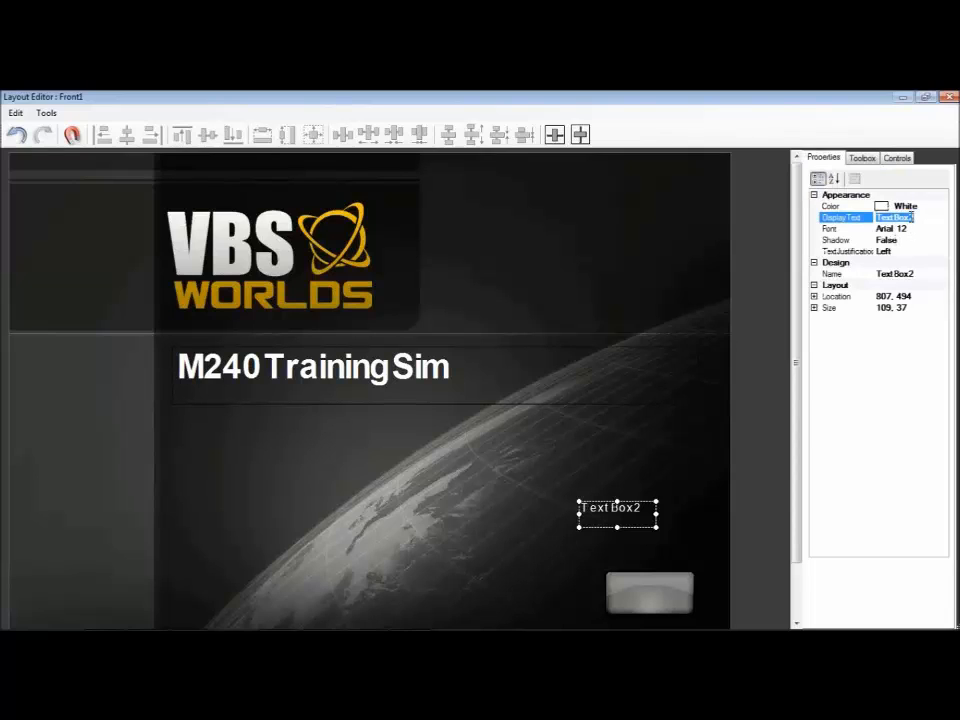
{"action": "type", "text": "Start"}
{"action": "left_click", "coordinate": [911, 251]}
{"action": "left_click", "coordinate": [941, 253]}
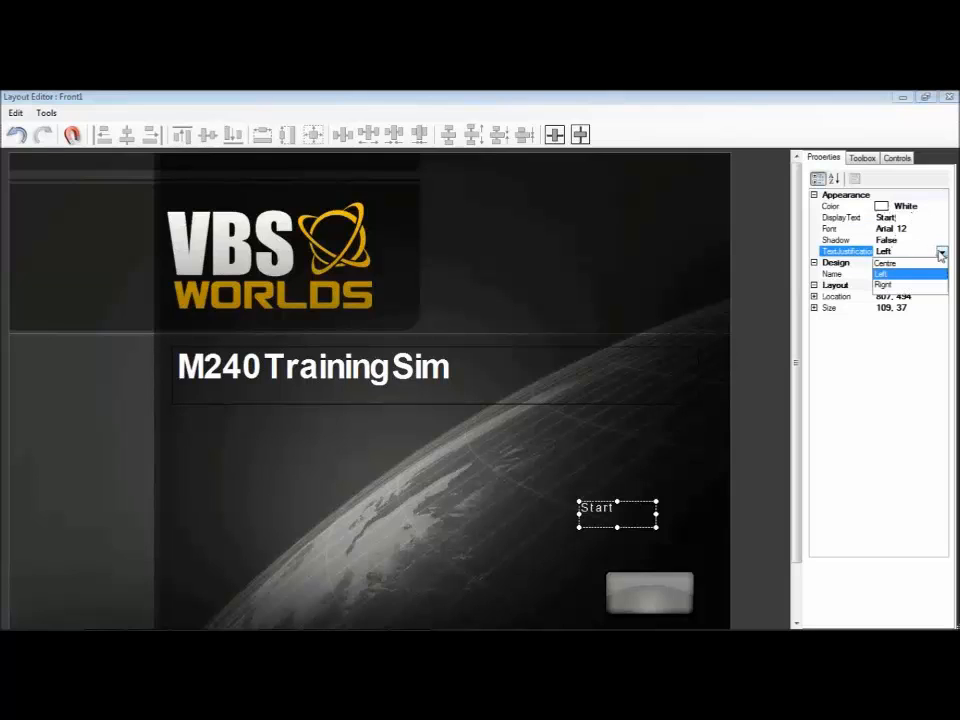
{"action": "left_click", "coordinate": [886, 262]}
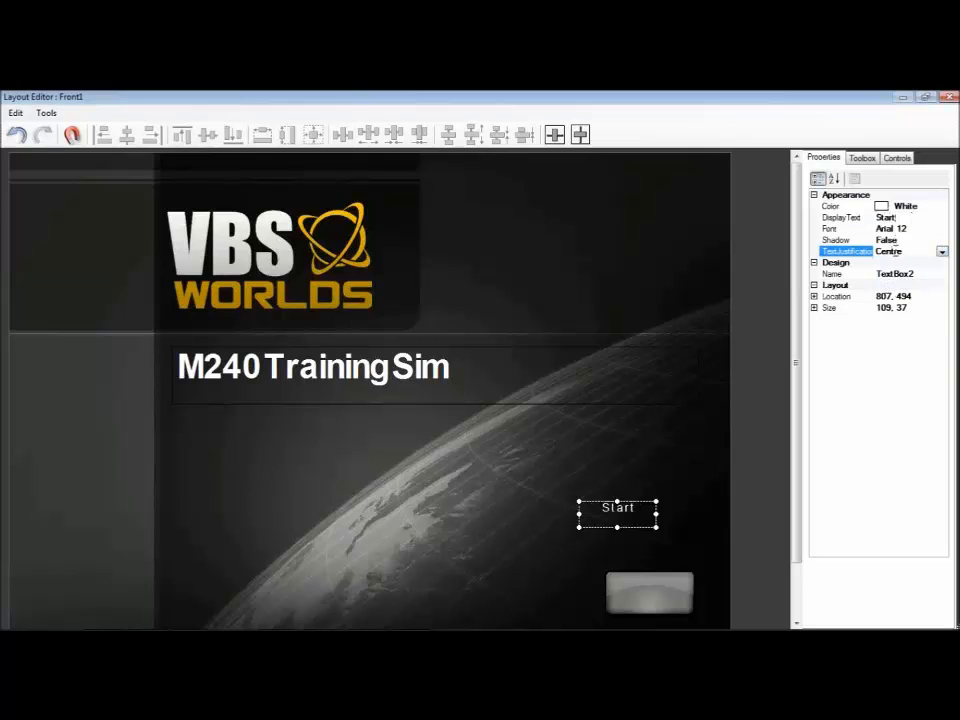
Step: Set the font of the Start text box to Arial Bold, size 14
{"action": "left_click", "coordinate": [895, 228]}
{"action": "left_click", "coordinate": [941, 228]}
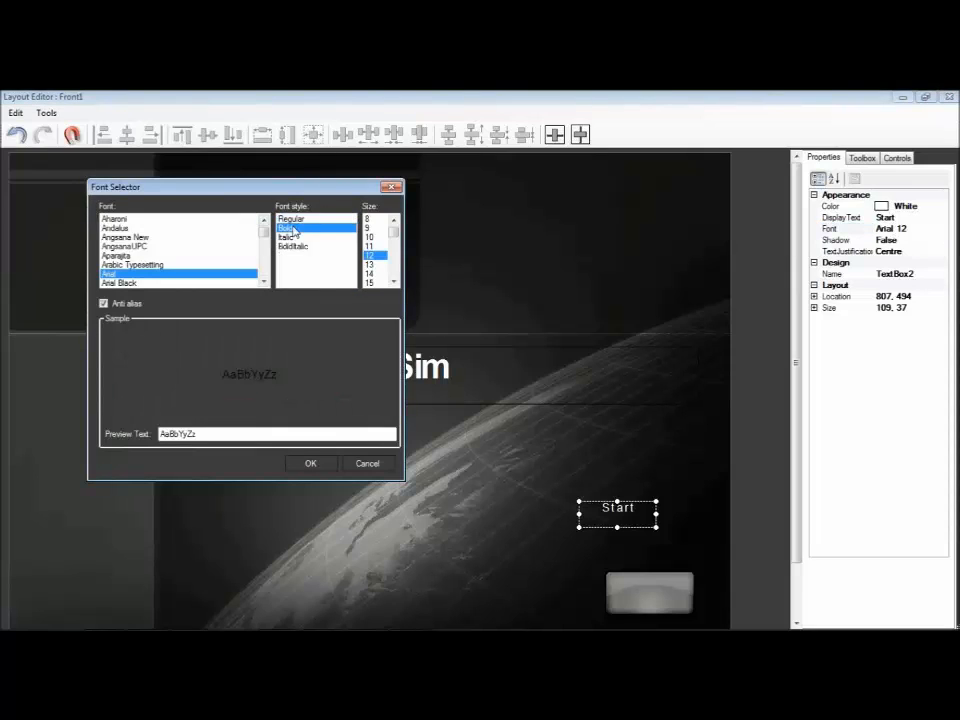
{"action": "left_click", "coordinate": [292, 228]}
{"action": "left_click", "coordinate": [394, 282]}
{"action": "left_click", "coordinate": [394, 282]}
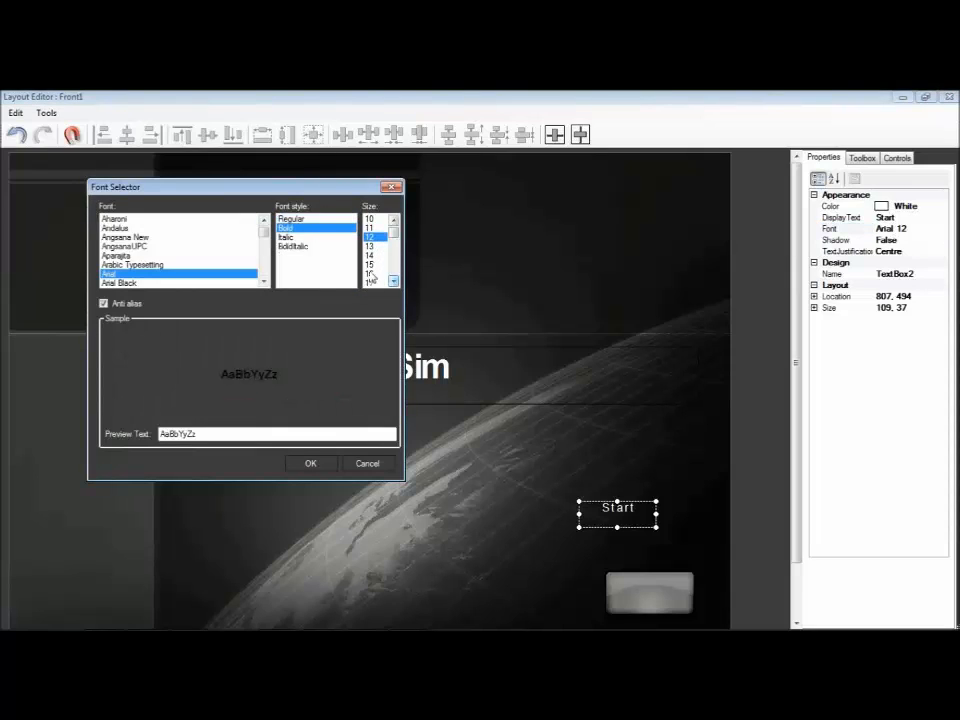
{"action": "left_click", "coordinate": [370, 255]}
{"action": "left_click", "coordinate": [325, 463]}
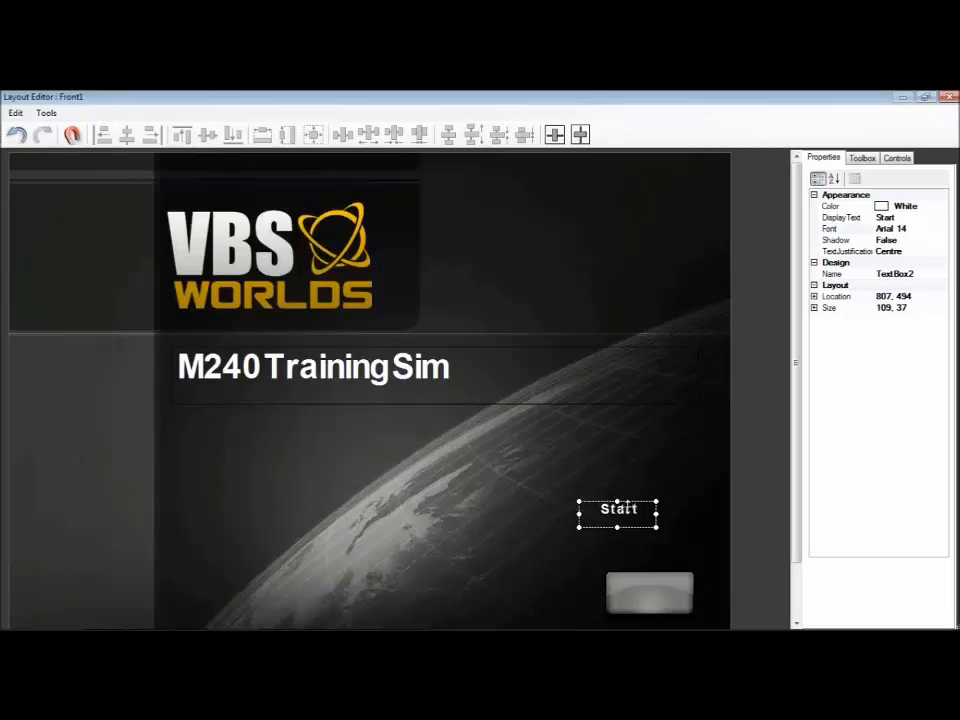
Step: Move the Start text box onto the grey button and close the Front1 layout
{"action": "left_click", "coordinate": [72, 134]}
{"action": "left_click_drag", "start_coordinate": [617, 512], "coordinate": [651, 588]}
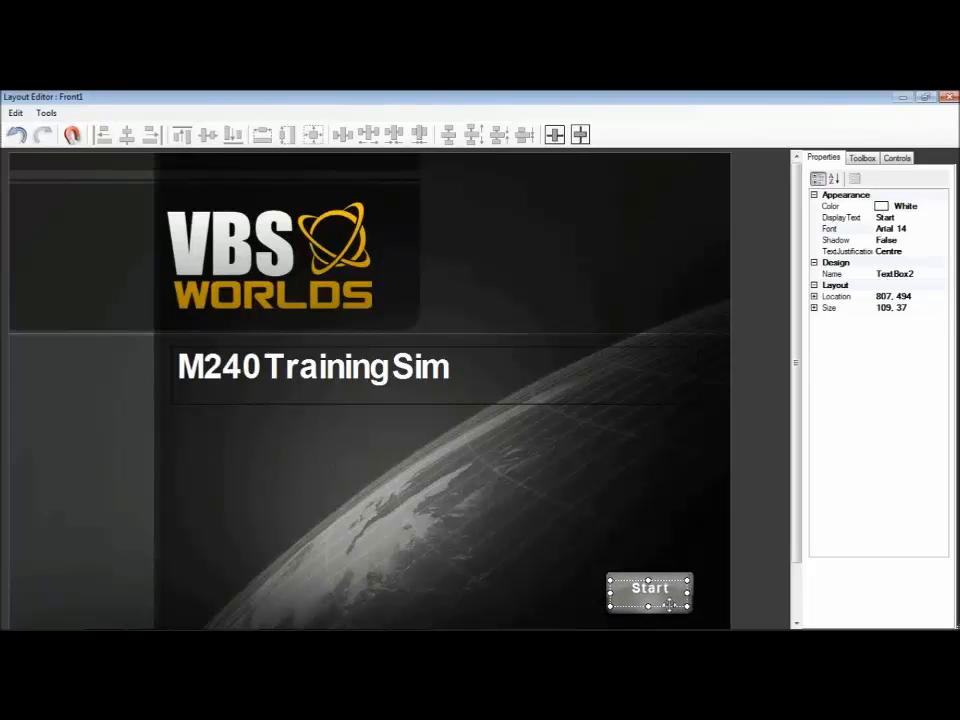
{"action": "left_click", "coordinate": [949, 97]}
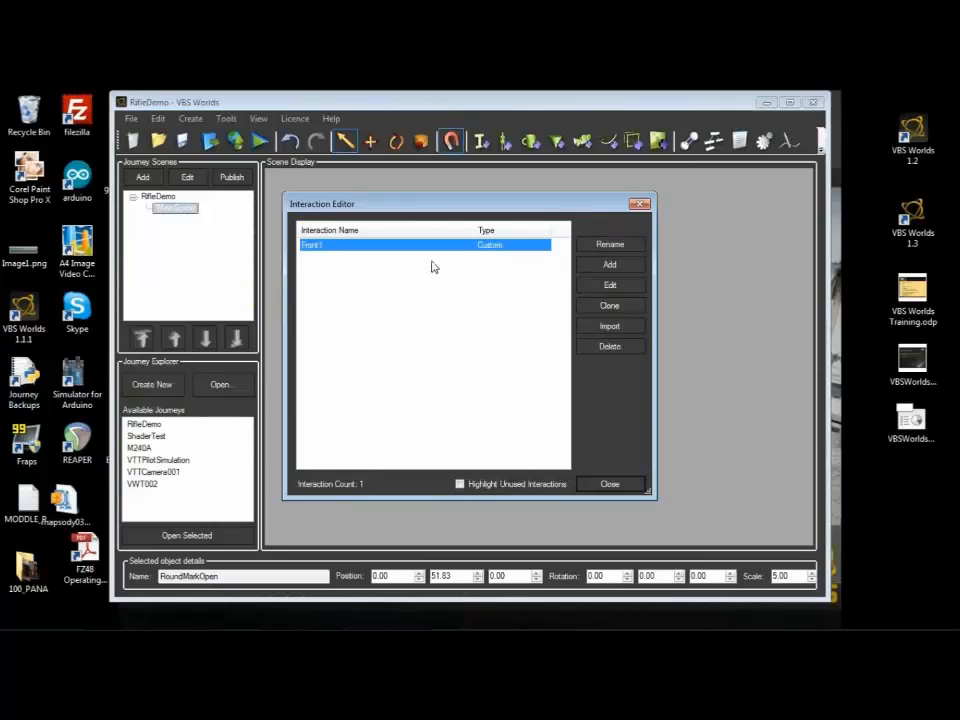
Step: Clone the Front1 interaction under the name "Front2"
{"action": "left_click", "coordinate": [627, 312]}
{"action": "left_click", "coordinate": [421, 331]}
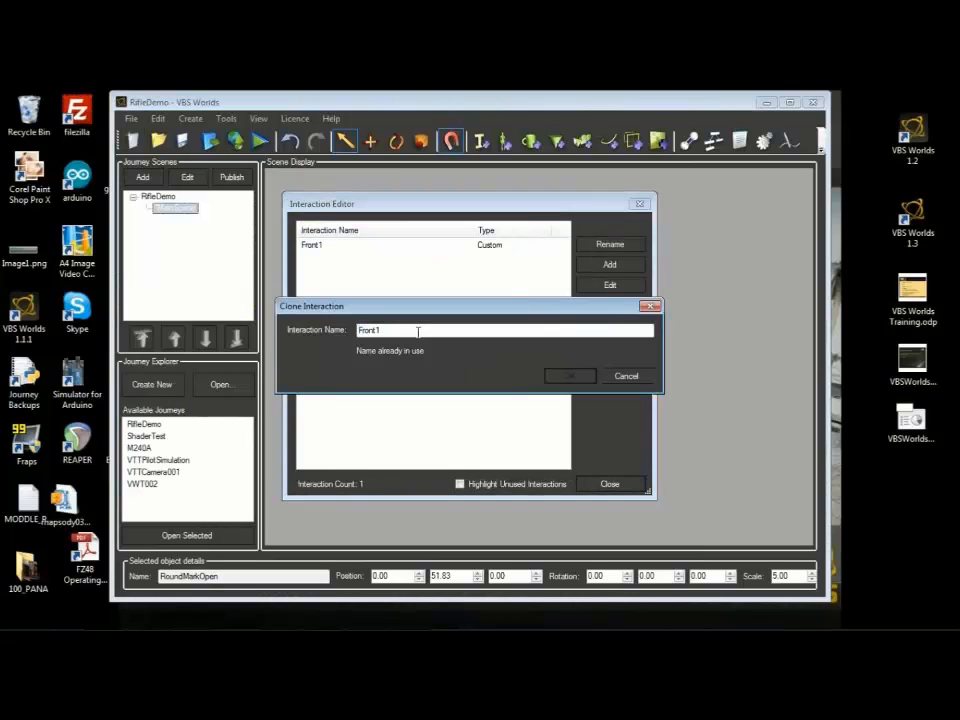
{"action": "key", "text": "BackSpace"}
{"action": "type", "text": "2"}
{"action": "key", "text": "Return"}
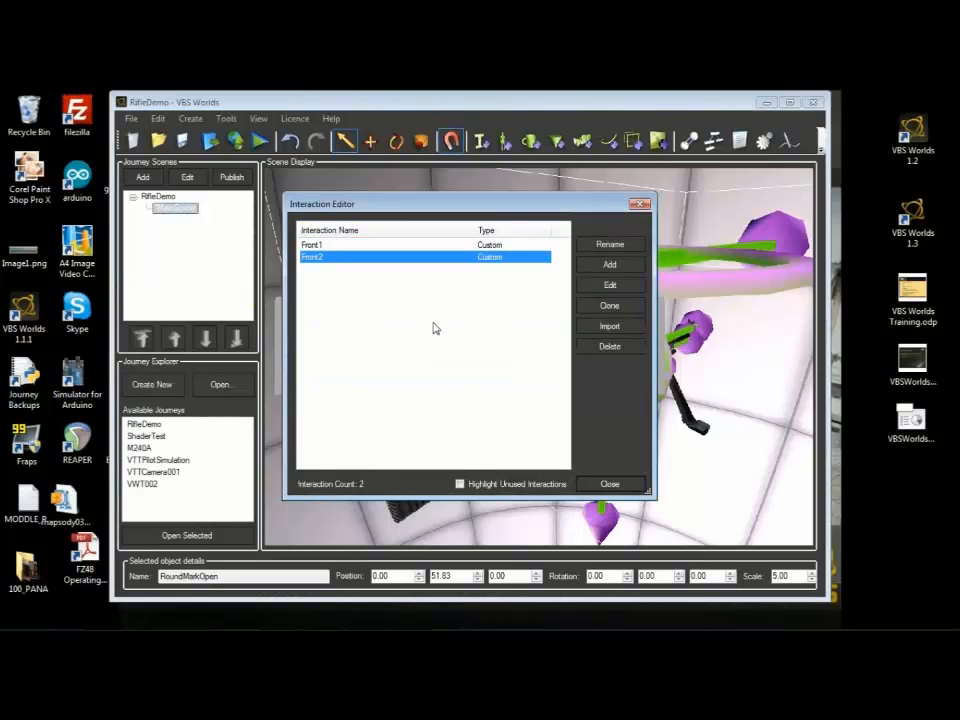
Step: Open the Front2 layout and change the display text of its Start label to "Begin"
{"action": "double_click", "coordinate": [338, 268]}
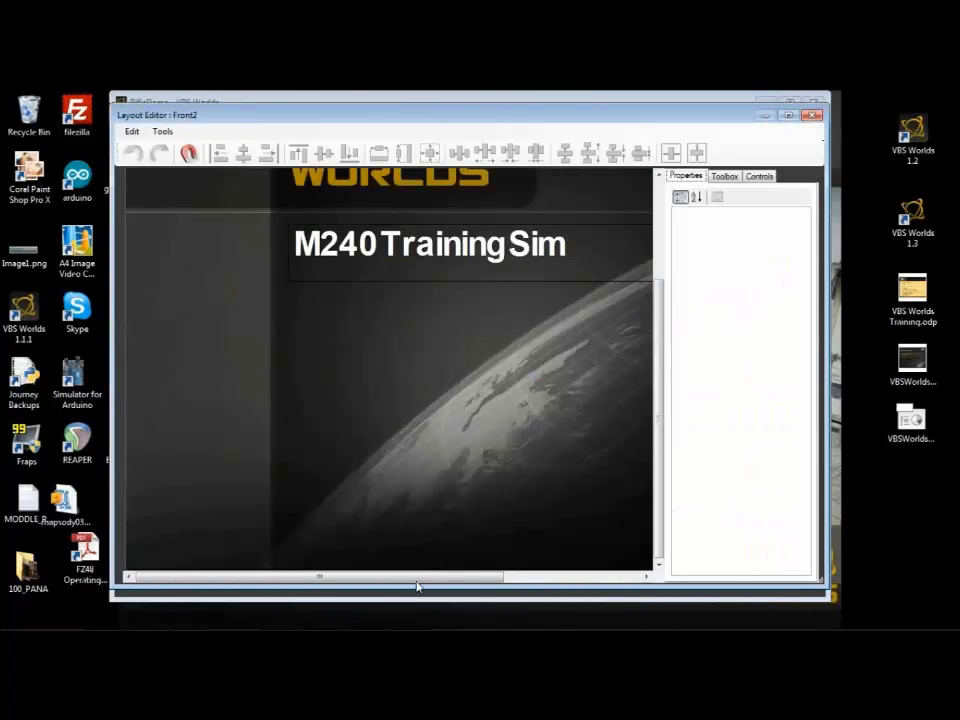
{"action": "left_click_drag", "start_coordinate": [418, 581], "coordinate": [555, 581]}
{"action": "left_click", "coordinate": [571, 466]}
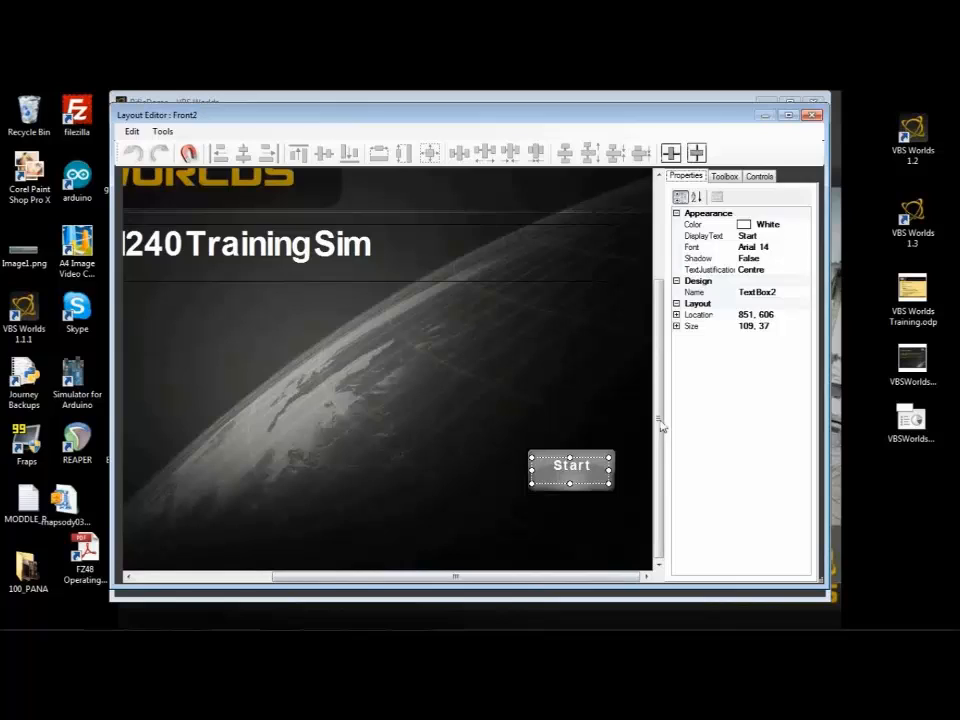
{"action": "left_click", "coordinate": [778, 237]}
{"action": "type", "text": "Begin"}
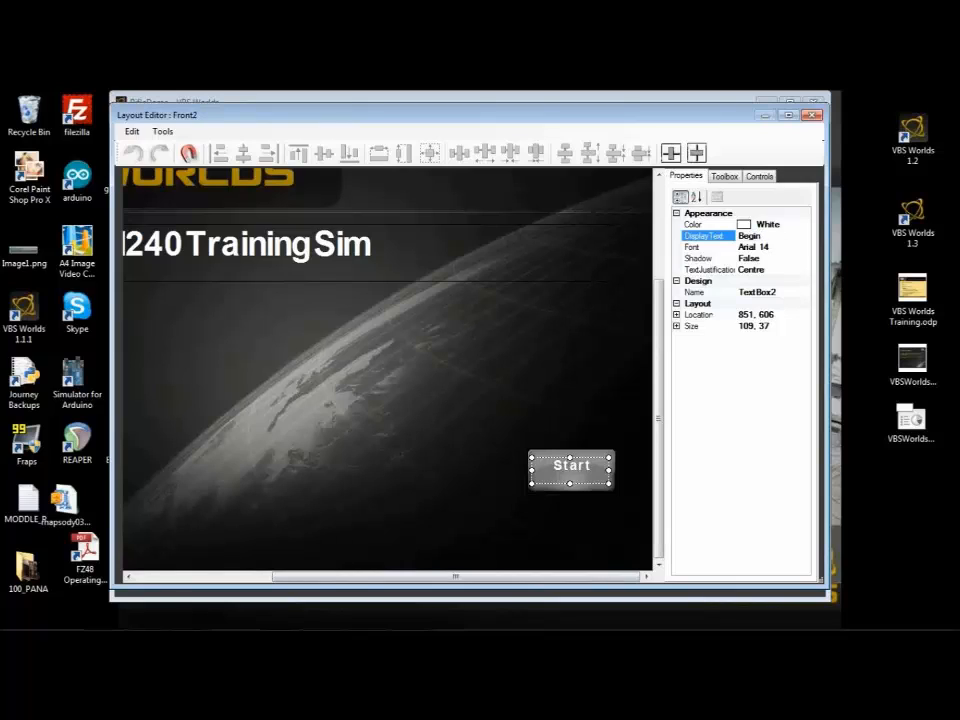
{"action": "key", "text": "Return"}
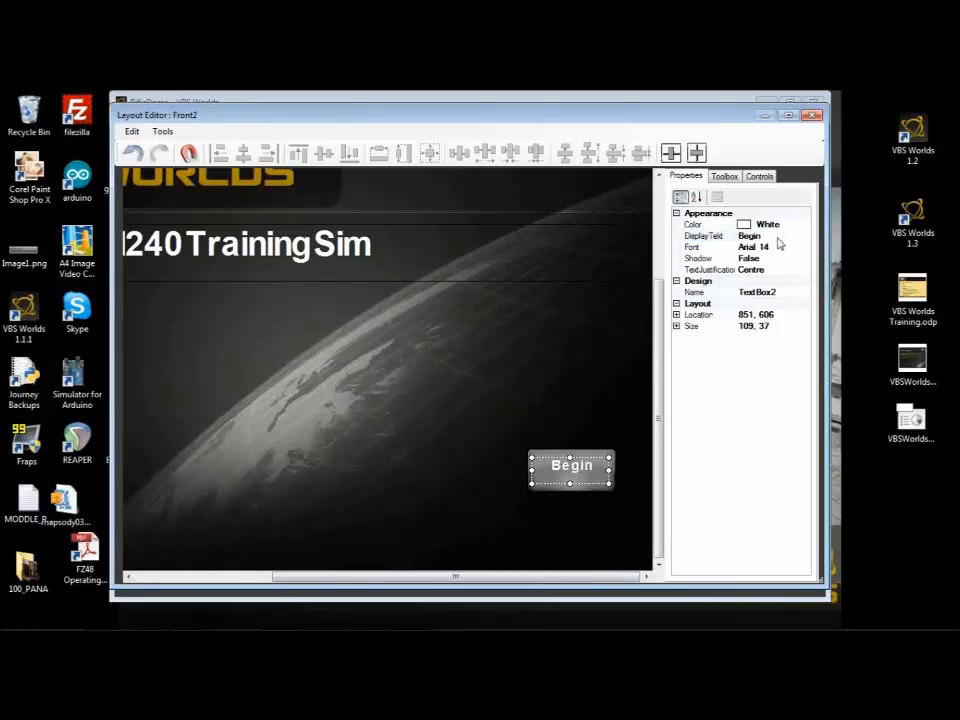
Step: Delete the "M240 Training Sim" text box from Front2 and draw a new, taller text box in the same area
{"action": "left_click", "coordinate": [240, 252]}
{"action": "key", "text": "Delete"}
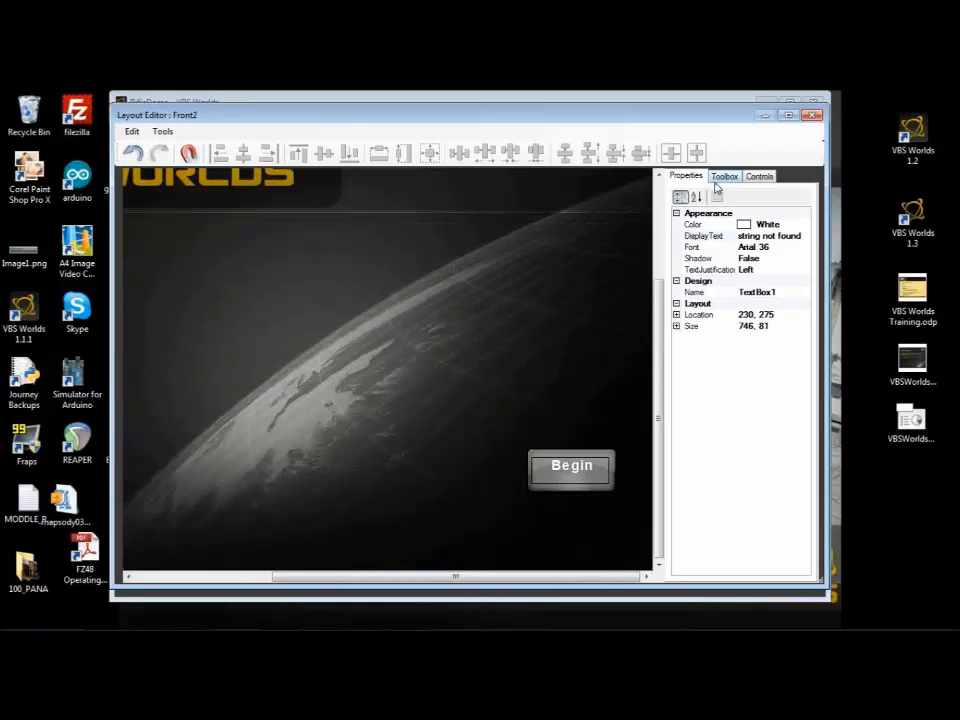
{"action": "left_click", "coordinate": [722, 177]}
{"action": "left_click", "coordinate": [695, 220]}
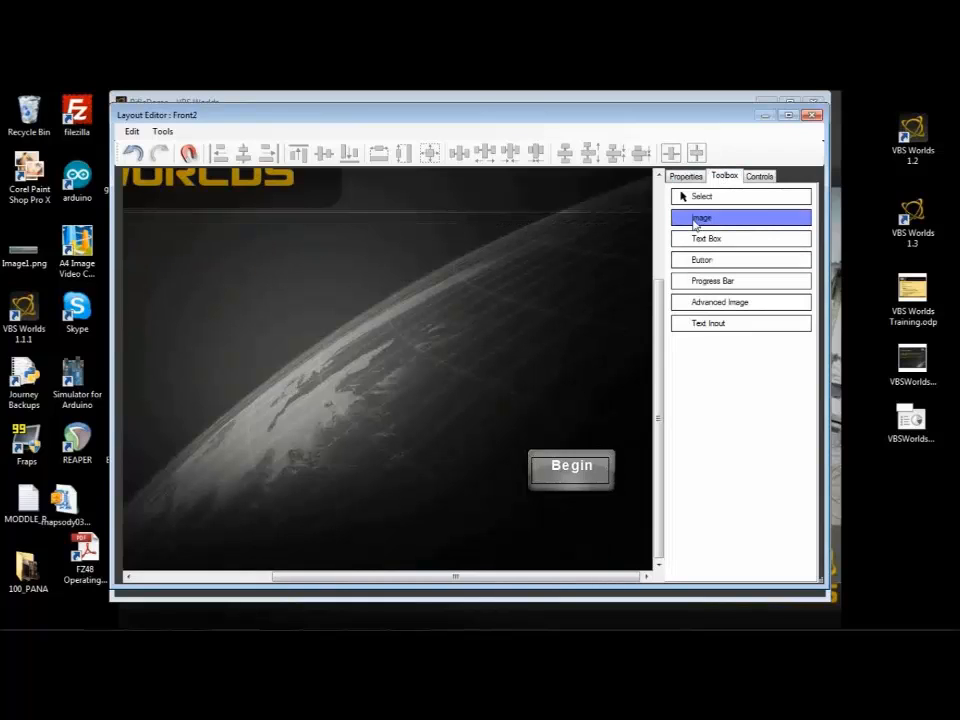
{"action": "left_click", "coordinate": [703, 239]}
{"action": "left_click_drag", "start_coordinate": [162, 244], "coordinate": [505, 353]}
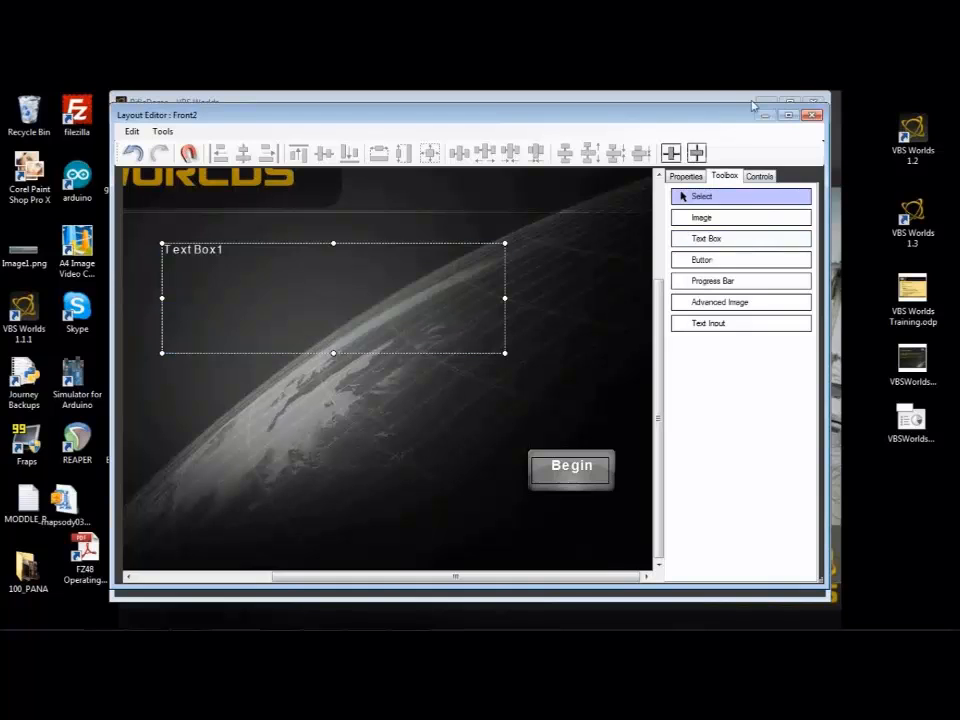
Step: Maximize the layout editor and move the grey button together with its Begin label to the lower-right corner of the layout
{"action": "left_click", "coordinate": [790, 115]}
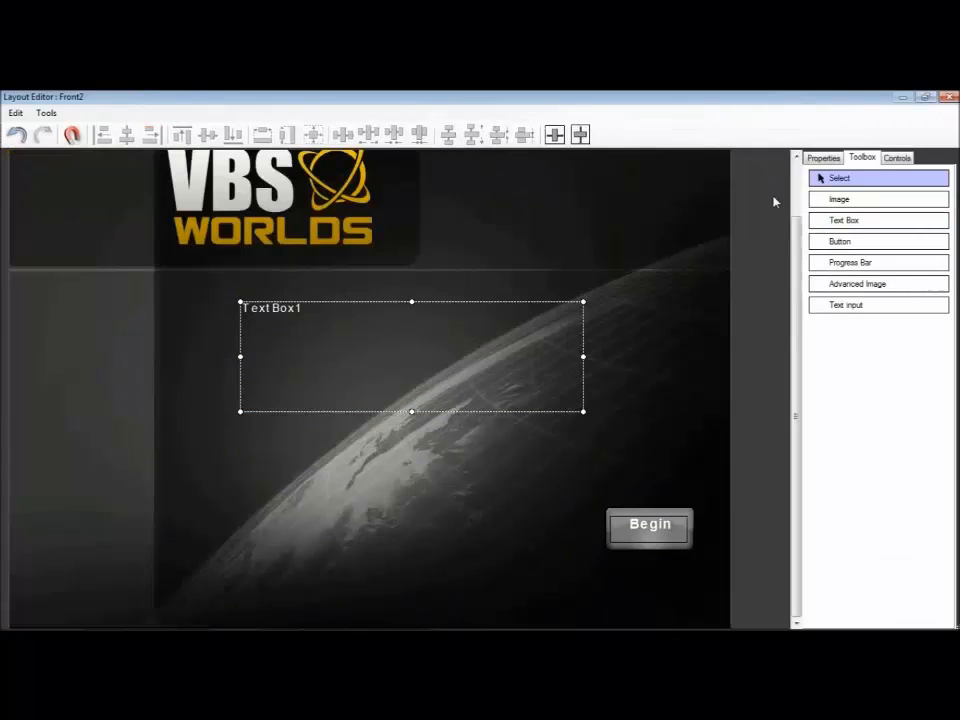
{"action": "left_click", "coordinate": [647, 515]}
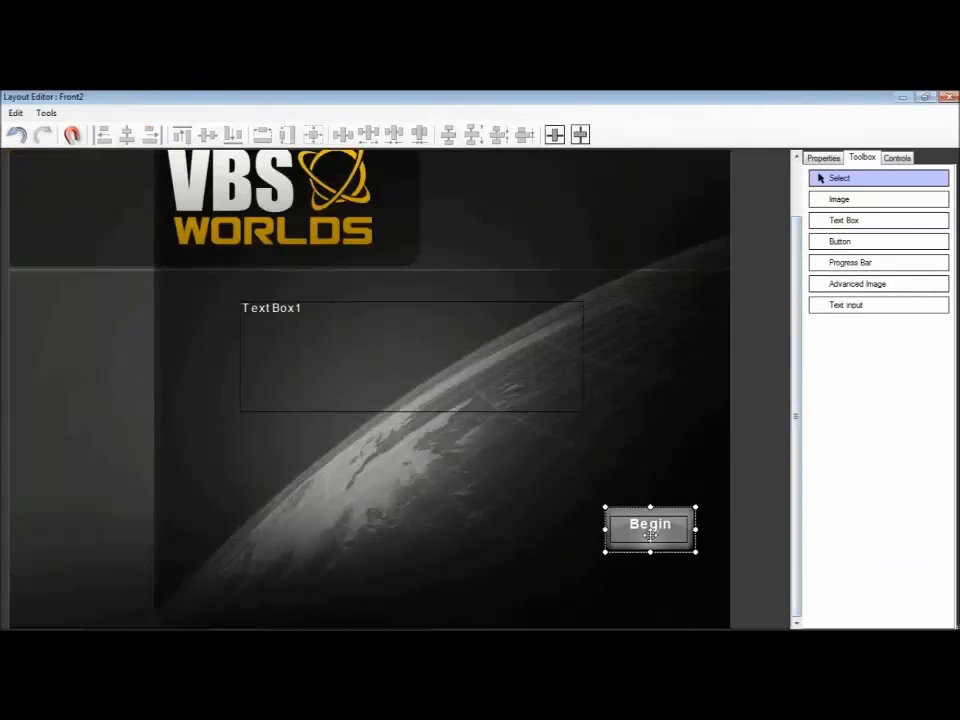
{"action": "left_click_drag", "start_coordinate": [646, 514], "coordinate": [683, 583]}
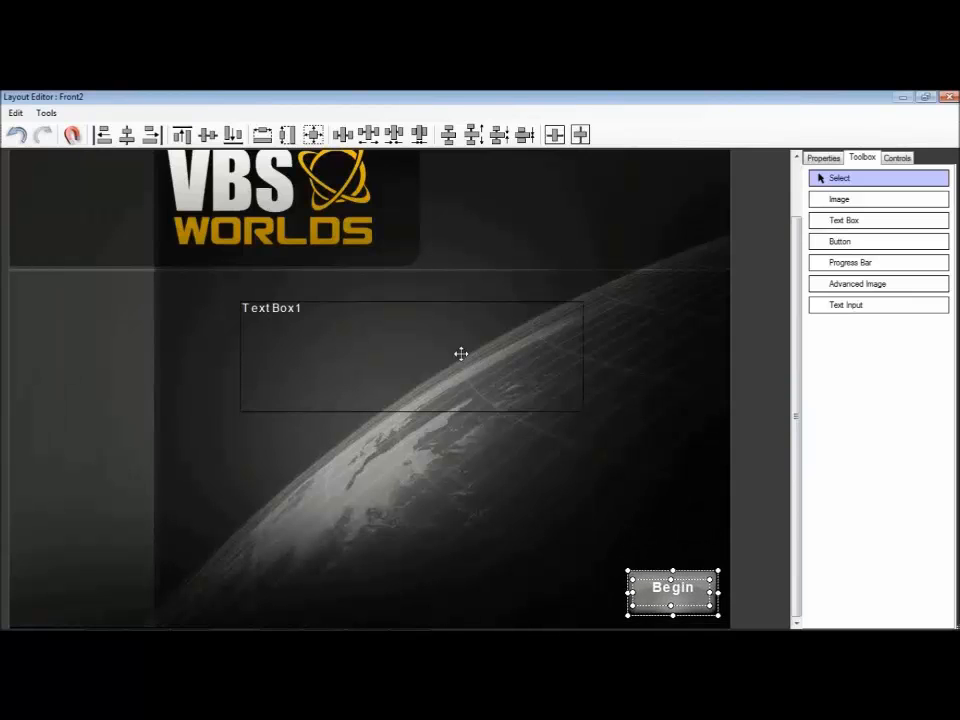
Step: Move and enlarge the new text box to about 773 by 396 at 227, 275, and set its font to Arial, size 14
{"action": "left_click_drag", "start_coordinate": [420, 347], "coordinate": [350, 330]}
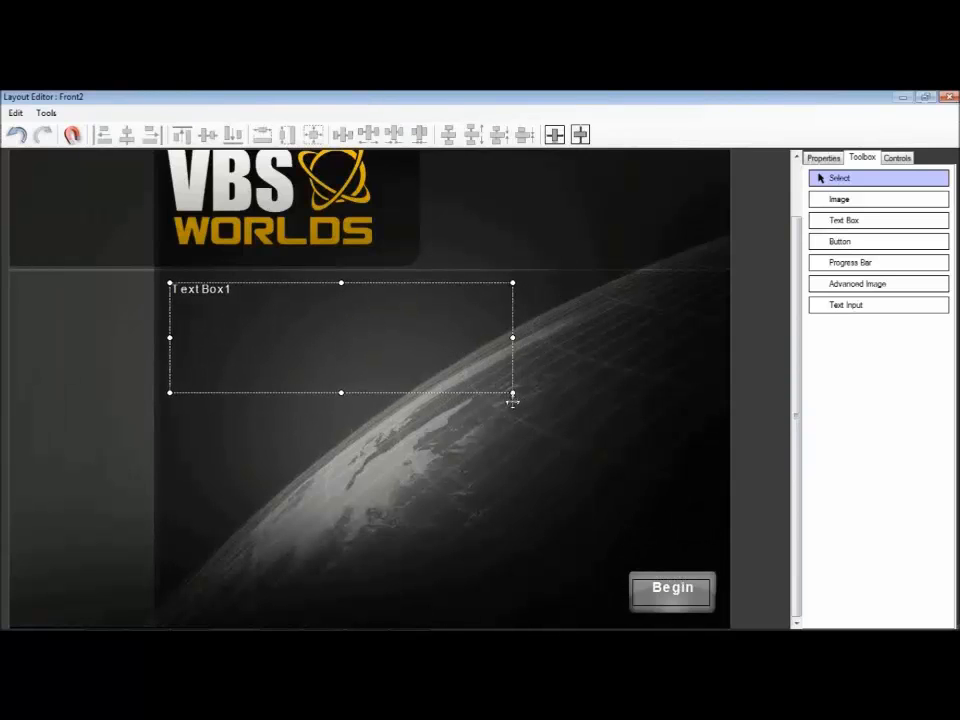
{"action": "left_click_drag", "start_coordinate": [513, 393], "coordinate": [716, 563]}
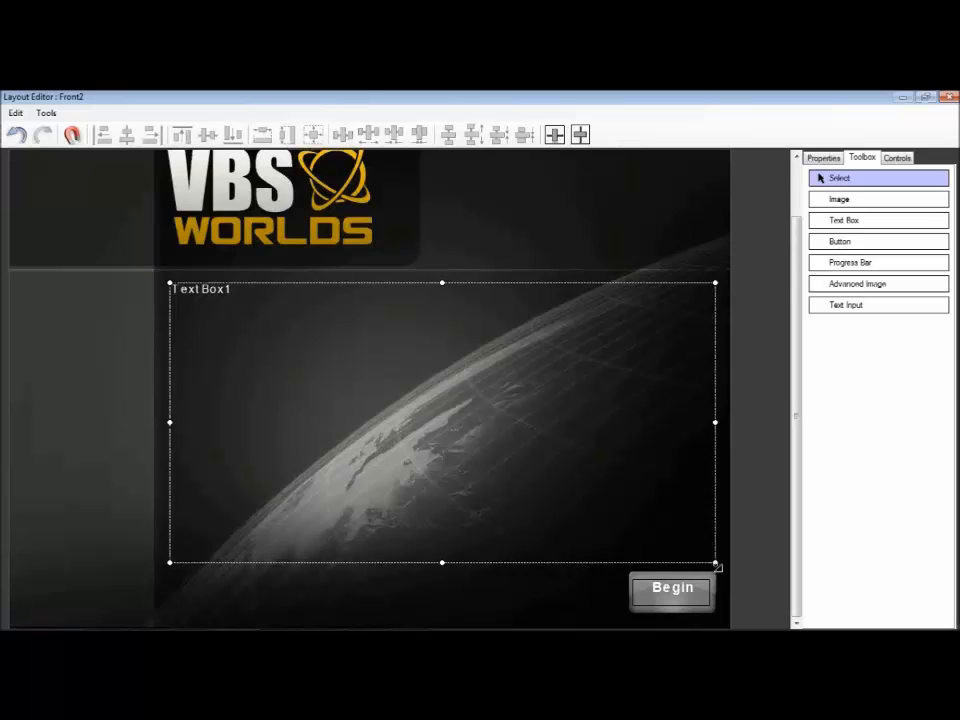
{"action": "left_click", "coordinate": [826, 159]}
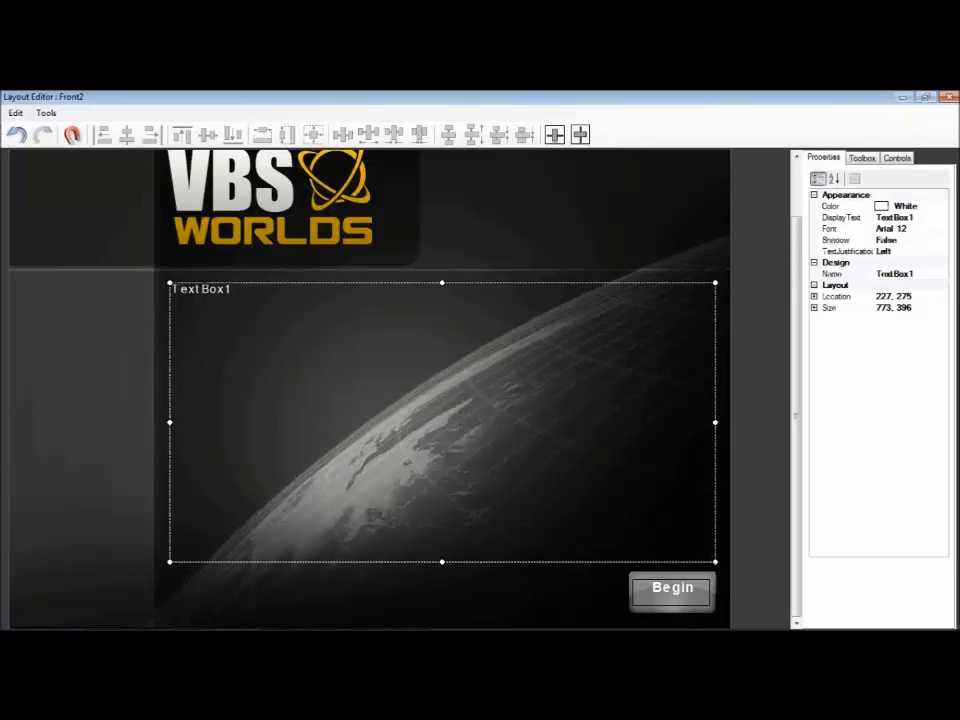
{"action": "left_click", "coordinate": [936, 228]}
{"action": "left_click", "coordinate": [942, 229]}
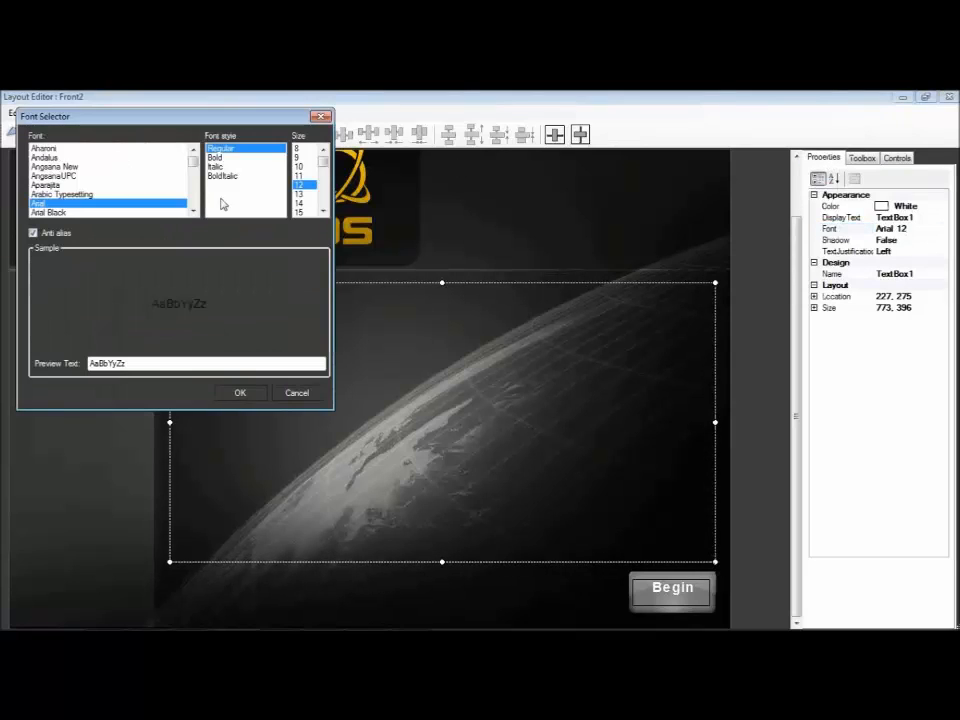
{"action": "left_click", "coordinate": [297, 205]}
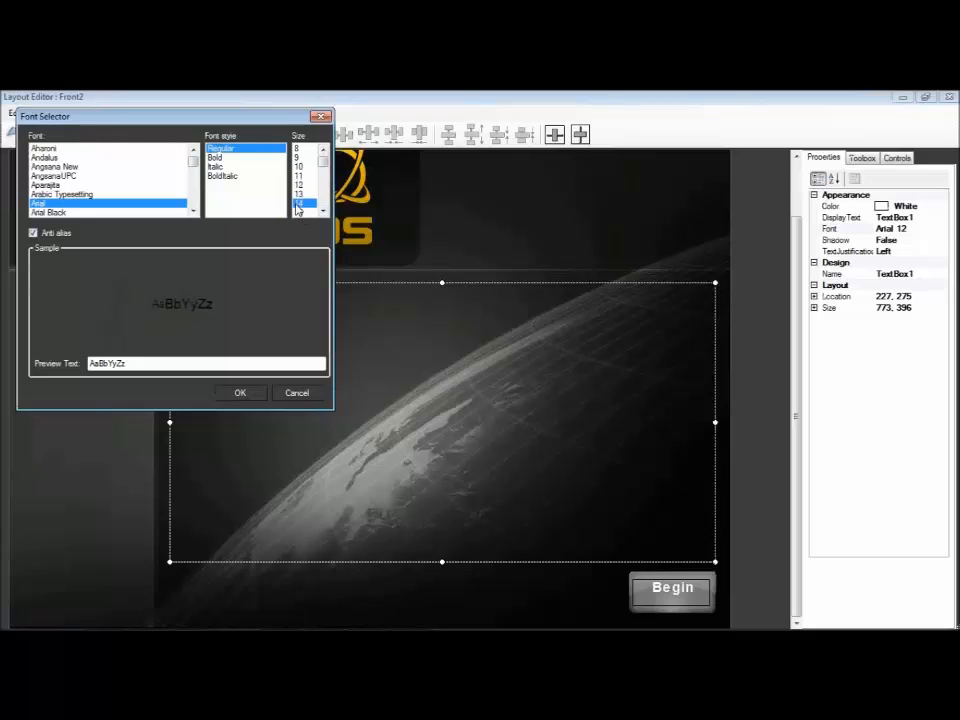
{"action": "left_click", "coordinate": [240, 392]}
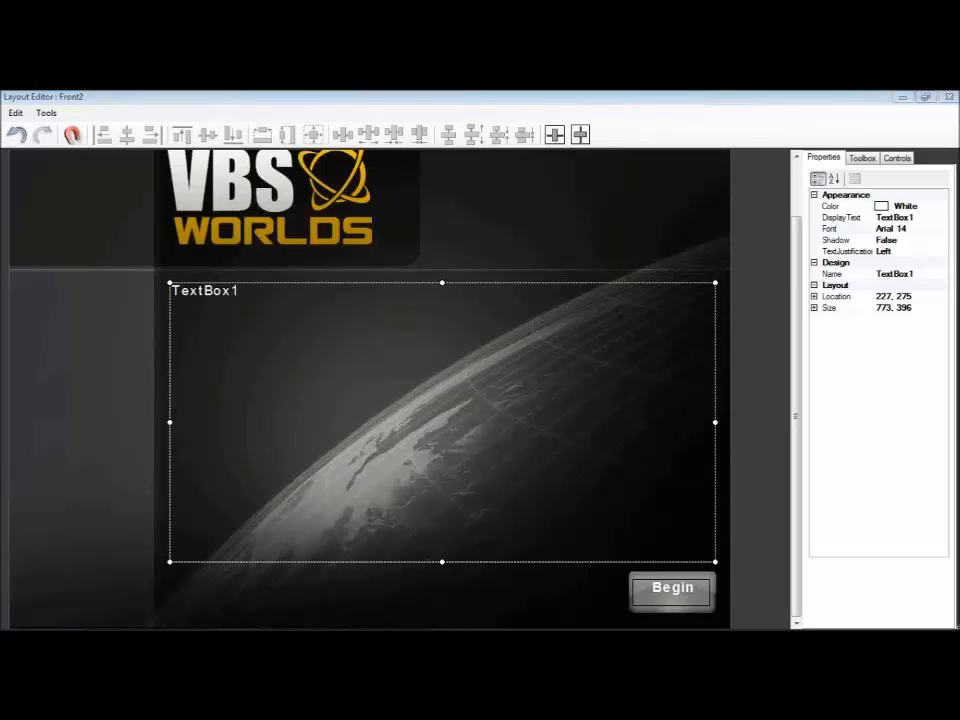
Step: Switch to params.txt in Notepad, remove the blank first line and replace the first paragraph break with "\n\n"
{"action": "left_click_drag", "start_coordinate": [0, 227], "coordinate": [222, 194]}
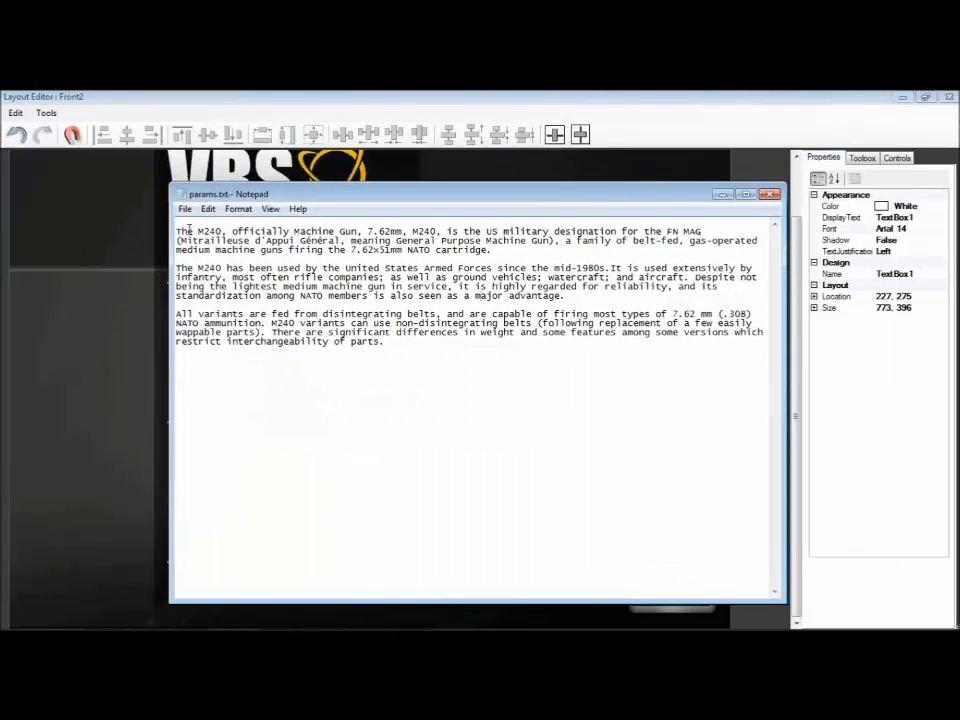
{"action": "left_click", "coordinate": [184, 223]}
{"action": "key", "text": "Delete"}
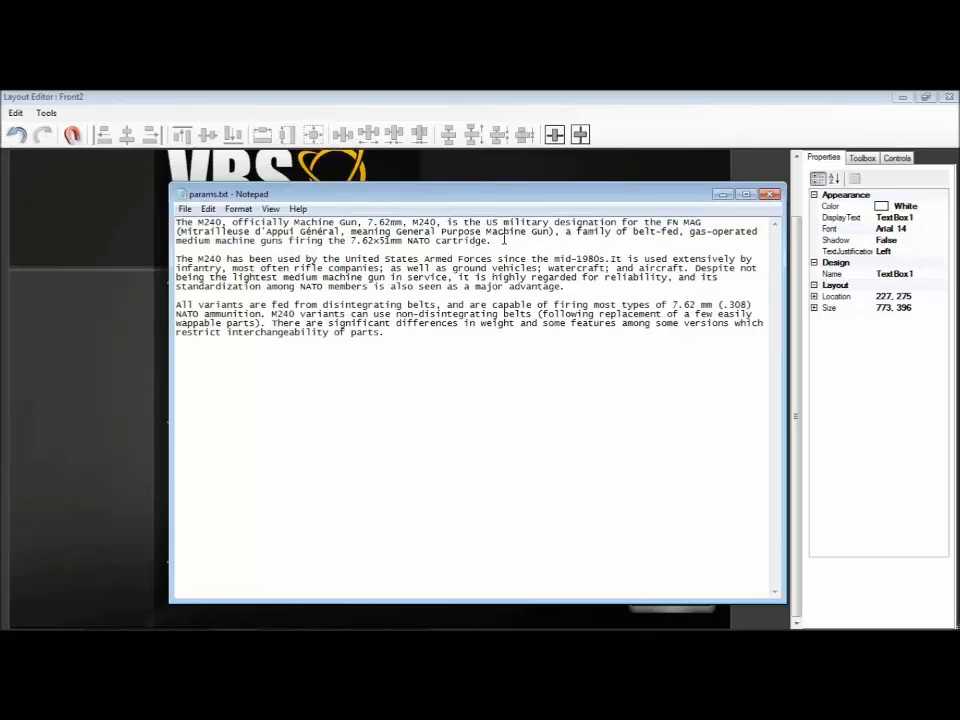
{"action": "type", "text": "\\"}
{"action": "key", "text": "Delete"}
{"action": "key", "text": "Delete"}
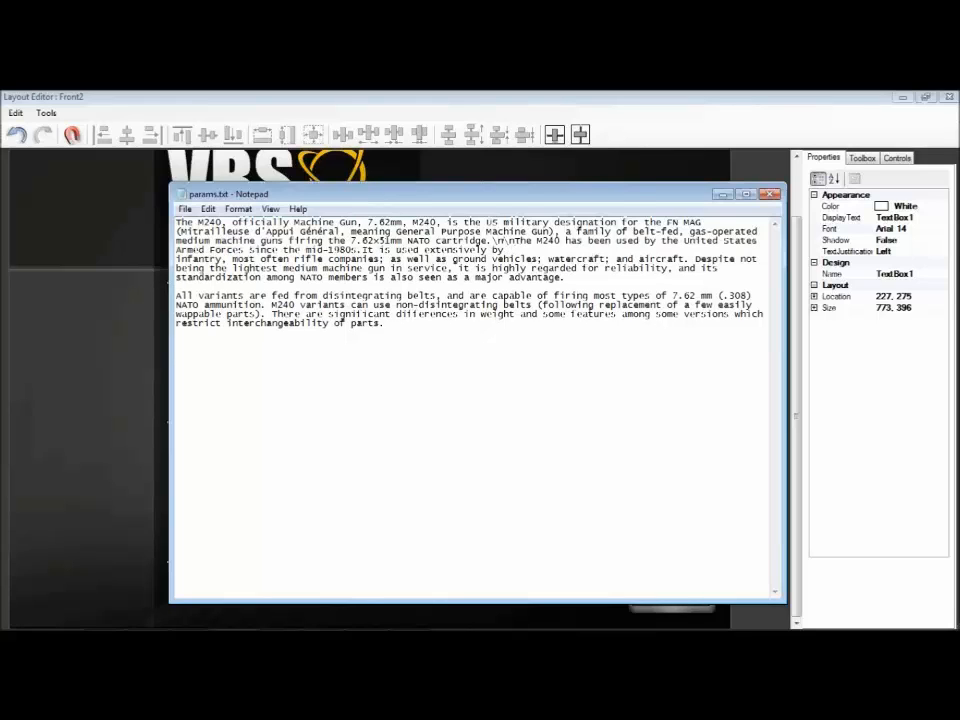
Step: Join the lines of the second paragraph of params.txt and replace the paragraph break after it with "\n\n"
{"action": "key", "text": "Delete"}
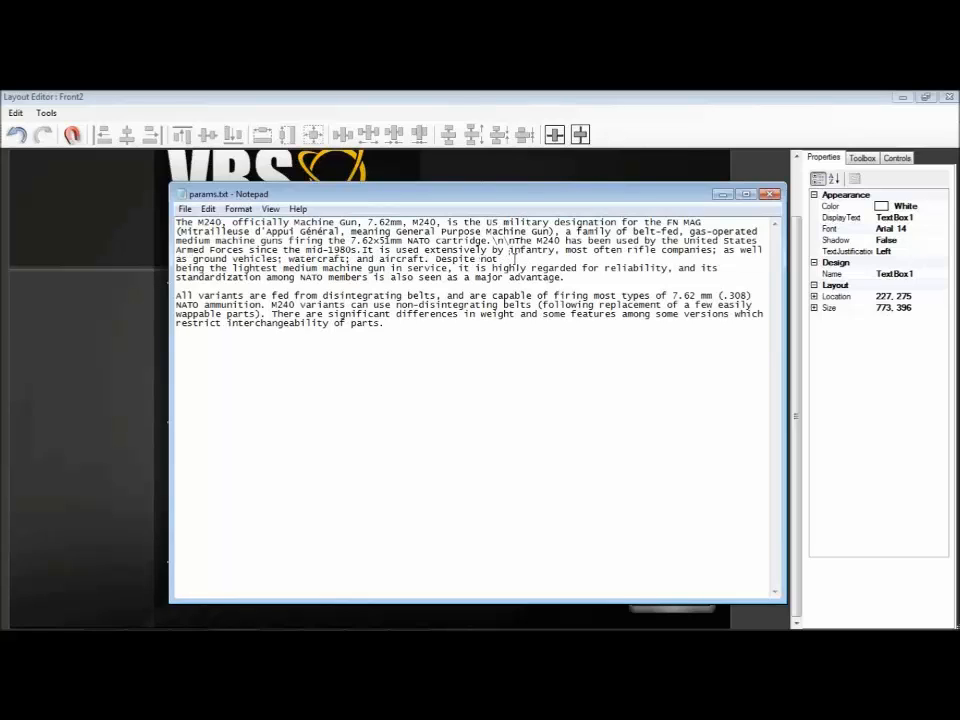
{"action": "key", "text": "Delete"}
{"action": "key", "text": "Delete"}
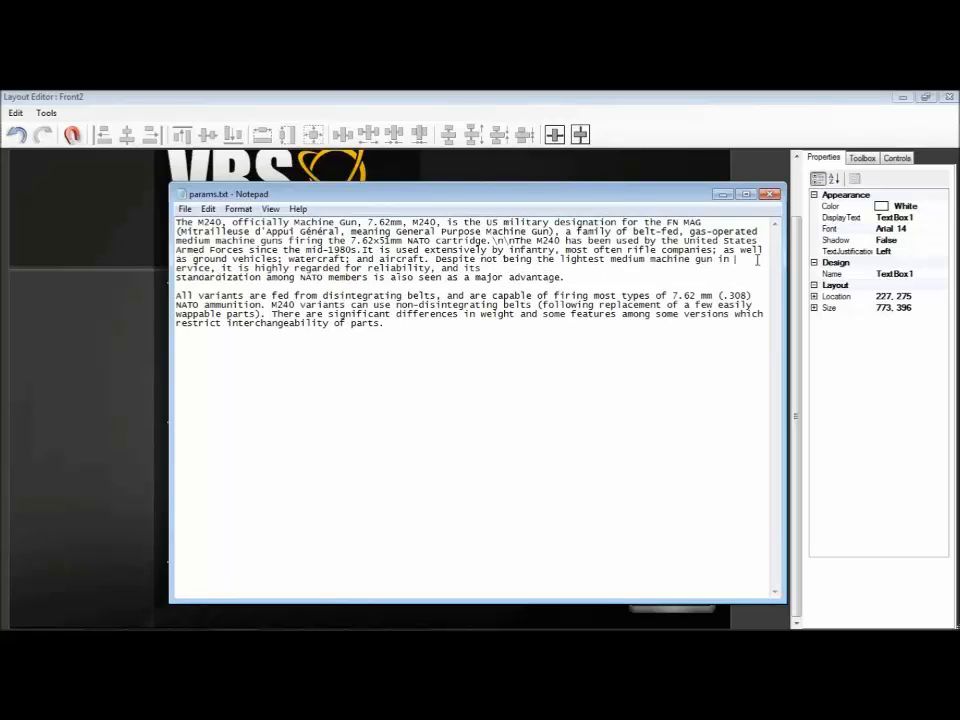
{"action": "key", "text": "Delete"}
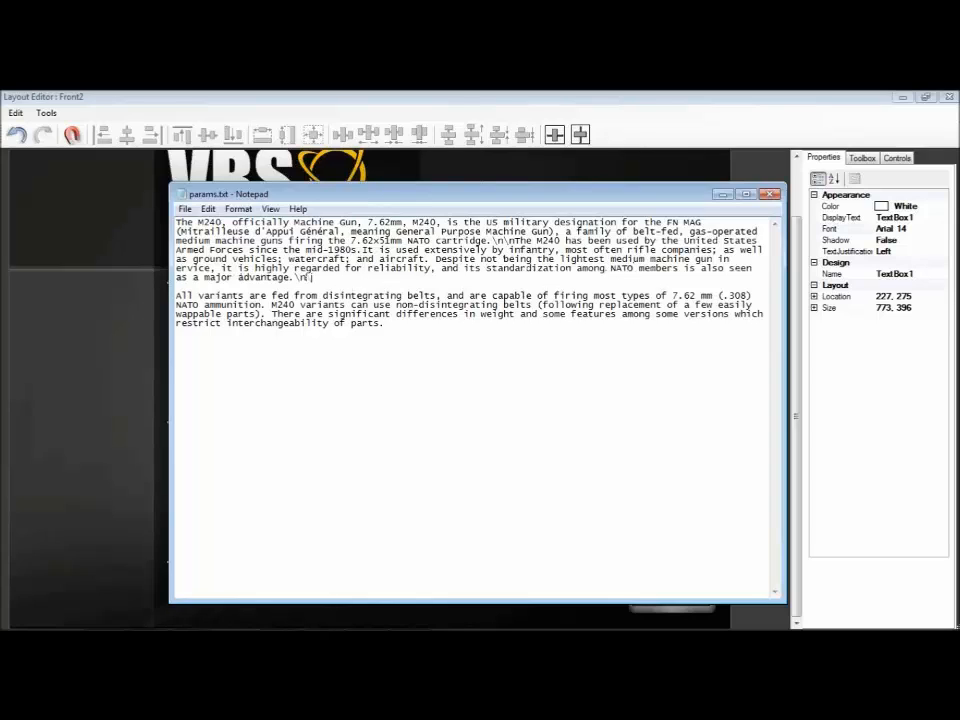
{"action": "key", "text": "Delete"}
{"action": "key", "text": "Delete"}
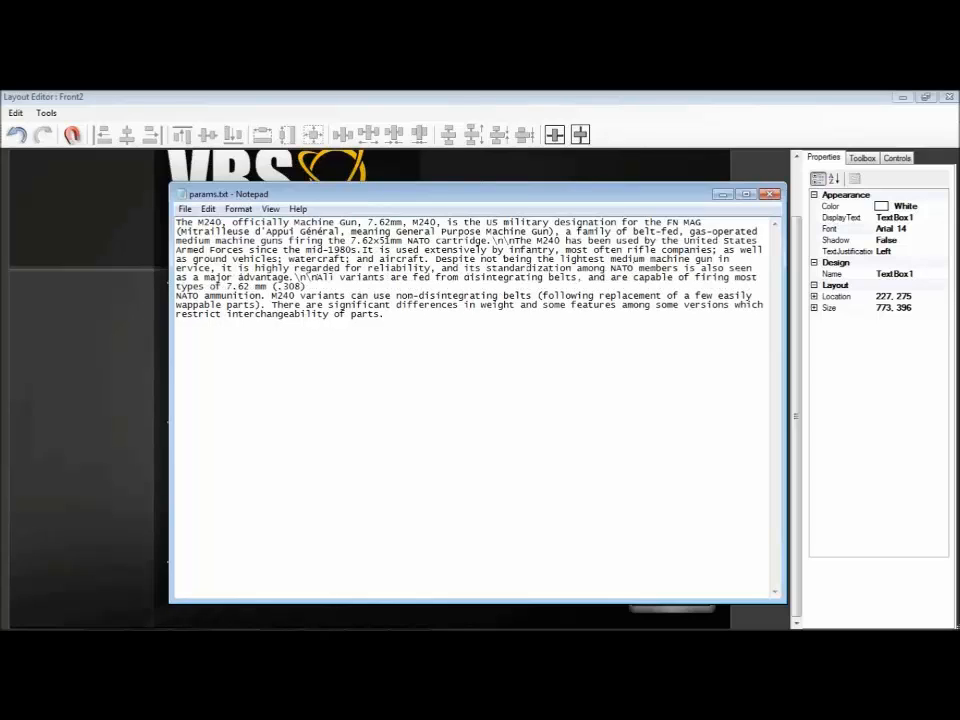
Step: Remove the line breaks within the last paragraph of params.txt so it runs as one continuous line
{"action": "key", "text": "Delete"}
{"action": "left_click", "coordinate": [354, 296]}
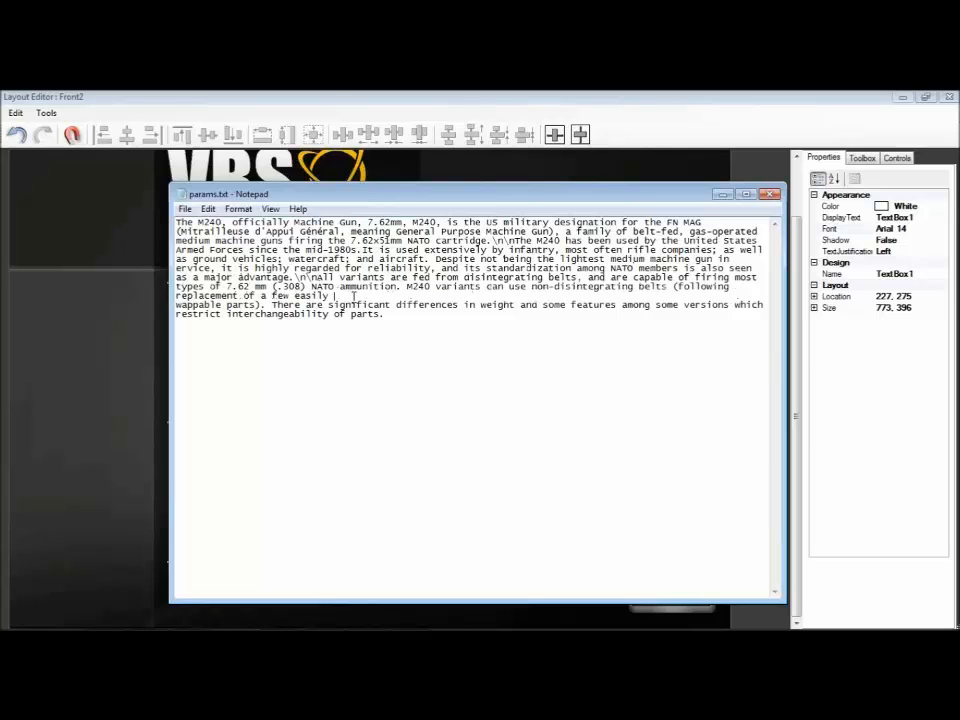
{"action": "key", "text": "Delete"}
{"action": "left_click", "coordinate": [741, 298]}
{"action": "key", "text": "Delete"}
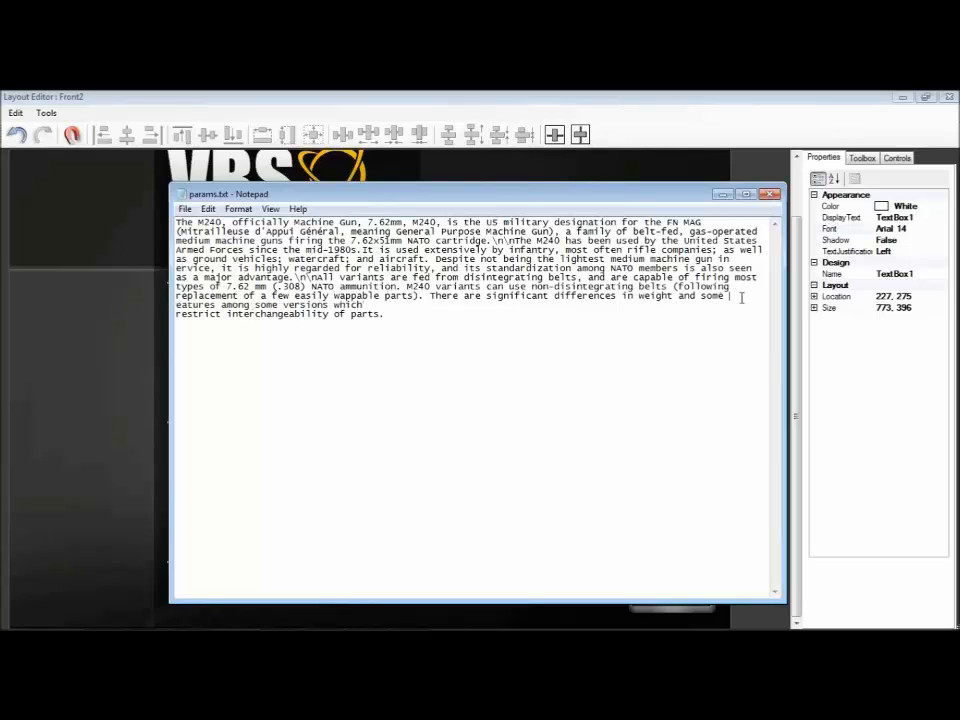
{"action": "left_click", "coordinate": [375, 306]}
{"action": "key", "text": "Delete"}
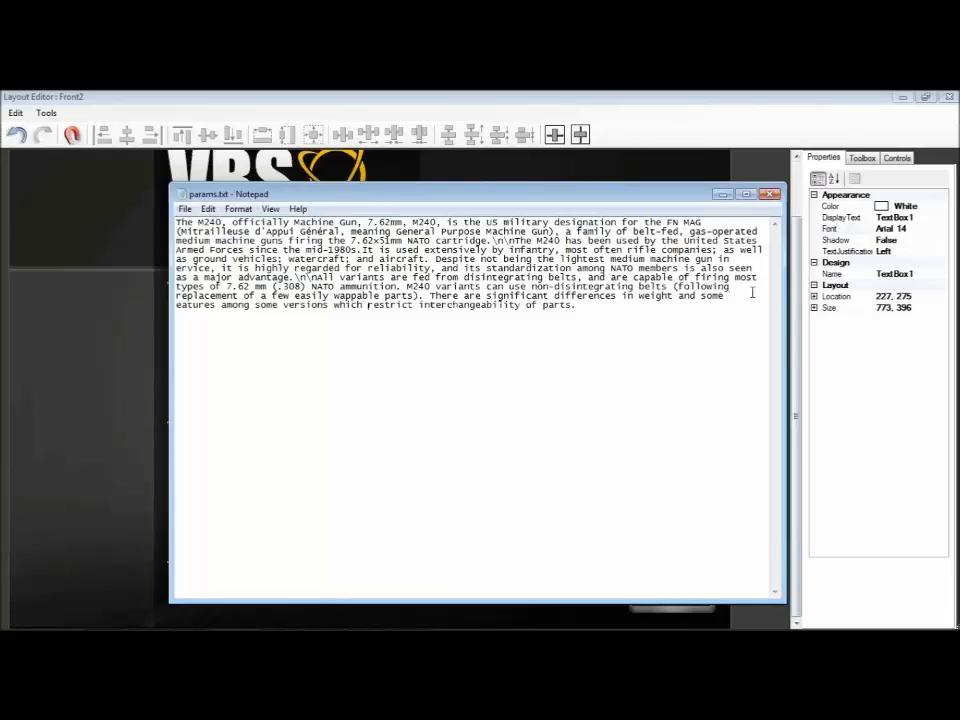
{"action": "key", "text": "Delete"}
{"action": "key", "text": "Delete"}
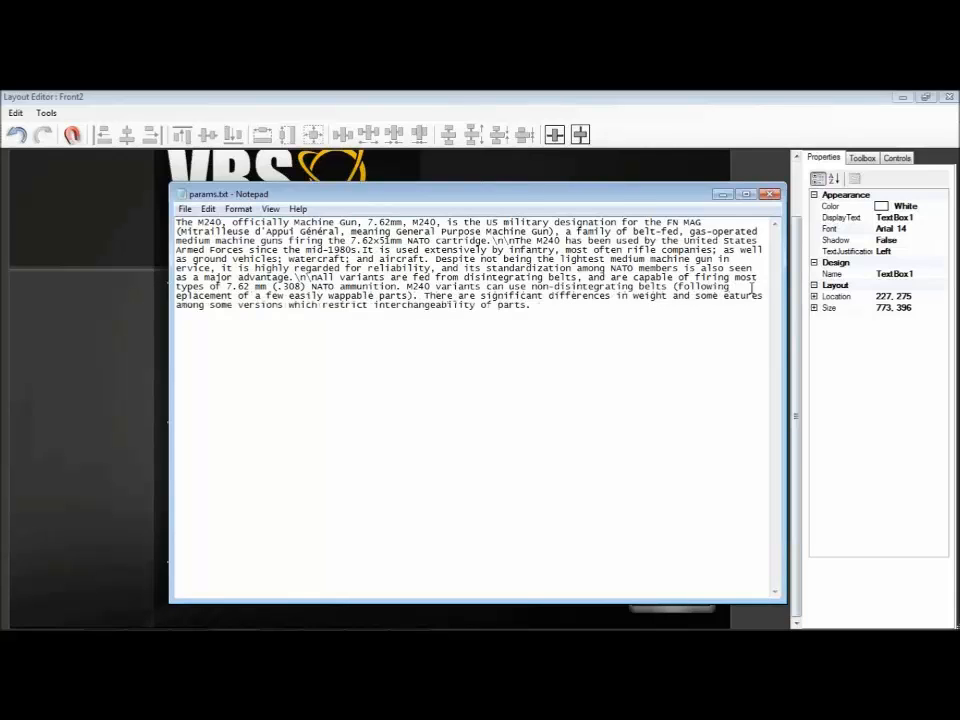
Step: Maximize Notepad and remove the line breaks within the first paragraph of params.txt, around "(Mitrailleuse d'Appui Général"
{"action": "double_click", "coordinate": [677, 193]}
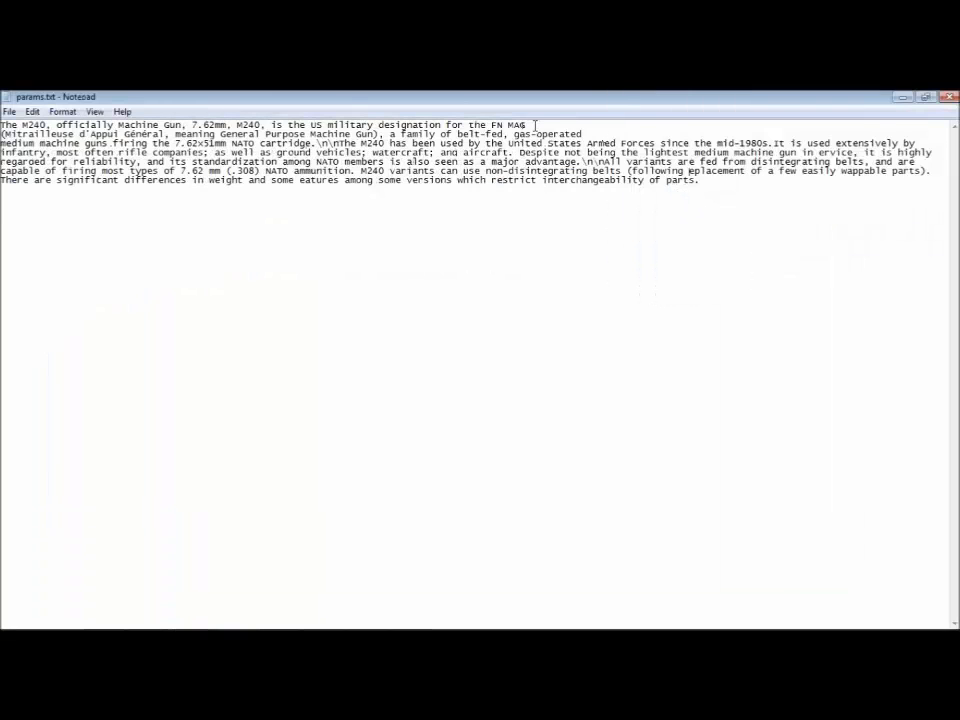
{"action": "key", "text": "Delete"}
{"action": "key", "text": "Delete"}
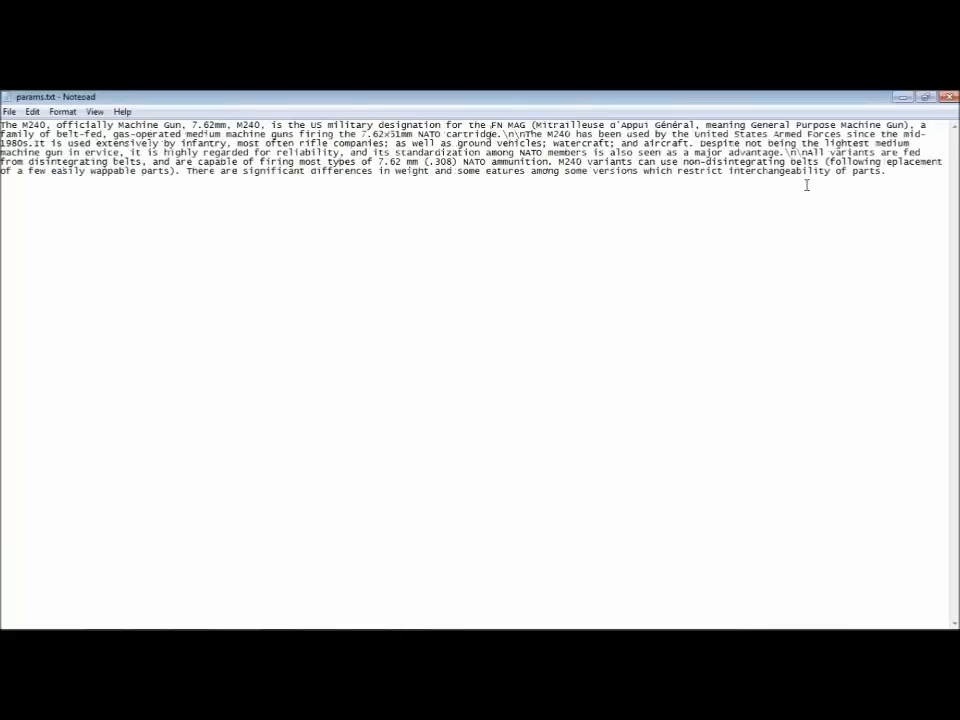
Step: Copy the whole params.txt text into the DisplayText of TextBox1 in the Front2 layout, and close the layout and interaction editors
{"action": "key", "text": "ctrl+a"}
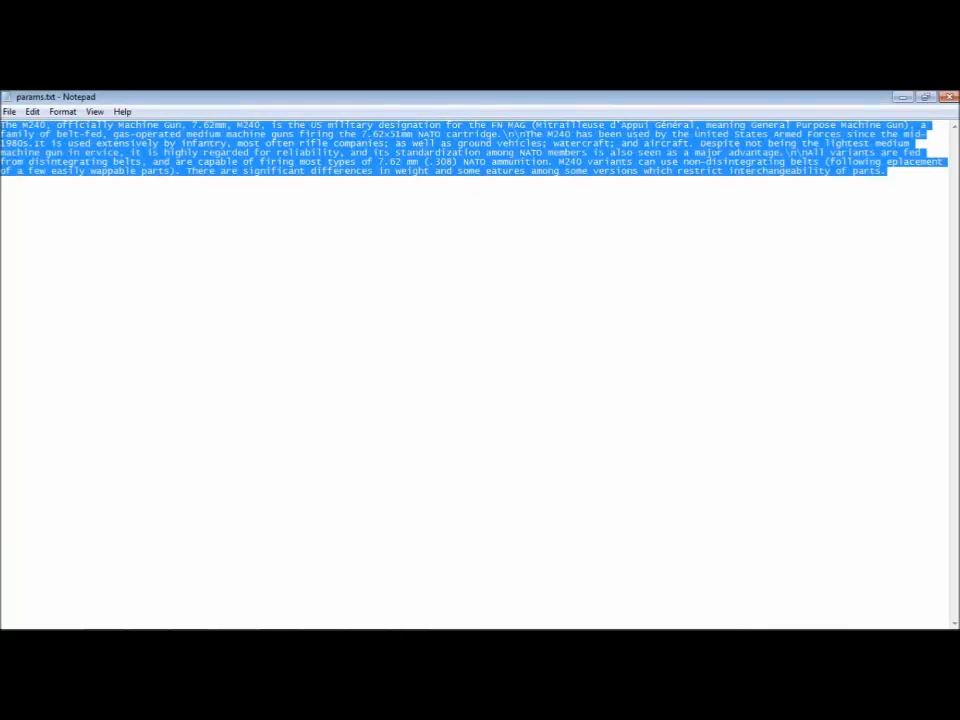
{"action": "left_click", "coordinate": [901, 97]}
{"action": "left_click", "coordinate": [929, 218]}
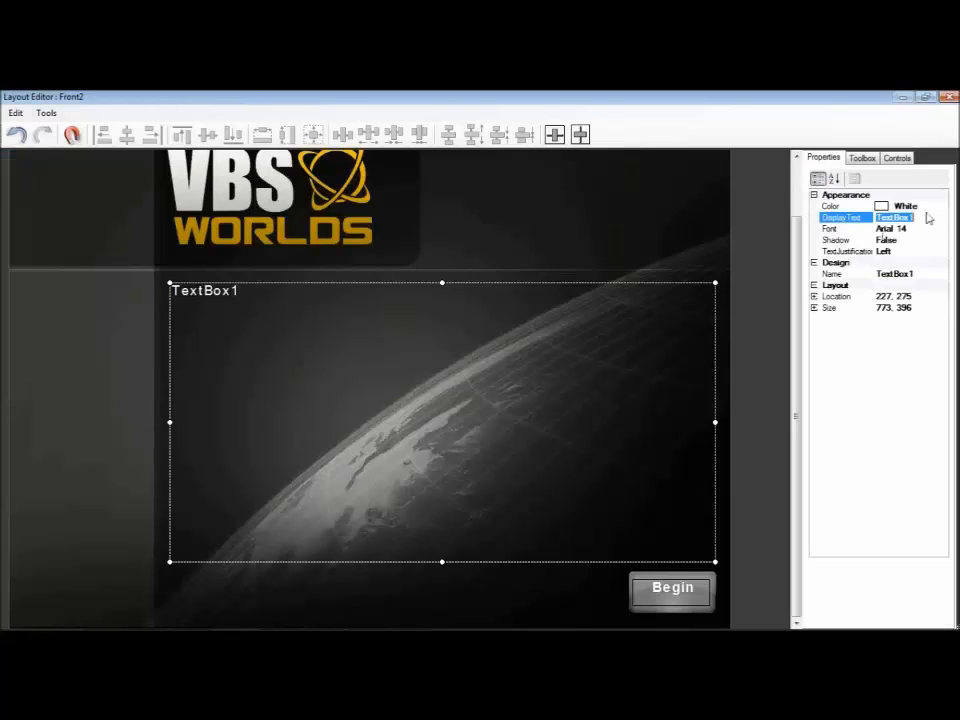
{"action": "type", "text": "The M240, officially Machine Gun, 7.62mm, M240, is the US military designation for the FN MAG (Mitrailleuse d'Appui Général, meaning General Purpose Machine Gun), a family of belt-fed, gas-operated medium machine guns firing the 7.62×51mm NATO cartridge.\\n\\nThe M240 has been used by the United States Armed Forces since the mid-1980s.It is used extensively by infantry, most often rifle companies, as well as ground vehicles; watercraft; and aircraft. Despite not being the lightest medium machine gun in ervice, it is highly regarded for reliability, and its standardization among NATO members is also seen as a major advantage.\\n\\nAll variants are fed from disintegrating belts and are capable of firing most types of 7.62 mm (.308) NATO ammunition. M240 variants can use non-disintegrating belts (following eplacement of a few easily wappable parts). There are significant differences in weight and some eatures among some versions which restrict interchangeability of parts"}
{"action": "key", "text": "Return"}
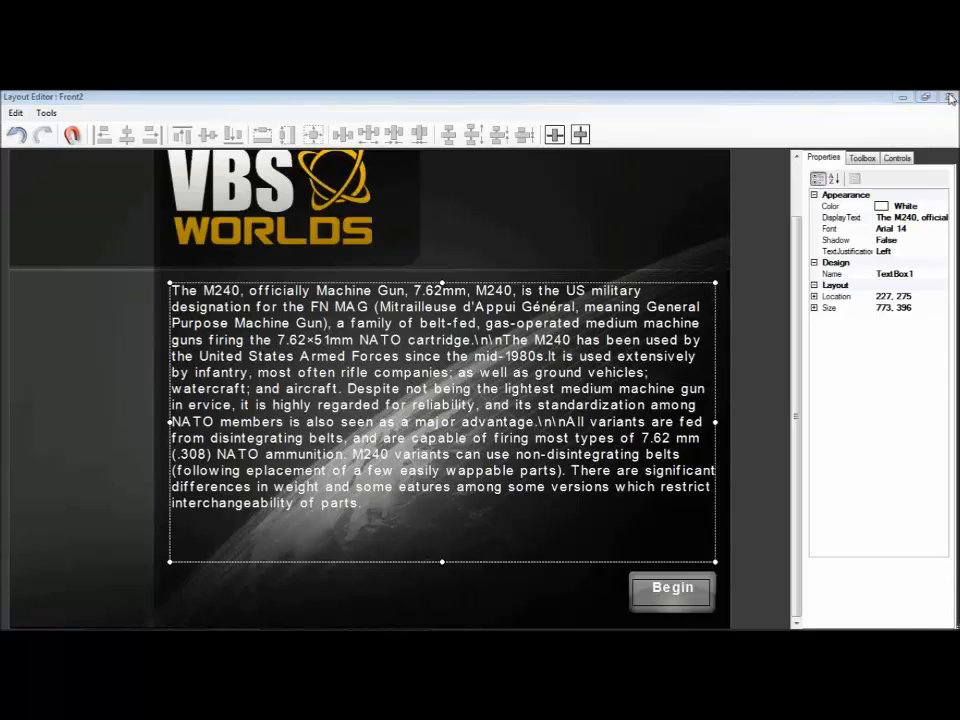
{"action": "left_click", "coordinate": [951, 99]}
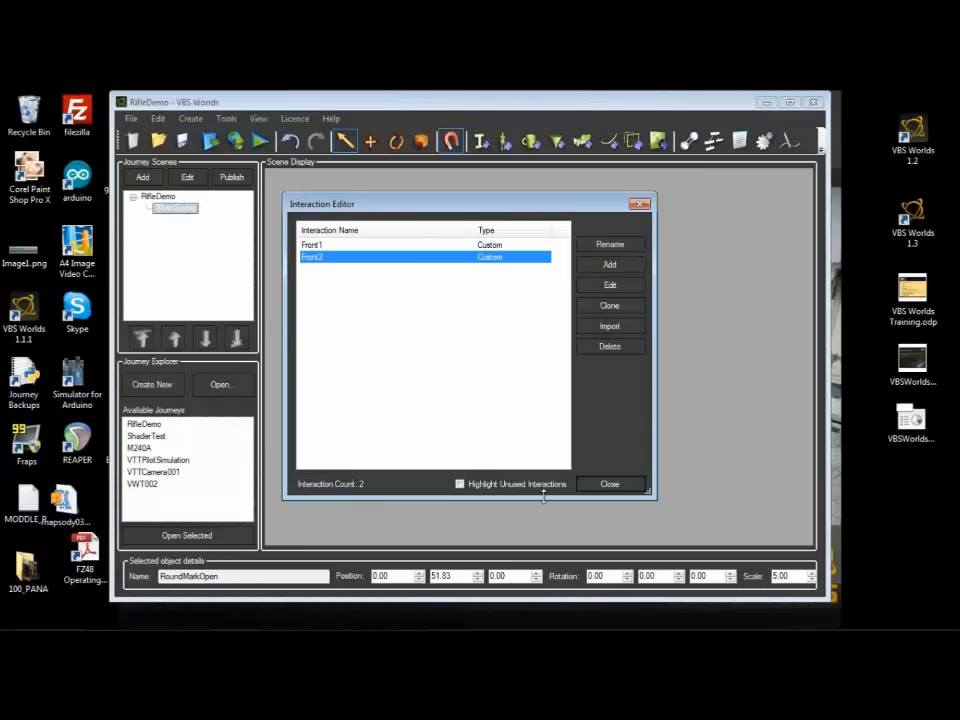
{"action": "left_click", "coordinate": [610, 484]}
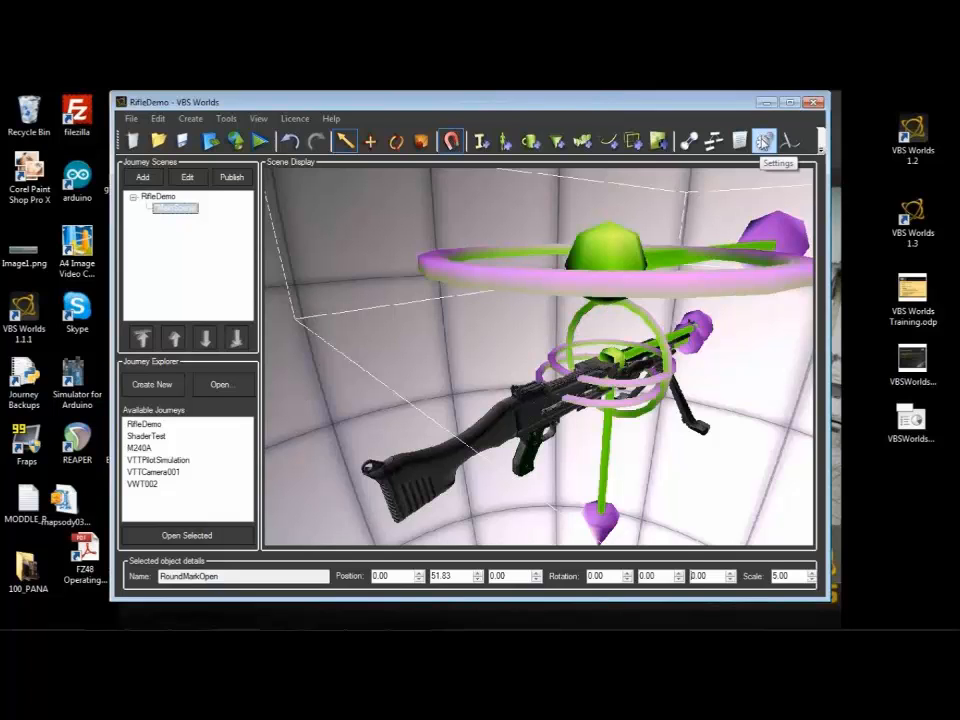
Step: In the scene's theme settings, choose M240Main.hud as the HUD resource and open it for updating
{"action": "left_click", "coordinate": [763, 141]}
{"action": "left_click", "coordinate": [340, 191]}
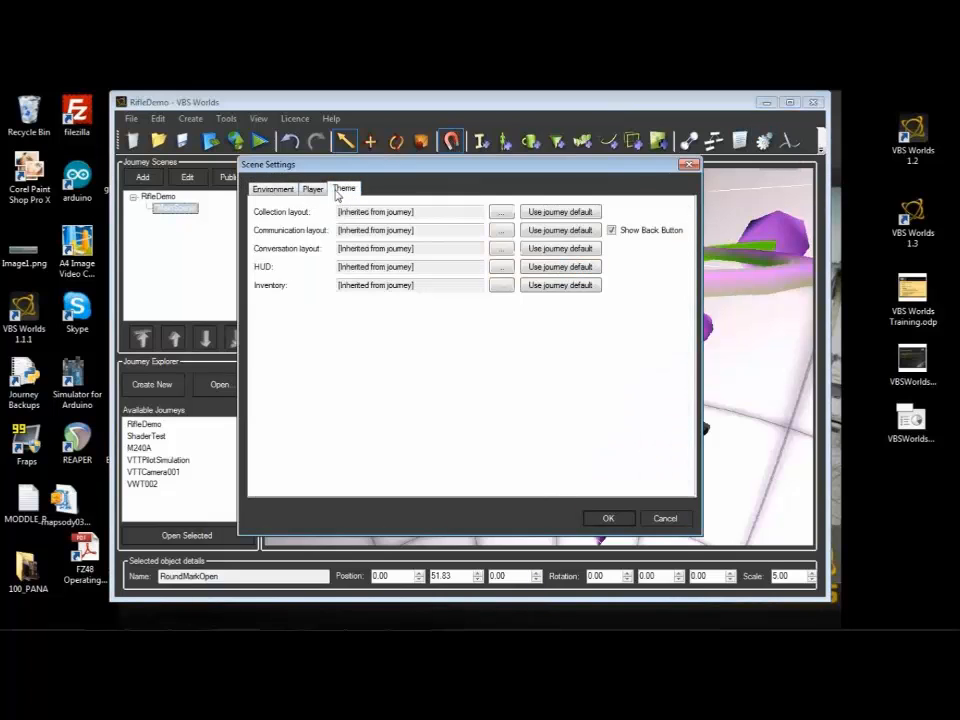
{"action": "left_click", "coordinate": [501, 267]}
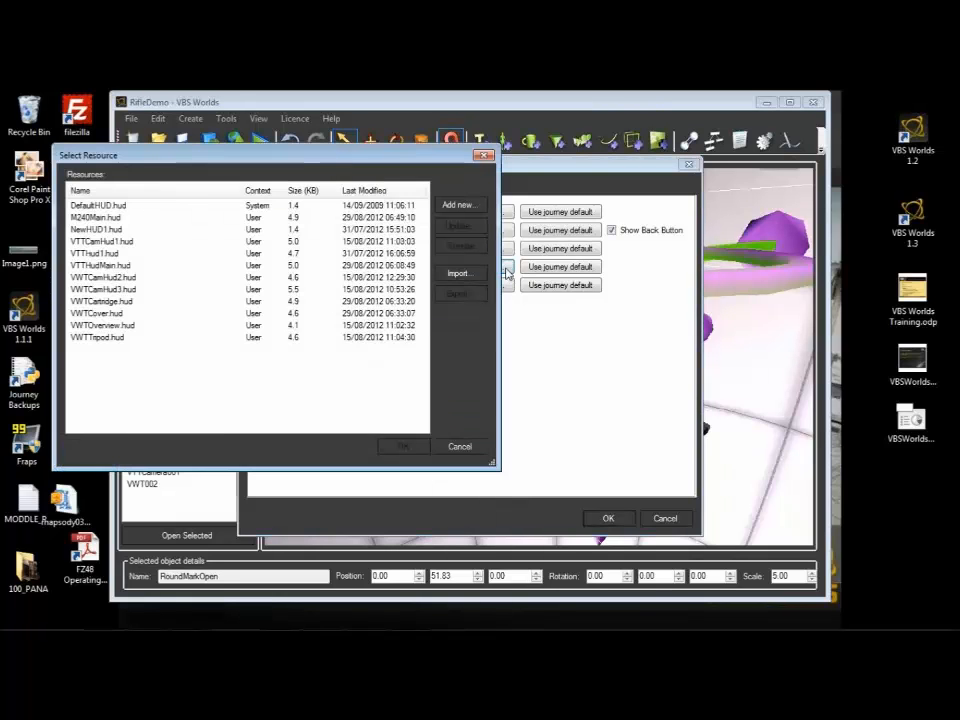
{"action": "left_click", "coordinate": [96, 217]}
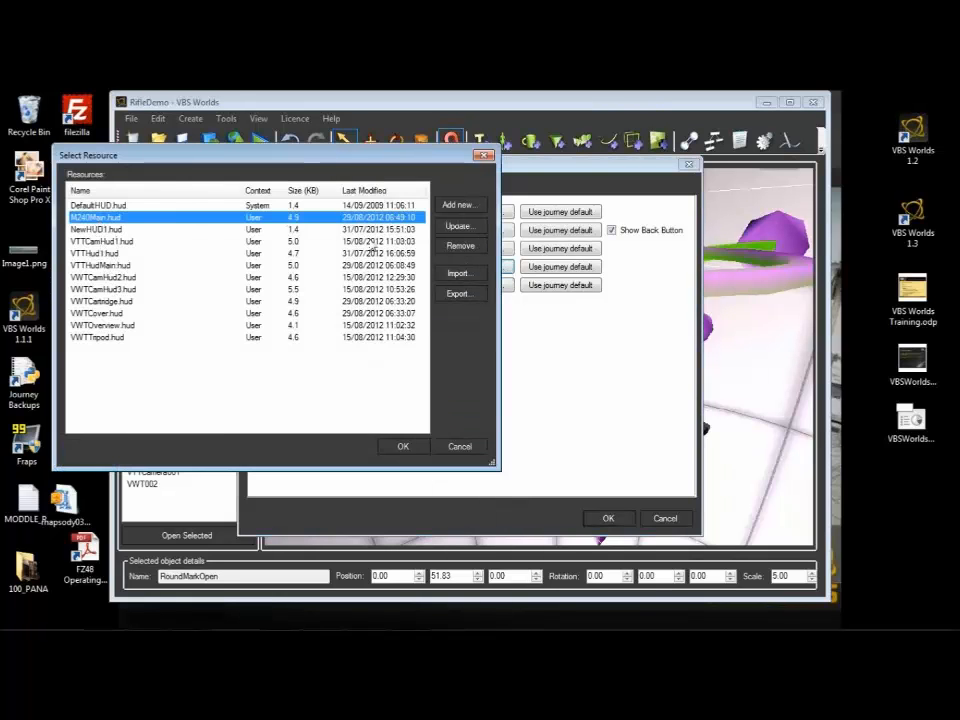
{"action": "left_click", "coordinate": [456, 226]}
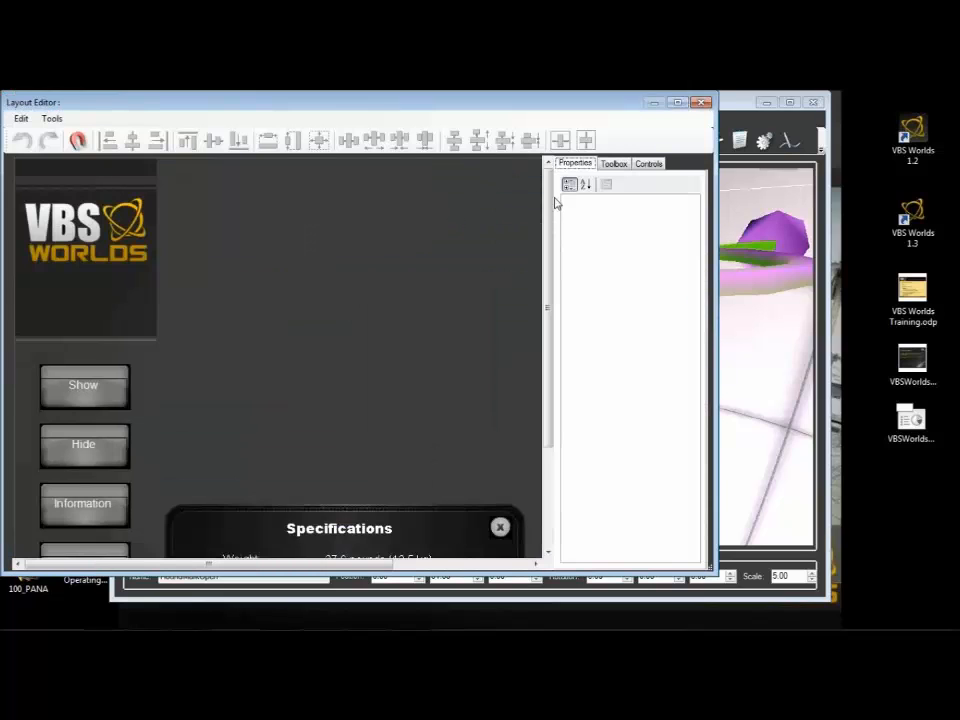
Step: Maximize the layout editor and examine the properties of the Specifications info panel and its close button
{"action": "left_click", "coordinate": [677, 102]}
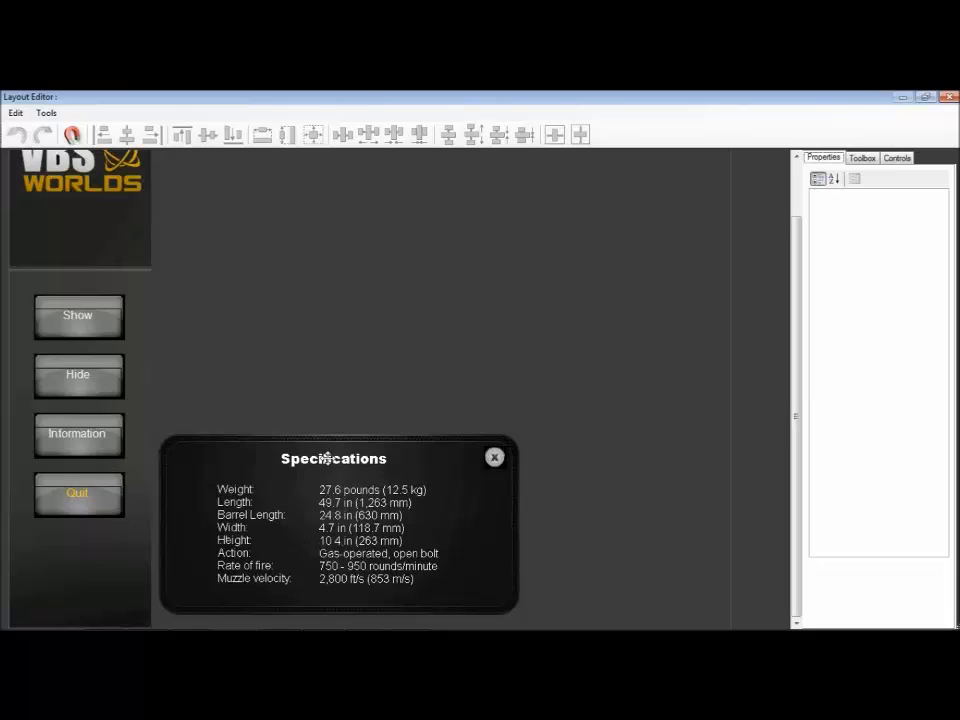
{"action": "left_click", "coordinate": [505, 459]}
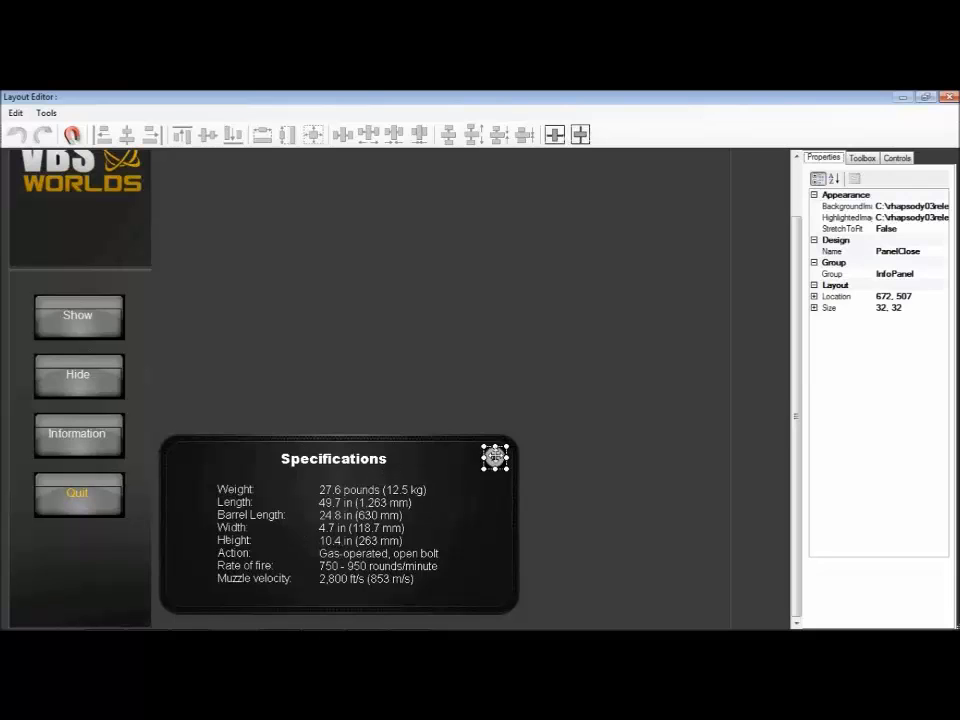
{"action": "left_click", "coordinate": [240, 486]}
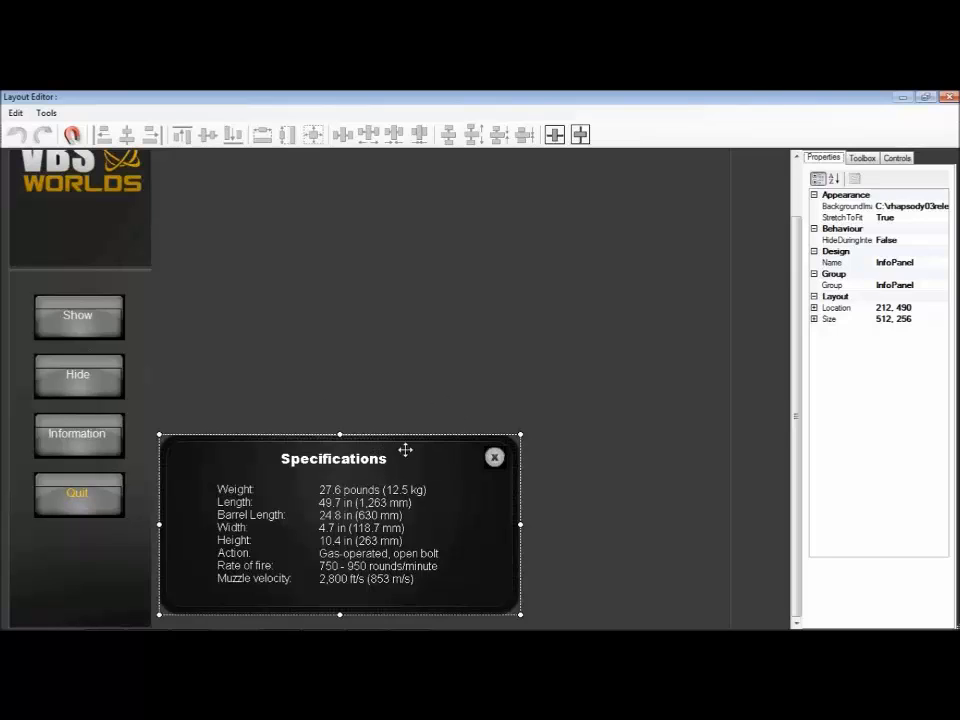
{"action": "left_click", "coordinate": [490, 457]}
{"action": "left_click", "coordinate": [420, 469]}
{"action": "left_click", "coordinate": [494, 457]}
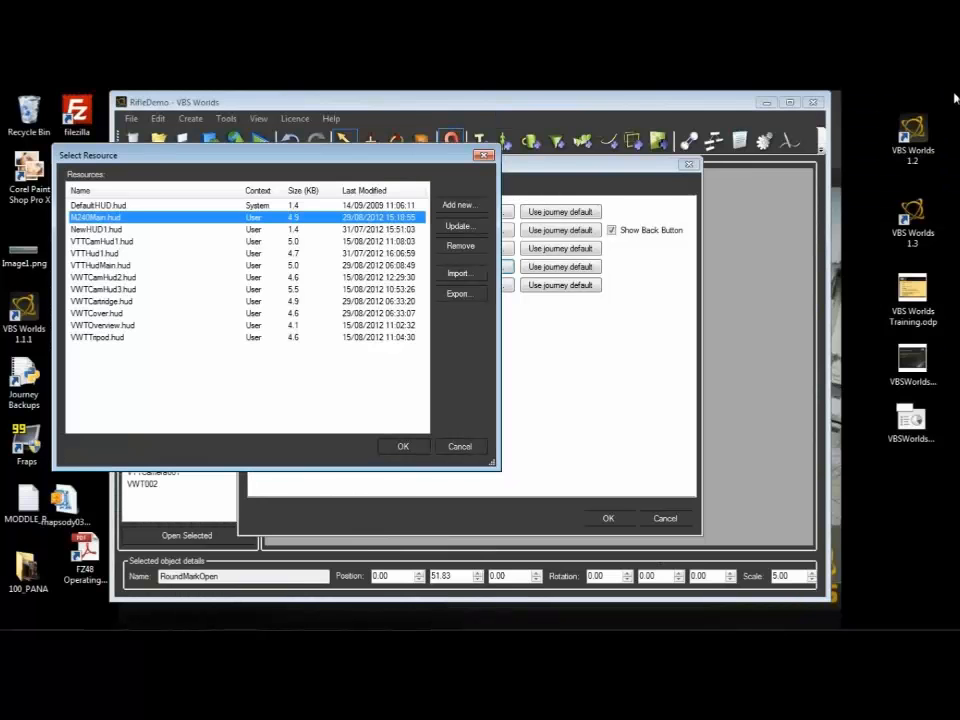
Step: Confirm M240Main.hud as the scene's HUD and apply the scene settings
{"action": "left_click", "coordinate": [402, 447]}
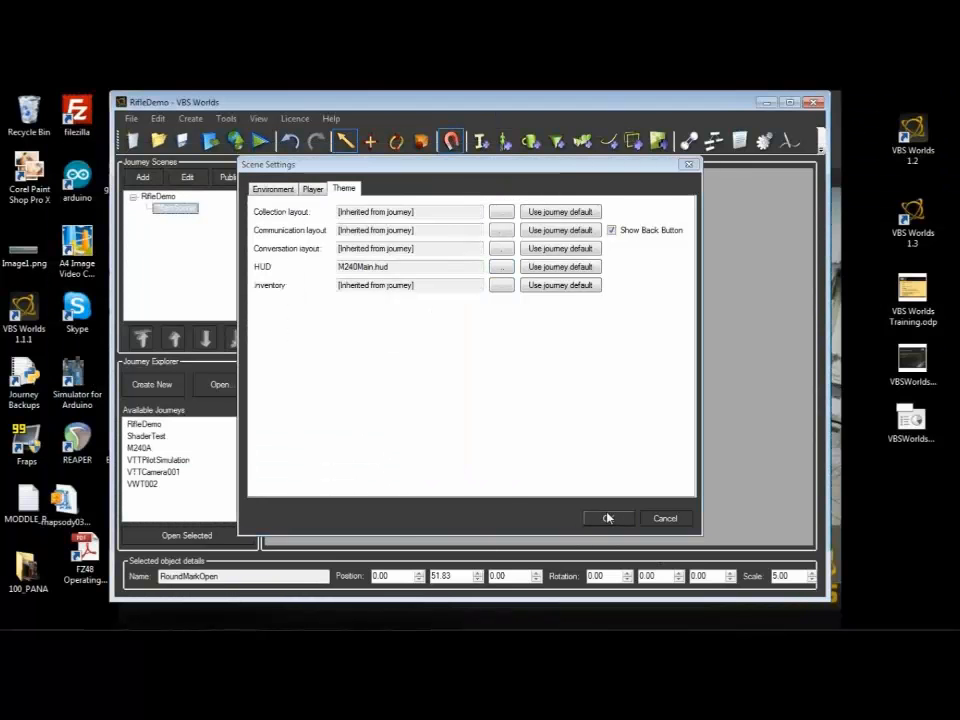
{"action": "left_click", "coordinate": [608, 517]}
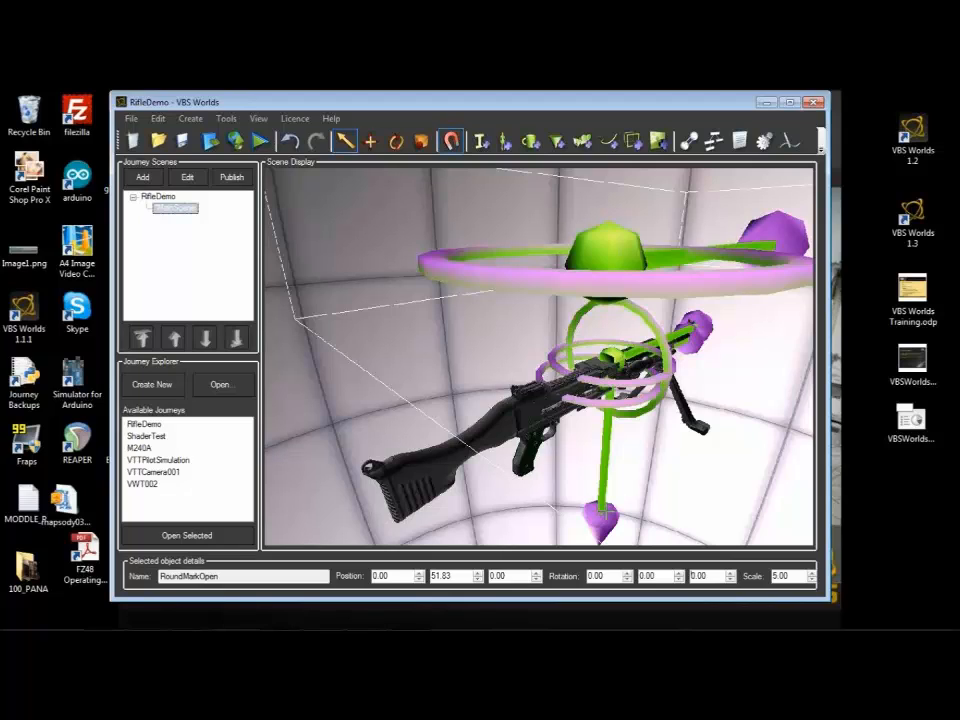
Step: Open the scene flow and add an Interaction control node with entity Cover and interaction Front1 below Scene start
{"action": "left_click", "coordinate": [711, 146]}
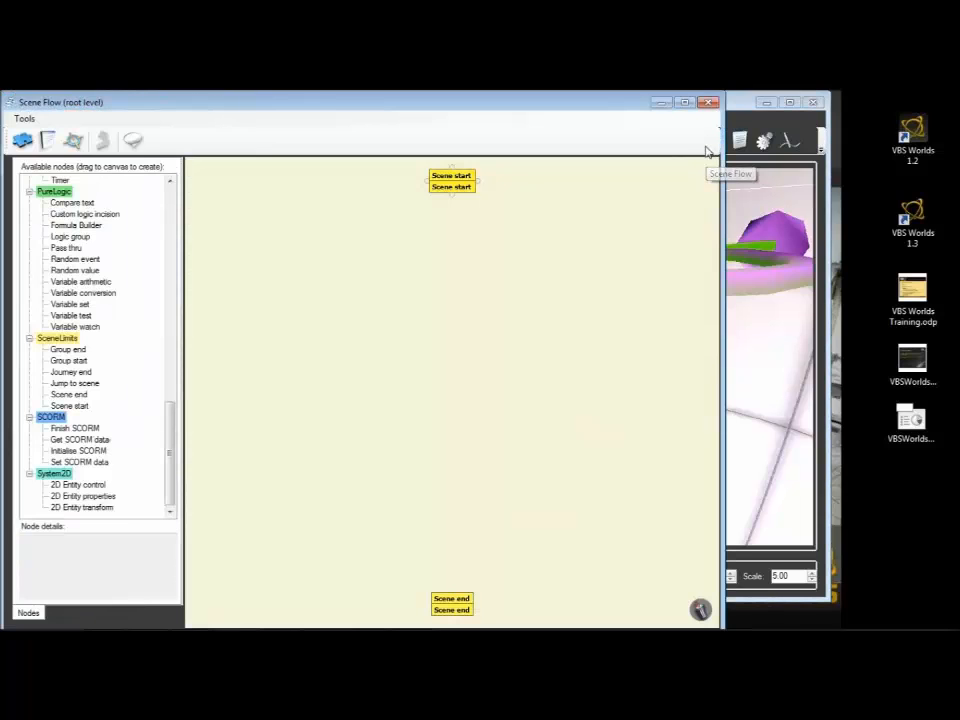
{"action": "left_click", "coordinate": [684, 103]}
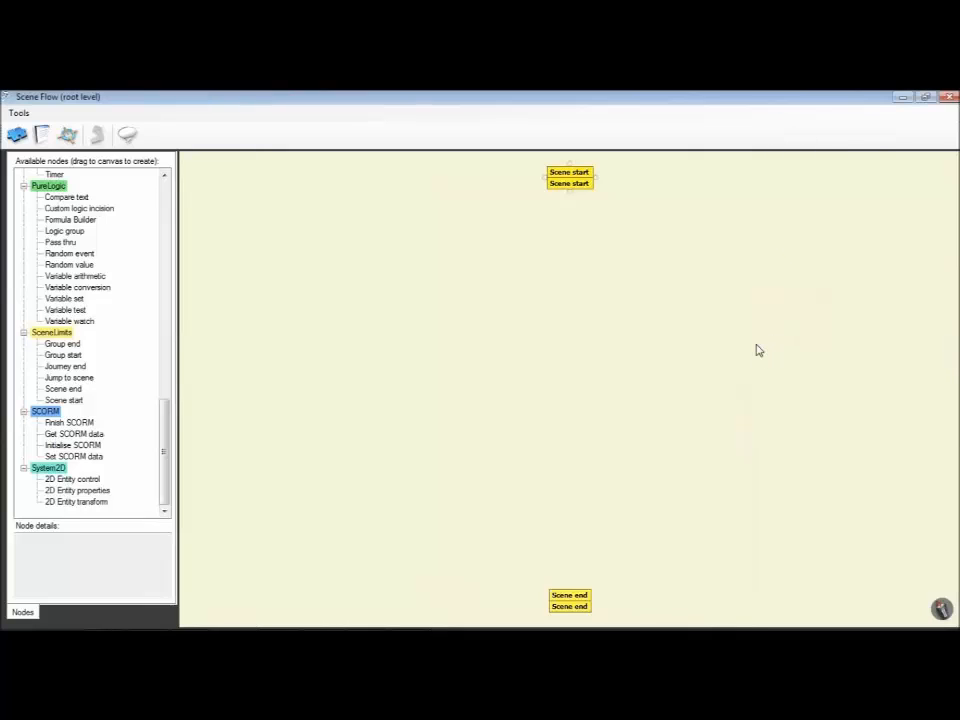
{"action": "scroll", "coordinate": [158, 455], "scroll_direction": "up", "scroll_amount": 15}
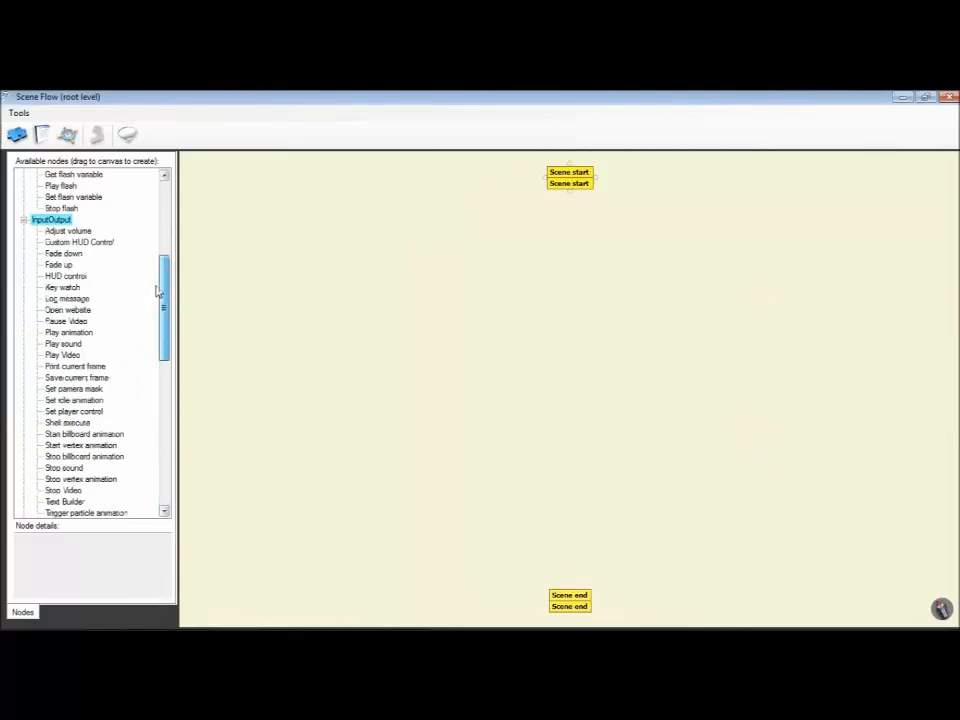
{"action": "scroll", "coordinate": [160, 462], "scroll_direction": "down", "scroll_amount": 10}
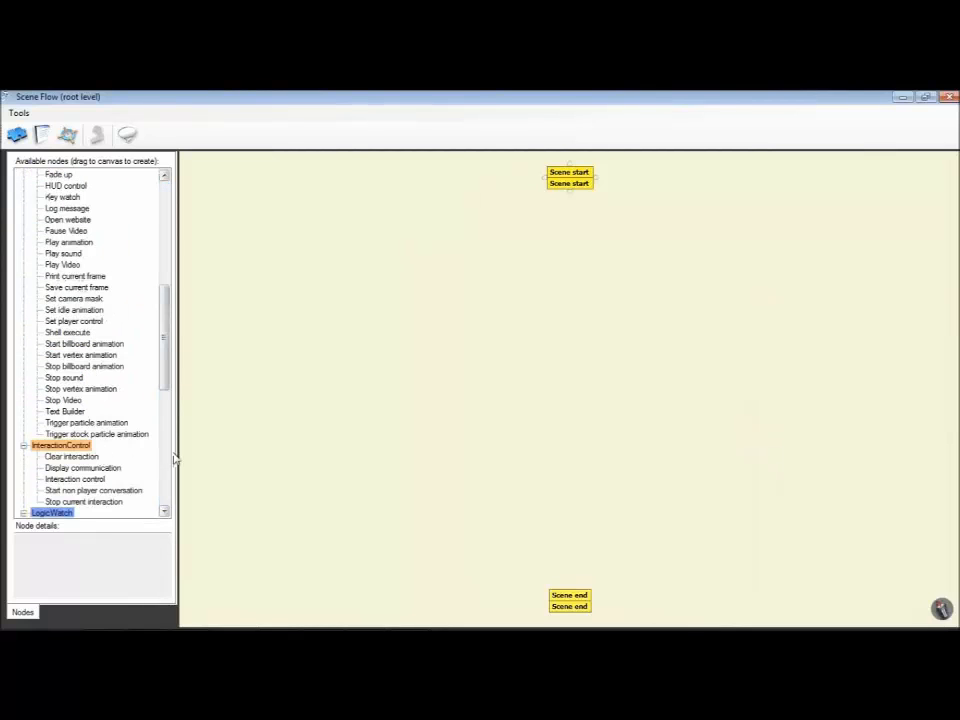
{"action": "left_click_drag", "start_coordinate": [77, 483], "coordinate": [552, 256]}
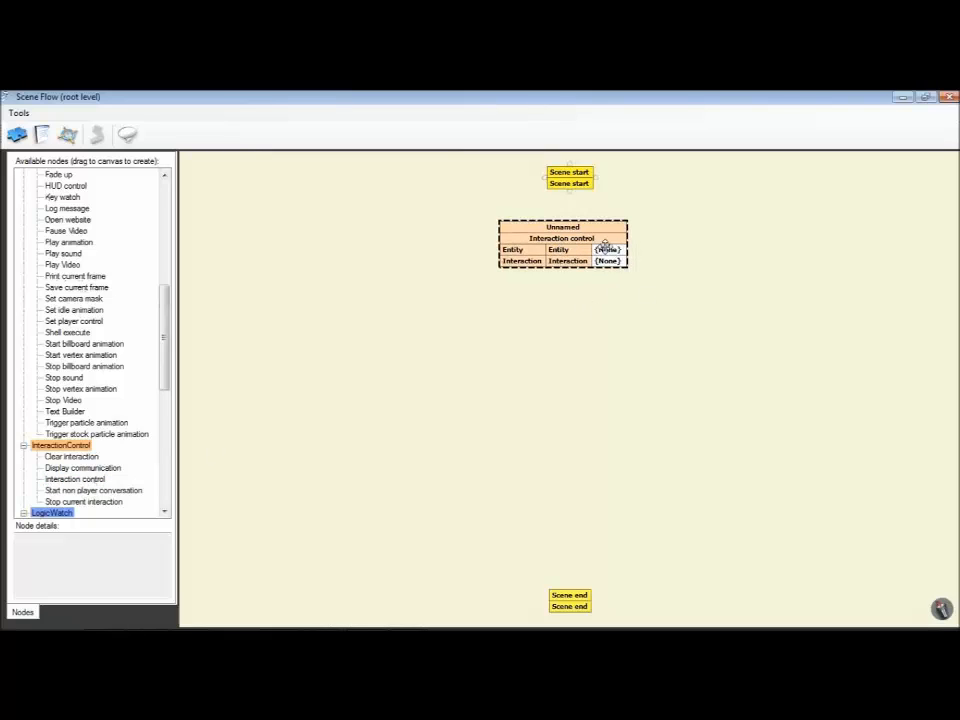
{"action": "left_click", "coordinate": [607, 252]}
{"action": "left_click", "coordinate": [416, 226]}
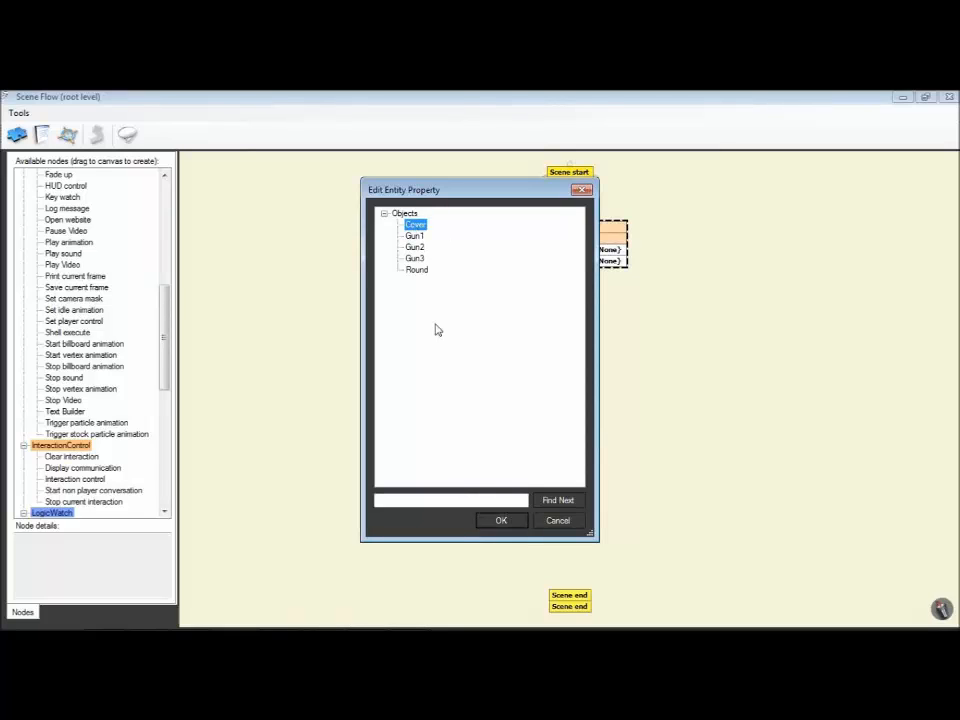
{"action": "left_click", "coordinate": [500, 520]}
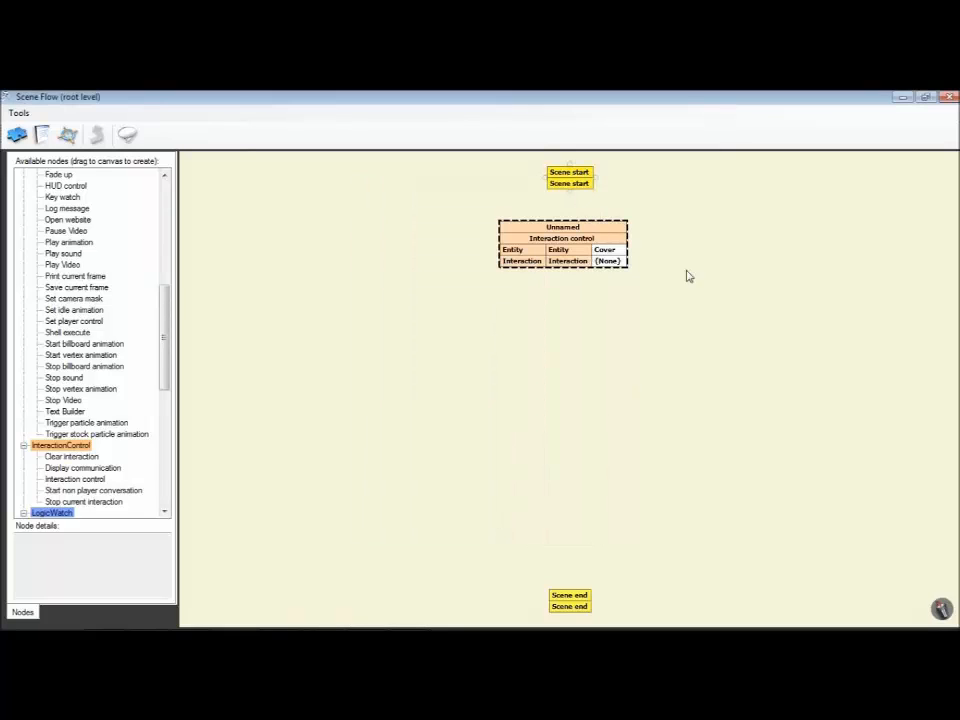
{"action": "left_click", "coordinate": [601, 260]}
{"action": "left_click", "coordinate": [321, 258]}
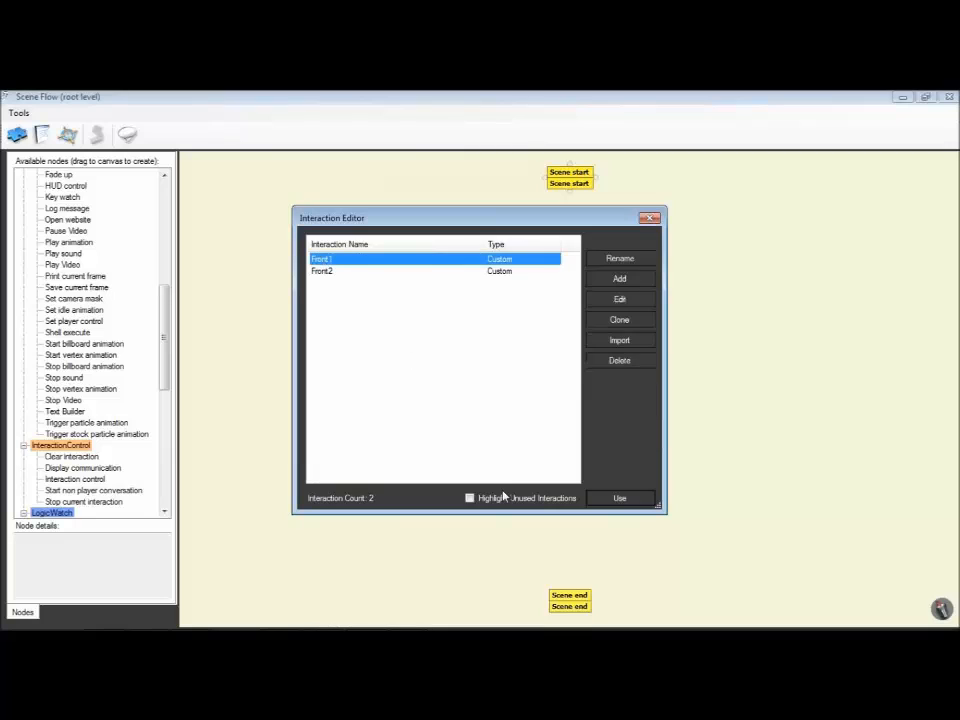
{"action": "left_click", "coordinate": [620, 500]}
Step: Move the Front1 interaction node slightly down and link Scene start's OnStart to its Start
{"action": "left_click_drag", "start_coordinate": [561, 256], "coordinate": [565, 280]}
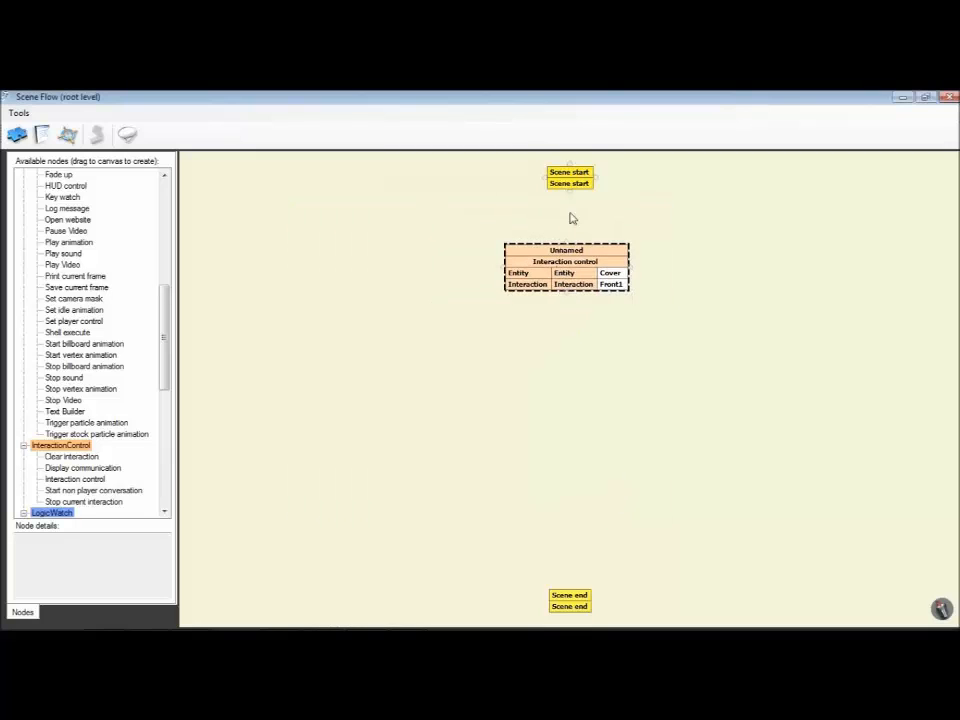
{"action": "left_click_drag", "start_coordinate": [570, 196], "coordinate": [570, 356]}
{"action": "left_click", "coordinate": [490, 393]}
Step: Duplicate the interaction node below, set the copy's interaction to Front2, and link Front1's OnContinueButton to its Start
{"action": "right_click", "coordinate": [569, 266]}
{"action": "left_click", "coordinate": [606, 290]}
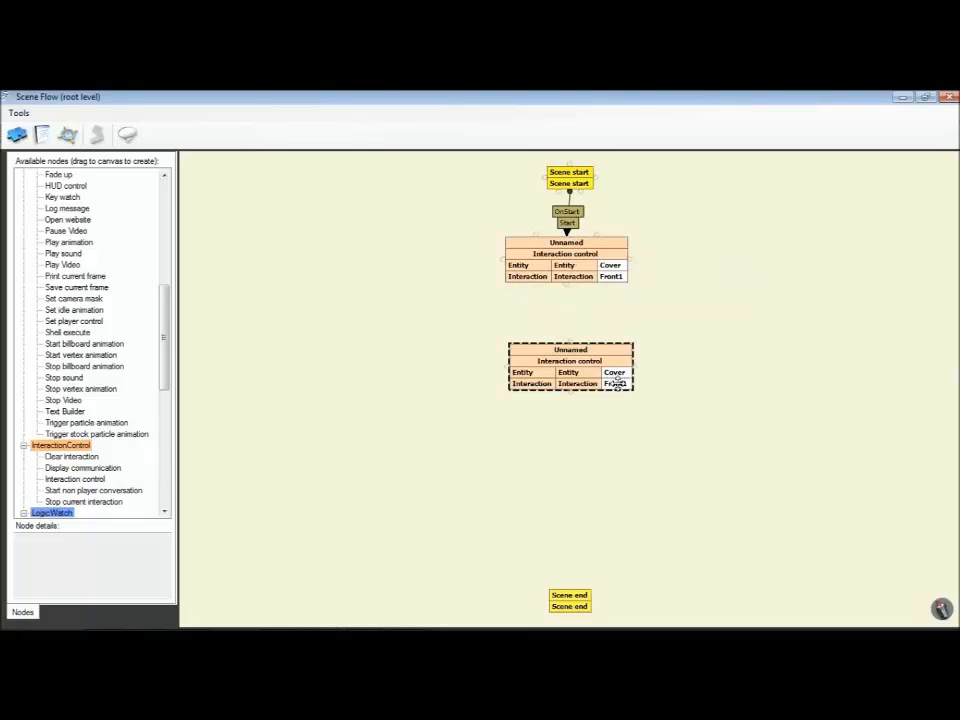
{"action": "double_click", "coordinate": [617, 383]}
{"action": "left_click", "coordinate": [323, 271]}
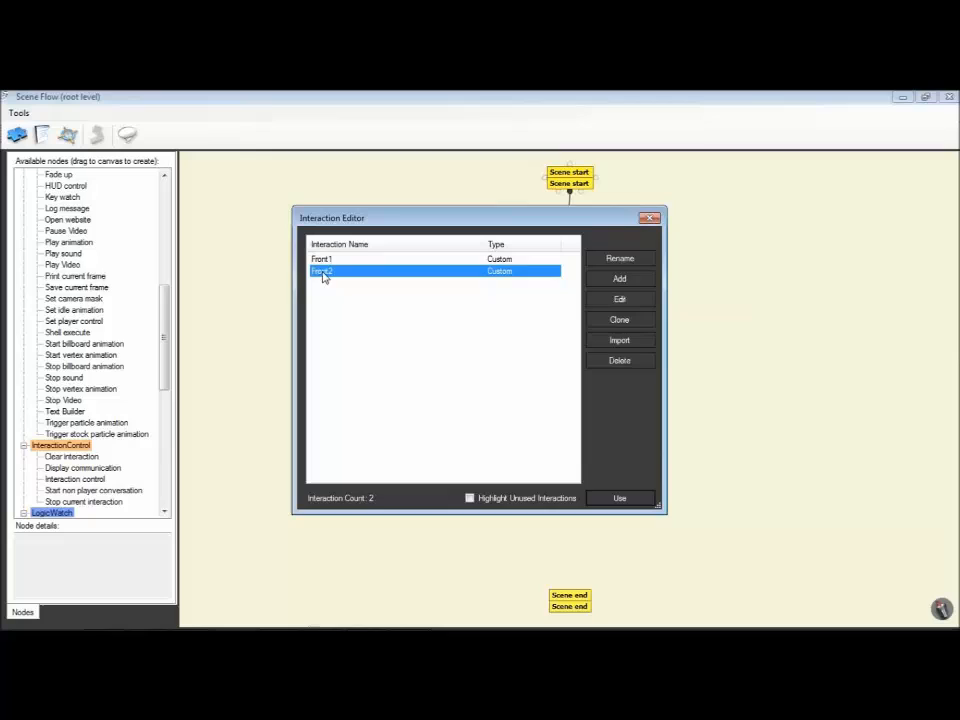
{"action": "left_click", "coordinate": [620, 497]}
{"action": "mouse_move", "coordinate": [567, 286]}
{"action": "left_mouse_down"}
{"action": "mouse_move", "coordinate": [568, 352]}
{"action": "mouse_move", "coordinate": [548, 368]}
{"action": "left_mouse_up"}
{"action": "left_click", "coordinate": [489, 392]}
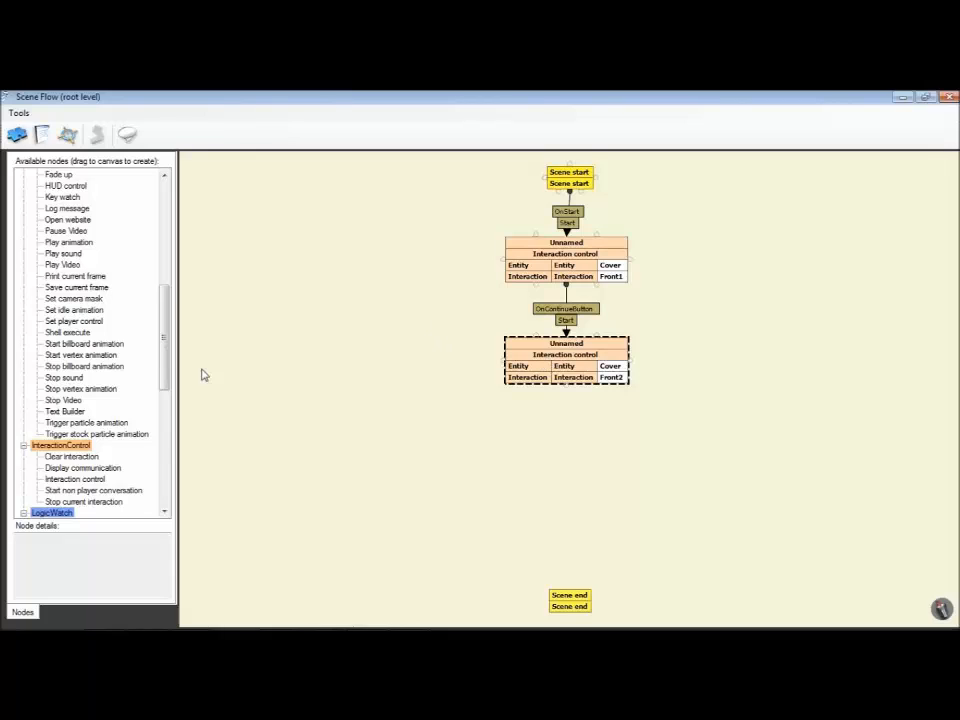
Step: Add a Camera select node below the Front2 node, move Scene end aside, and set the camera to Orbit Camera
{"action": "left_click_drag", "start_coordinate": [164, 345], "coordinate": [155, 219]}
{"action": "left_click_drag", "start_coordinate": [66, 198], "coordinate": [578, 441]}
{"action": "left_click_drag", "start_coordinate": [417, 467], "coordinate": [316, 346]}
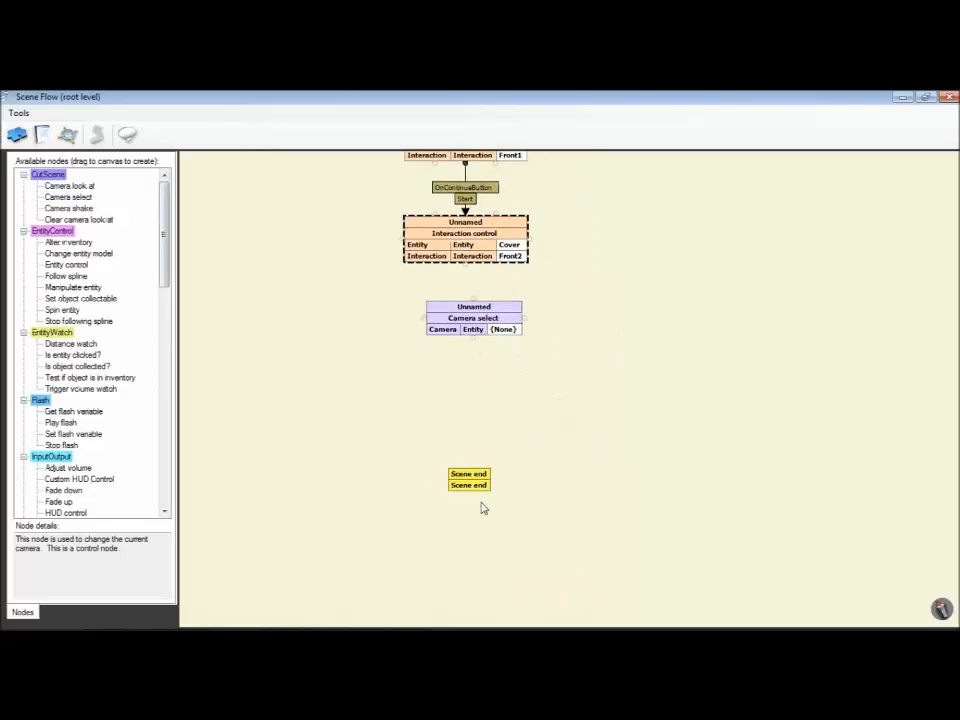
{"action": "left_click_drag", "start_coordinate": [464, 482], "coordinate": [549, 502]}
{"action": "left_click", "coordinate": [506, 331]}
{"action": "left_click", "coordinate": [506, 331]}
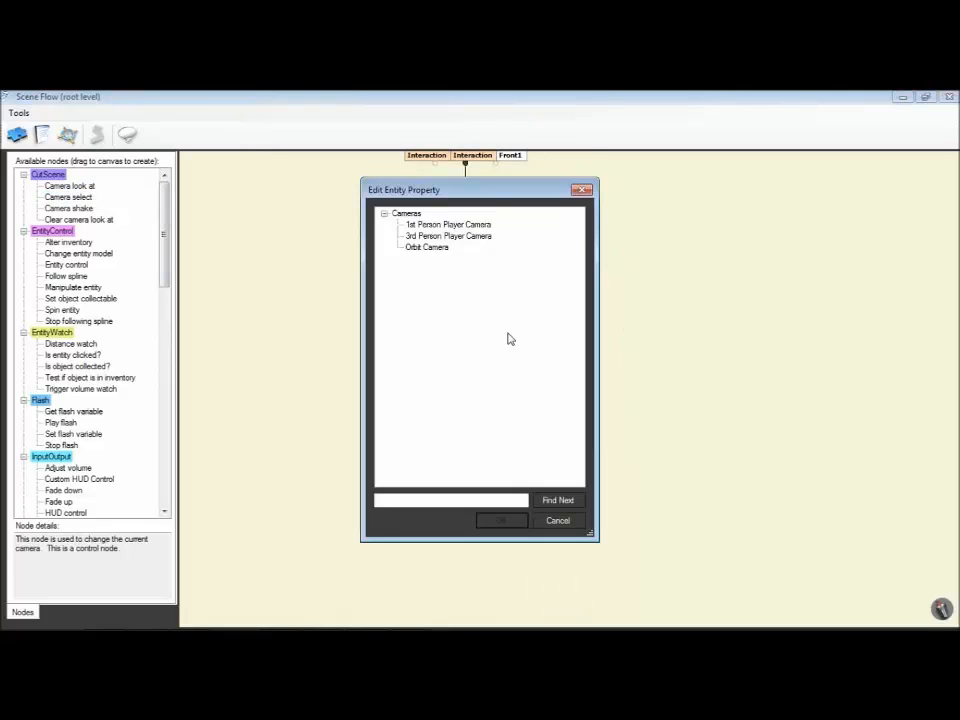
{"action": "left_click", "coordinate": [421, 250]}
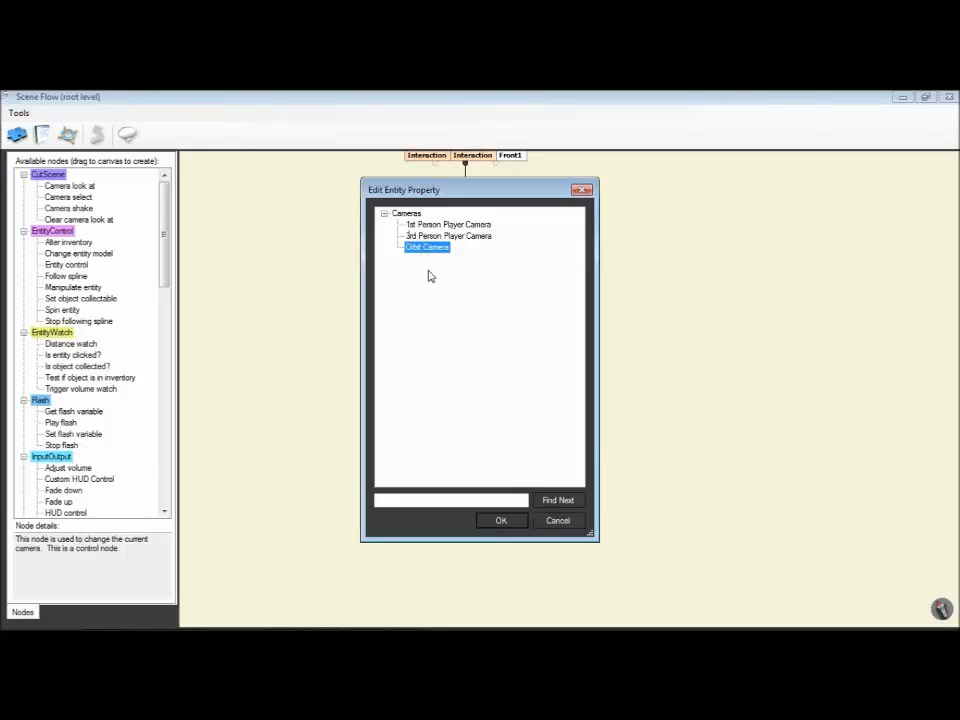
{"action": "left_click", "coordinate": [519, 523]}
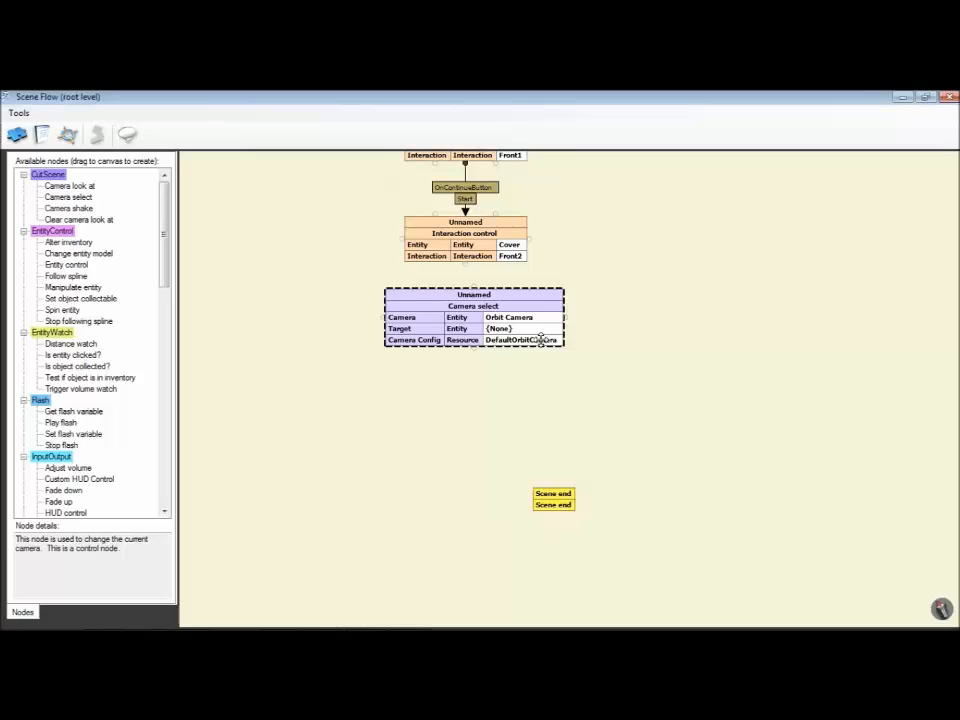
Step: Set the Camera select node's target to Gun1
{"action": "double_click", "coordinate": [531, 330]}
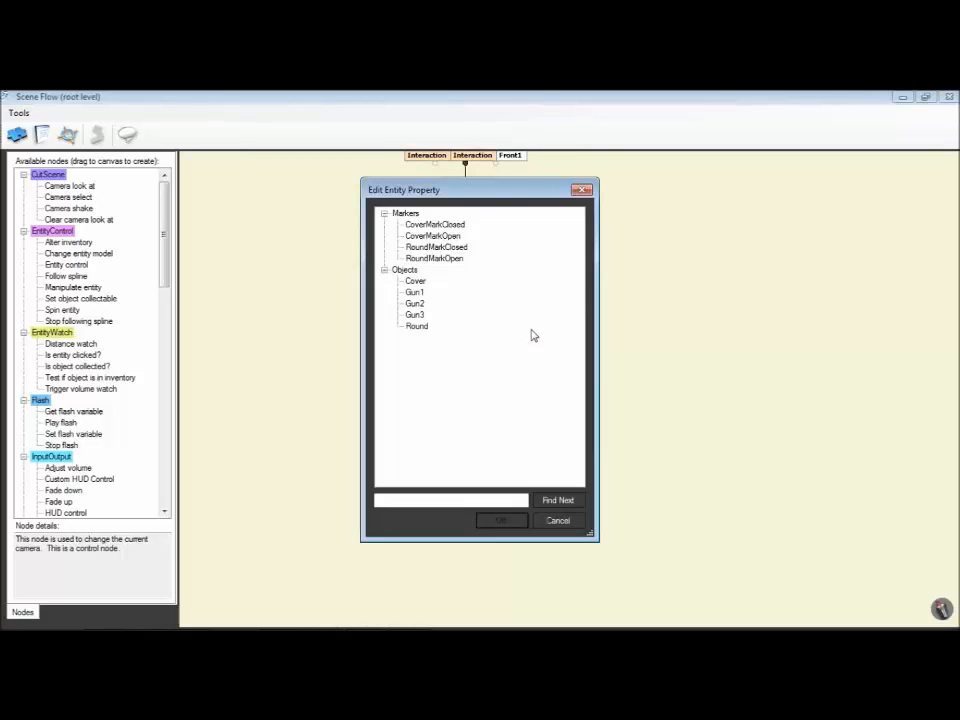
{"action": "left_click", "coordinate": [416, 292]}
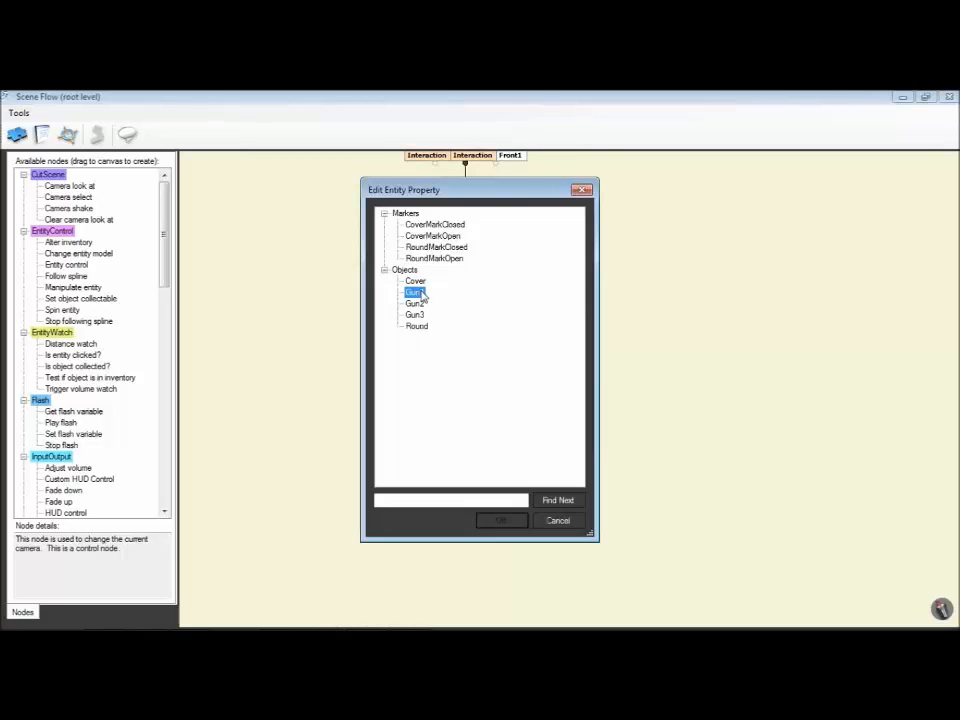
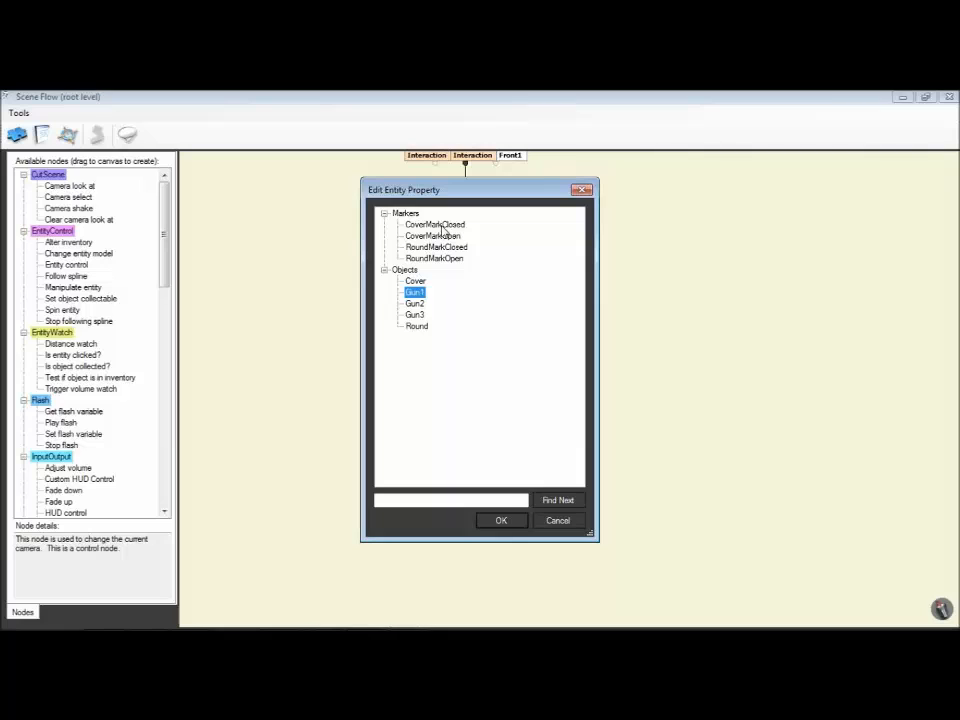
Step: Confirm Gun1 as the target, move the Camera select node slightly down, and link Front2's OnContinueButton to its Select
{"action": "left_click", "coordinate": [500, 521]}
{"action": "left_click_drag", "start_coordinate": [458, 326], "coordinate": [457, 333]}
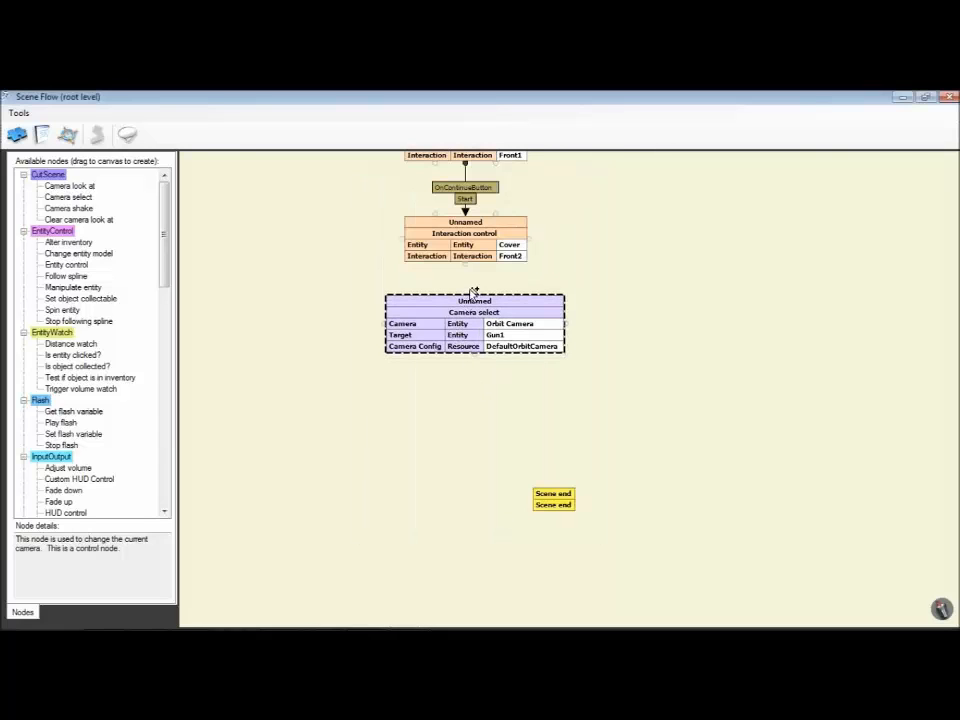
{"action": "left_click_drag", "start_coordinate": [466, 266], "coordinate": [461, 328]}
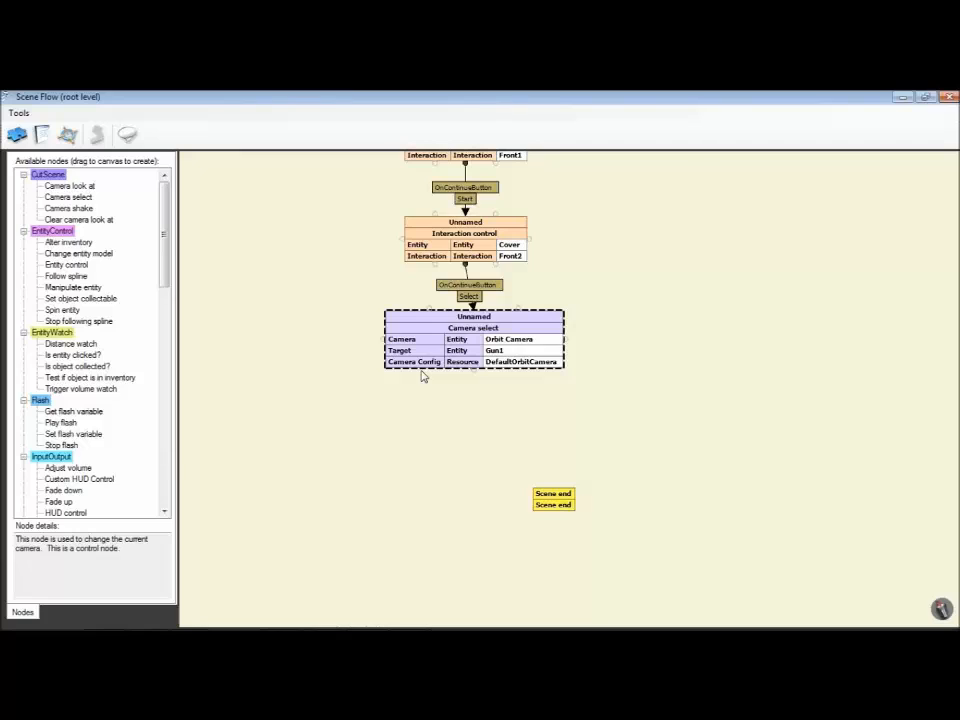
Step: Pick the VTT001 configuration for the Camera select node's camera config and open it for editing
{"action": "double_click", "coordinate": [502, 363]}
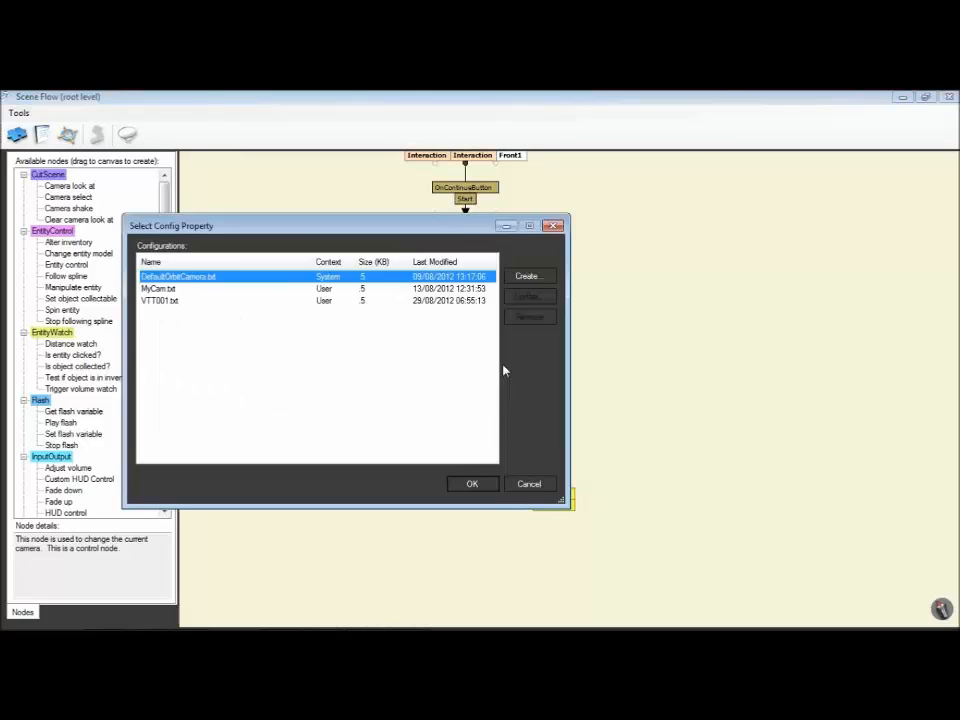
{"action": "left_click_drag", "start_coordinate": [237, 233], "coordinate": [377, 246]}
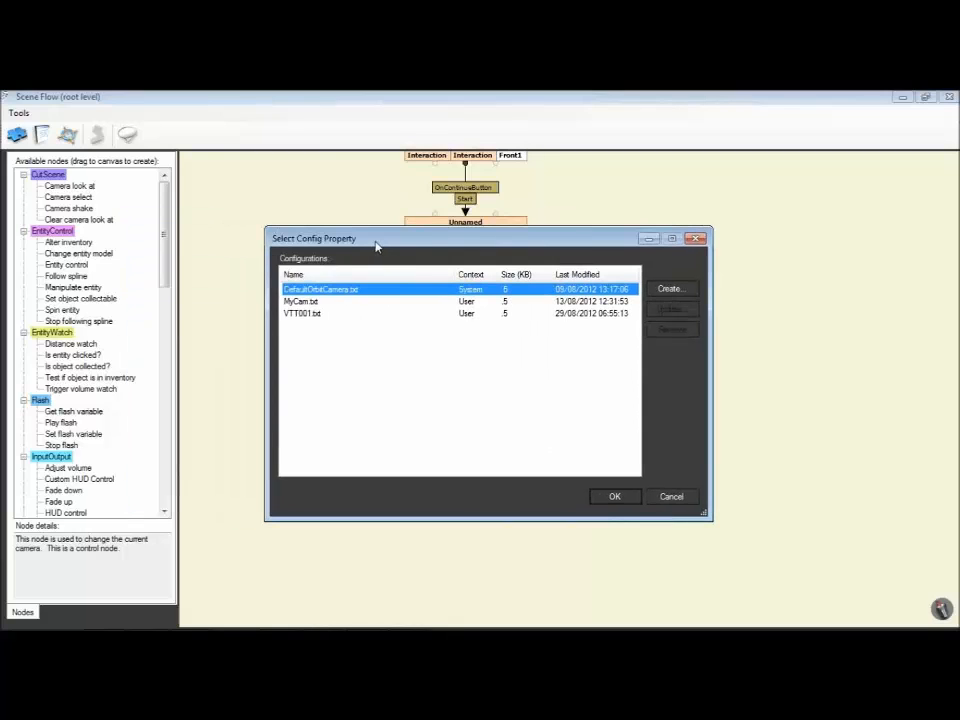
{"action": "left_click", "coordinate": [311, 314]}
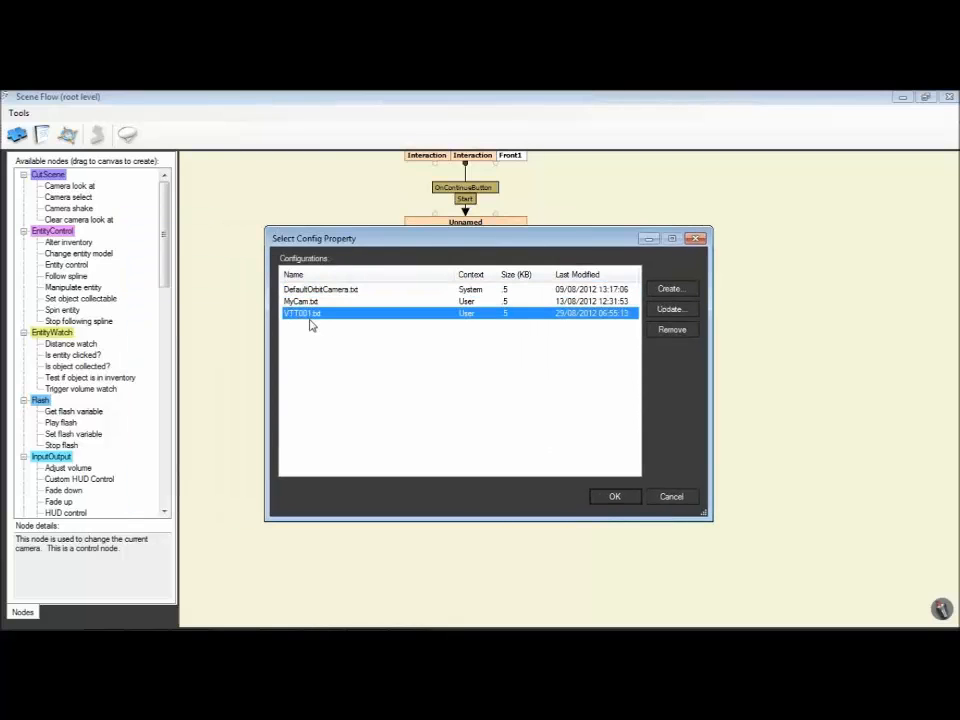
{"action": "left_click", "coordinate": [667, 311]}
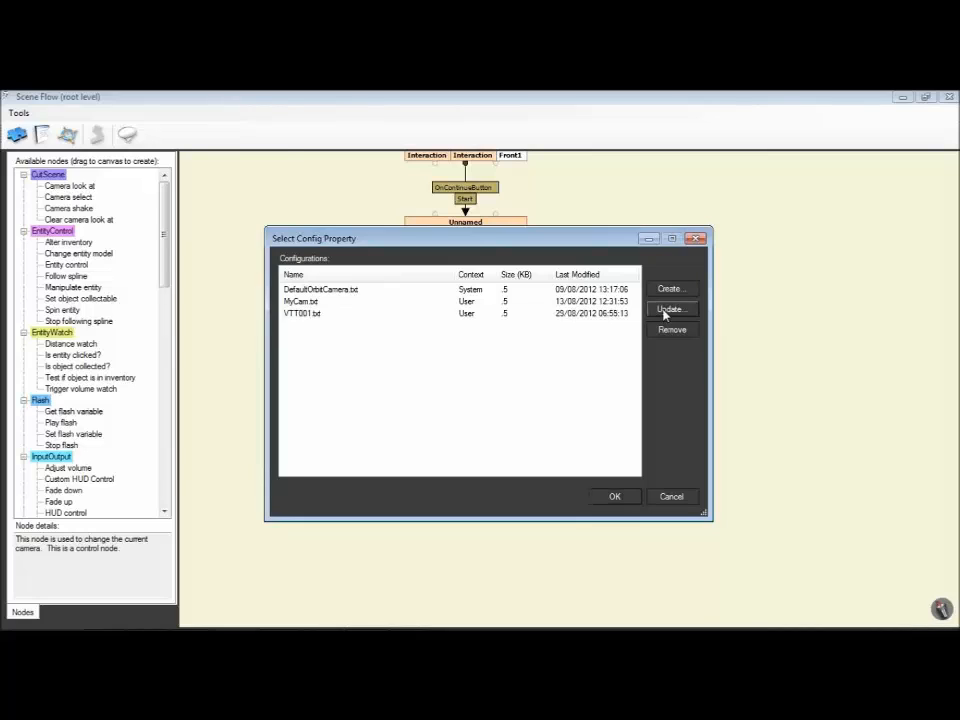
{"action": "left_click_drag", "start_coordinate": [173, 121], "coordinate": [507, 186]}
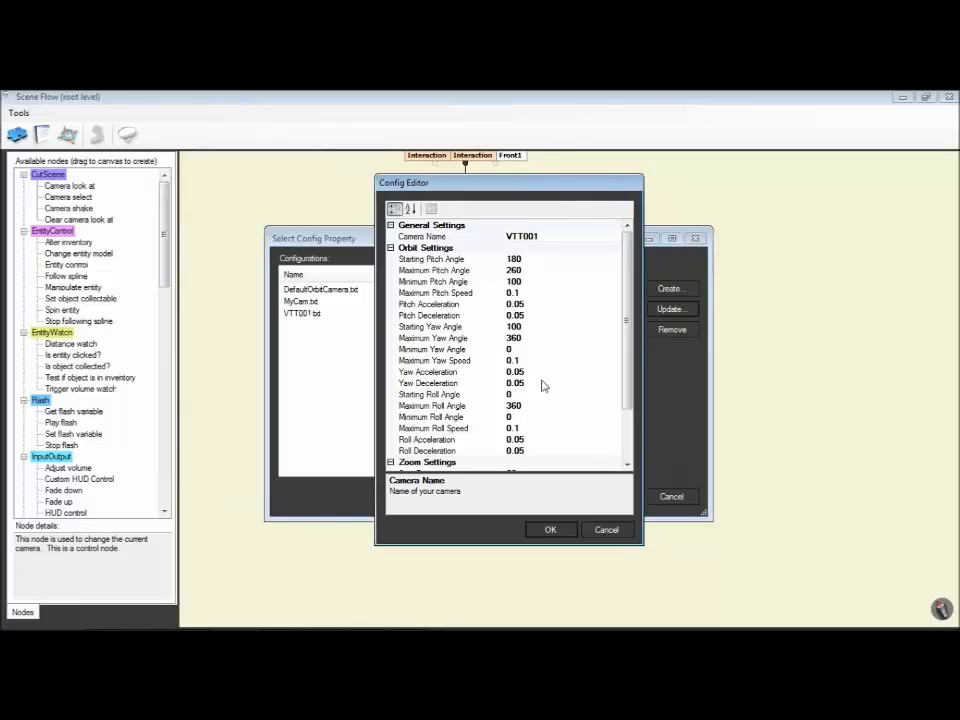
Step: Review VTT001's pitch, yaw, roll and start distance settings, and apply it as the node's camera config
{"action": "left_click", "coordinate": [433, 327]}
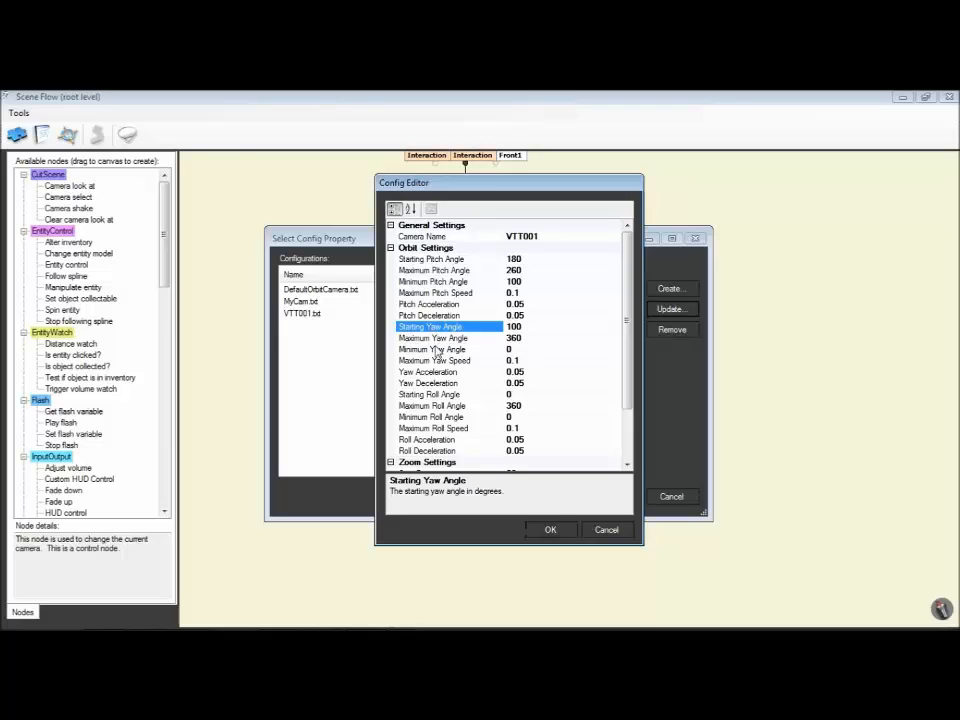
{"action": "left_click", "coordinate": [437, 260]}
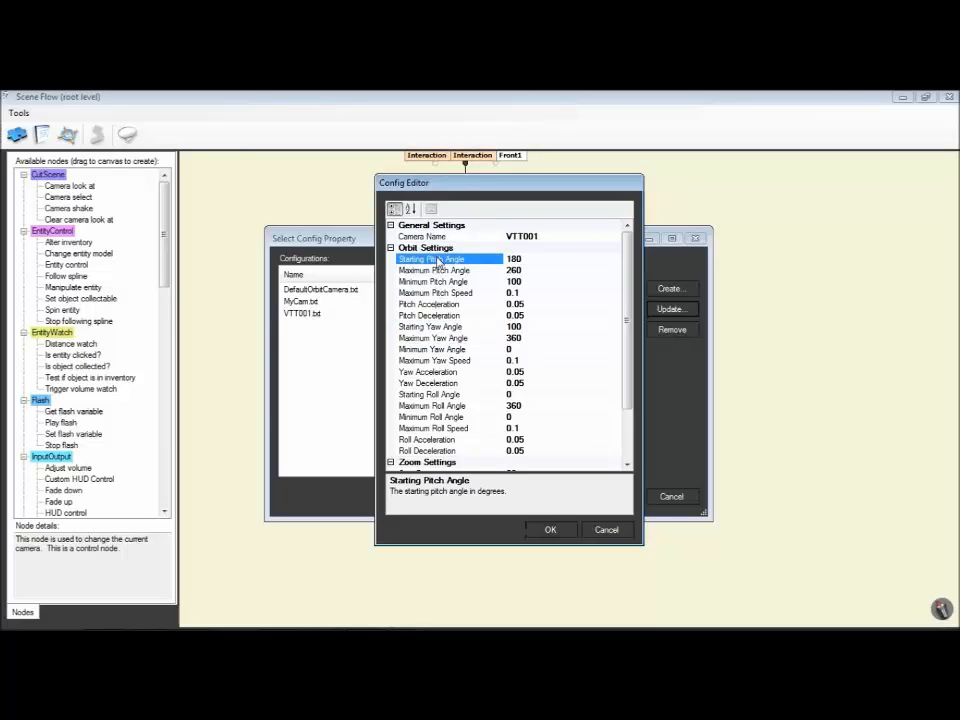
{"action": "left_click", "coordinate": [438, 427]}
{"action": "left_click", "coordinate": [436, 408]}
{"action": "left_click", "coordinate": [438, 418]}
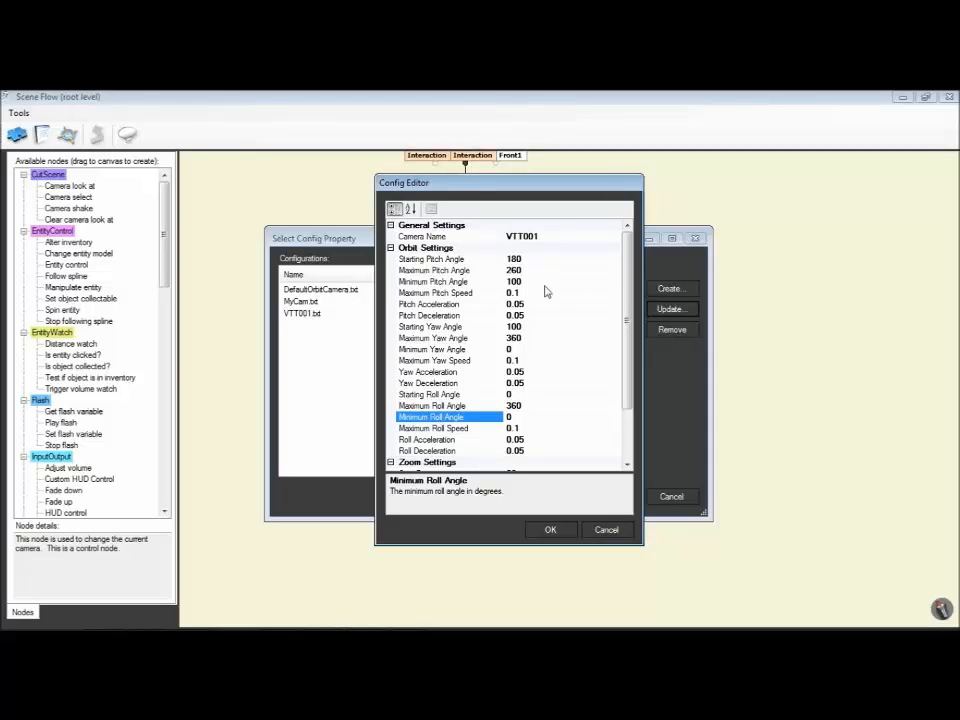
{"action": "scroll", "coordinate": [520, 400], "scroll_direction": "down", "scroll_amount": 2}
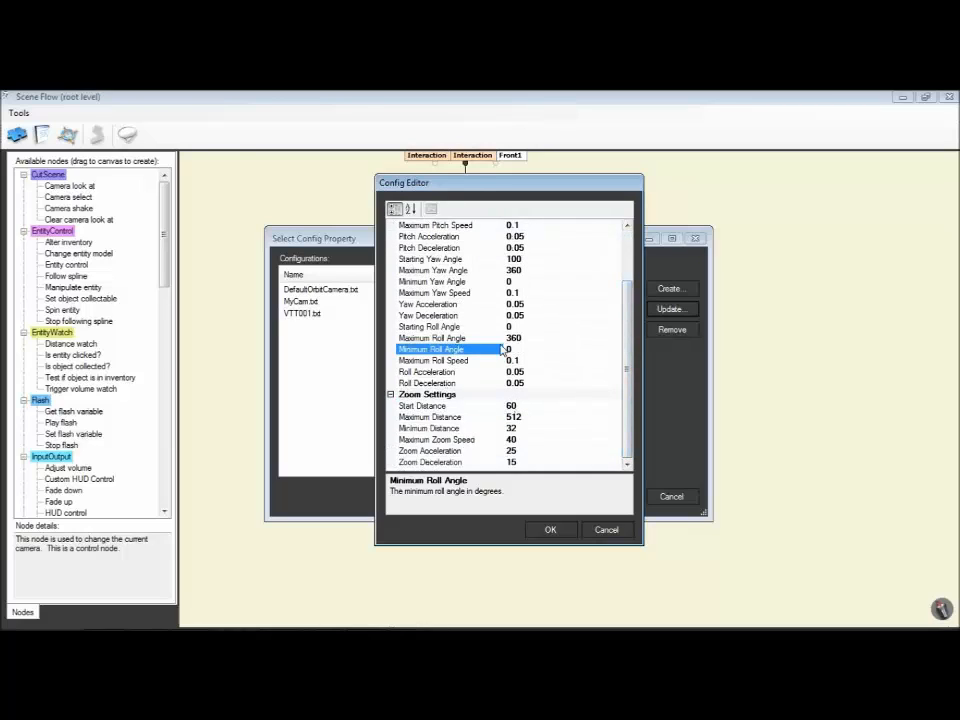
{"action": "left_click", "coordinate": [420, 405]}
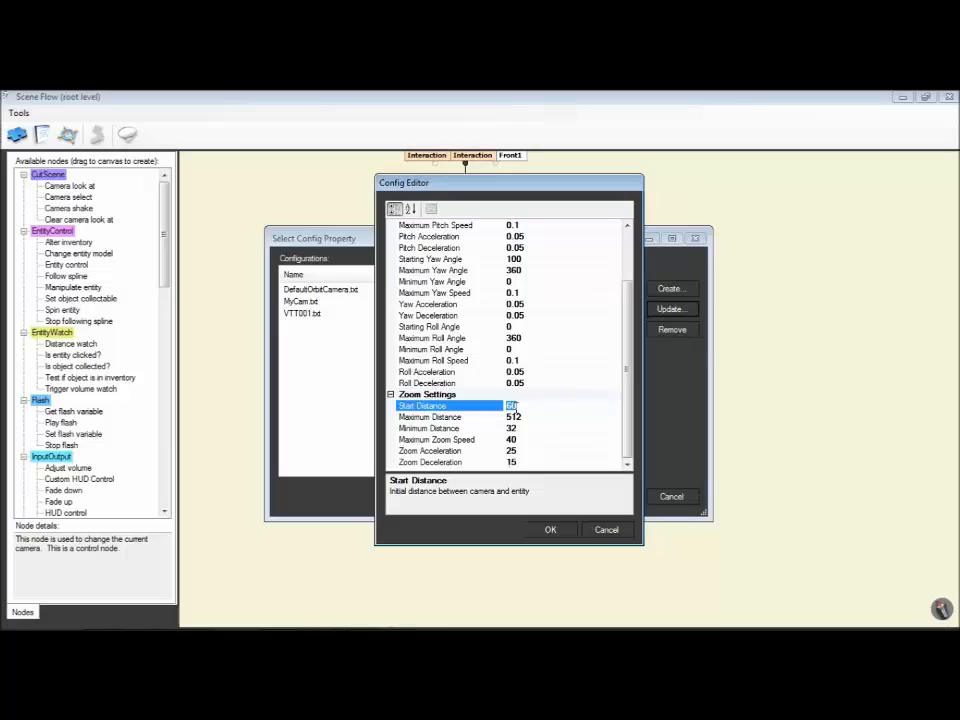
{"action": "left_click", "coordinate": [550, 529]}
{"action": "left_click", "coordinate": [613, 498]}
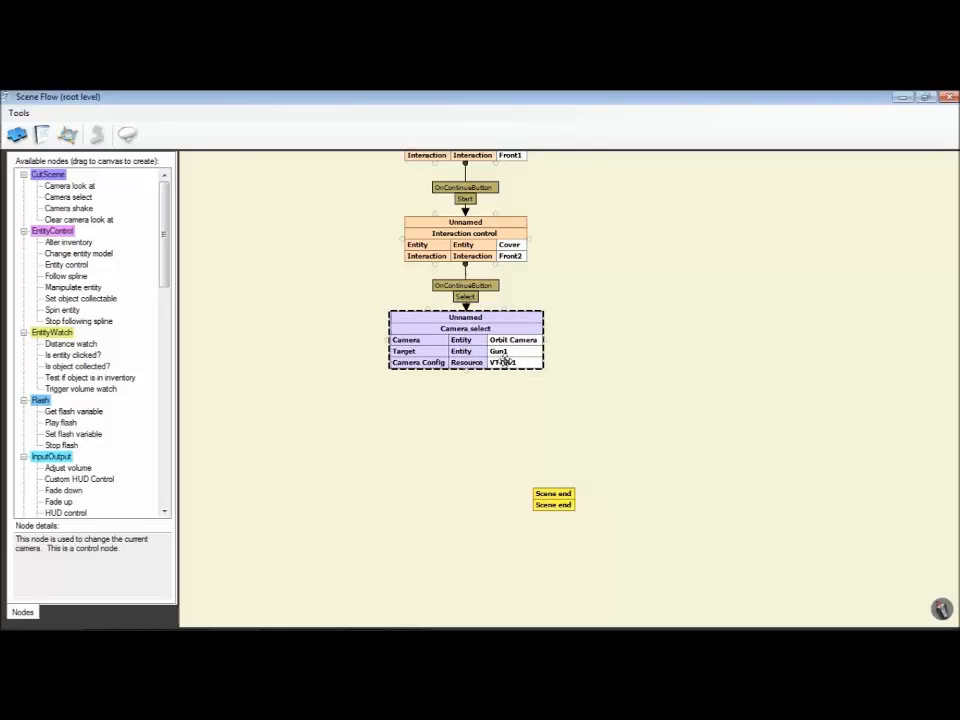
Step: Add a Custom HUD Control node below Camera select, link Camera select's OnComplete to its Alter HUD, and move Scene end out of the way
{"action": "left_click_drag", "start_coordinate": [570, 500], "coordinate": [661, 413]}
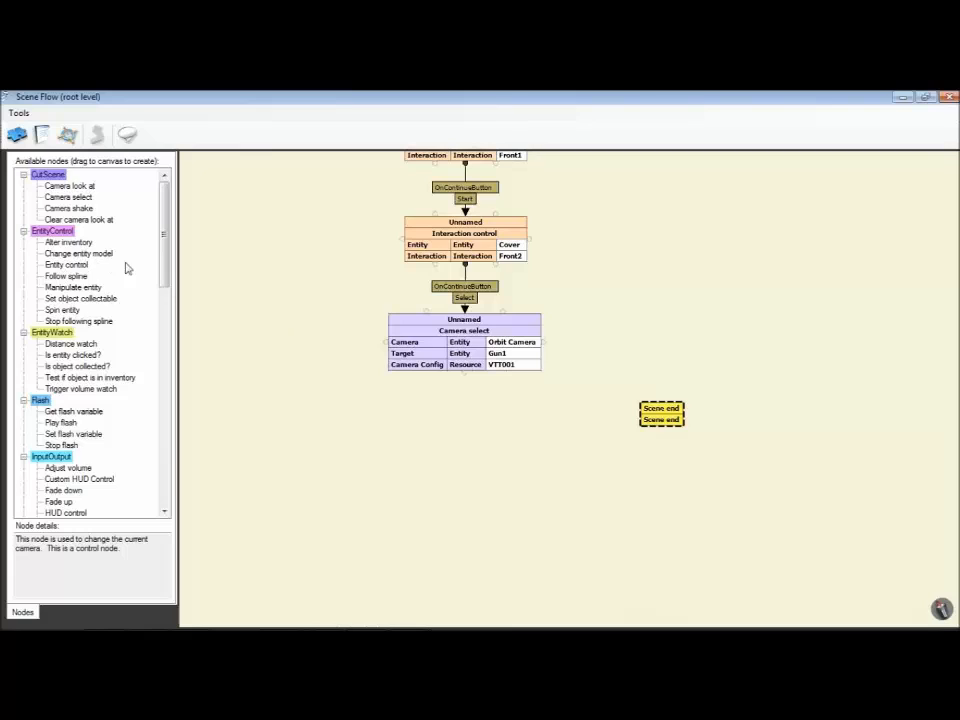
{"action": "left_click_drag", "start_coordinate": [165, 253], "coordinate": [181, 318]}
{"action": "left_click_drag", "start_coordinate": [78, 279], "coordinate": [466, 437]}
{"action": "left_click_drag", "start_coordinate": [464, 374], "coordinate": [465, 416]}
{"action": "left_click_drag", "start_coordinate": [676, 412], "coordinate": [668, 222]}
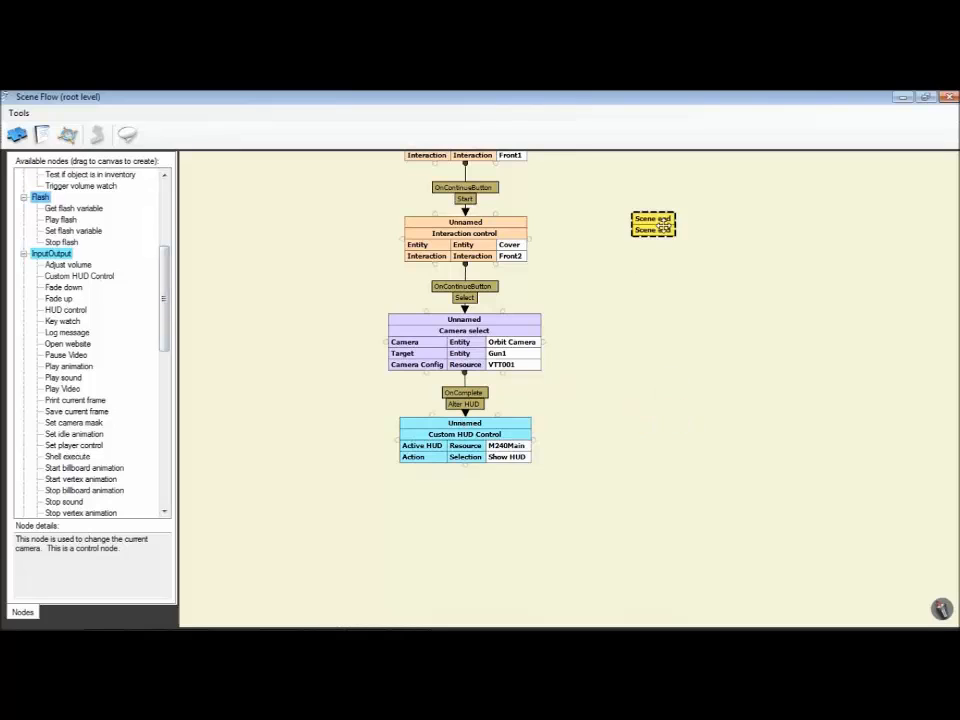
Step: Clone the Custom HUD Control node, place the copy to its right, and set the copy's action to Hide Group
{"action": "left_click", "coordinate": [468, 437]}
{"action": "right_click", "coordinate": [468, 436]}
{"action": "left_click", "coordinate": [530, 459]}
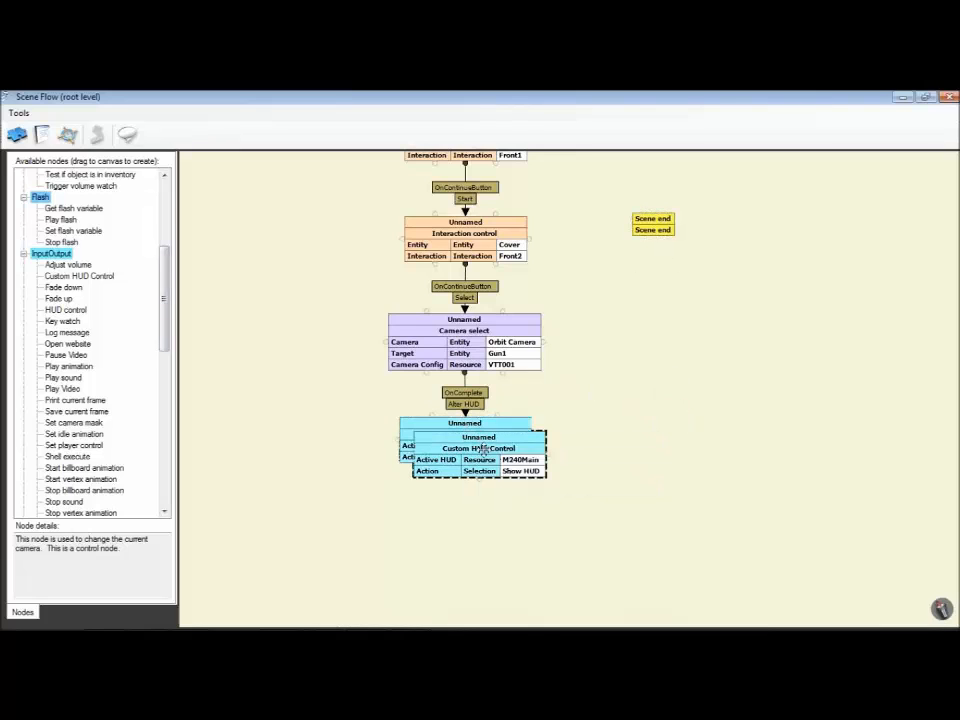
{"action": "left_click_drag", "start_coordinate": [537, 465], "coordinate": [745, 460]}
{"action": "double_click", "coordinate": [743, 463]}
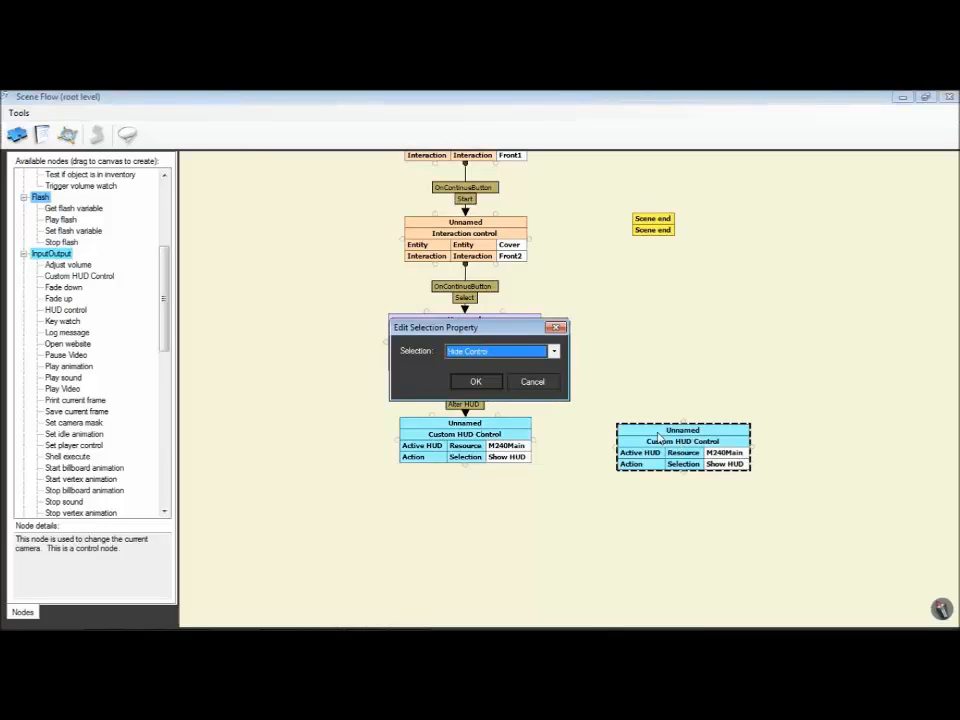
{"action": "key", "text": "Down"}
{"action": "left_click", "coordinate": [474, 383]}
Step: Set the Hide Group node's group to InfoPanel and link the Show HUD node's OnComplete to its Alter HUD
{"action": "double_click", "coordinate": [735, 470]}
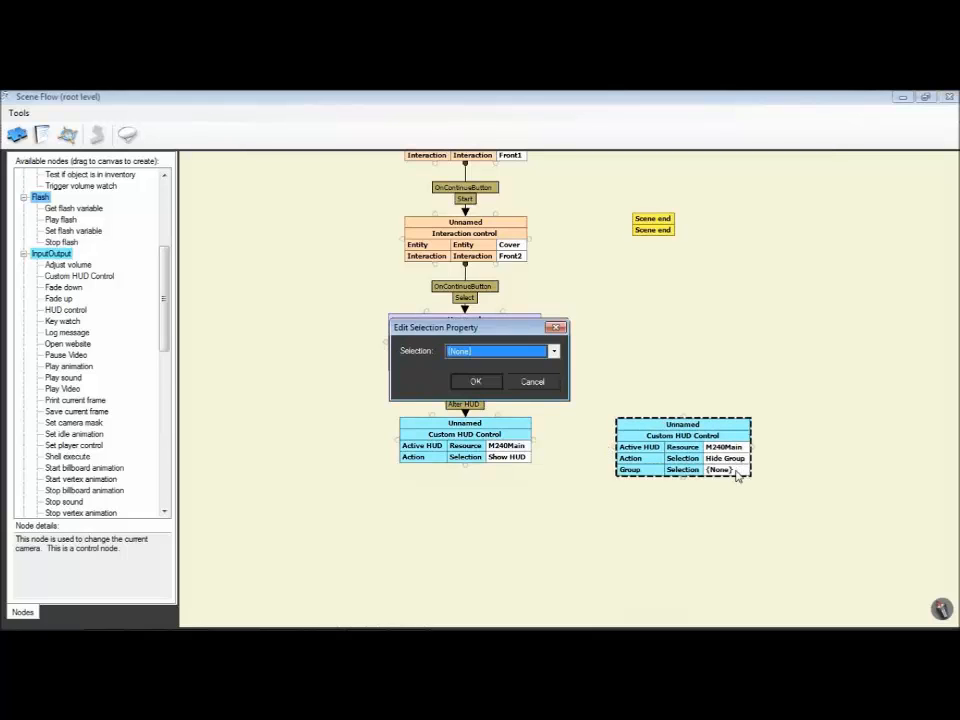
{"action": "left_click", "coordinate": [474, 381]}
{"action": "left_click_drag", "start_coordinate": [538, 438], "coordinate": [656, 429]}
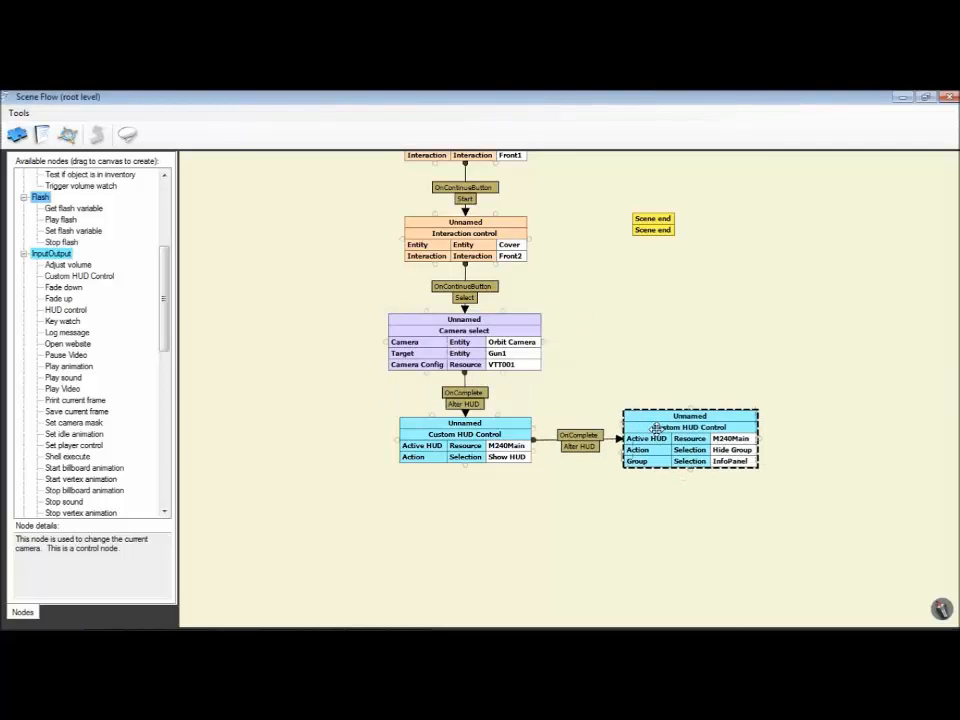
Step: Close the scene flow, export the RifleDemo journey, dismiss the status report, and run the journey in the VBS Worlds Player
{"action": "left_click", "coordinate": [948, 99]}
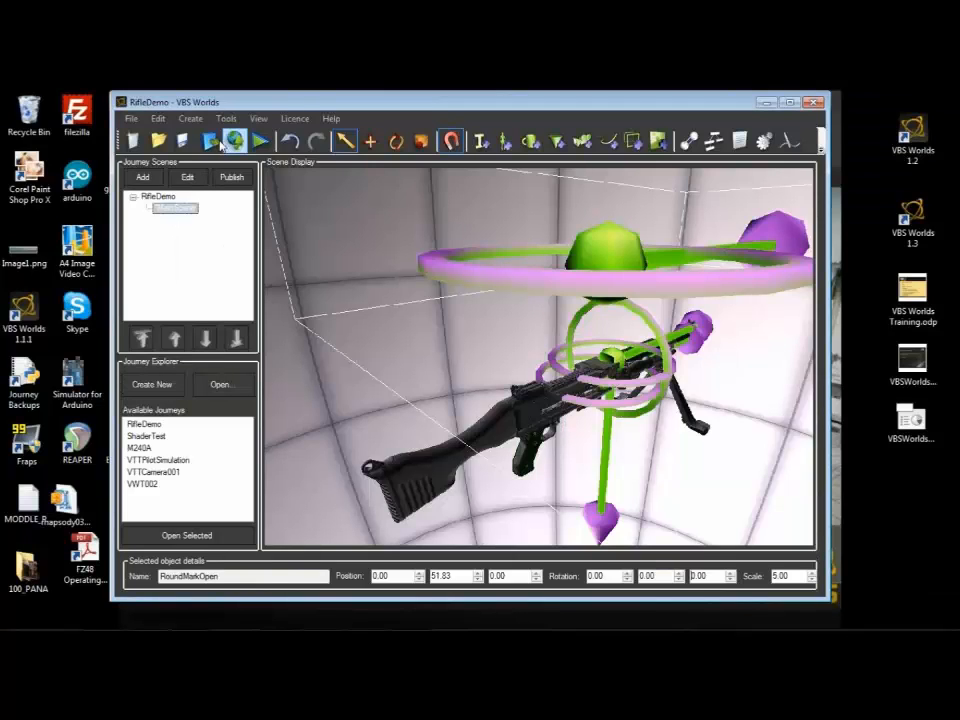
{"action": "left_click", "coordinate": [210, 142]}
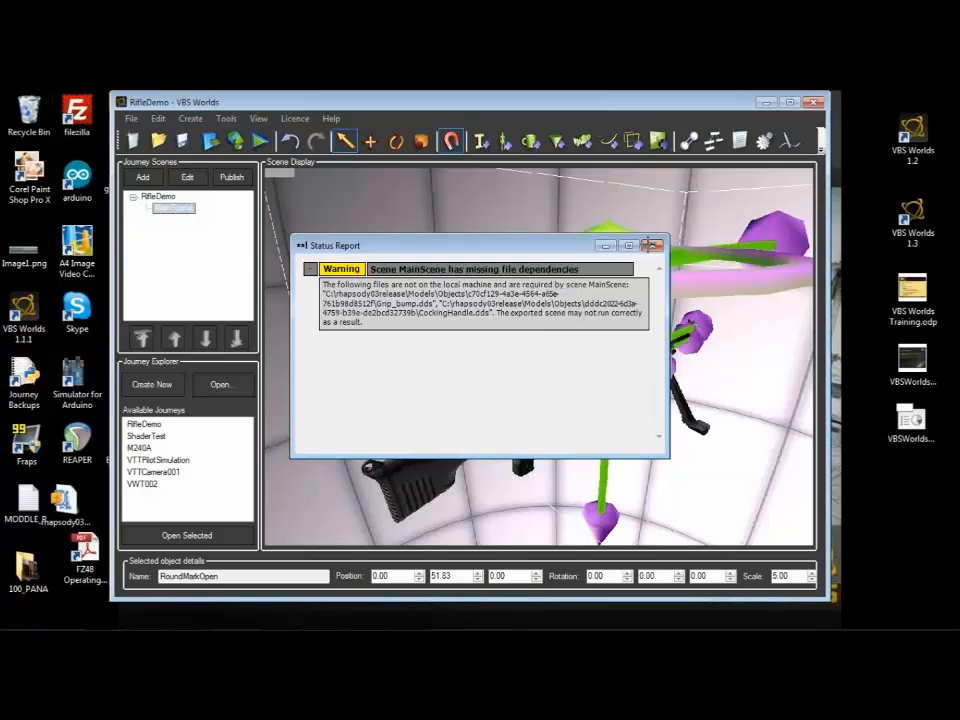
{"action": "left_click", "coordinate": [652, 245]}
{"action": "left_click", "coordinate": [266, 144]}
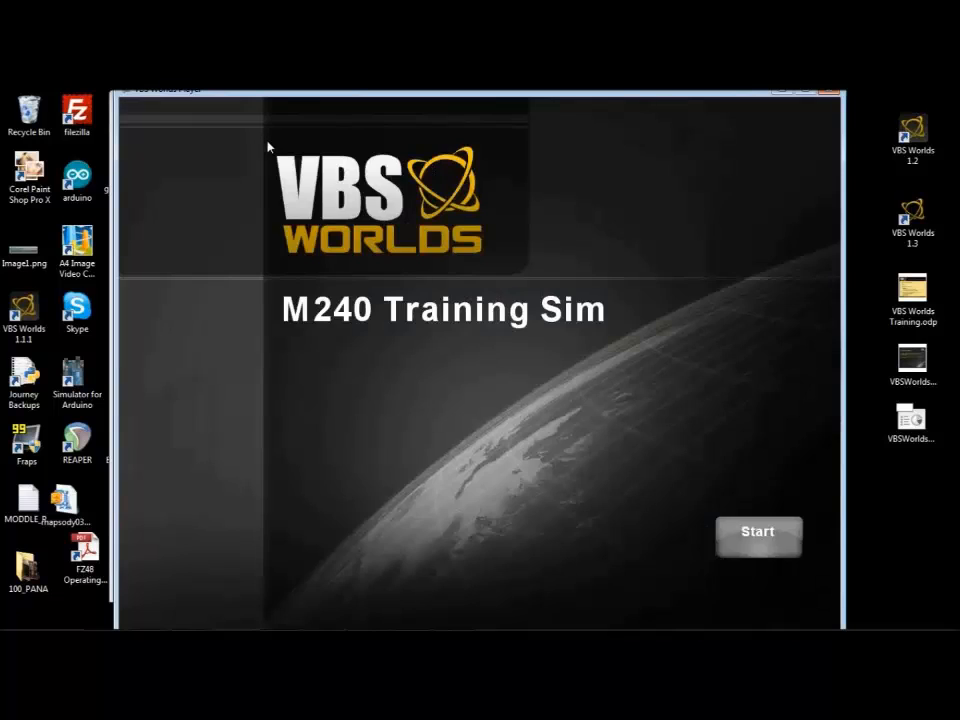
Step: Test the journey by passing the Start and Begin intro screens, orbiting and zooming around the rifle, and closing the player
{"action": "left_click", "coordinate": [773, 541]}
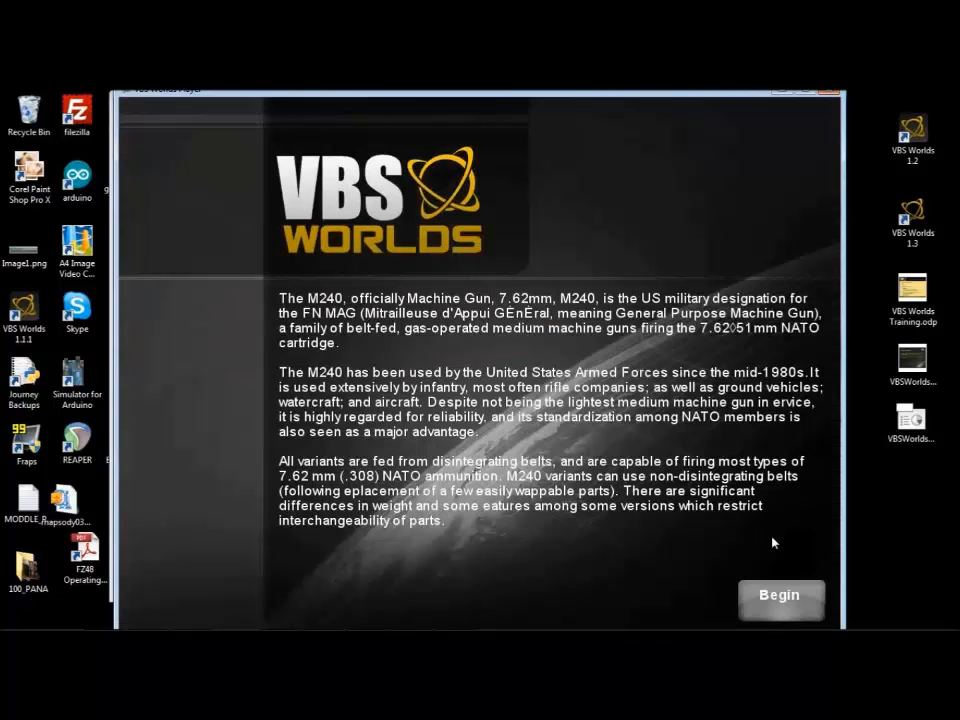
{"action": "left_click", "coordinate": [781, 598]}
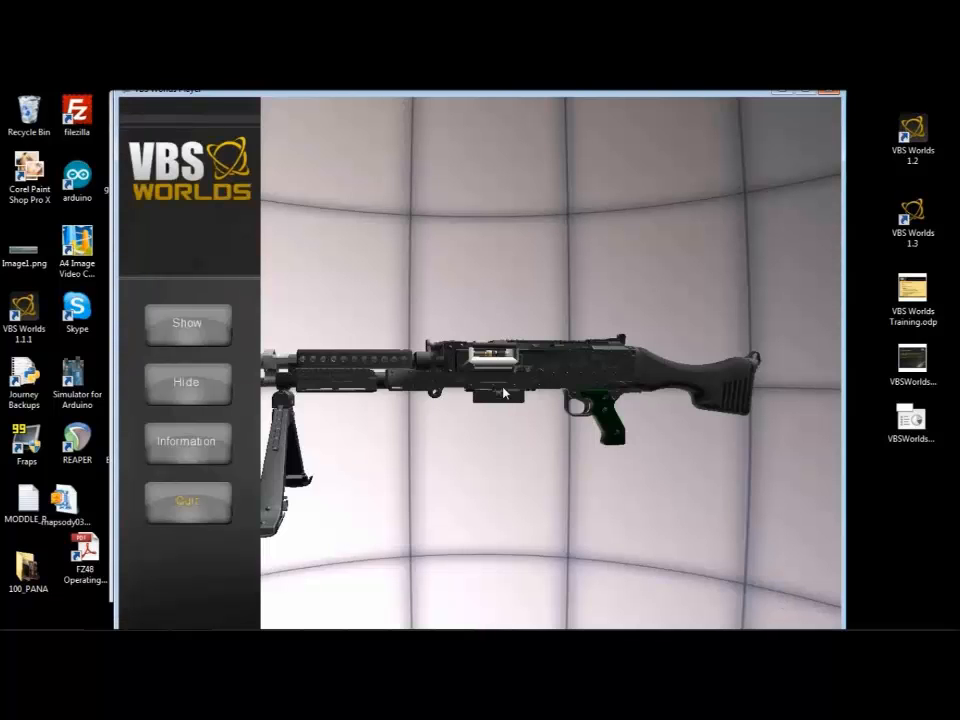
{"action": "left_click_drag", "start_coordinate": [490, 355], "coordinate": [707, 389]}
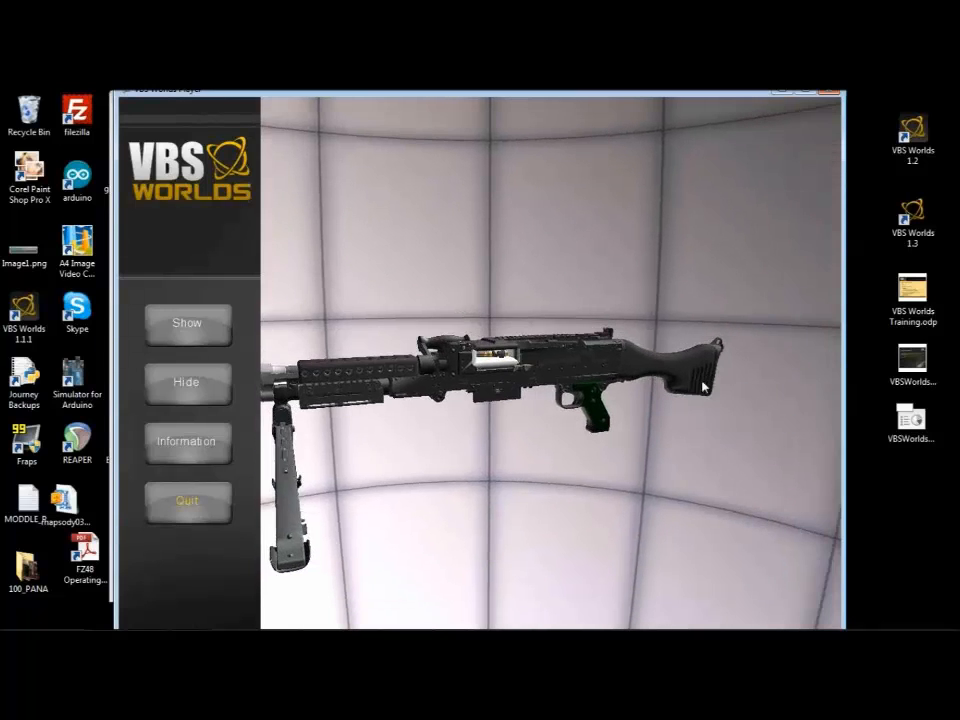
{"action": "left_click_drag", "start_coordinate": [405, 352], "coordinate": [350, 369]}
{"action": "scroll", "coordinate": [349, 369], "scroll_direction": "down", "scroll_amount": 2}
{"action": "scroll", "coordinate": [348, 368], "scroll_direction": "up", "scroll_amount": 6}
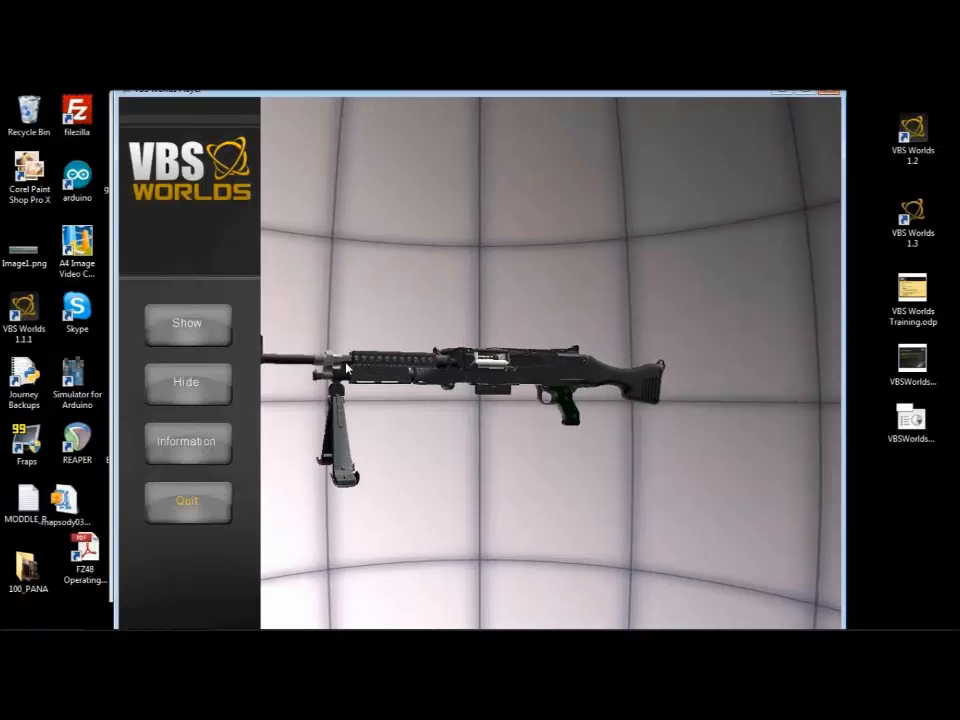
{"action": "left_click_drag", "start_coordinate": [489, 453], "coordinate": [477, 345]}
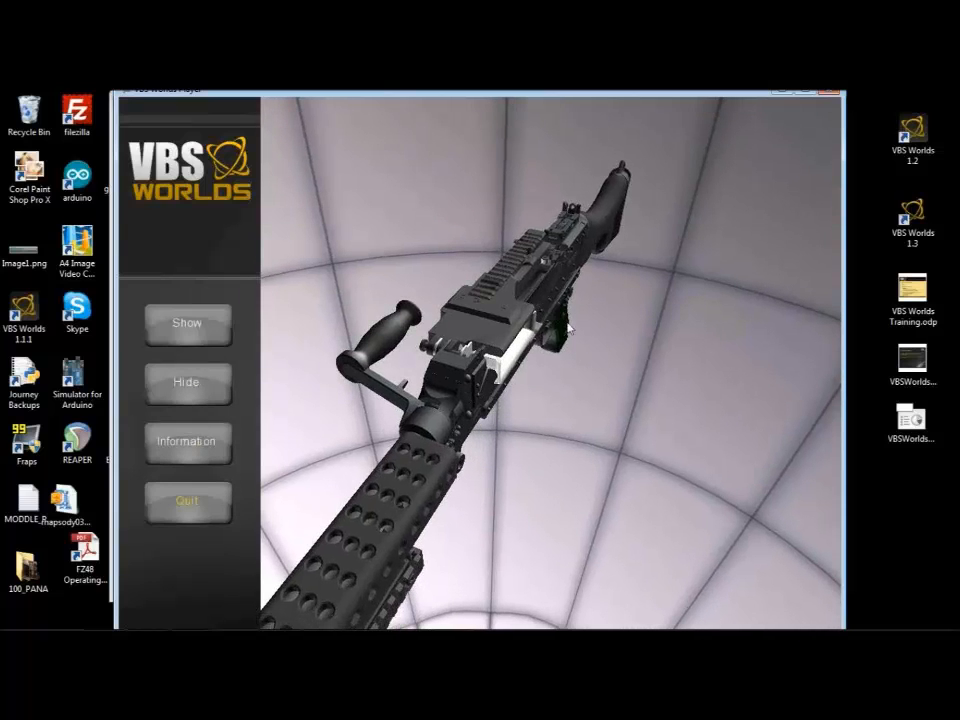
{"action": "left_click_drag", "start_coordinate": [555, 379], "coordinate": [517, 320]}
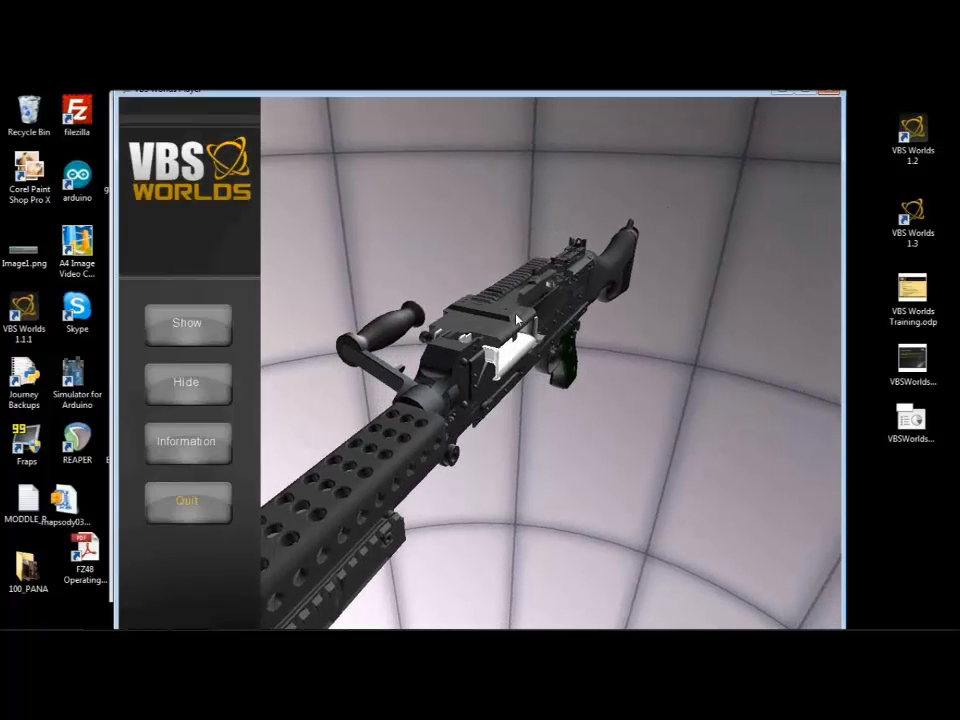
{"action": "left_click", "coordinate": [827, 94]}
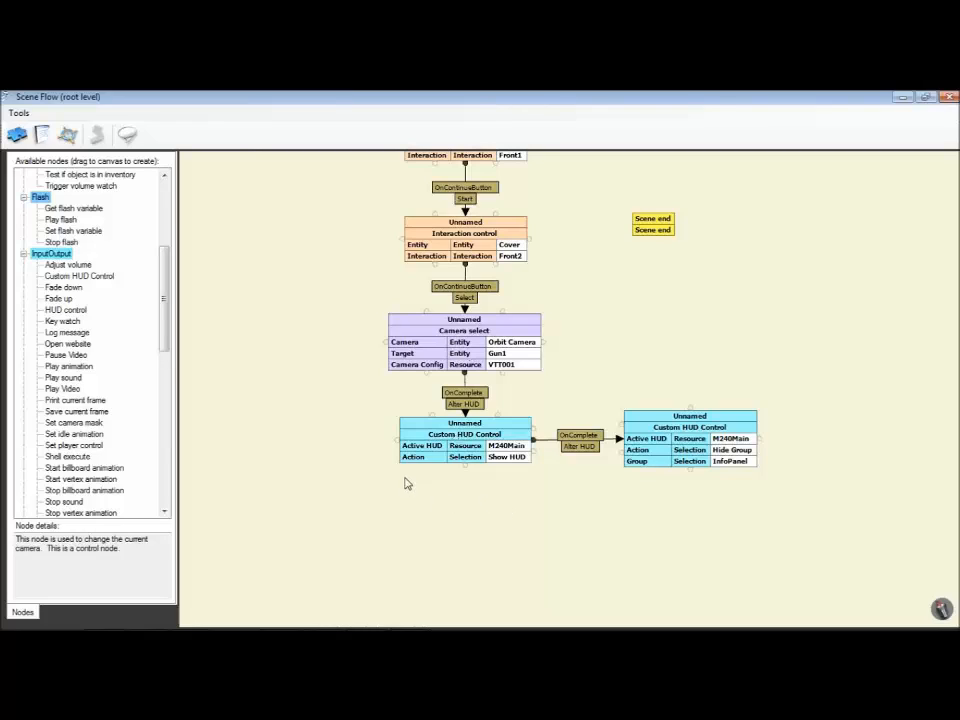
Step: Clone the InfoPanel Hide Group node and place the copy in the free space left of the Show HUD node
{"action": "right_click", "coordinate": [453, 481]}
{"action": "left_click", "coordinate": [370, 475]}
{"action": "scroll", "coordinate": [610, 507], "scroll_direction": "down", "scroll_amount": 3}
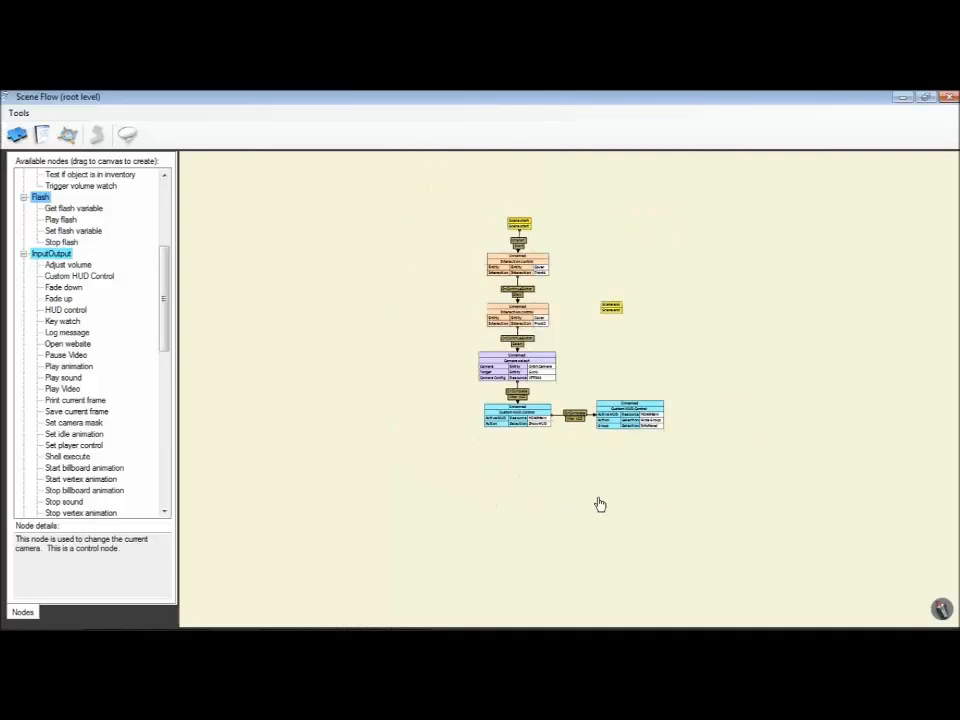
{"action": "scroll", "coordinate": [555, 495], "scroll_direction": "up", "scroll_amount": 3}
{"action": "left_click", "coordinate": [678, 458]}
{"action": "right_click", "coordinate": [678, 458]}
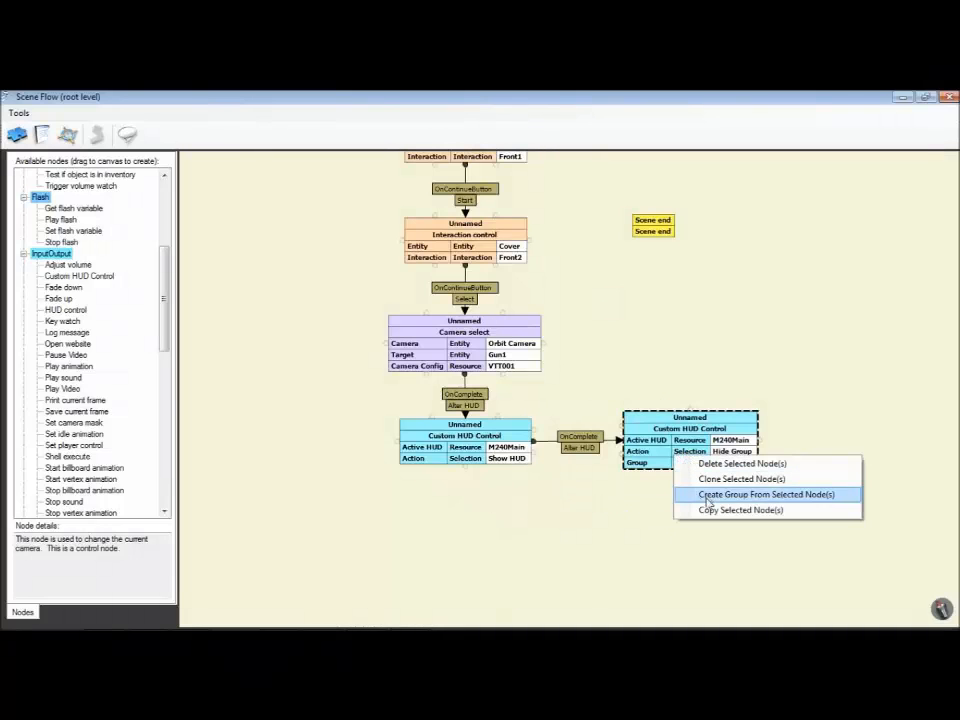
{"action": "left_click", "coordinate": [706, 479]}
{"action": "left_click_drag", "start_coordinate": [705, 468], "coordinate": [280, 446]}
{"action": "left_click", "coordinate": [377, 516]}
{"action": "left_click_drag", "start_coordinate": [464, 518], "coordinate": [611, 529]}
{"action": "right_click", "coordinate": [611, 527]}
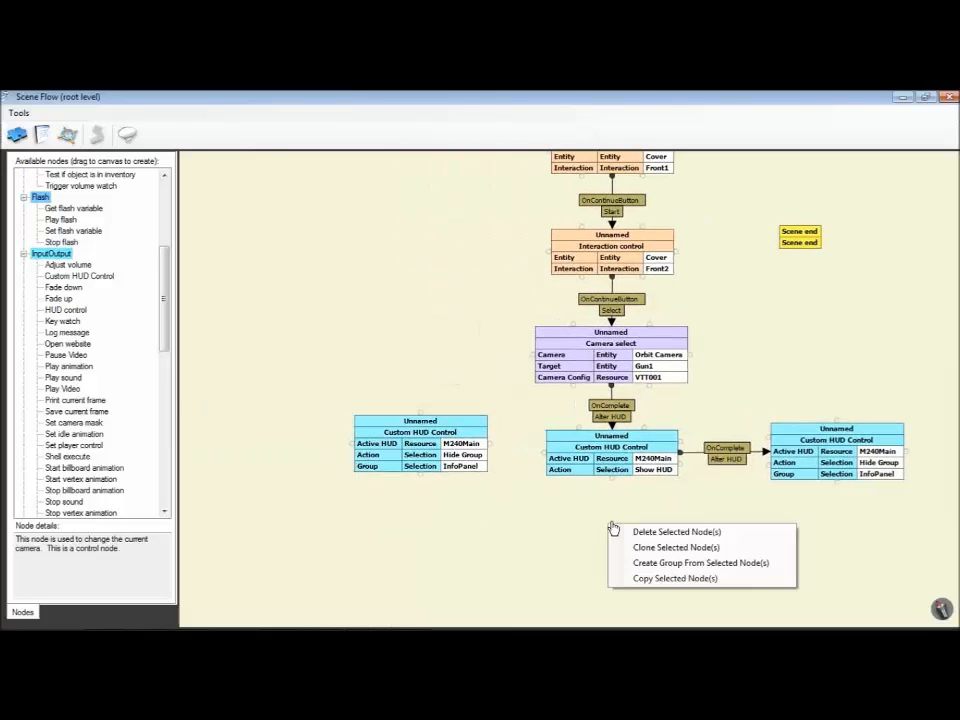
{"action": "left_click_drag", "start_coordinate": [388, 465], "coordinate": [362, 455]}
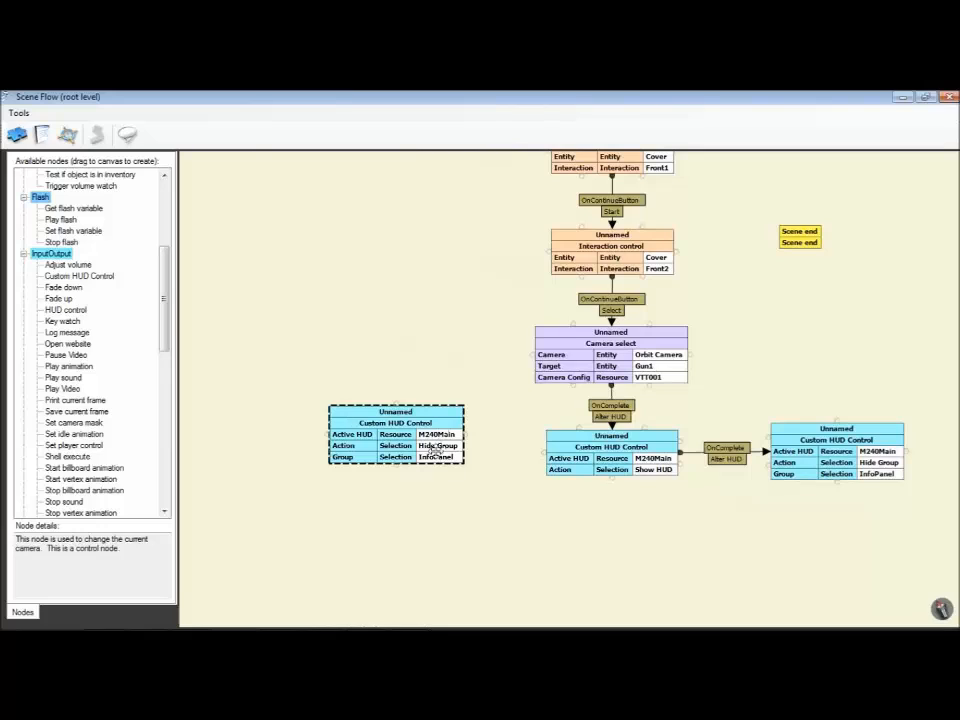
Step: Set the cloned HUD node's action to Test Button and its control to the Show button
{"action": "double_click", "coordinate": [436, 449]}
{"action": "scroll", "coordinate": [436, 458], "scroll_direction": "down", "scroll_amount": 3}
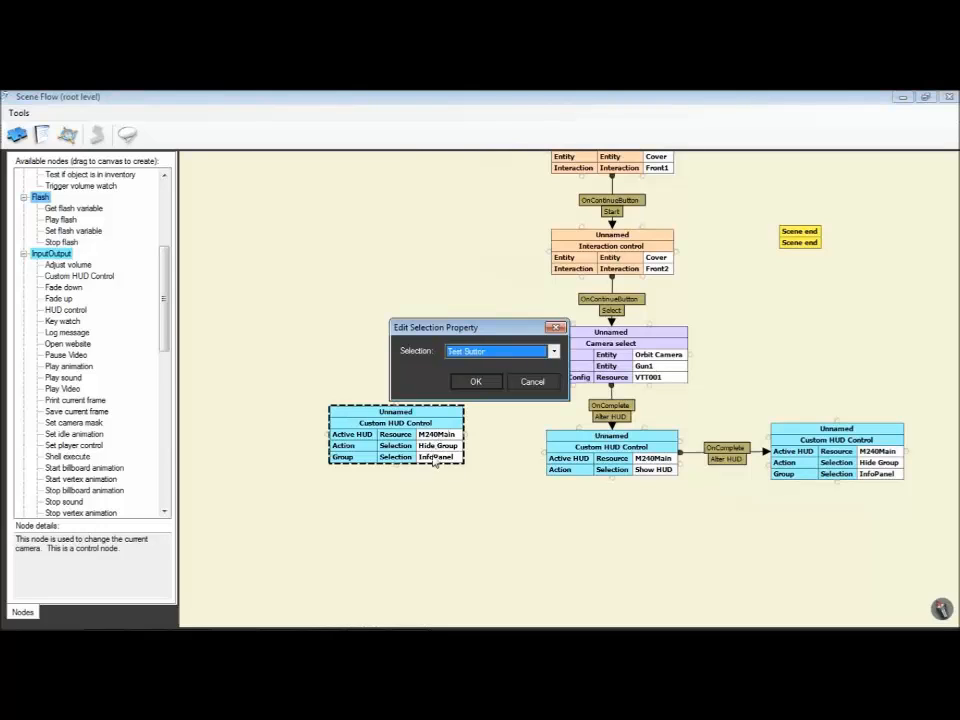
{"action": "left_click", "coordinate": [477, 384]}
{"action": "double_click", "coordinate": [431, 457]}
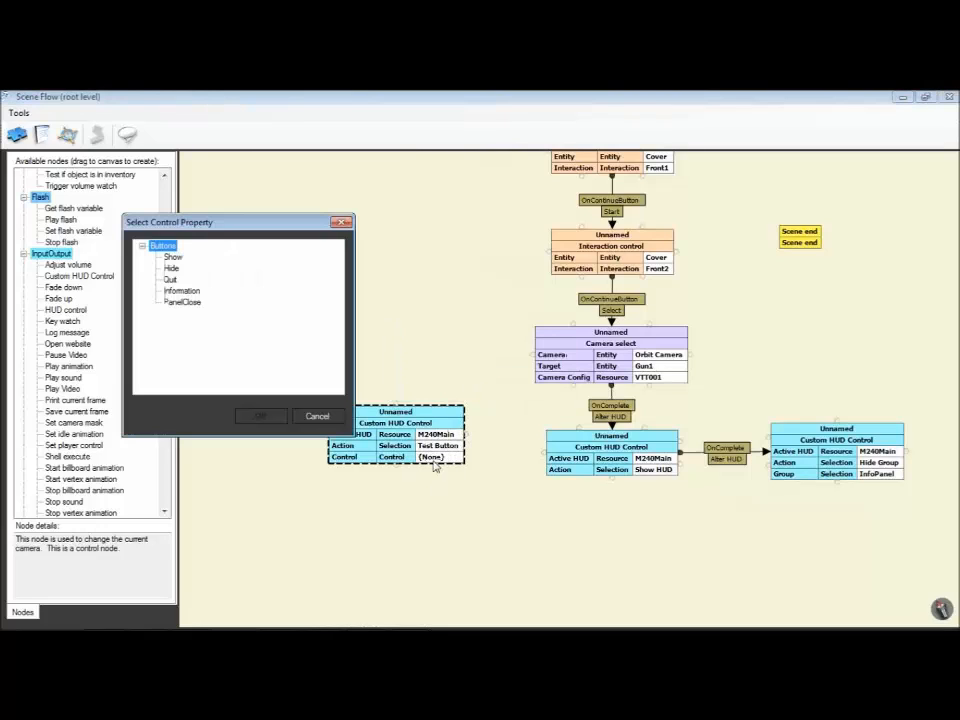
{"action": "left_click", "coordinate": [173, 257]}
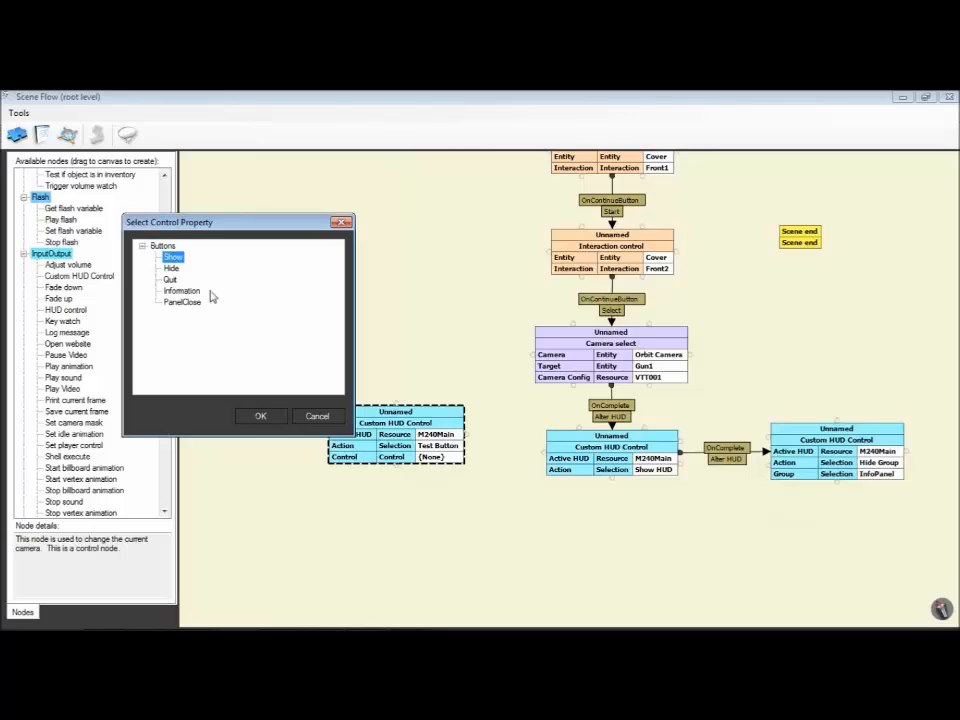
{"action": "left_click", "coordinate": [260, 416]}
{"action": "mouse_move", "coordinate": [390, 438]}
{"action": "left_mouse_down"}
{"action": "mouse_move", "coordinate": [358, 397]}
{"action": "mouse_move", "coordinate": [374, 502]}
{"action": "left_mouse_up"}
Step: Clone the Show Test Button node, set the copy's control to the Hide button, and arrange the two nodes one above the other
{"action": "right_click", "coordinate": [359, 398]}
{"action": "left_click", "coordinate": [378, 427]}
{"action": "double_click", "coordinate": [436, 523]}
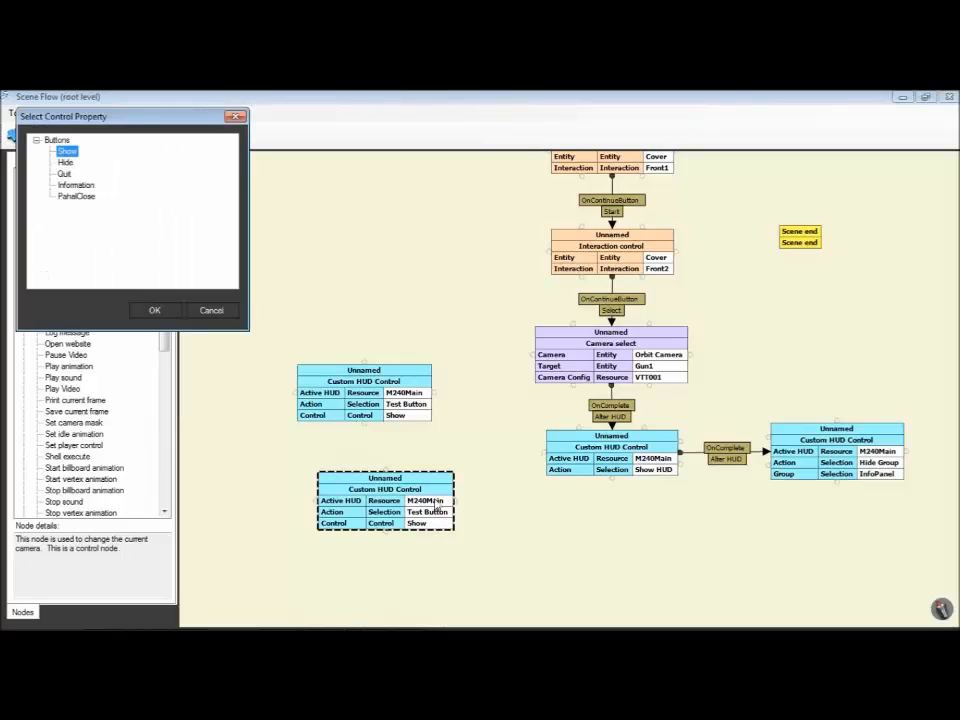
{"action": "left_click", "coordinate": [65, 162]}
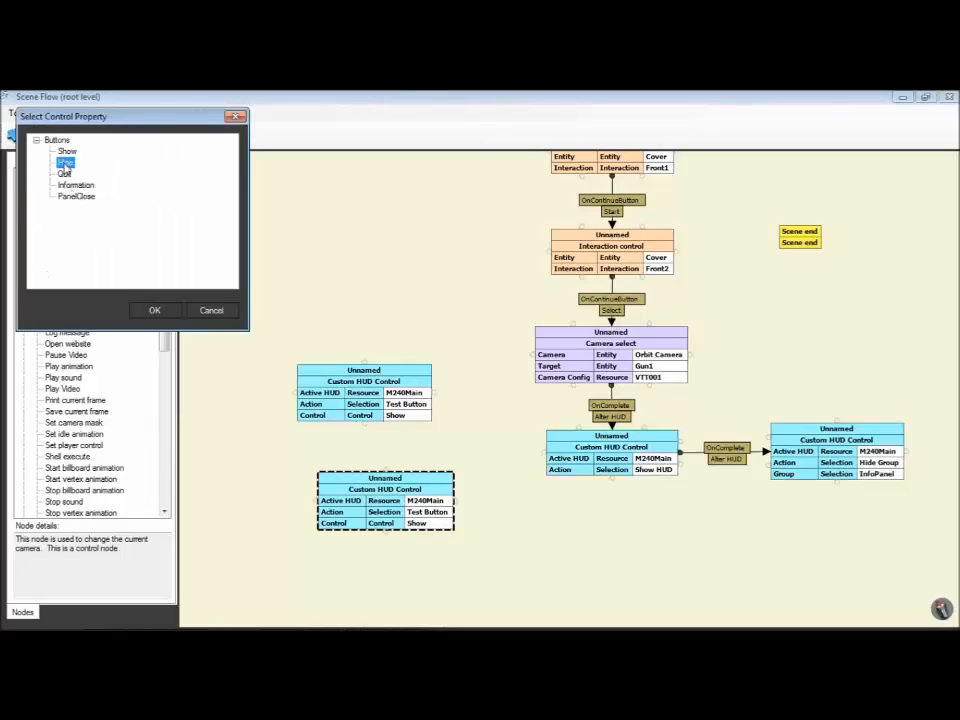
{"action": "left_click", "coordinate": [154, 310]}
{"action": "left_click_drag", "start_coordinate": [381, 508], "coordinate": [345, 498]}
{"action": "left_click_drag", "start_coordinate": [364, 408], "coordinate": [353, 404]}
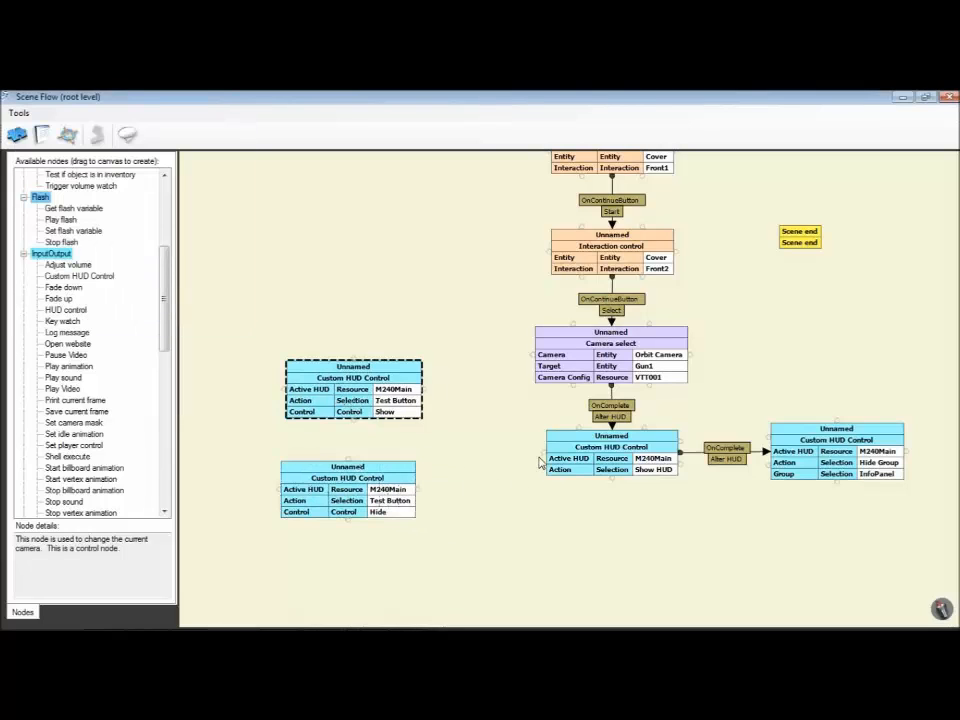
Step: Link the Show HUD node's OnComplete to the Start of both Test Button nodes, and space the two nodes apart
{"action": "left_click_drag", "start_coordinate": [540, 462], "coordinate": [410, 395]}
{"action": "left_click", "coordinate": [489, 392]}
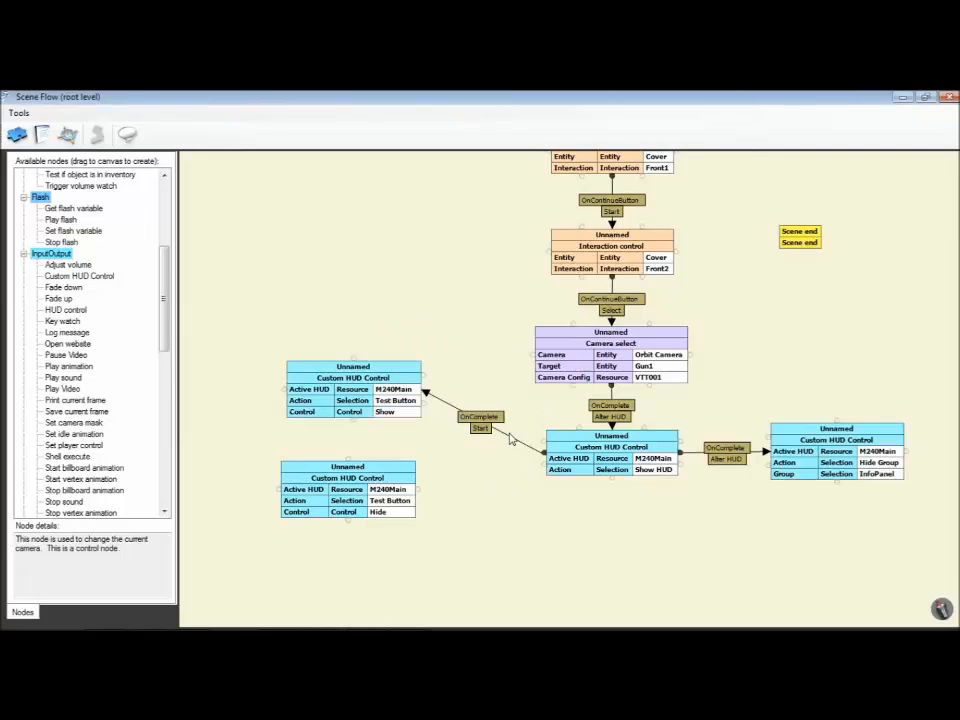
{"action": "left_click_drag", "start_coordinate": [538, 468], "coordinate": [405, 489]}
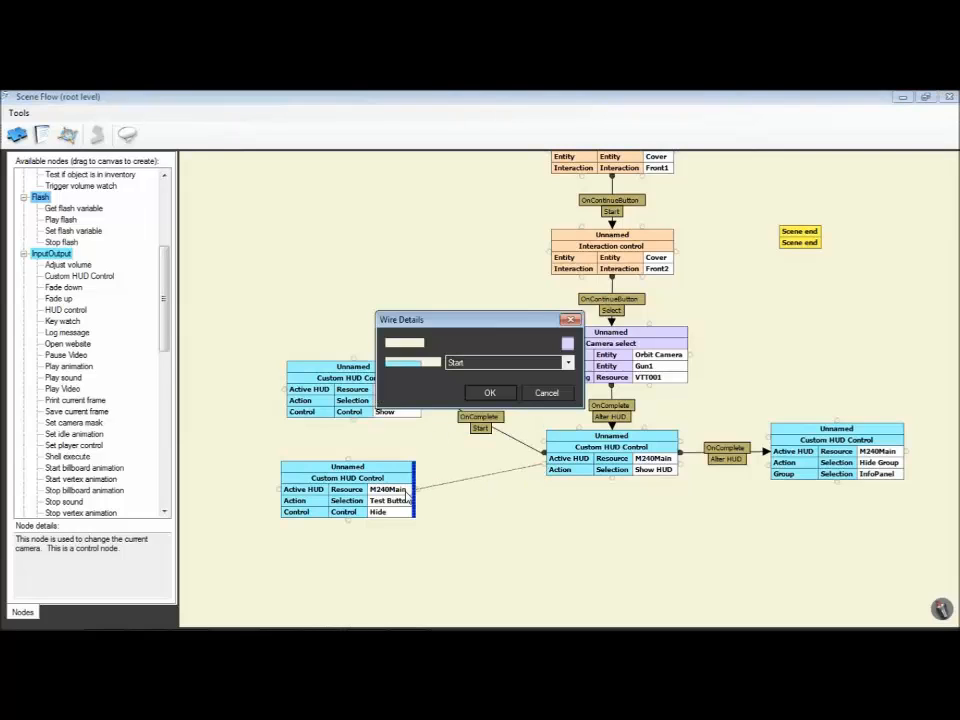
{"action": "left_click", "coordinate": [489, 392]}
{"action": "left_click", "coordinate": [350, 470]}
{"action": "left_click_drag", "start_coordinate": [350, 470], "coordinate": [358, 504]}
{"action": "left_click_drag", "start_coordinate": [360, 398], "coordinate": [357, 390]}
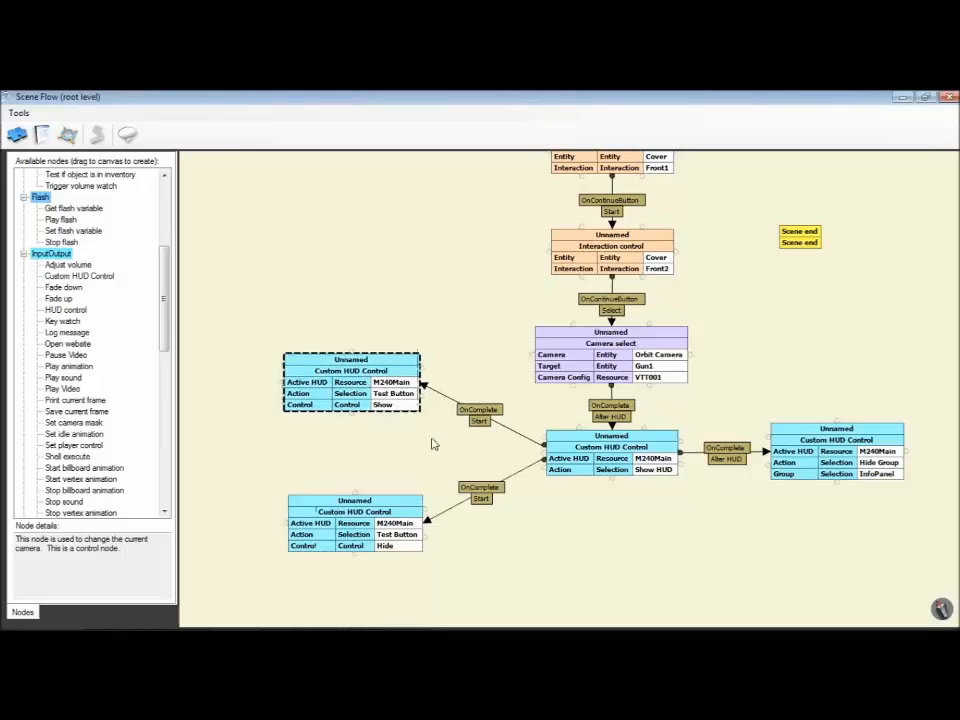
{"action": "left_click_drag", "start_coordinate": [336, 447], "coordinate": [552, 479]}
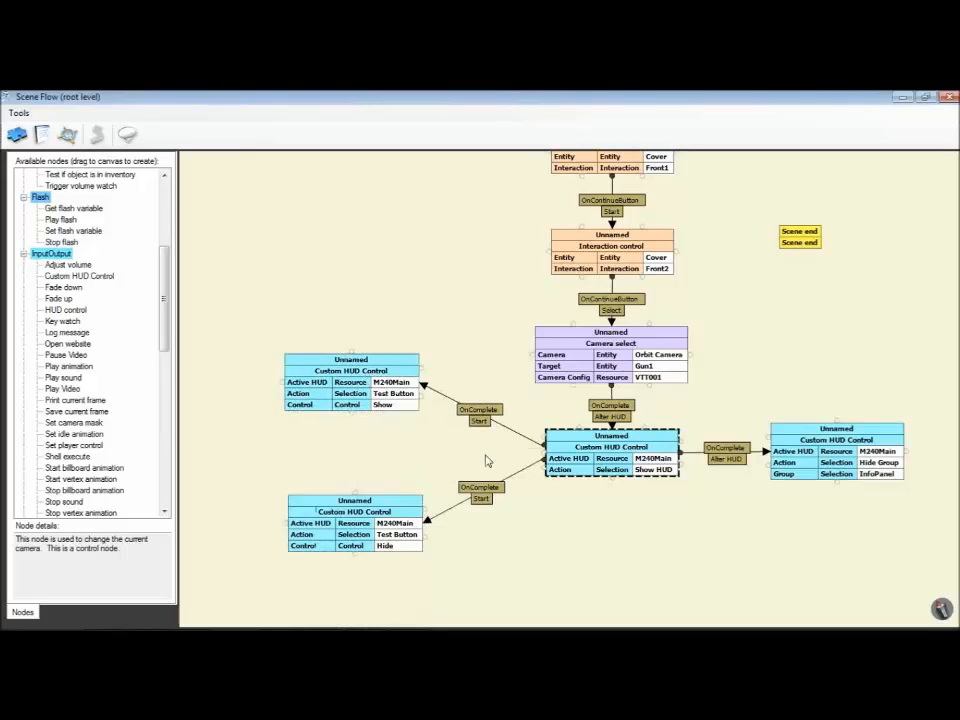
Step: Add a Manipulate entity node in the free space beyond the Test Button nodes and set its entity to Cover
{"action": "left_click_drag", "start_coordinate": [436, 462], "coordinate": [669, 452]}
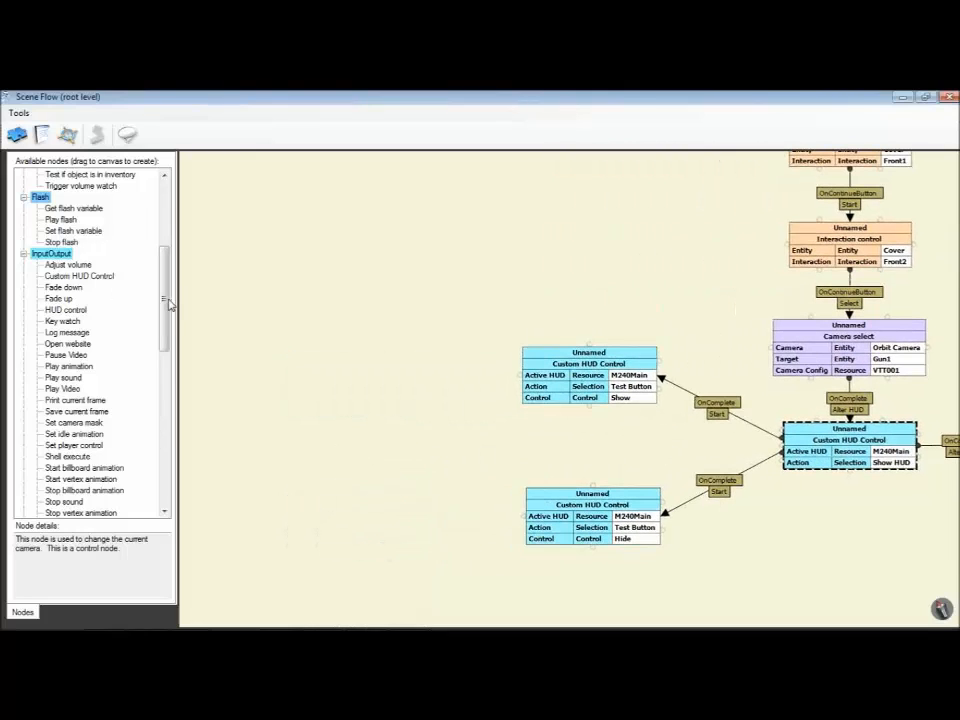
{"action": "scroll", "coordinate": [170, 305], "scroll_direction": "up", "scroll_amount": 6}
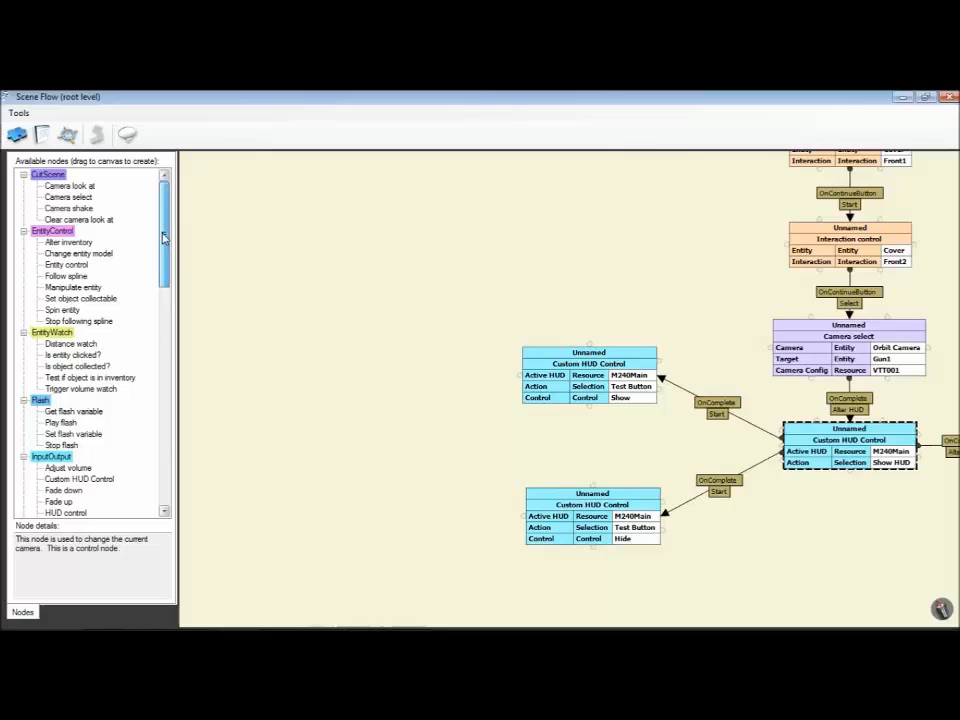
{"action": "left_click", "coordinate": [83, 293]}
{"action": "left_click_drag", "start_coordinate": [374, 382], "coordinate": [380, 350]}
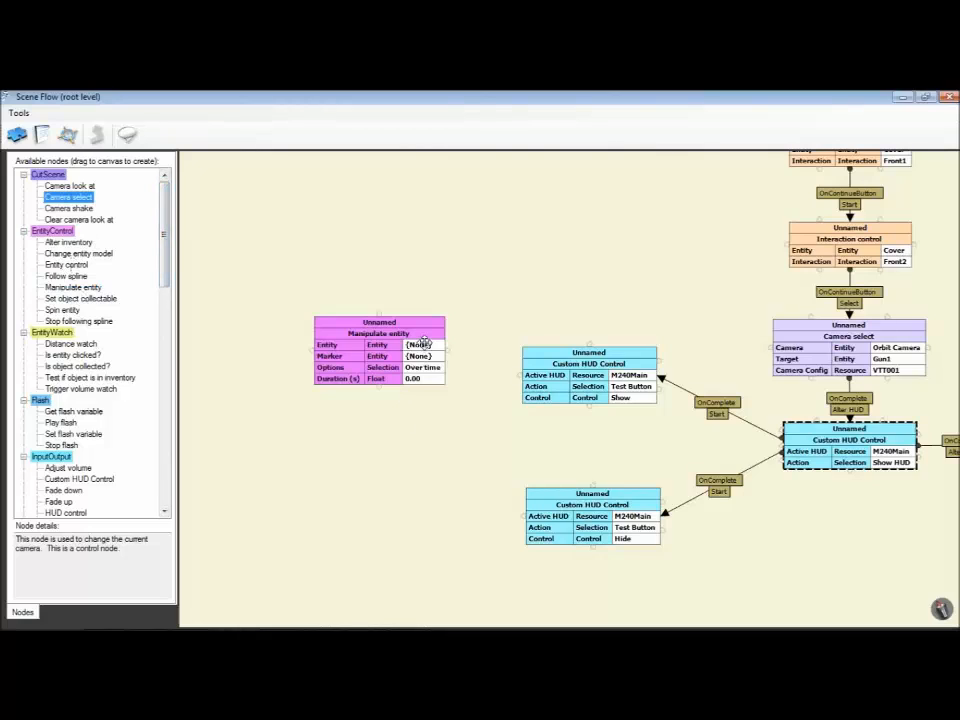
{"action": "double_click", "coordinate": [421, 346]}
{"action": "left_click", "coordinate": [414, 247]}
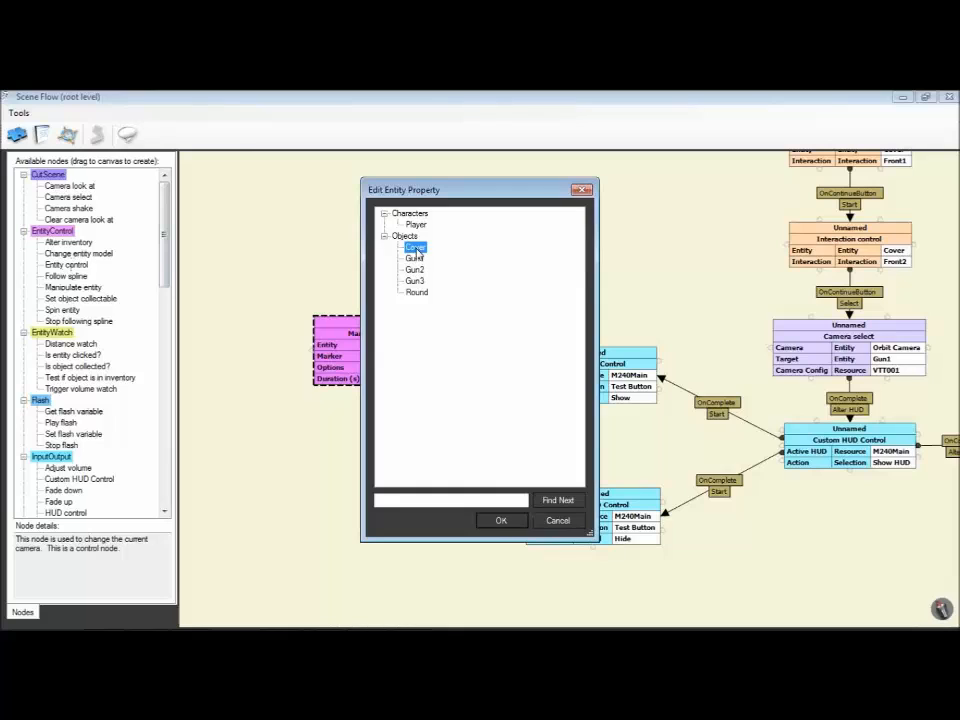
{"action": "left_click", "coordinate": [503, 520]}
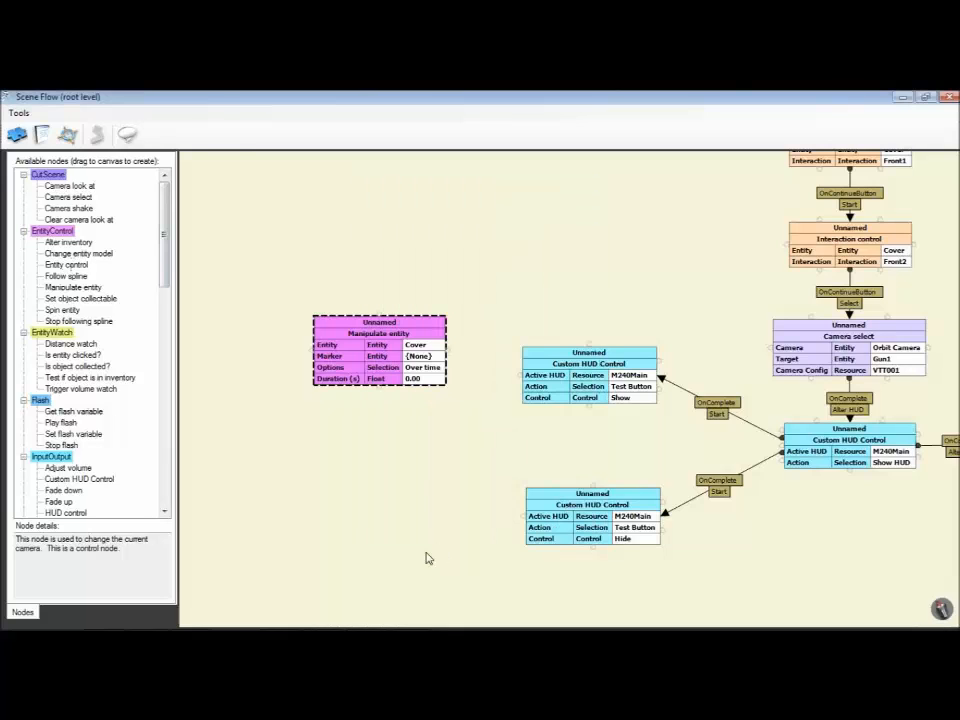
Step: Set the Cover node's marker to CoverMarkOpen and its duration to 2 seconds
{"action": "double_click", "coordinate": [430, 356]}
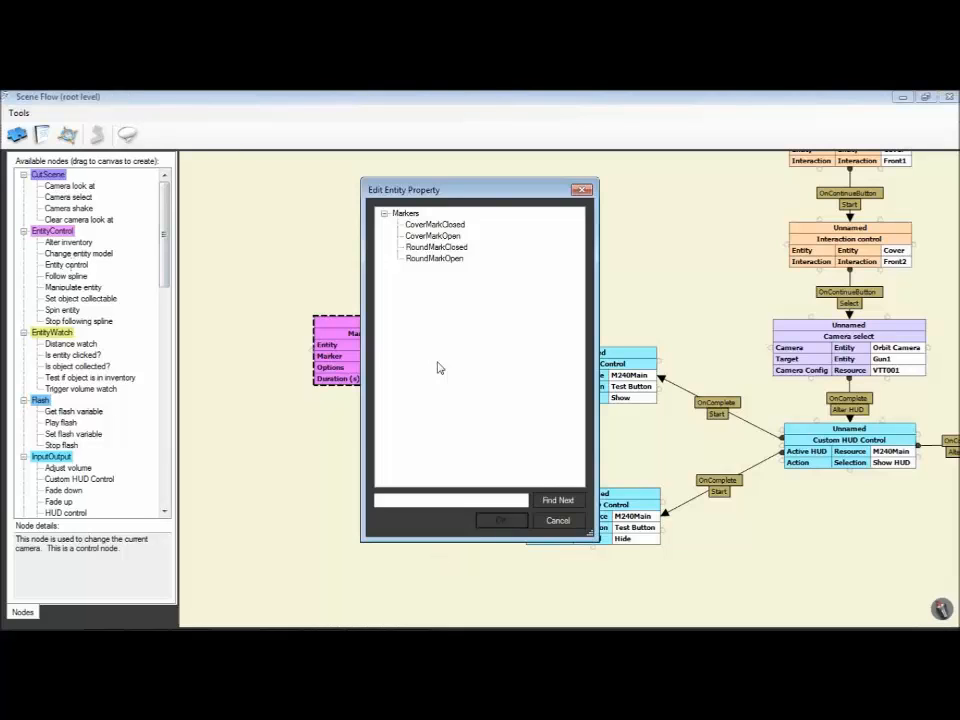
{"action": "left_click", "coordinate": [420, 235]}
{"action": "left_click", "coordinate": [503, 520]}
{"action": "double_click", "coordinate": [396, 379]}
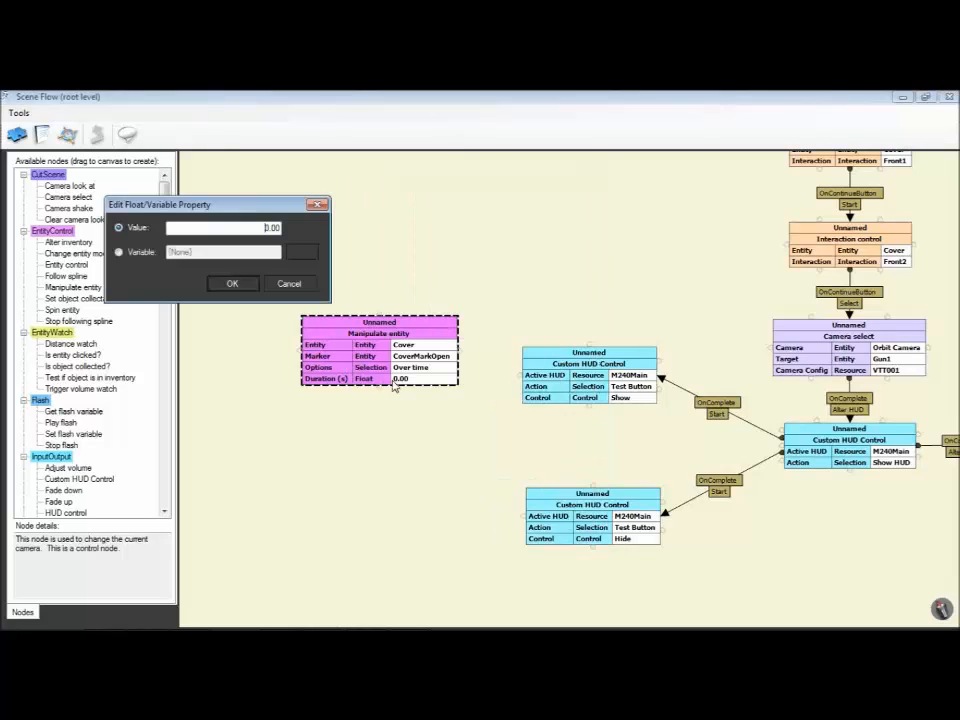
{"action": "double_click", "coordinate": [227, 227]}
{"action": "type", "text": "2"}
{"action": "key", "text": "Return"}
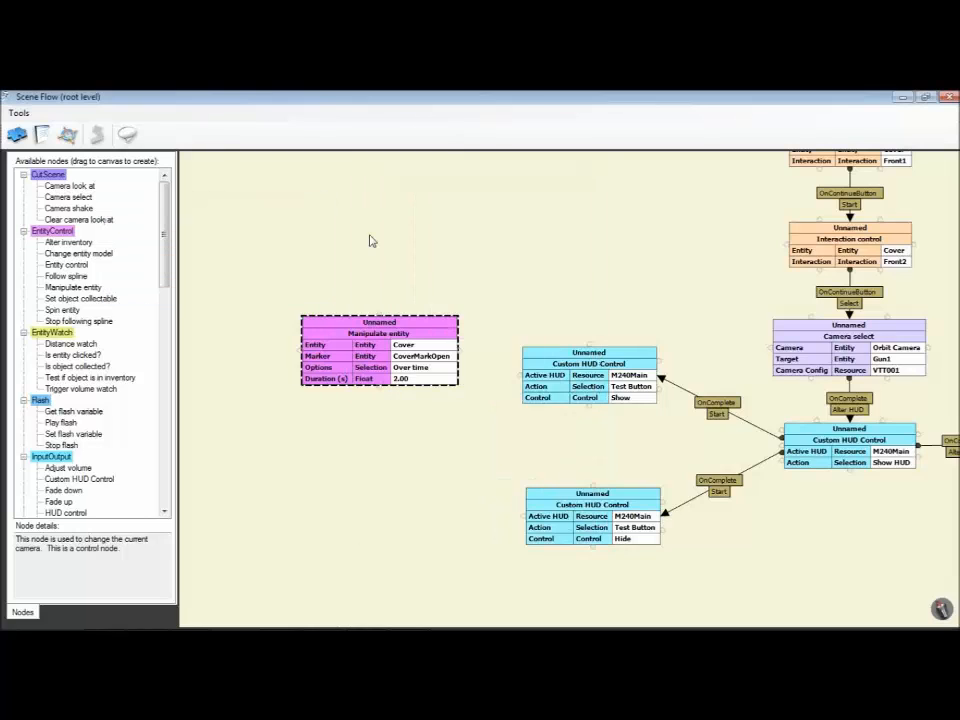
Step: Reposition the Cover node and link the Show Test Button node's OnButtonPressed to its Manipulate
{"action": "left_click_drag", "start_coordinate": [392, 368], "coordinate": [369, 341]}
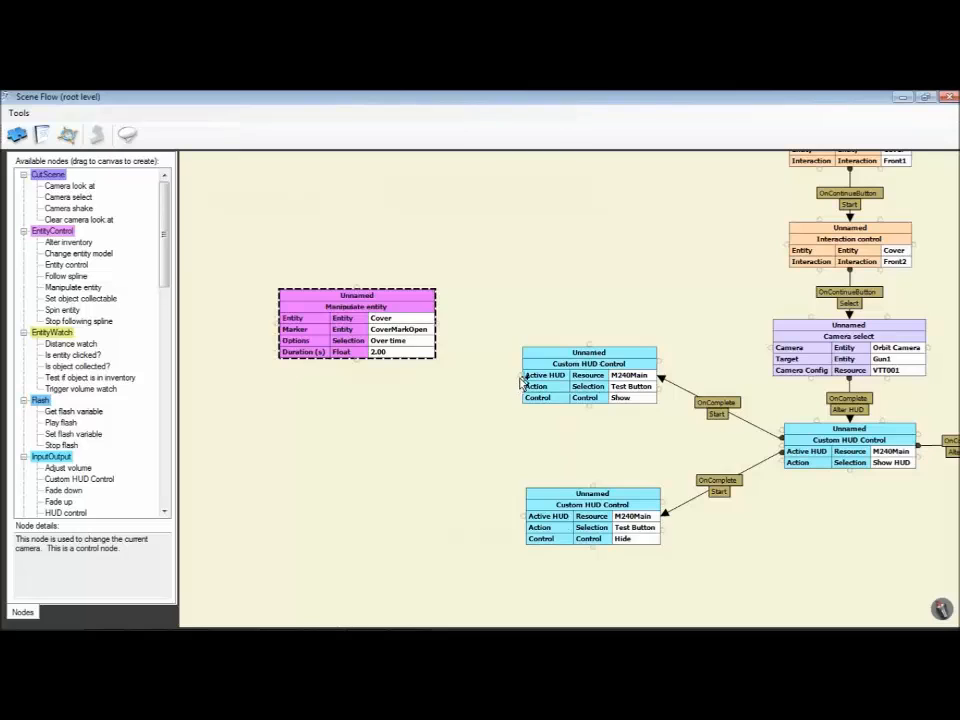
{"action": "mouse_move", "coordinate": [521, 381]}
{"action": "left_mouse_down"}
{"action": "mouse_move", "coordinate": [422, 327]}
{"action": "mouse_move", "coordinate": [375, 332]}
{"action": "mouse_move", "coordinate": [372, 318]}
{"action": "mouse_move", "coordinate": [388, 407]}
{"action": "left_mouse_up"}
{"action": "left_click", "coordinate": [489, 393]}
Step: Clone the Cover Manipulate entity node and set the copy's entity to Round
{"action": "right_click", "coordinate": [372, 318]}
{"action": "left_click", "coordinate": [401, 341]}
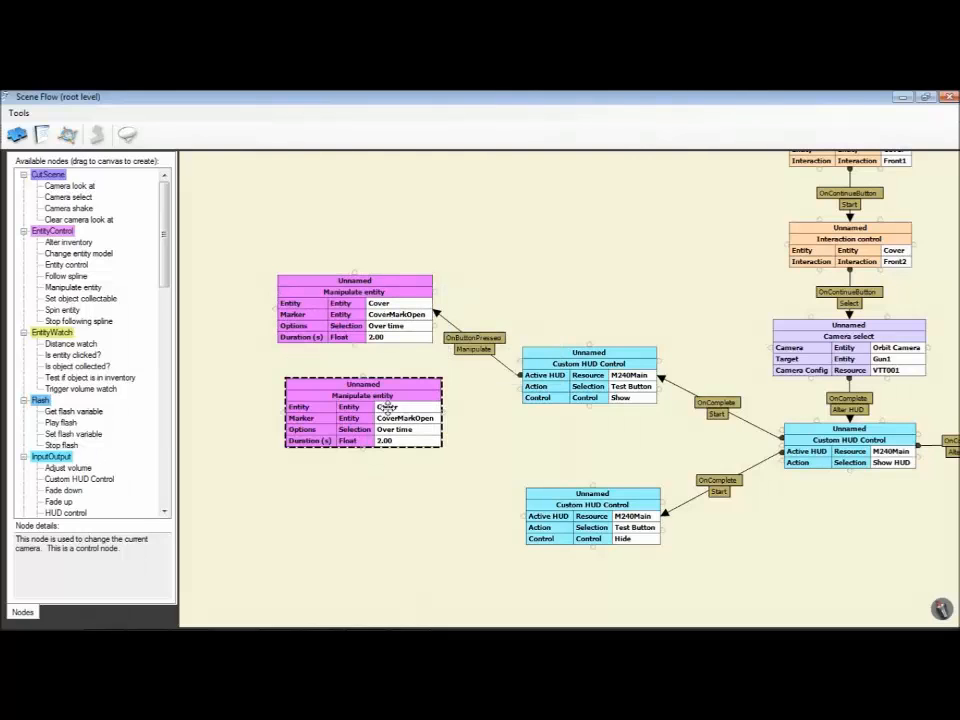
{"action": "double_click", "coordinate": [416, 407]}
{"action": "left_click", "coordinate": [418, 293]}
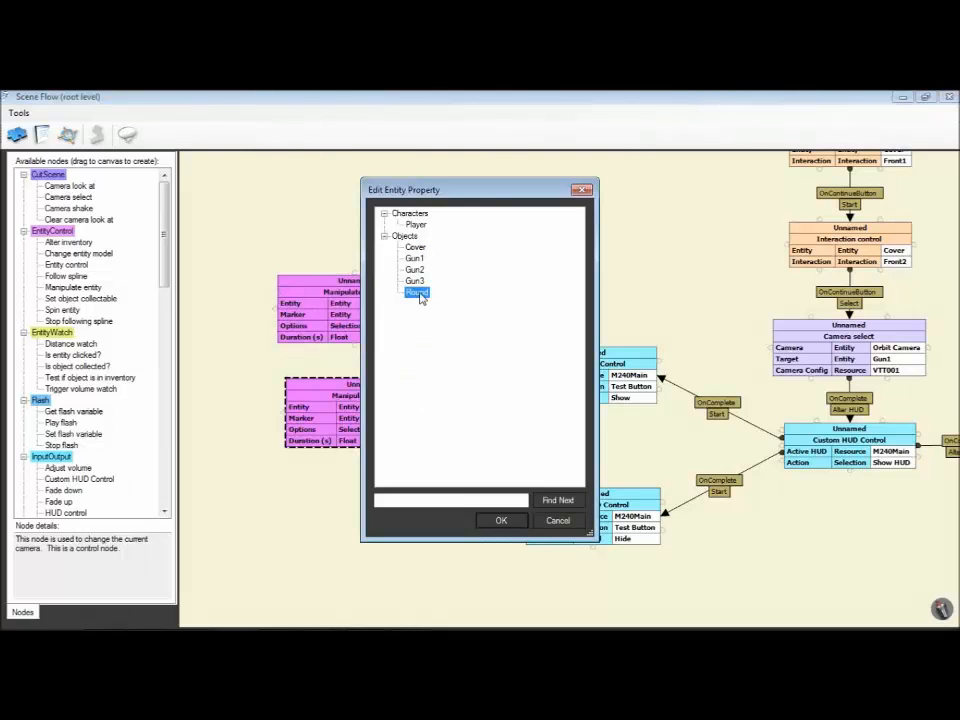
{"action": "left_click", "coordinate": [497, 519]}
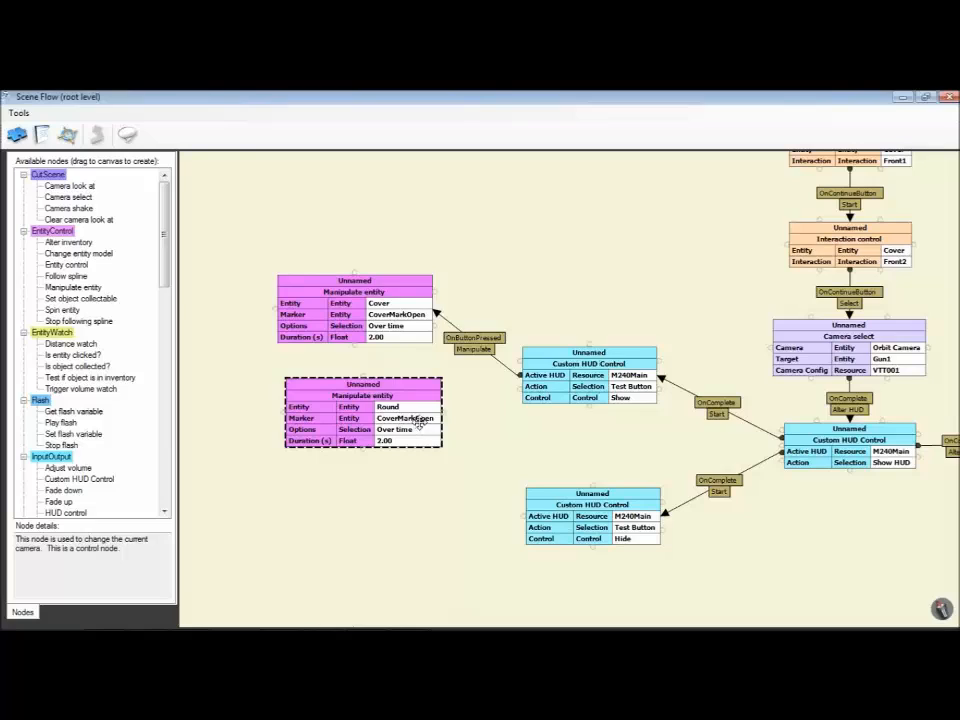
Step: Set the Round node's marker to RoundMarkOpen and link the Show Test Button node's OnButtonPressed to its Manipulate
{"action": "double_click", "coordinate": [422, 418]}
{"action": "left_click", "coordinate": [430, 259]}
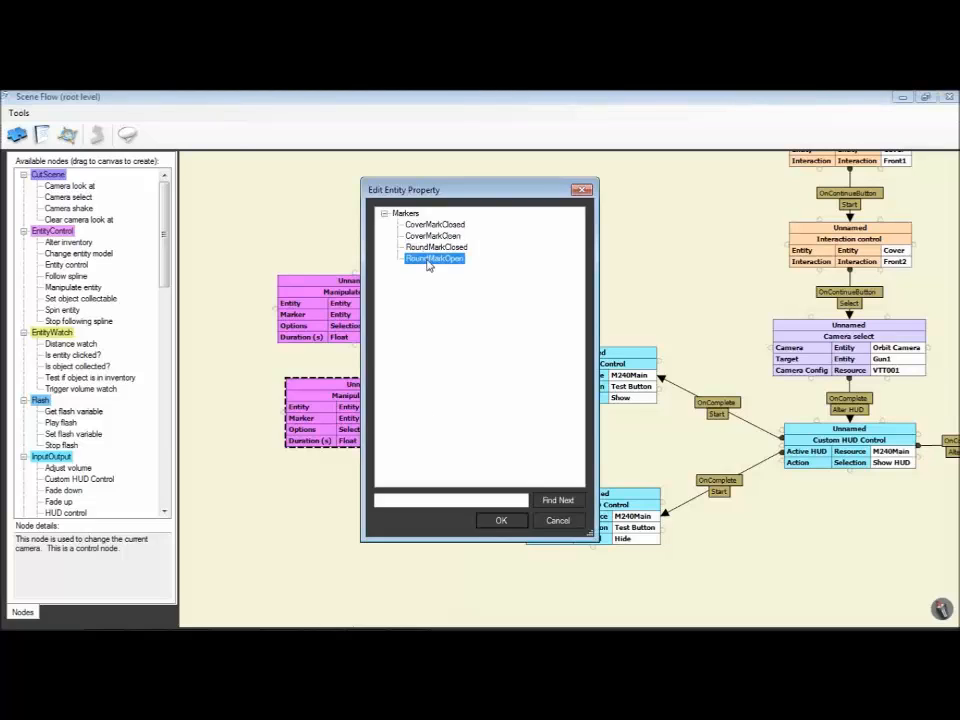
{"action": "left_click", "coordinate": [497, 520]}
{"action": "mouse_move", "coordinate": [518, 397]}
{"action": "left_mouse_down"}
{"action": "mouse_move", "coordinate": [469, 406]}
{"action": "mouse_move", "coordinate": [439, 392]}
{"action": "left_mouse_up"}
{"action": "left_click", "coordinate": [489, 392]}
Step: Clone the Cover and Round Manipulate entity nodes together and arrange the copies beside the Hide Test Button node
{"action": "left_click_drag", "start_coordinate": [240, 272], "coordinate": [343, 400]}
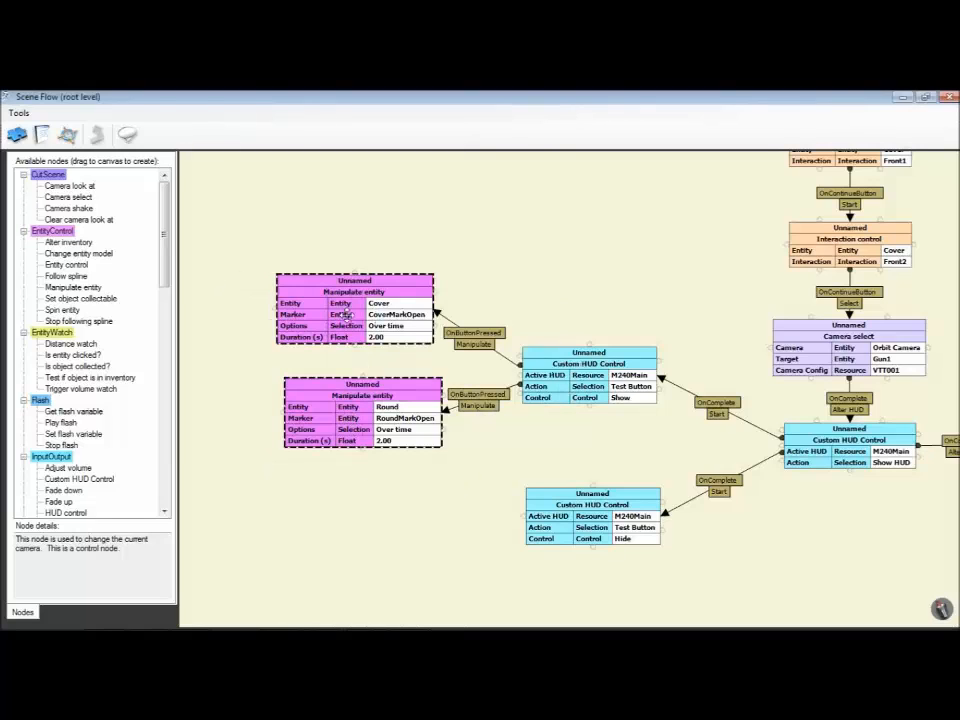
{"action": "right_click", "coordinate": [347, 313]}
{"action": "left_click", "coordinate": [369, 341]}
{"action": "mouse_move", "coordinate": [363, 325]}
{"action": "left_mouse_down"}
{"action": "mouse_move", "coordinate": [375, 525]}
{"action": "mouse_move", "coordinate": [363, 530]}
{"action": "left_mouse_up"}
{"action": "left_click_drag", "start_coordinate": [345, 382], "coordinate": [345, 358]}
{"action": "left_click_drag", "start_coordinate": [446, 444], "coordinate": [431, 304]}
{"action": "left_click_drag", "start_coordinate": [561, 394], "coordinate": [510, 467]}
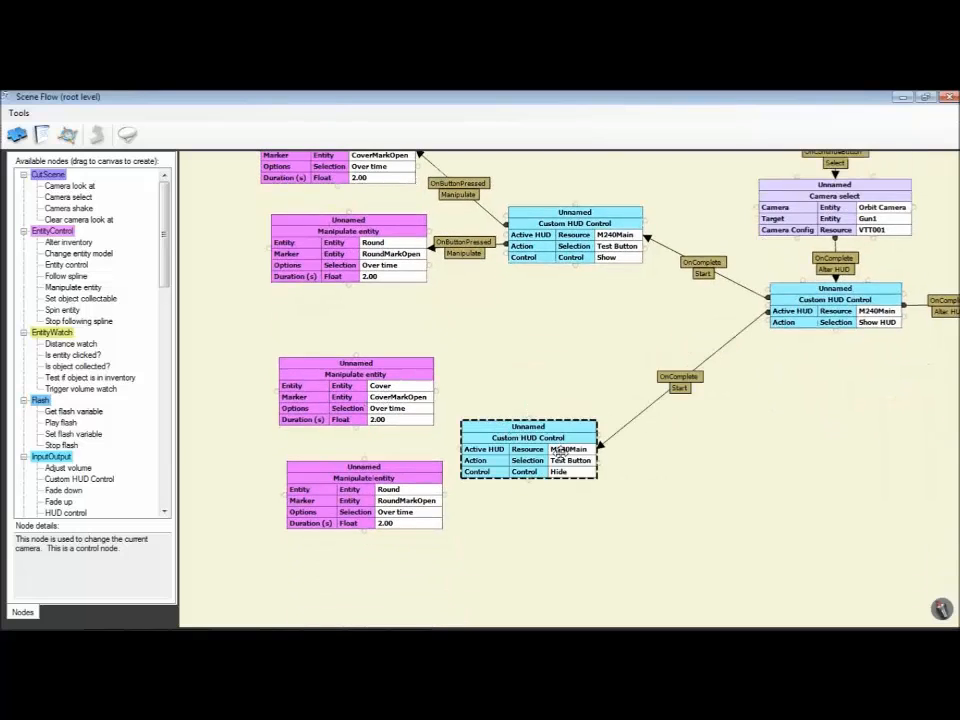
Step: Set the cloned Cover node's marker to CoverMarkClosed and the cloned Round node's marker to RoundMarkClosed
{"action": "double_click", "coordinate": [409, 398]}
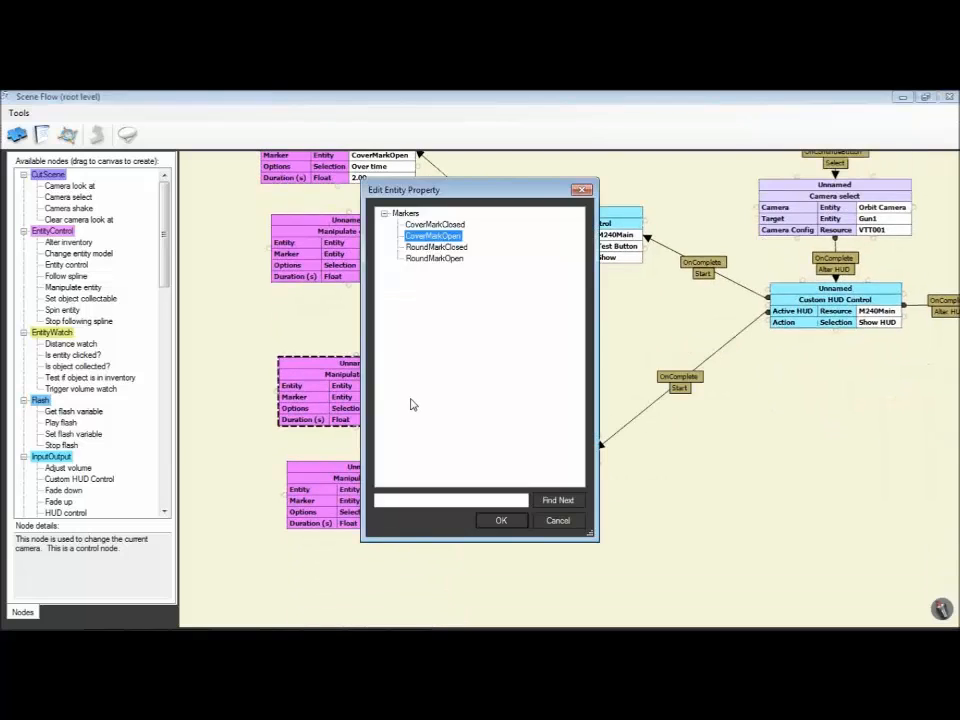
{"action": "left_click", "coordinate": [434, 224]}
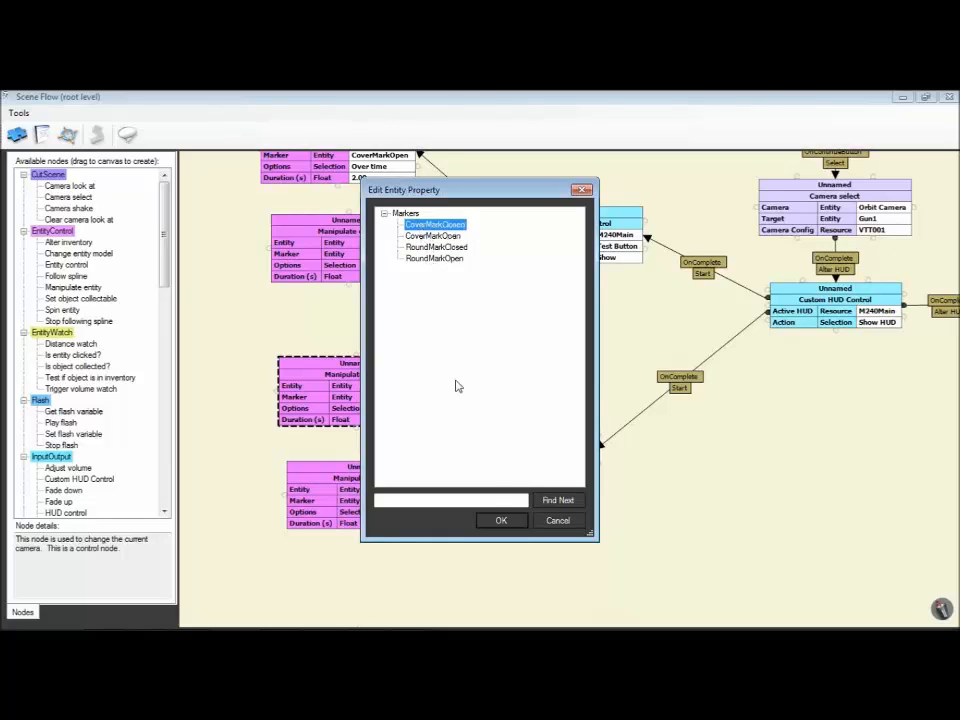
{"action": "left_click", "coordinate": [500, 520]}
{"action": "left_click", "coordinate": [421, 500]}
{"action": "double_click", "coordinate": [421, 499]}
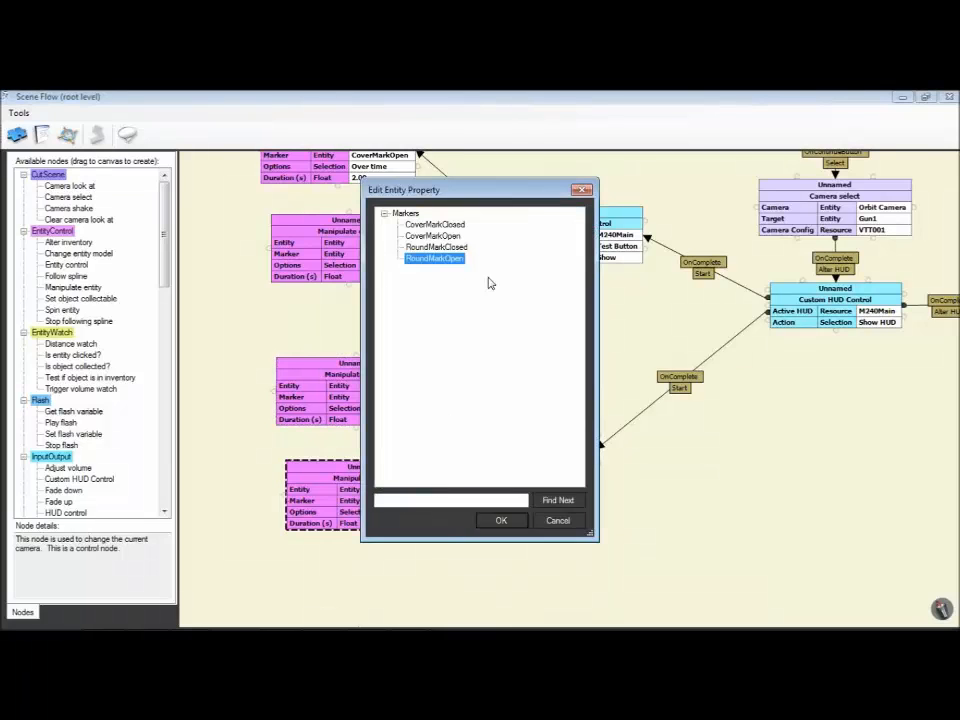
{"action": "left_click", "coordinate": [437, 247]}
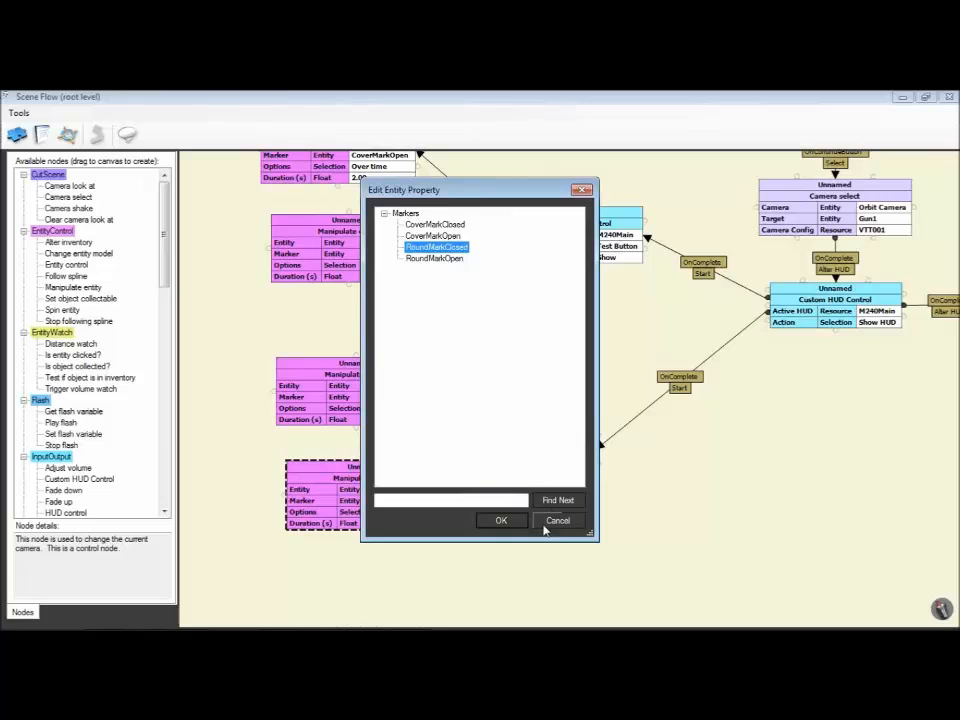
{"action": "left_click", "coordinate": [501, 520]}
Step: Make room beside the Hide Test Button node and link its OnButtonPressed to Manipulate on both the cloned Cover and Round nodes
{"action": "left_click_drag", "start_coordinate": [418, 500], "coordinate": [393, 504]}
{"action": "left_click_drag", "start_coordinate": [377, 414], "coordinate": [356, 421]}
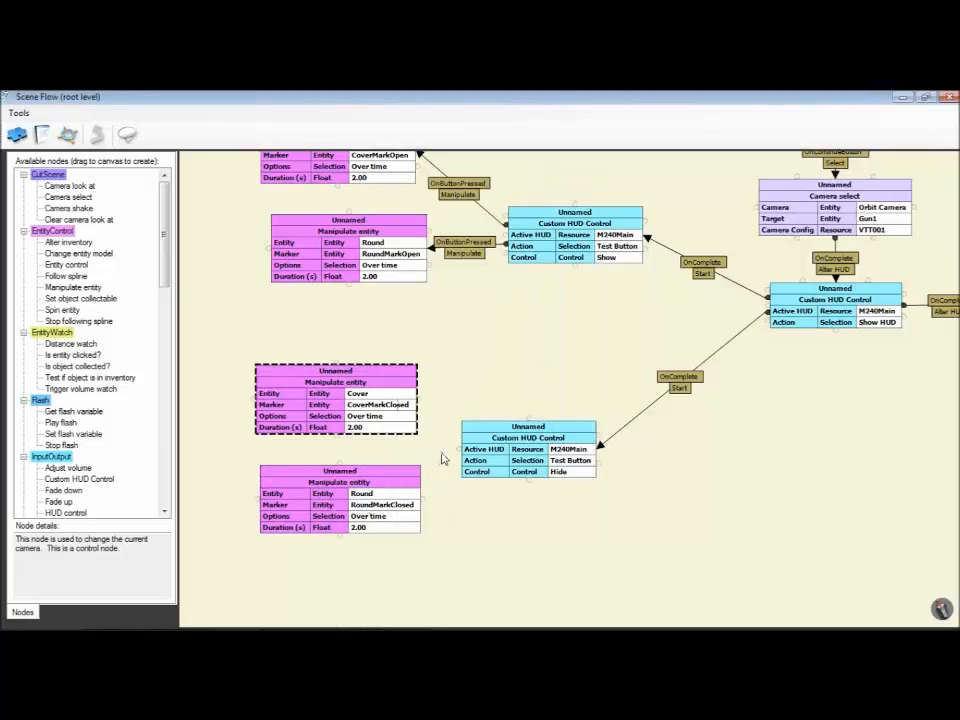
{"action": "left_click_drag", "start_coordinate": [457, 455], "coordinate": [401, 403]}
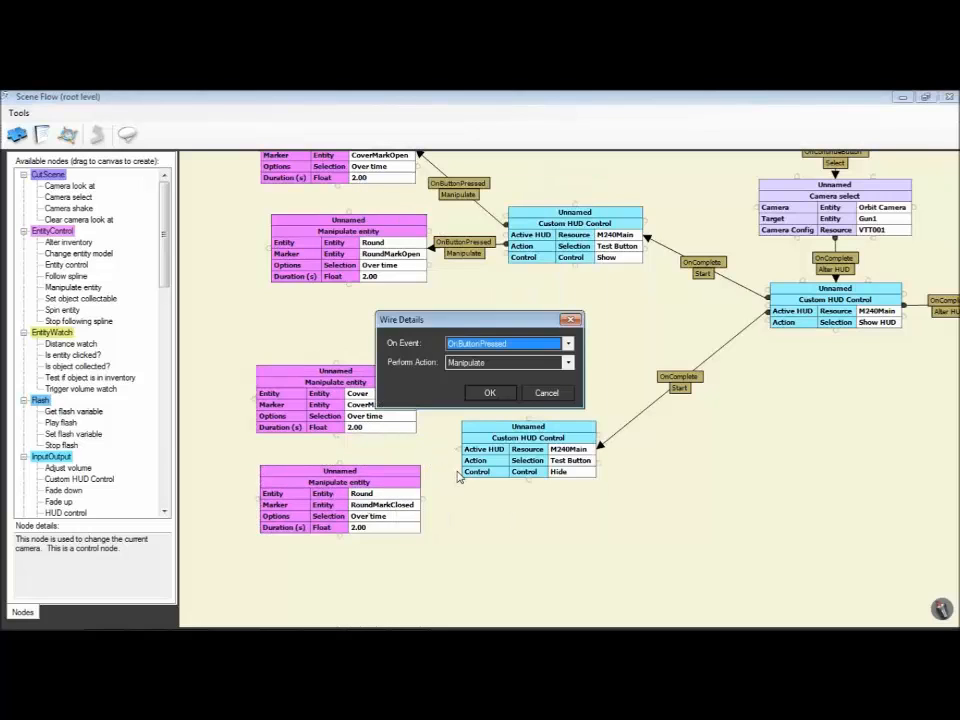
{"action": "key", "text": "Return"}
{"action": "left_click_drag", "start_coordinate": [459, 473], "coordinate": [420, 500]}
{"action": "key", "text": "Return"}
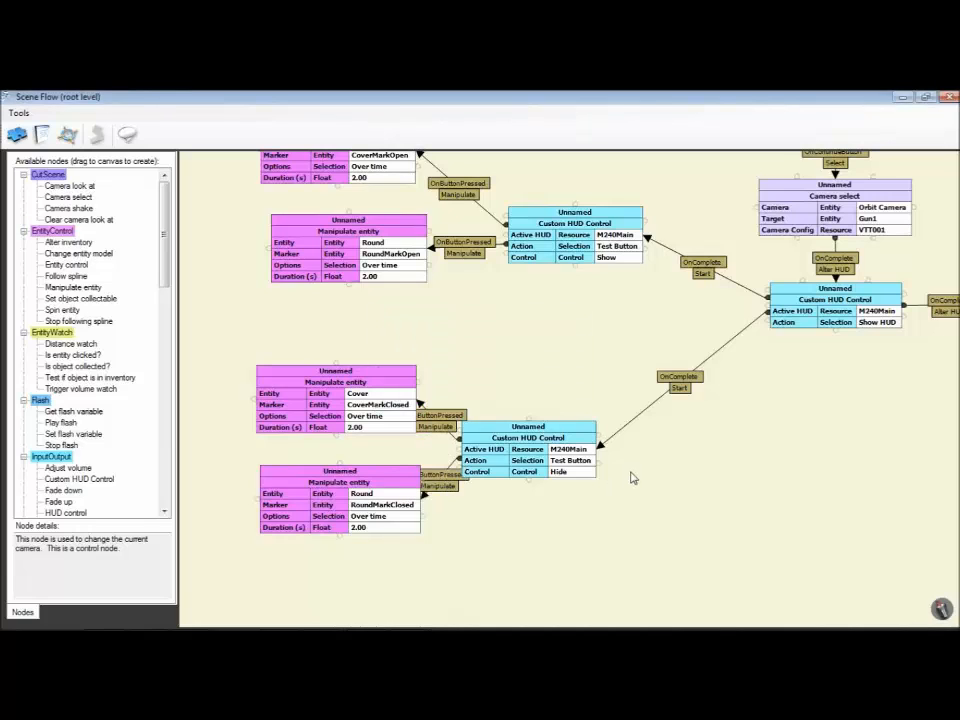
Step: Clone the Show HUD node and place the copy in the free space below it
{"action": "right_click", "coordinate": [675, 441]}
{"action": "left_click_drag", "start_coordinate": [791, 452], "coordinate": [415, 432]}
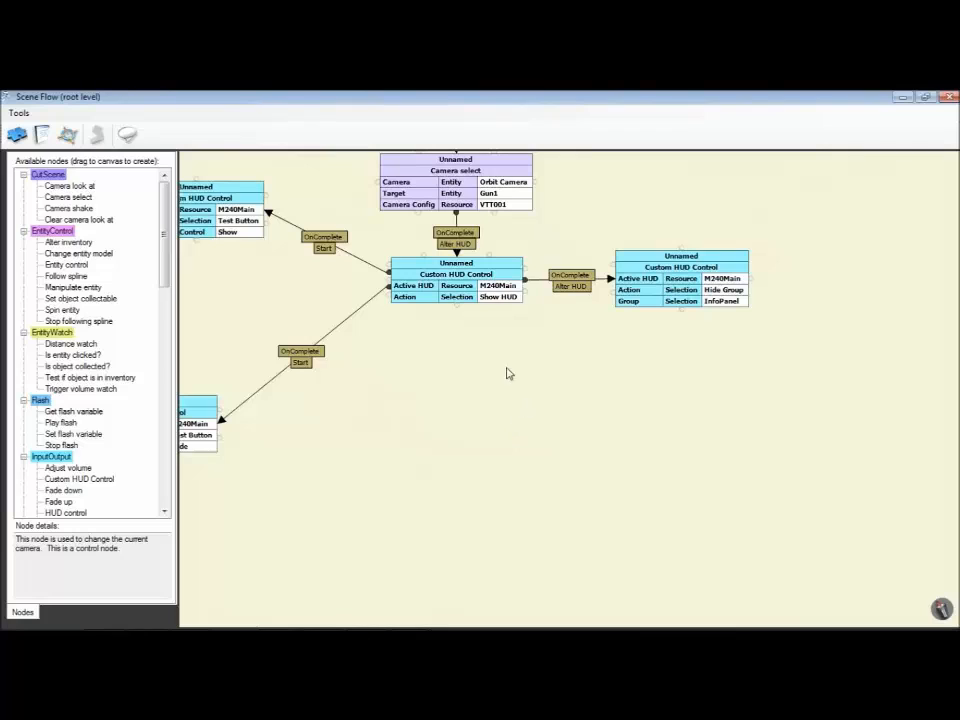
{"action": "right_click", "coordinate": [479, 290]}
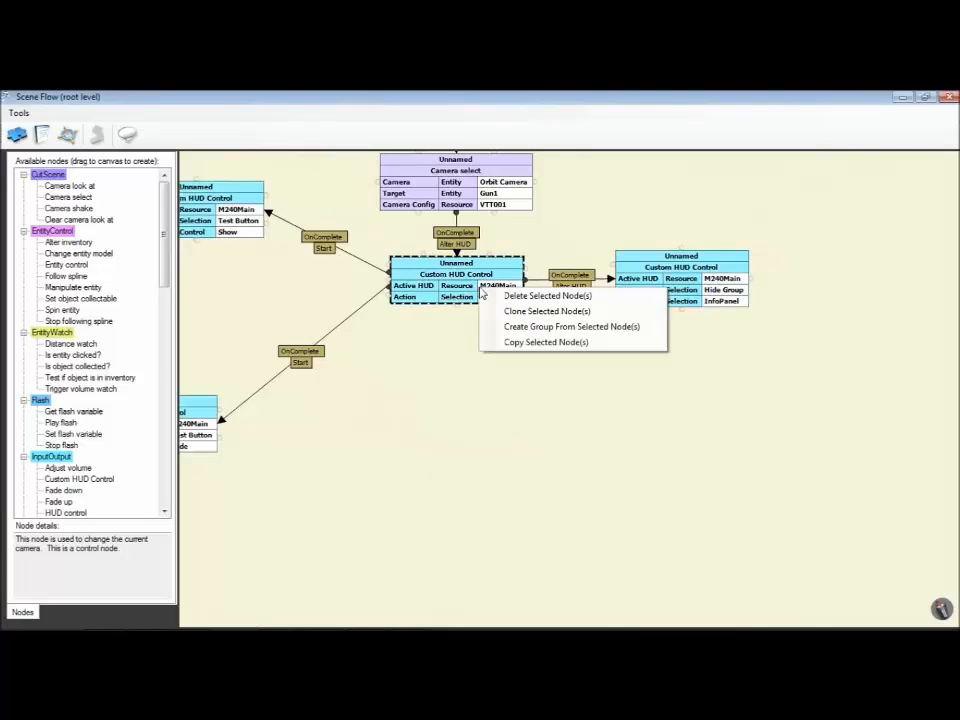
{"action": "left_click", "coordinate": [490, 311]}
{"action": "left_click", "coordinate": [500, 418]}
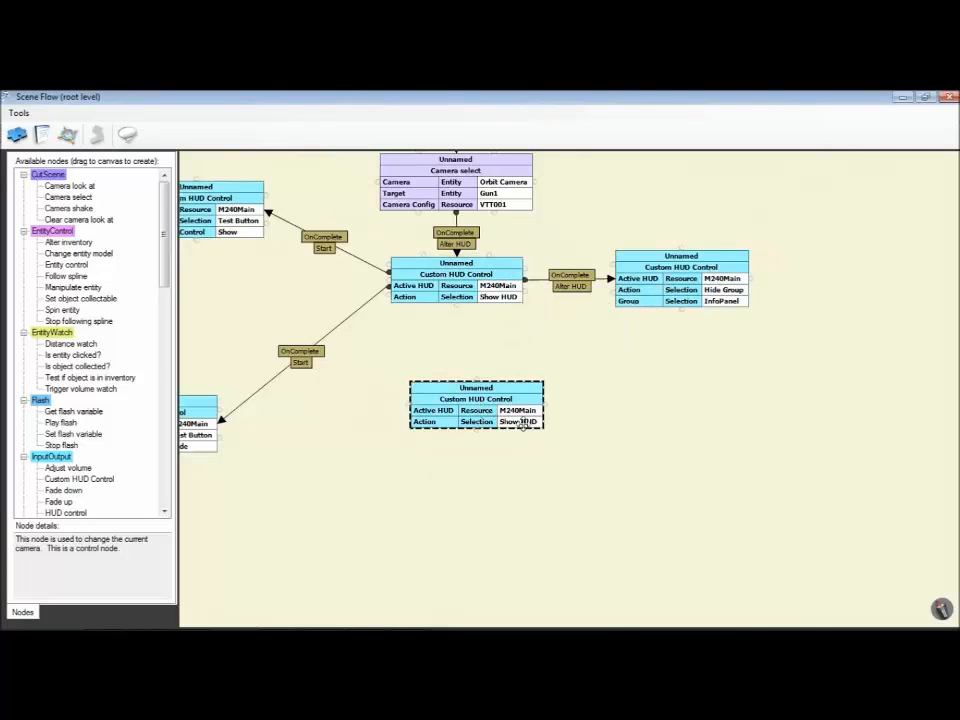
Step: Set the cloned HUD node to Test Button for the Information control and link Show HUD's OnComplete to its Start
{"action": "double_click", "coordinate": [501, 417]}
{"action": "key", "text": "Return"}
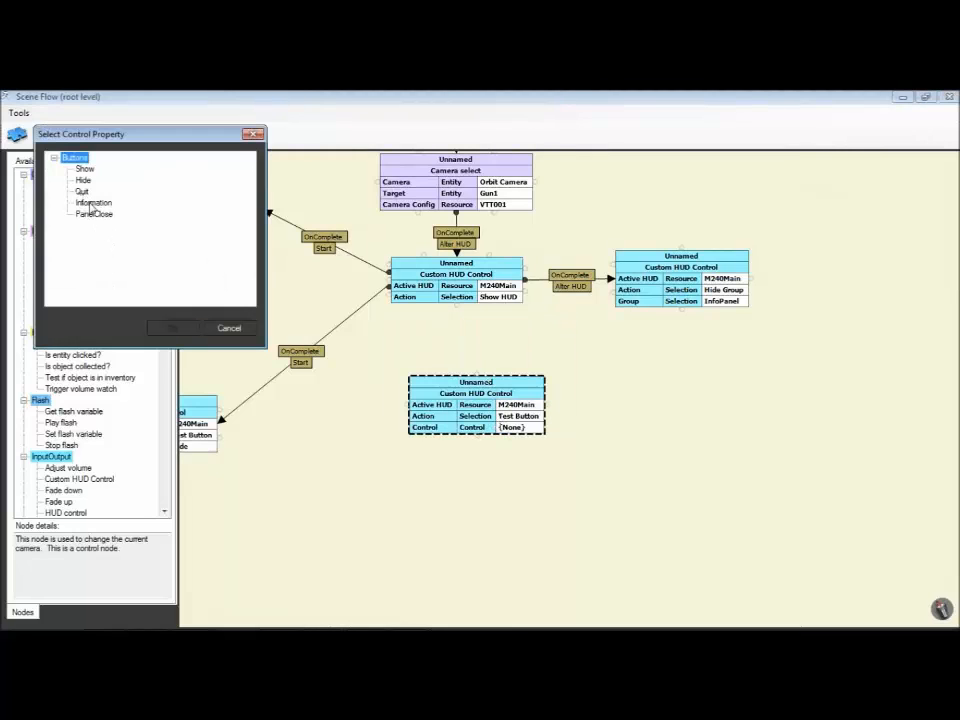
{"action": "left_click", "coordinate": [92, 203]}
{"action": "left_click", "coordinate": [173, 328]}
{"action": "left_click_drag", "start_coordinate": [402, 394], "coordinate": [379, 387]}
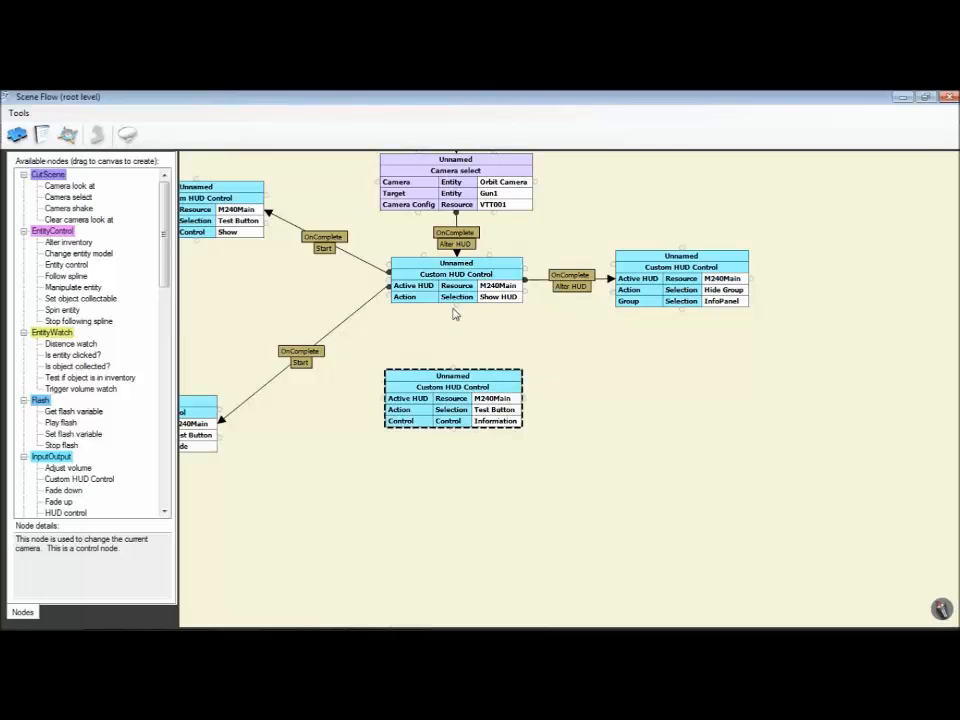
{"action": "mouse_move", "coordinate": [456, 305]}
{"action": "left_mouse_down"}
{"action": "mouse_move", "coordinate": [456, 372]}
{"action": "mouse_move", "coordinate": [472, 407]}
{"action": "mouse_move", "coordinate": [464, 556]}
{"action": "left_mouse_up"}
Step: Clone the Information Test Button node as a Show Group node for InfoPanel and link the original's OnButtonPressed to the copy's Alter HUD
{"action": "left_click", "coordinate": [478, 392]}
{"action": "right_click", "coordinate": [473, 407]}
{"action": "left_click", "coordinate": [492, 436]}
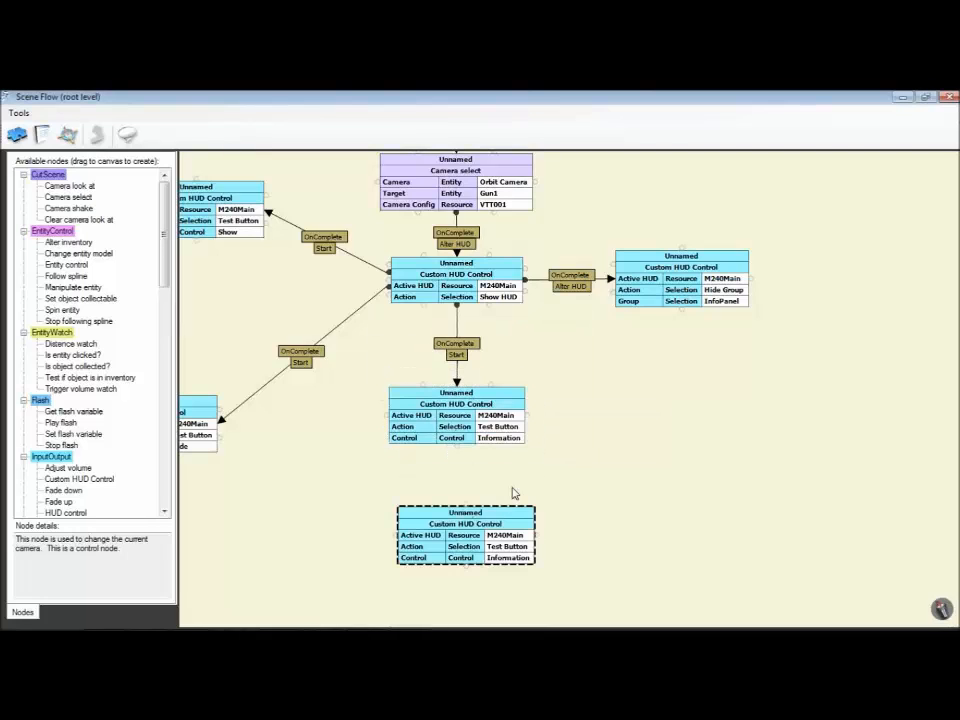
{"action": "left_click_drag", "start_coordinate": [504, 453], "coordinate": [521, 285]}
{"action": "double_click", "coordinate": [532, 381]}
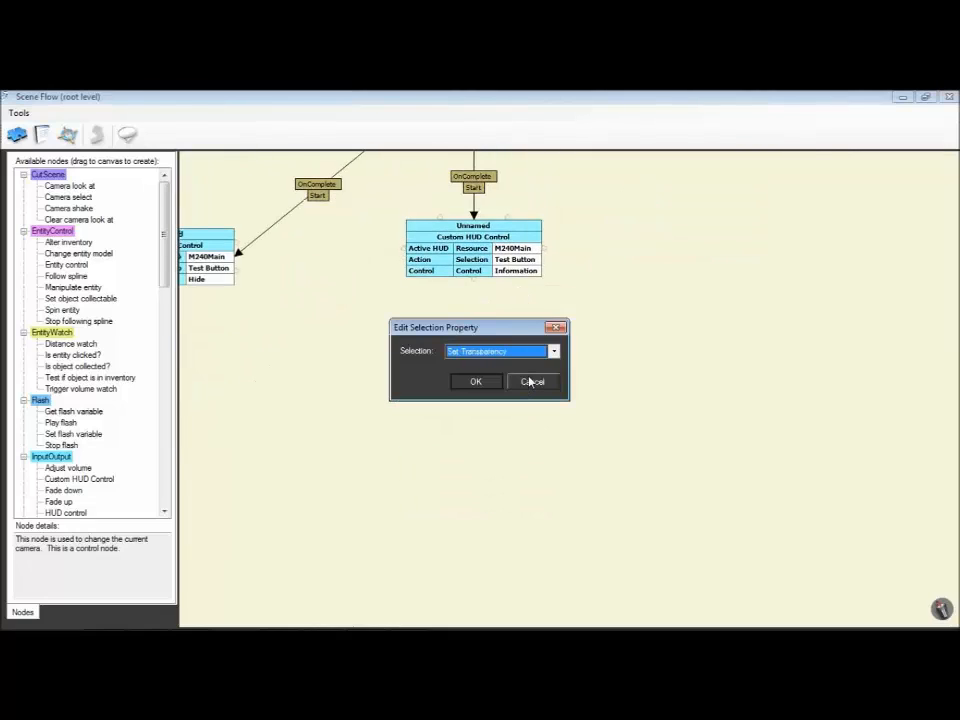
{"action": "key", "text": "Down"}
{"action": "left_click", "coordinate": [478, 381]}
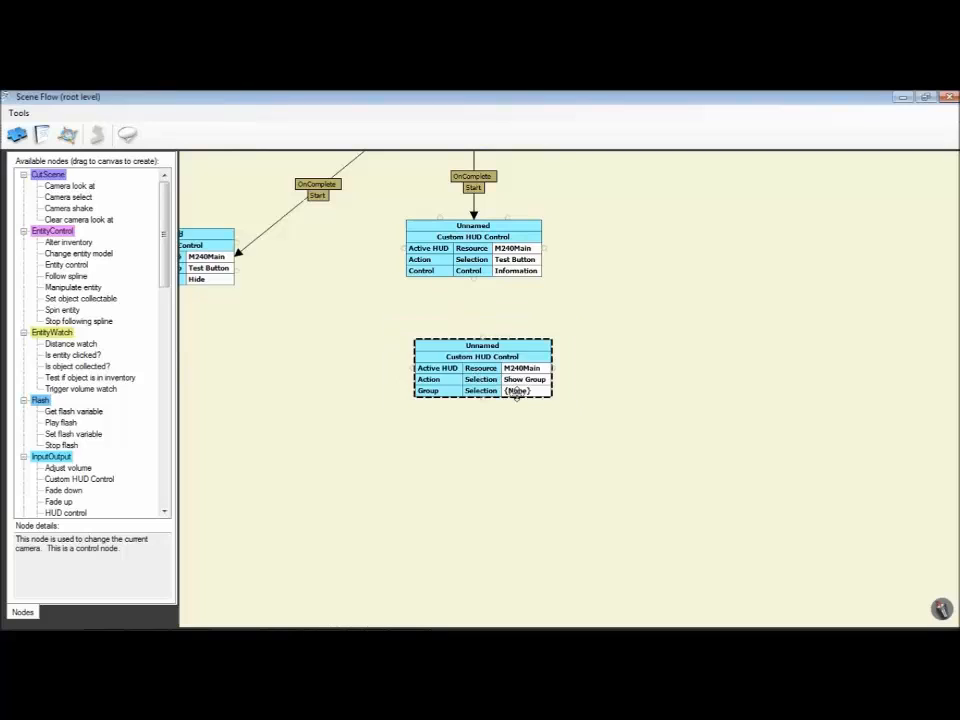
{"action": "double_click", "coordinate": [516, 391]}
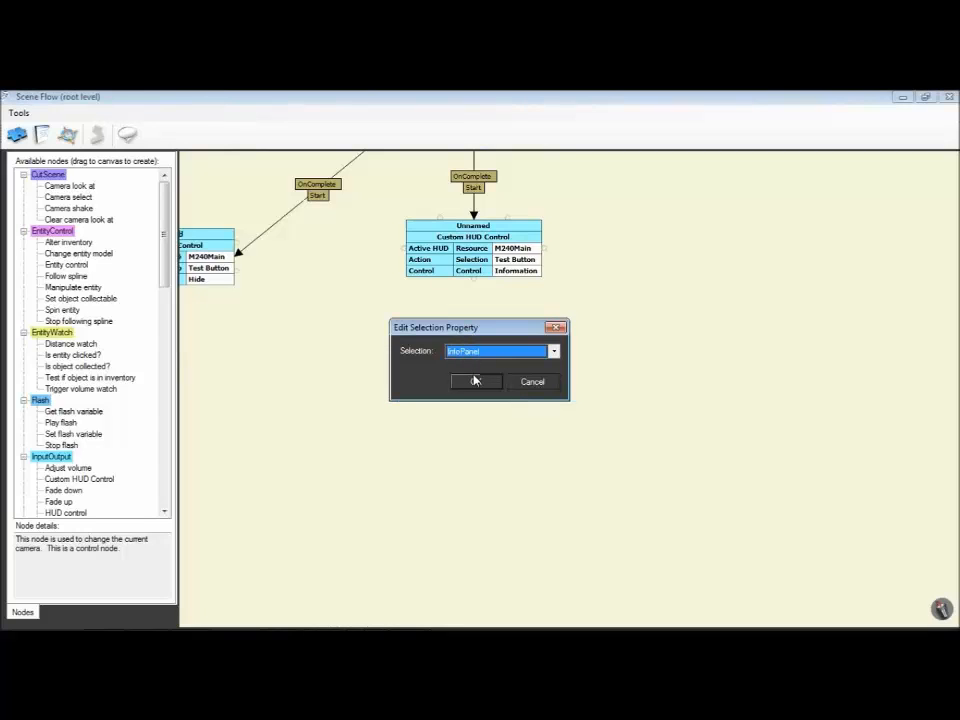
{"action": "left_click", "coordinate": [475, 381]}
{"action": "left_click_drag", "start_coordinate": [476, 280], "coordinate": [368, 382]}
Step: Clone the Information Test Button node below the Hide Group node and link Show HUD's OnComplete to the copy's Start
{"action": "right_click", "coordinate": [396, 281]}
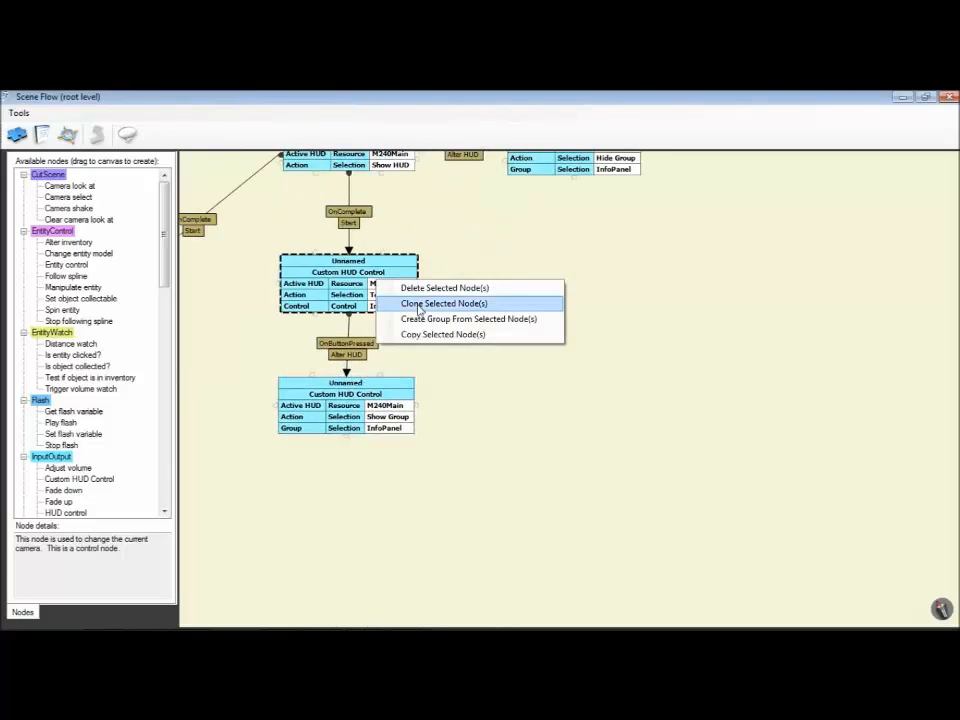
{"action": "left_click", "coordinate": [430, 302]}
{"action": "left_click_drag", "start_coordinate": [430, 302], "coordinate": [594, 291]}
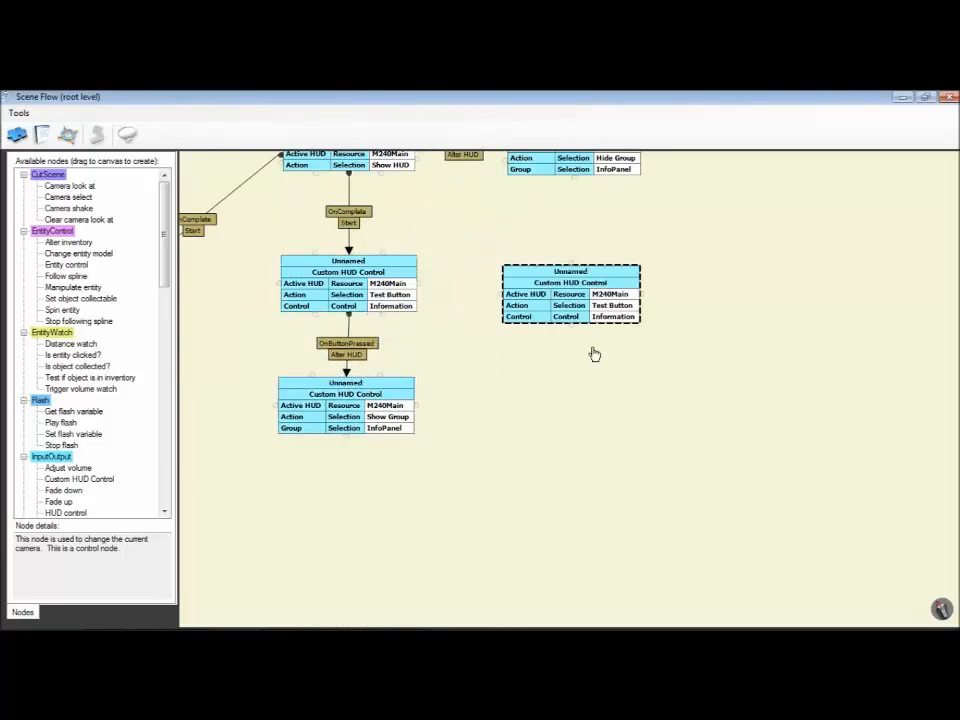
{"action": "left_click_drag", "start_coordinate": [594, 353], "coordinate": [490, 385]}
{"action": "mouse_move", "coordinate": [268, 206]}
{"action": "left_mouse_down"}
{"action": "mouse_move", "coordinate": [476, 276]}
{"action": "mouse_move", "coordinate": [468, 320]}
{"action": "left_mouse_up"}
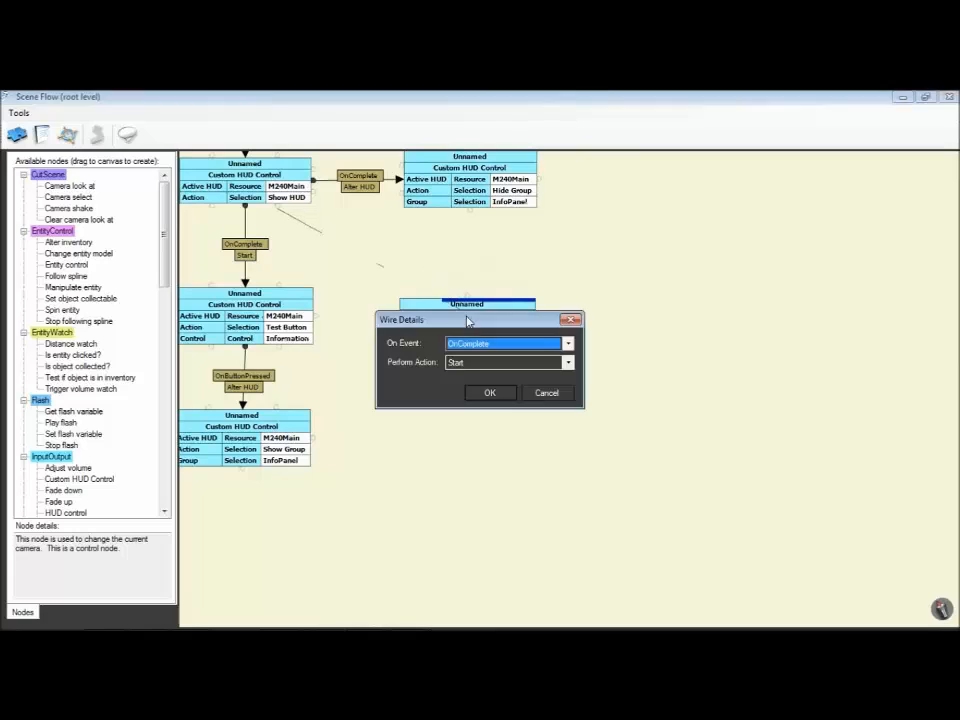
{"action": "left_click", "coordinate": [487, 390]}
Step: Set the new Test Button copy's control to PanelClose and link its OnButtonPressed to Alter HUD on the Hide Group node
{"action": "double_click", "coordinate": [520, 361]}
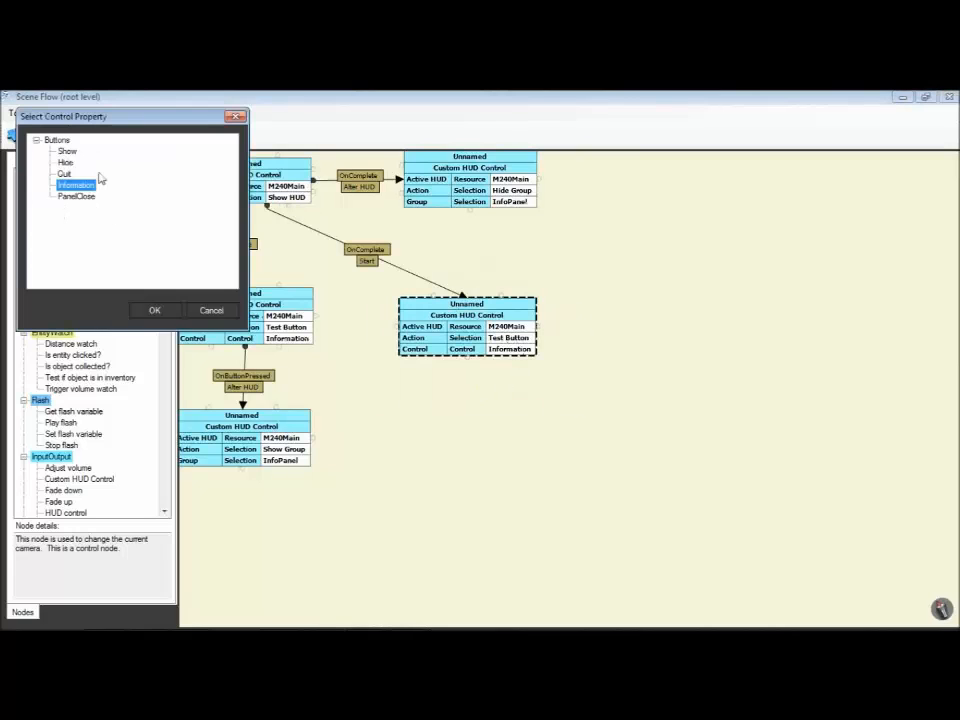
{"action": "left_click", "coordinate": [76, 197]}
{"action": "left_click", "coordinate": [154, 311]}
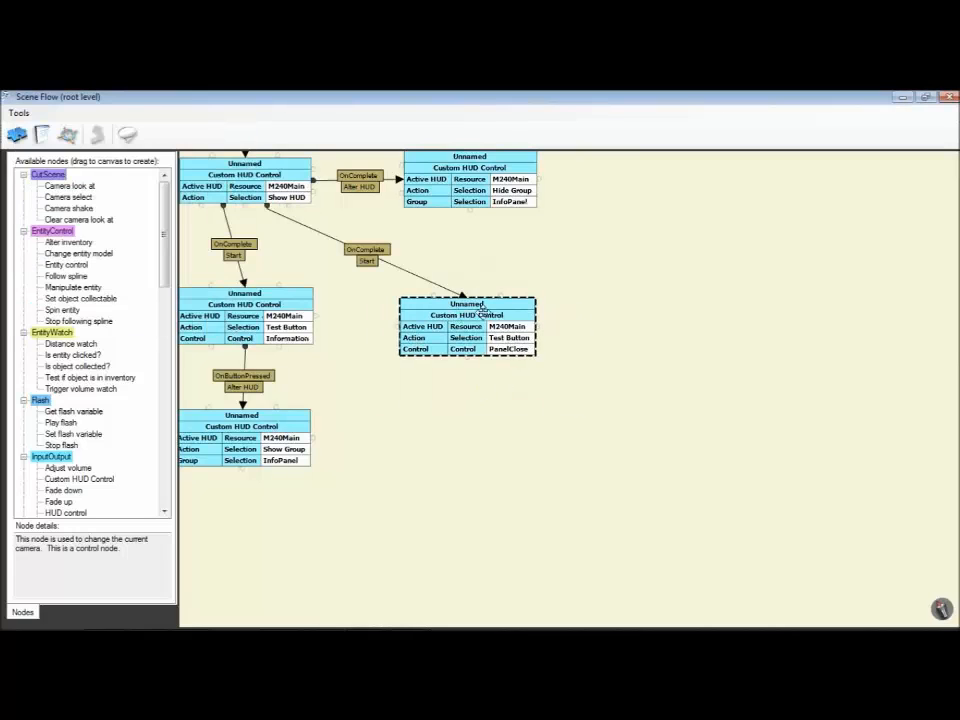
{"action": "left_click_drag", "start_coordinate": [502, 297], "coordinate": [488, 178]}
{"action": "left_click", "coordinate": [488, 391]}
{"action": "left_click_drag", "start_coordinate": [600, 300], "coordinate": [700, 342]}
Step: Move the Information and Show Group nodes aside and place a clone of the Information node between them and the PanelClose node
{"action": "scroll", "coordinate": [594, 364], "scroll_direction": "down", "scroll_amount": 3}
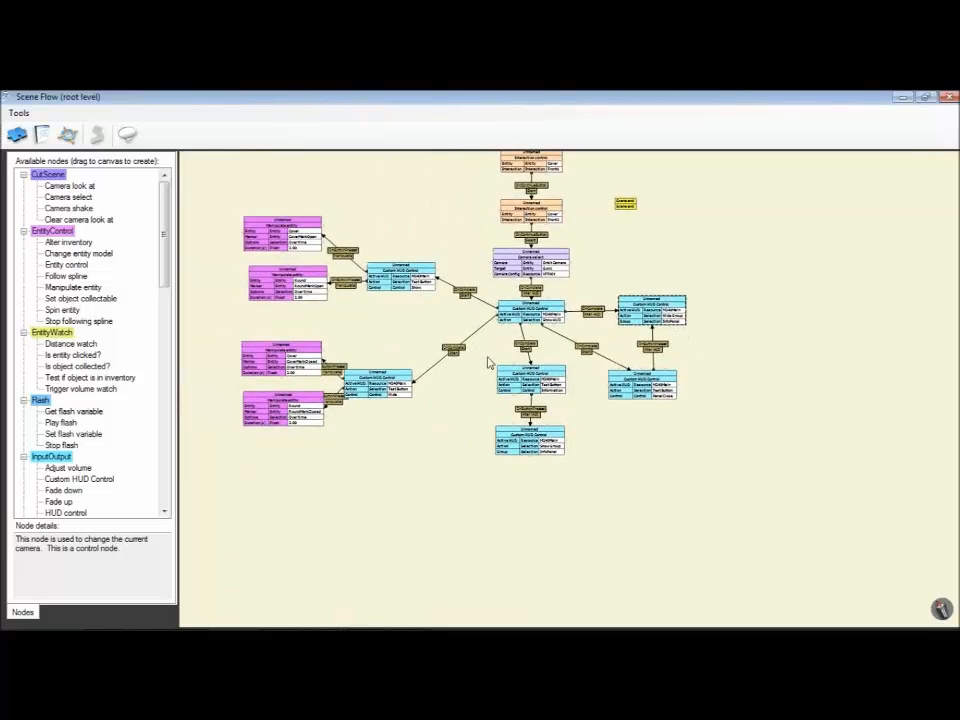
{"action": "left_click_drag", "start_coordinate": [487, 357], "coordinate": [550, 458]}
{"action": "left_click_drag", "start_coordinate": [529, 376], "coordinate": [489, 391]}
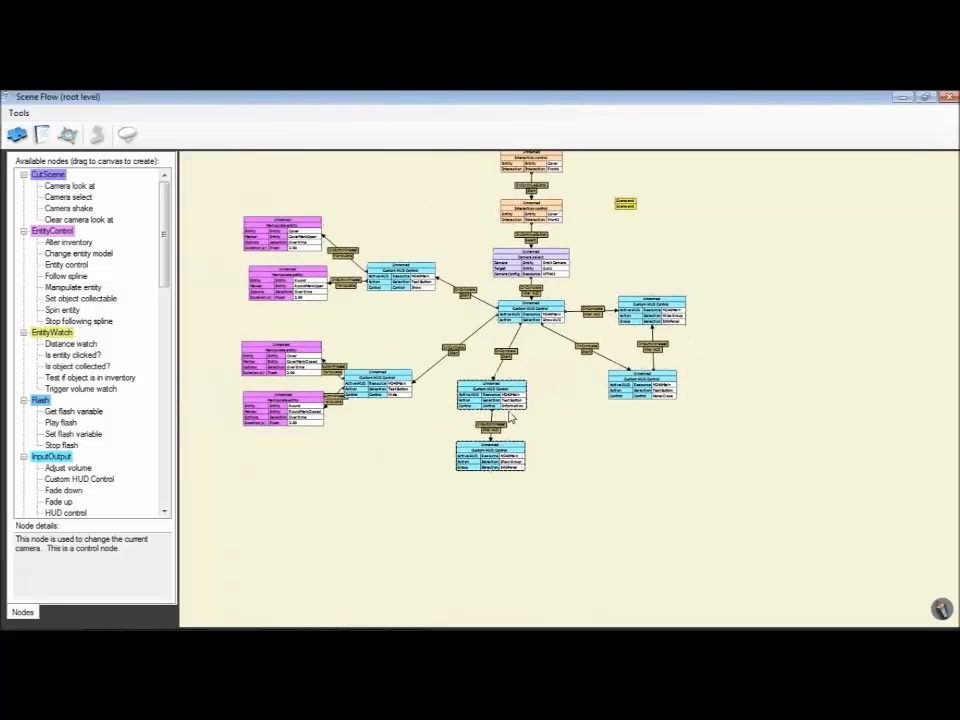
{"action": "right_click", "coordinate": [510, 399]}
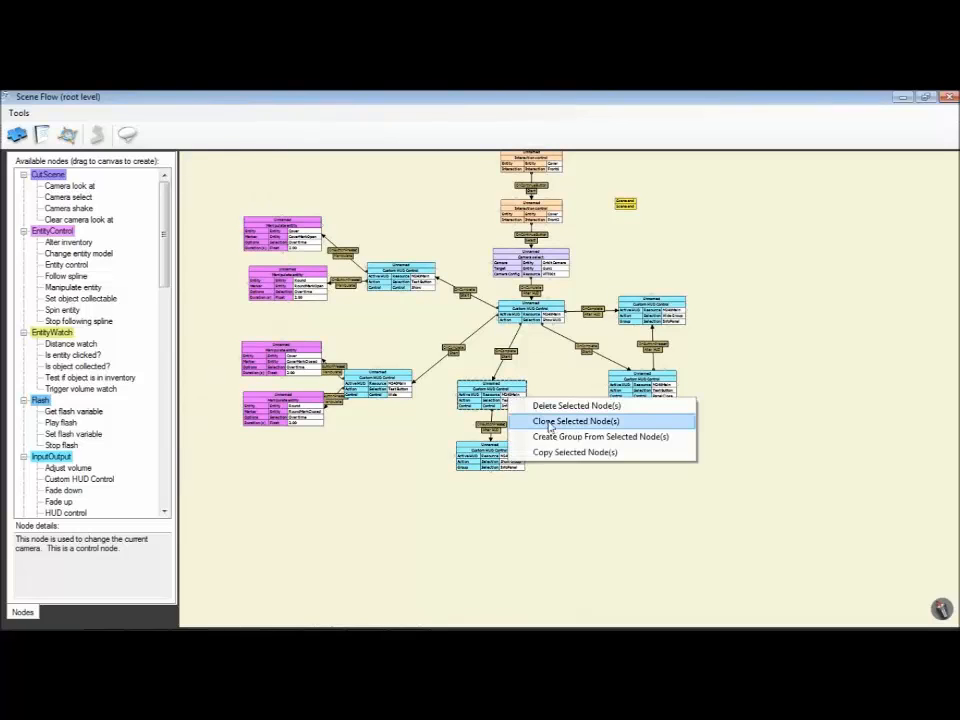
{"action": "left_click", "coordinate": [549, 425]}
{"action": "left_click_drag", "start_coordinate": [520, 405], "coordinate": [656, 396]}
{"action": "left_click_drag", "start_coordinate": [578, 396], "coordinate": [588, 394]}
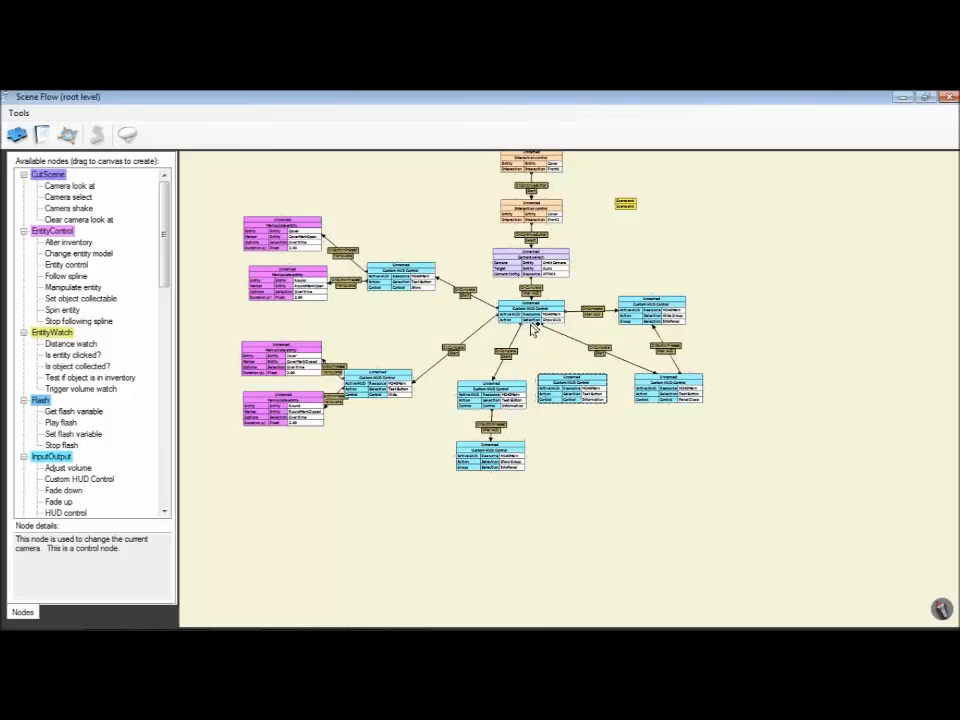
Step: Link Show HUD's OnComplete to Start on the latest Test Button clone and set its control to Quit
{"action": "left_click_drag", "start_coordinate": [533, 330], "coordinate": [566, 382]}
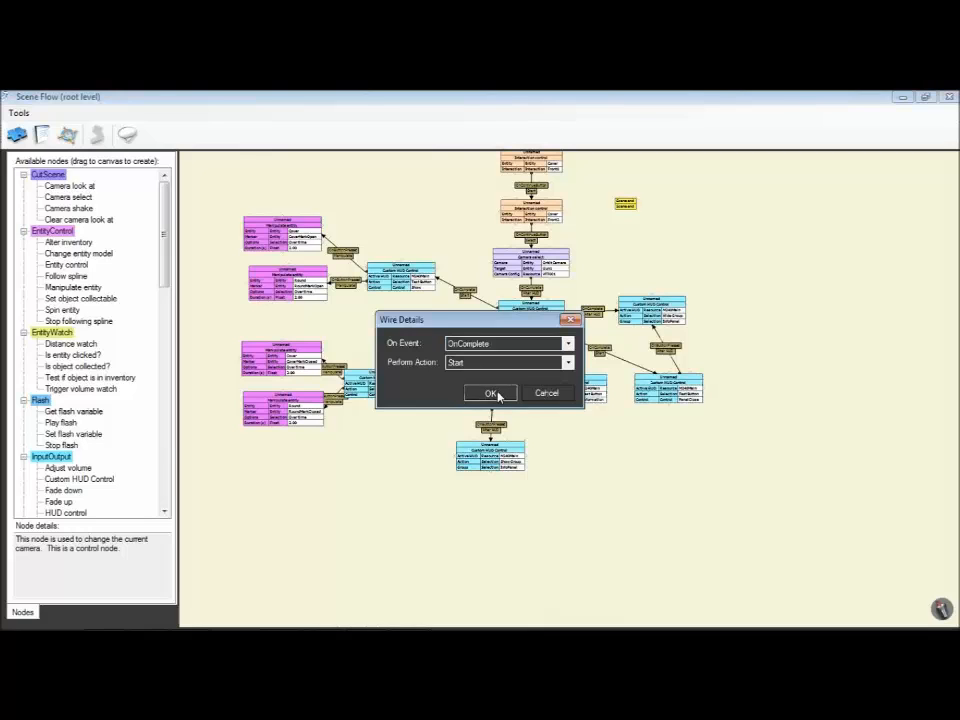
{"action": "left_click", "coordinate": [498, 396]}
{"action": "scroll", "coordinate": [574, 463], "scroll_direction": "up", "scroll_amount": 3}
{"action": "double_click", "coordinate": [567, 395]}
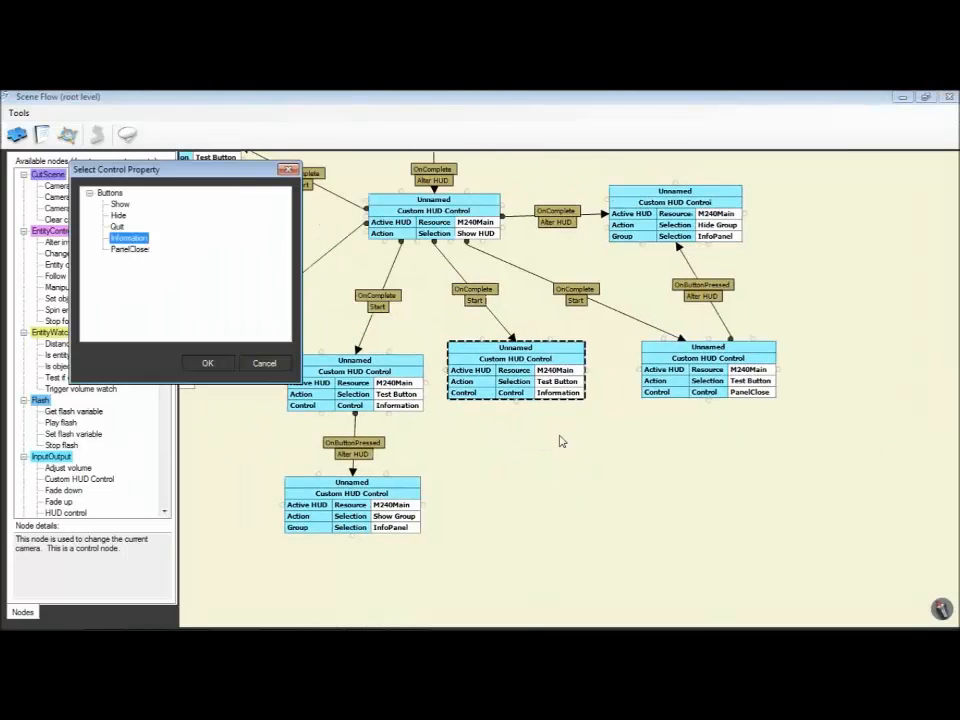
{"action": "left_click", "coordinate": [119, 215]}
{"action": "left_click", "coordinate": [199, 364]}
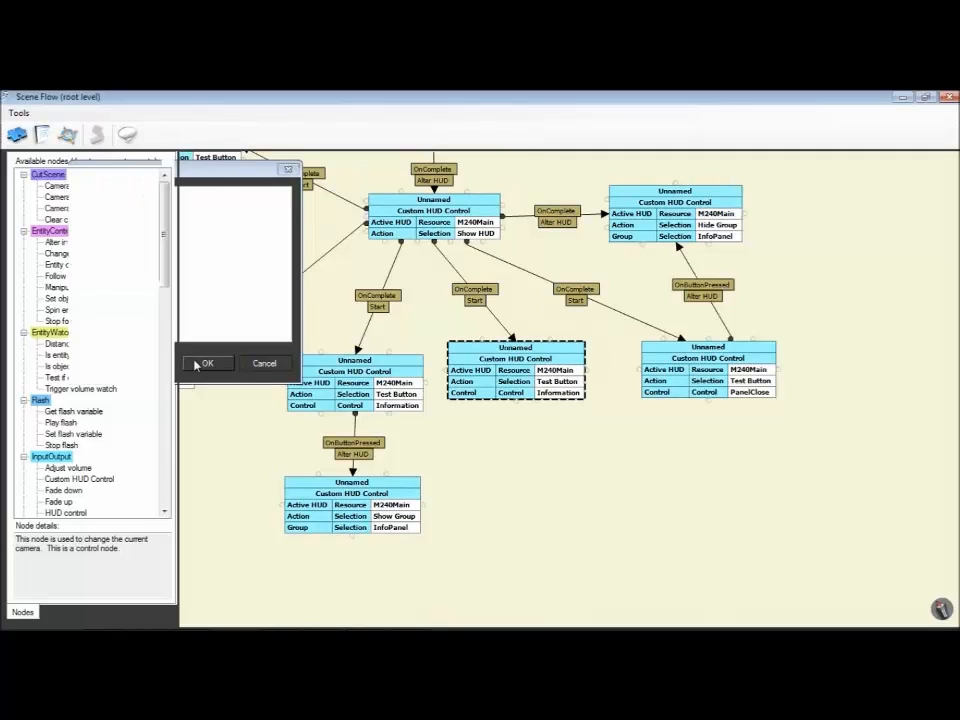
Step: Move the Scene end node below the Quit Test Button node and link Quit's OnButtonPressed to Scene end's Enable
{"action": "scroll", "coordinate": [519, 332], "scroll_direction": "down", "scroll_amount": 5}
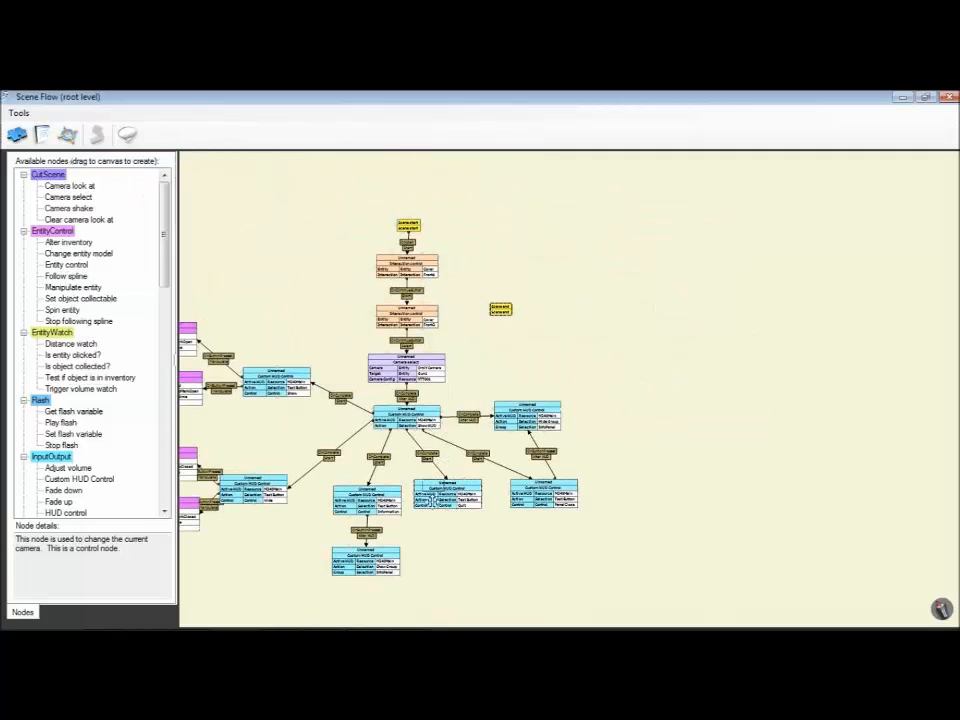
{"action": "left_click_drag", "start_coordinate": [433, 500], "coordinate": [450, 561]}
{"action": "scroll", "coordinate": [593, 434], "scroll_direction": "up", "scroll_amount": 3}
{"action": "left_click_drag", "start_coordinate": [593, 434], "coordinate": [661, 297]}
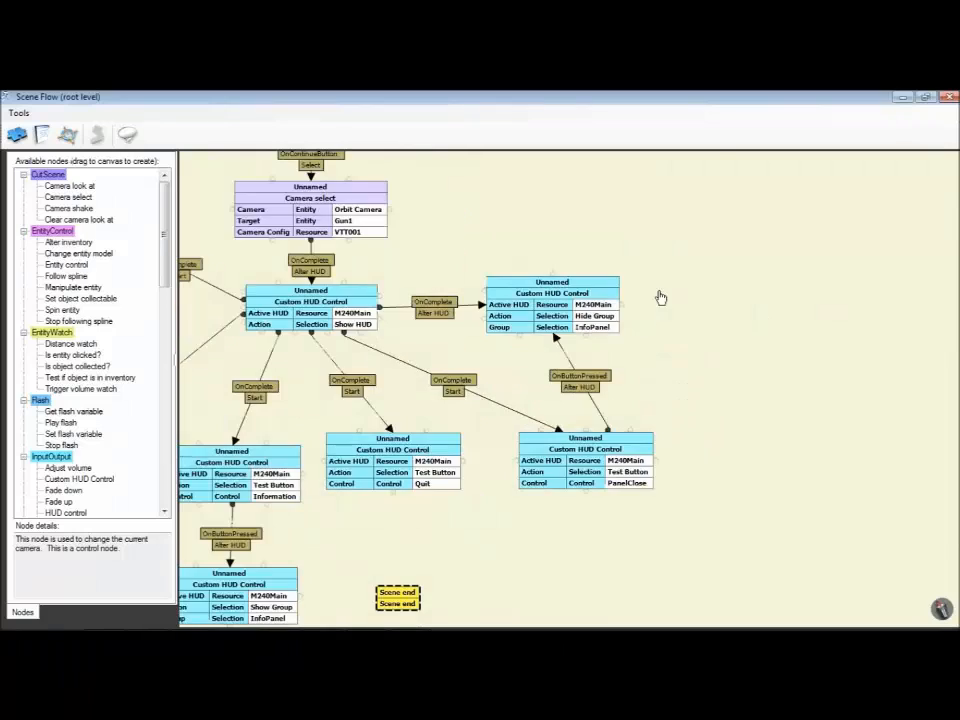
{"action": "left_click_drag", "start_coordinate": [555, 416], "coordinate": [657, 290]}
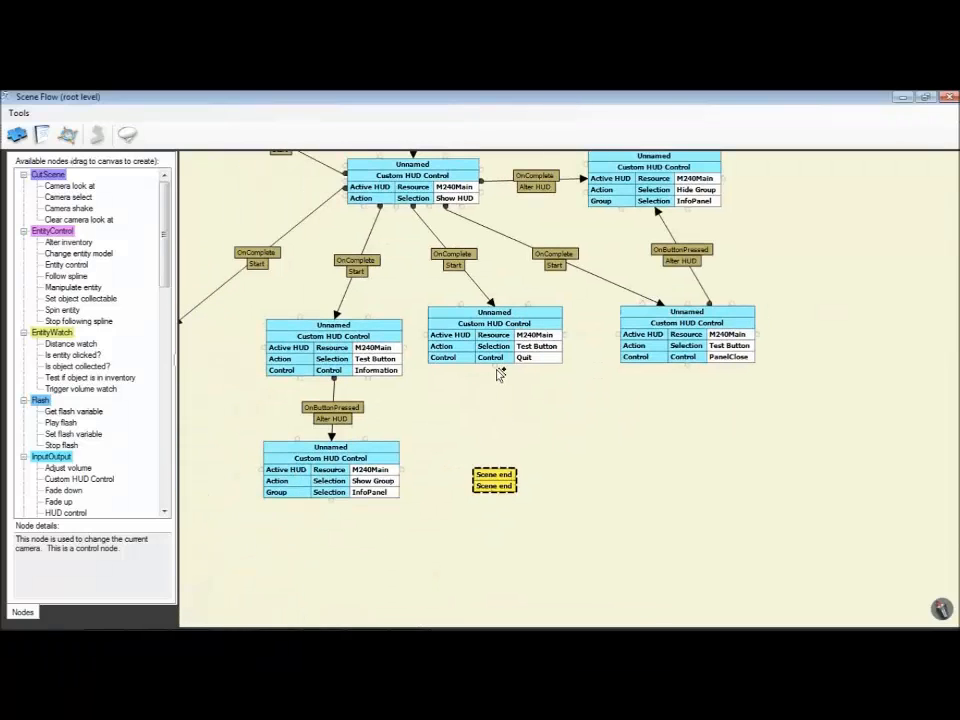
{"action": "left_click_drag", "start_coordinate": [500, 374], "coordinate": [494, 476]}
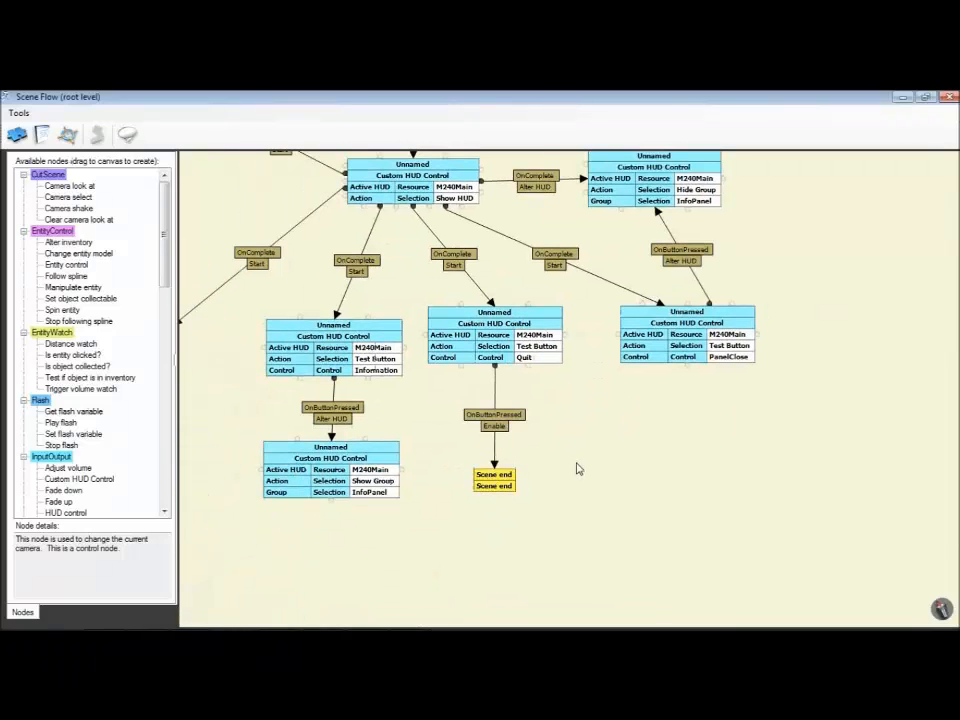
Step: Review the start of the flow, from Scene start through the Front1 and Front2 Interaction control nodes
{"action": "scroll", "coordinate": [538, 425], "scroll_direction": "down", "scroll_amount": 3}
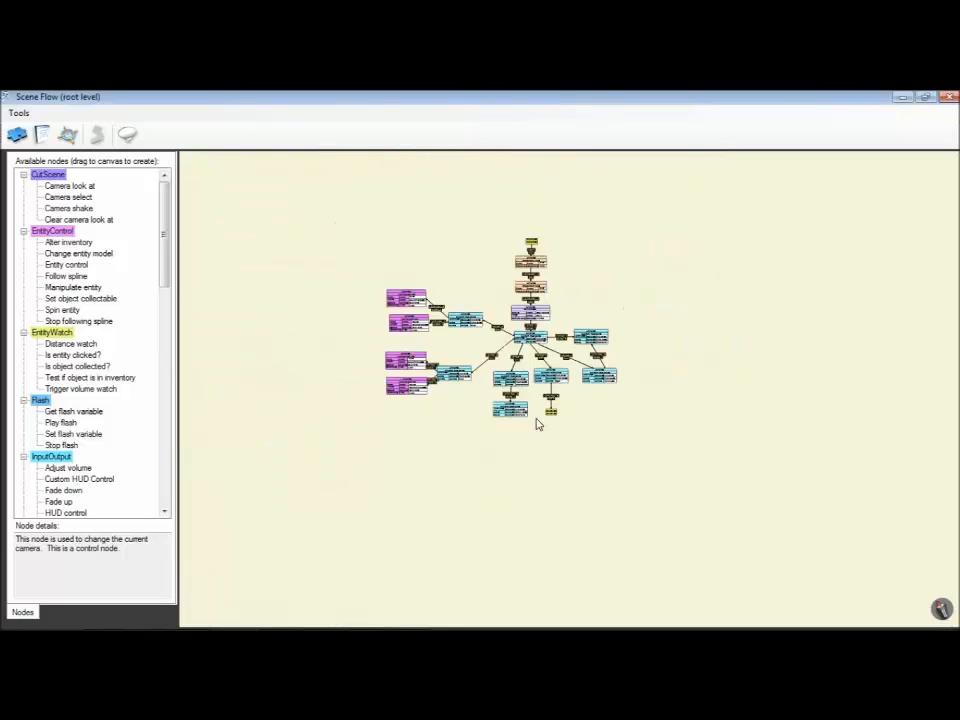
{"action": "scroll", "coordinate": [538, 425], "scroll_direction": "up", "scroll_amount": 3}
{"action": "left_click_drag", "start_coordinate": [538, 426], "coordinate": [654, 619]}
{"action": "left_click_drag", "start_coordinate": [594, 367], "coordinate": [620, 510]}
{"action": "left_click_drag", "start_coordinate": [650, 290], "coordinate": [660, 380]}
{"action": "left_click", "coordinate": [549, 214]}
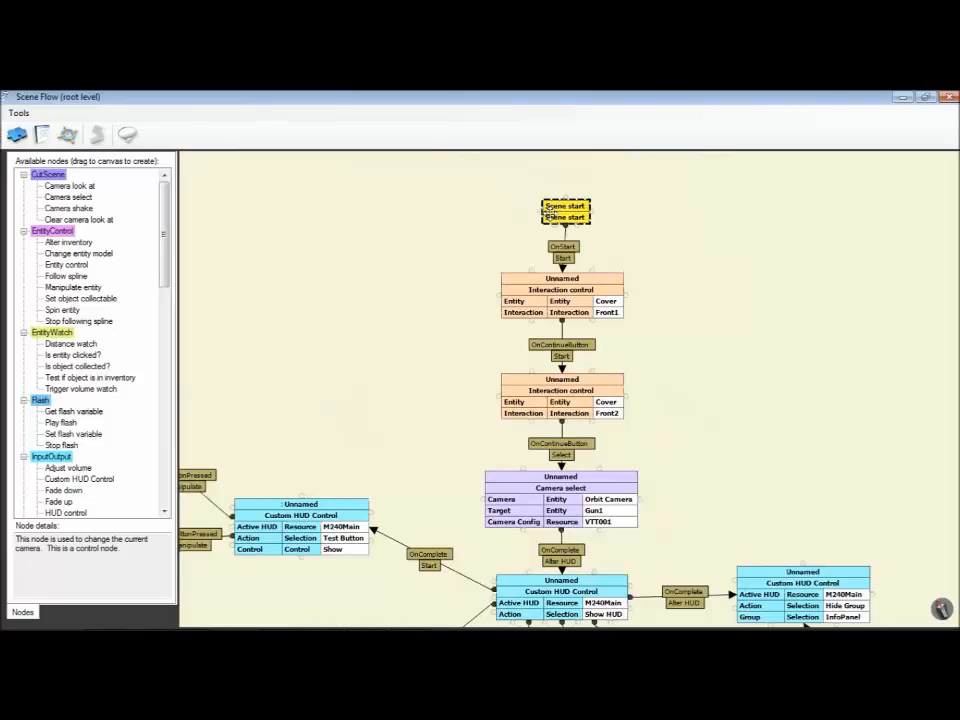
{"action": "left_click", "coordinate": [549, 300]}
{"action": "left_click", "coordinate": [552, 400]}
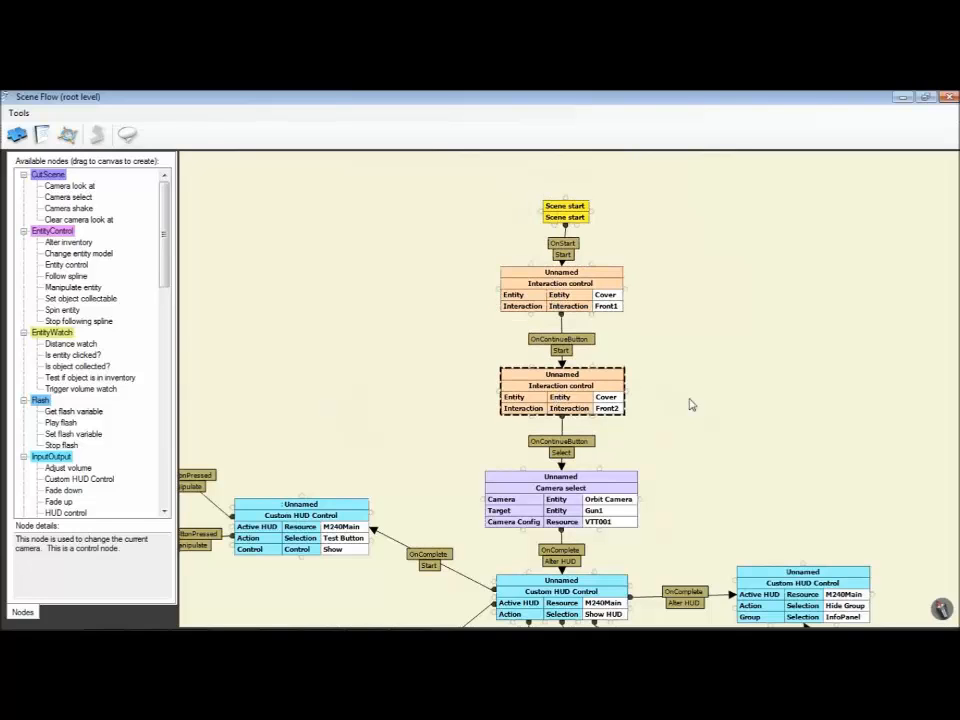
Step: Examine the Camera select and Show HUD nodes and the Show and Hide Test Button nodes branching from them
{"action": "left_click_drag", "start_coordinate": [694, 367], "coordinate": [669, 179]}
{"action": "left_click", "coordinate": [512, 329]}
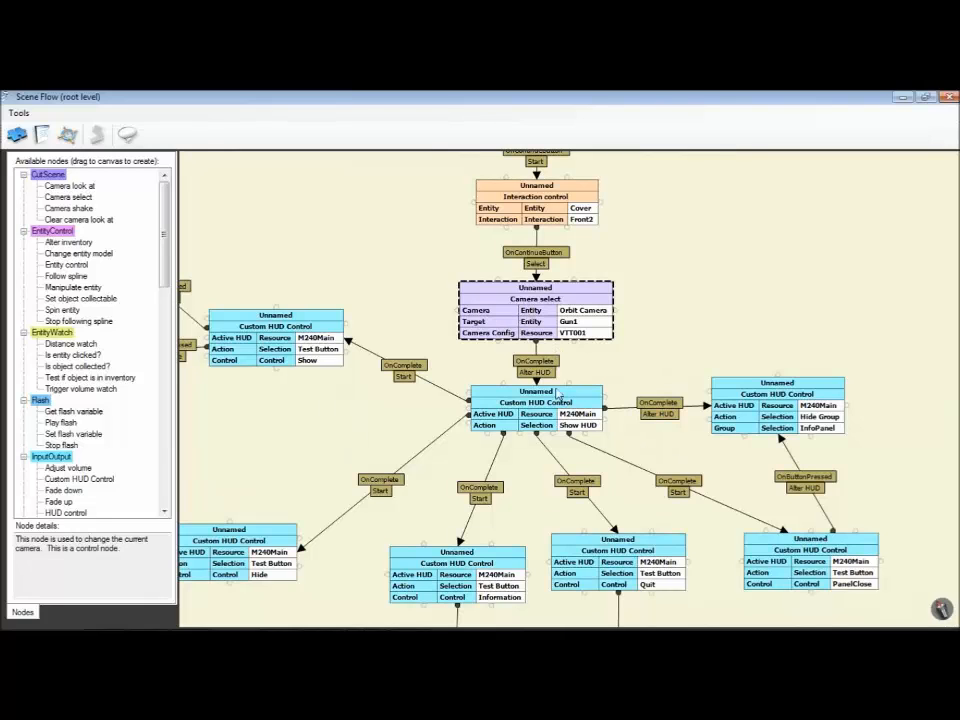
{"action": "left_click_drag", "start_coordinate": [606, 352], "coordinate": [597, 271]}
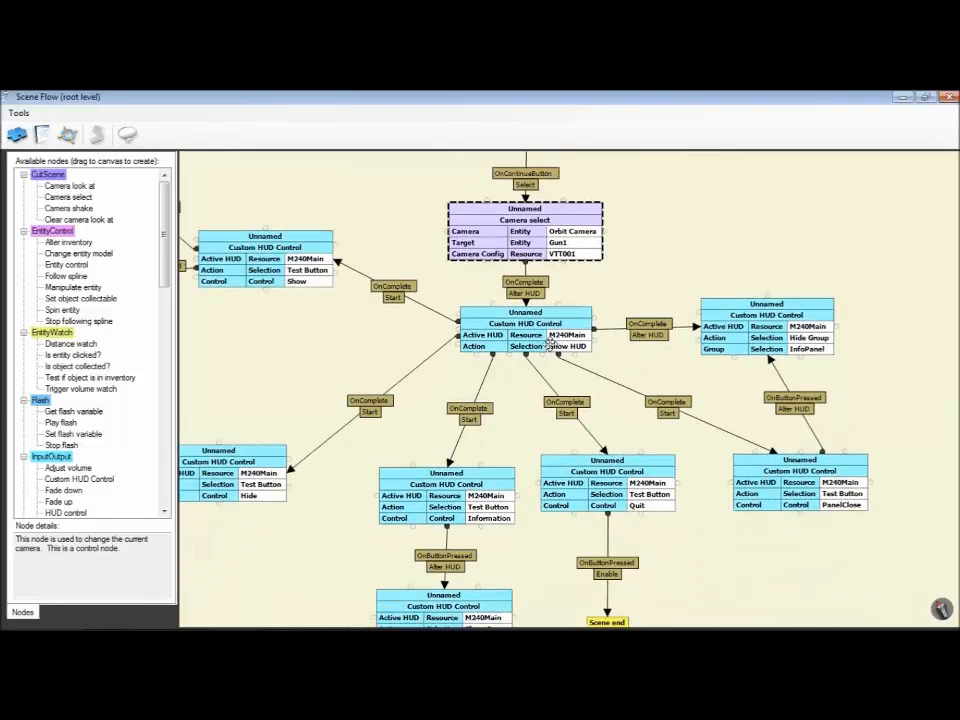
{"action": "left_click", "coordinate": [549, 341]}
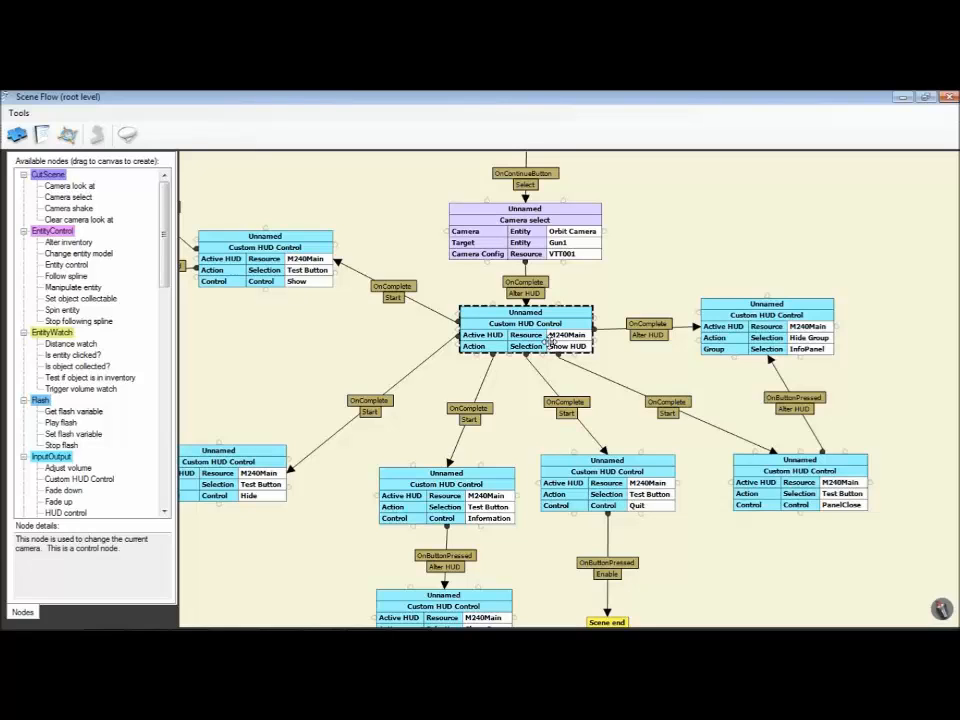
{"action": "left_click_drag", "start_coordinate": [356, 388], "coordinate": [376, 387]}
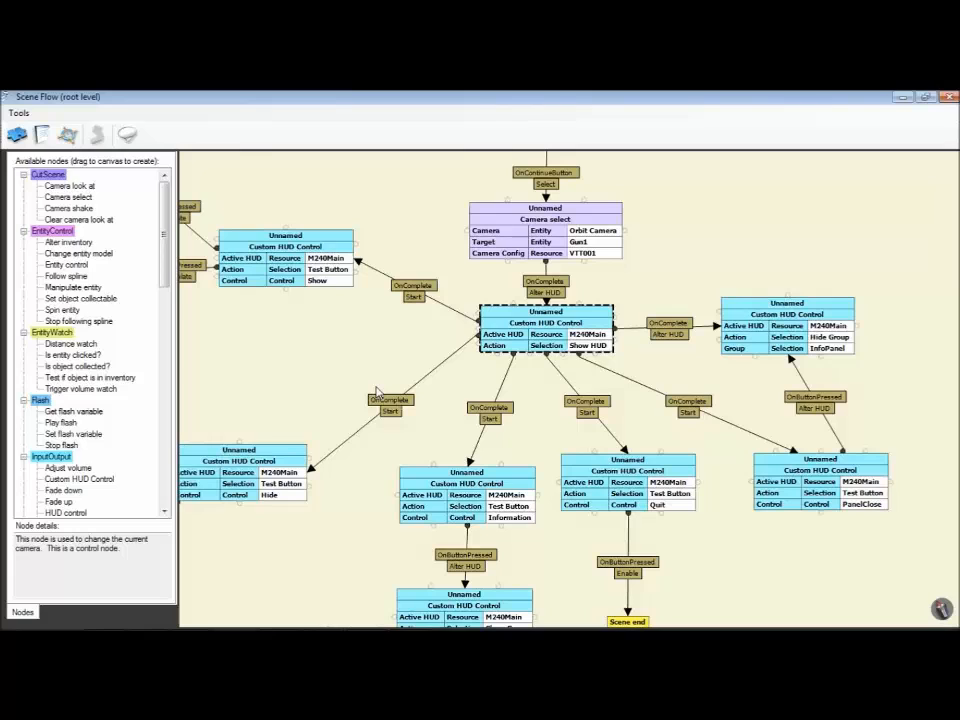
{"action": "left_click", "coordinate": [246, 272]}
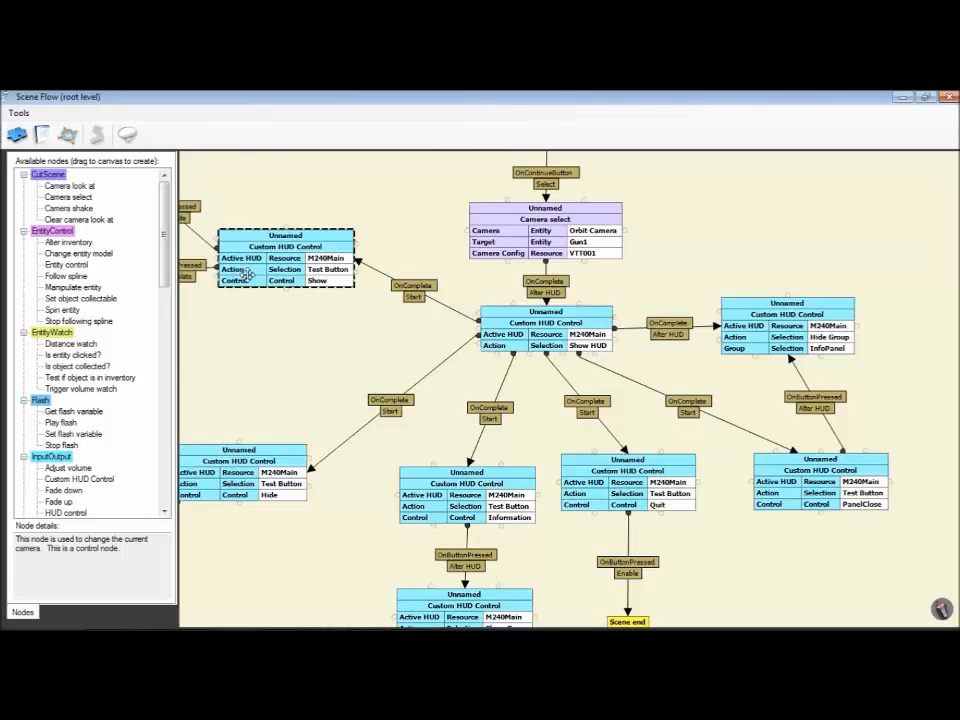
{"action": "left_click", "coordinate": [254, 478]}
Step: Space out the Show Test Button node and its CoverMarkOpen and RoundMarkOpen Manipulate entity nodes
{"action": "left_click_drag", "start_coordinate": [303, 390], "coordinate": [505, 453]}
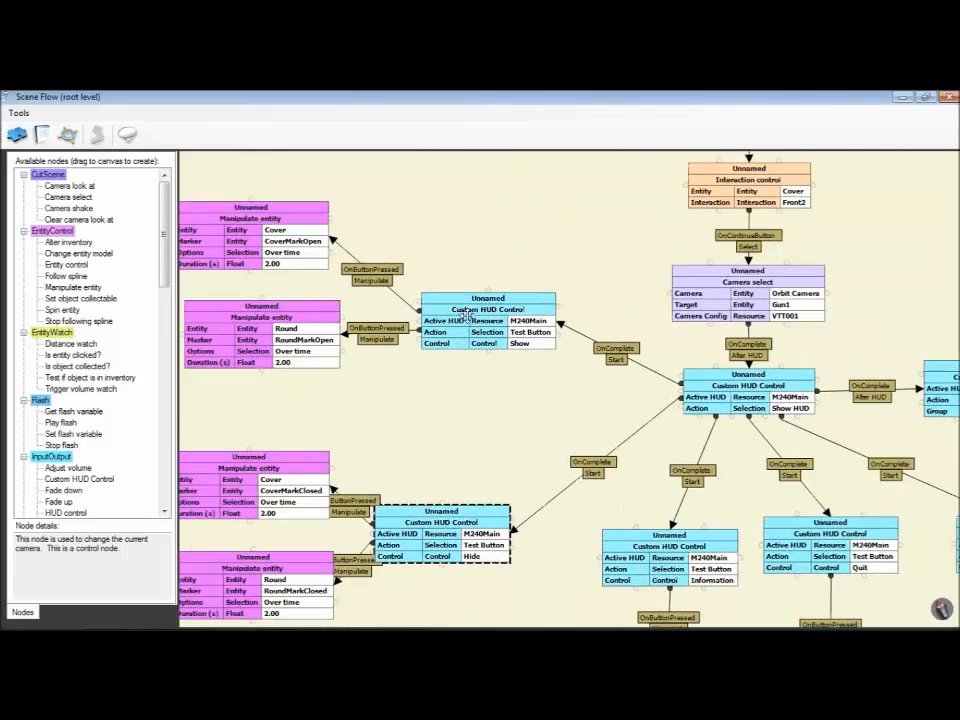
{"action": "left_click_drag", "start_coordinate": [467, 316], "coordinate": [453, 289]}
{"action": "left_click_drag", "start_coordinate": [261, 331], "coordinate": [256, 339]}
{"action": "left_click_drag", "start_coordinate": [277, 254], "coordinate": [285, 255]}
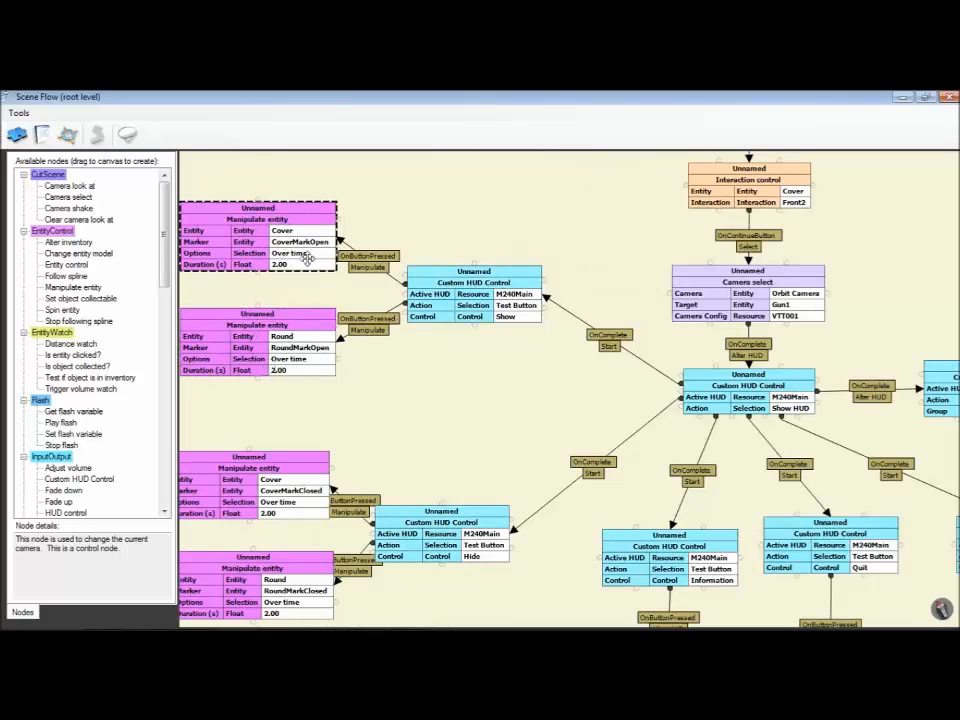
Step: Space out the Hide Test Button node and its CoverMarkClosed and RoundMarkClosed Manipulate entity nodes
{"action": "left_click_drag", "start_coordinate": [389, 469], "coordinate": [384, 387]}
{"action": "left_click_drag", "start_coordinate": [460, 451], "coordinate": [483, 451]}
{"action": "left_click_drag", "start_coordinate": [298, 400], "coordinate": [289, 392]}
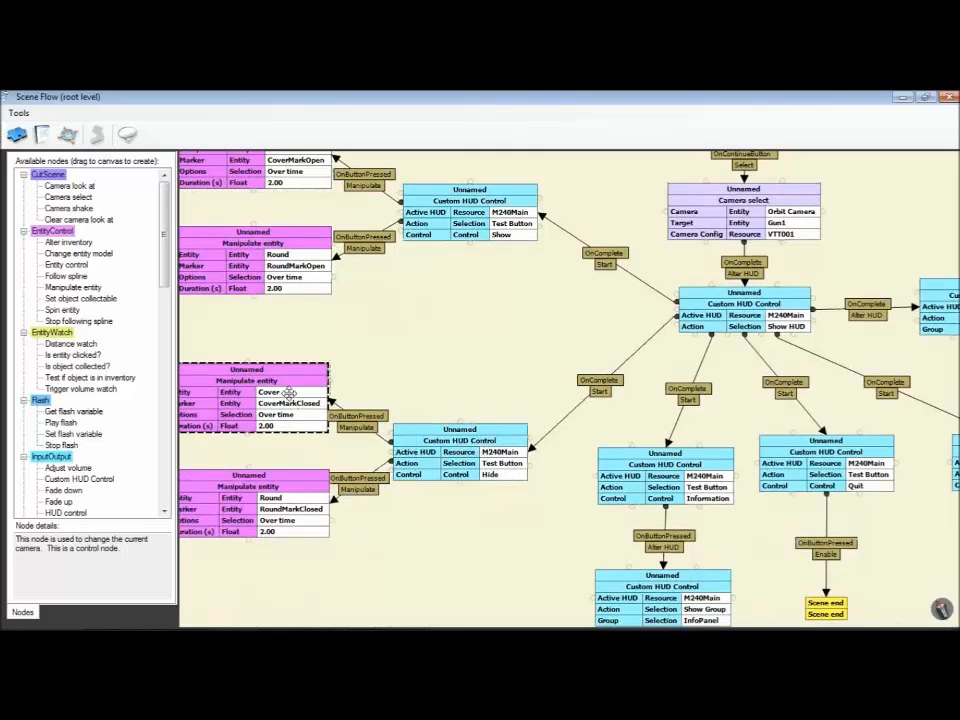
{"action": "left_click_drag", "start_coordinate": [292, 512], "coordinate": [283, 512]}
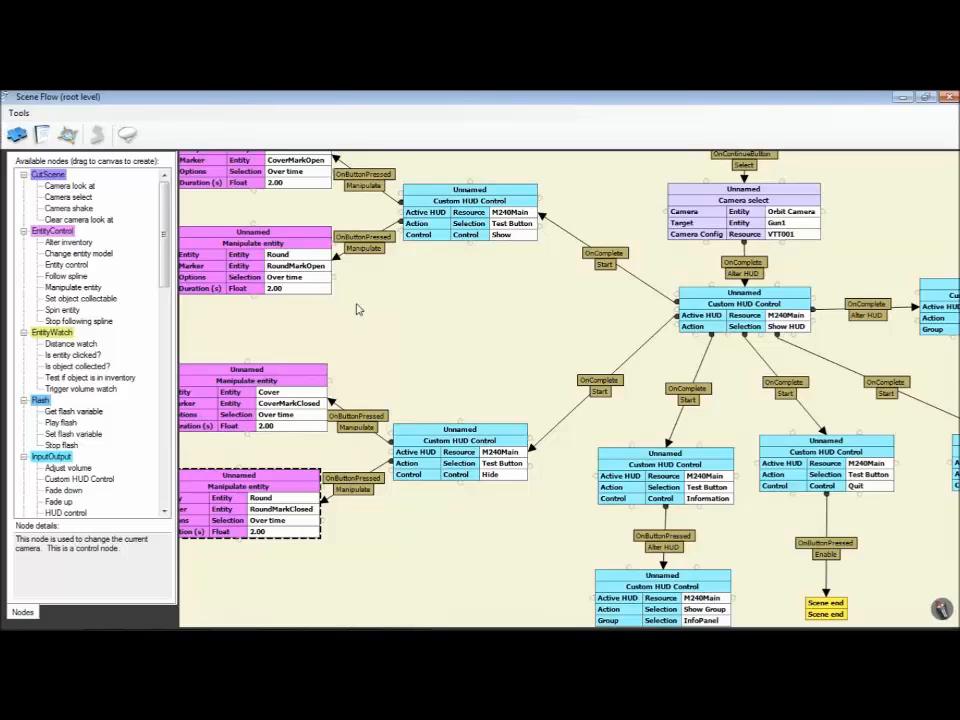
{"action": "left_click", "coordinate": [437, 441]}
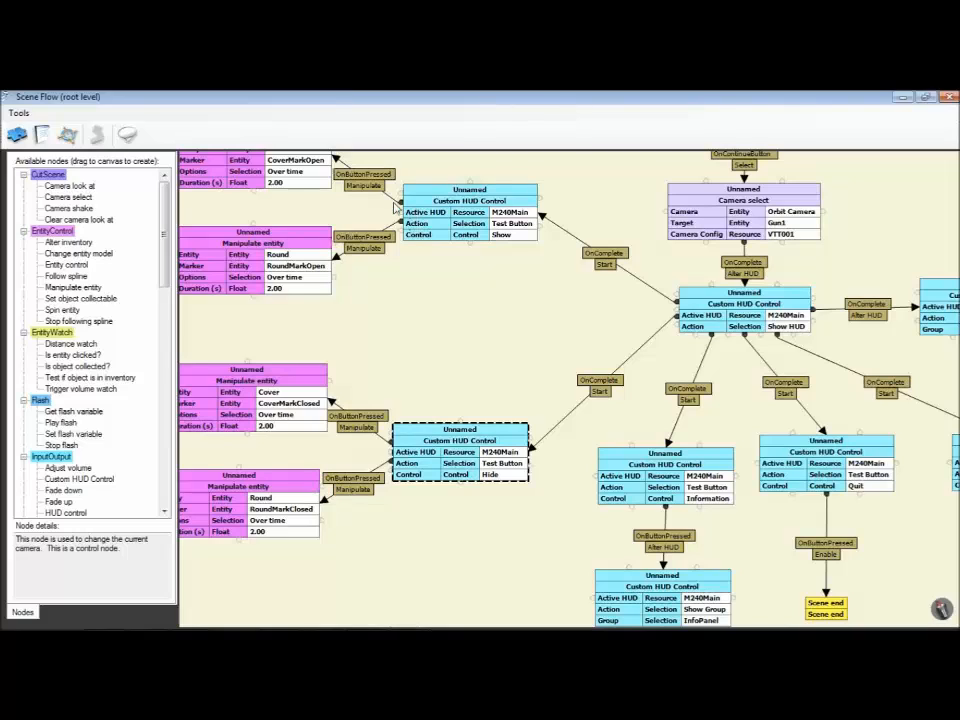
Step: Tidy the position of the Information Test Button node and the InfoPanel Show Group node connected to it
{"action": "left_click", "coordinate": [522, 215]}
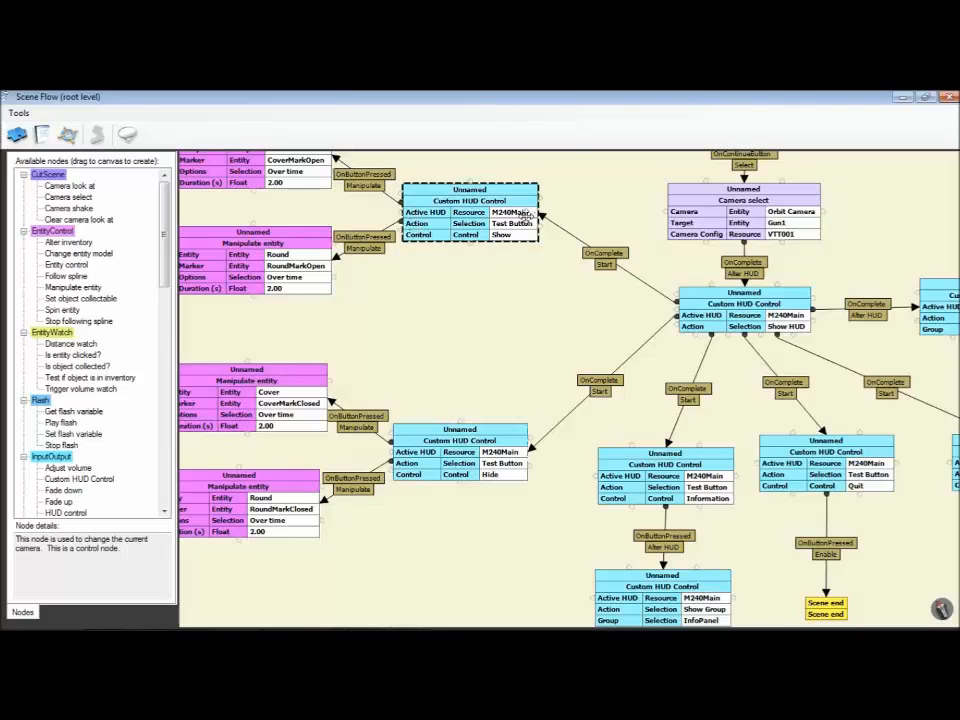
{"action": "left_click", "coordinate": [537, 294]}
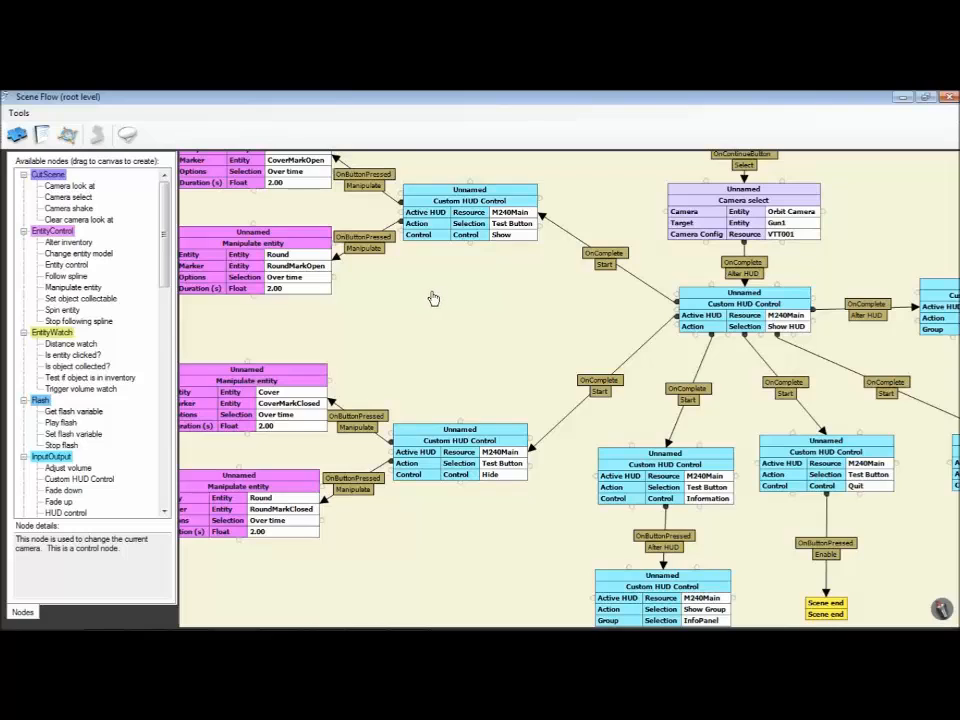
{"action": "left_click_drag", "start_coordinate": [432, 297], "coordinate": [305, 286]}
{"action": "left_click_drag", "start_coordinate": [389, 295], "coordinate": [308, 212]}
{"action": "left_click_drag", "start_coordinate": [423, 388], "coordinate": [385, 328]}
{"action": "left_click_drag", "start_coordinate": [433, 356], "coordinate": [425, 329]}
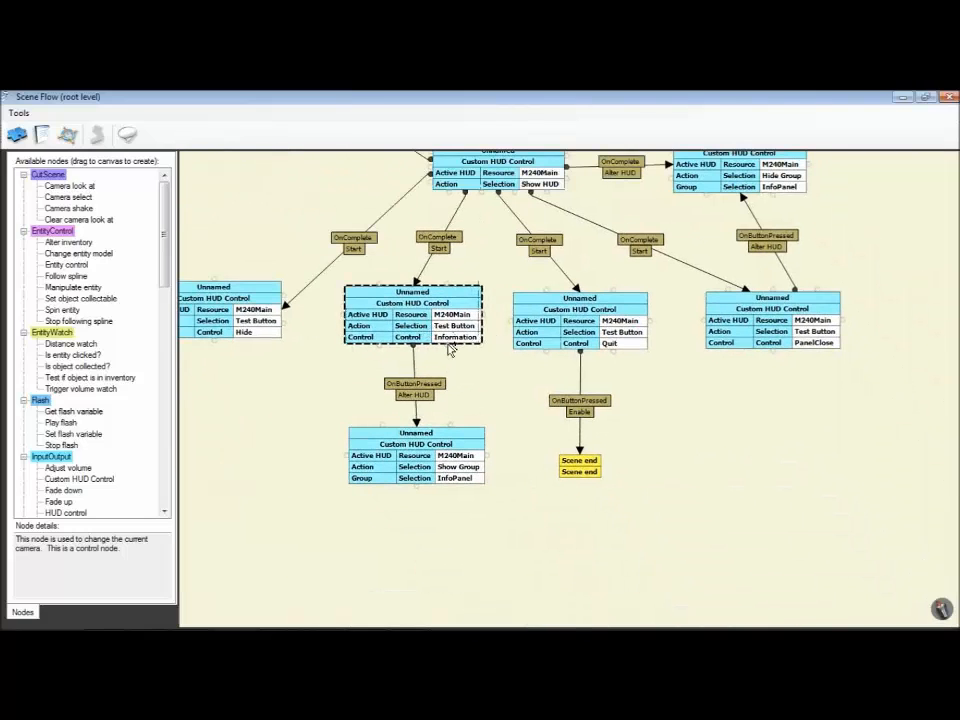
{"action": "left_click_drag", "start_coordinate": [437, 470], "coordinate": [432, 459]}
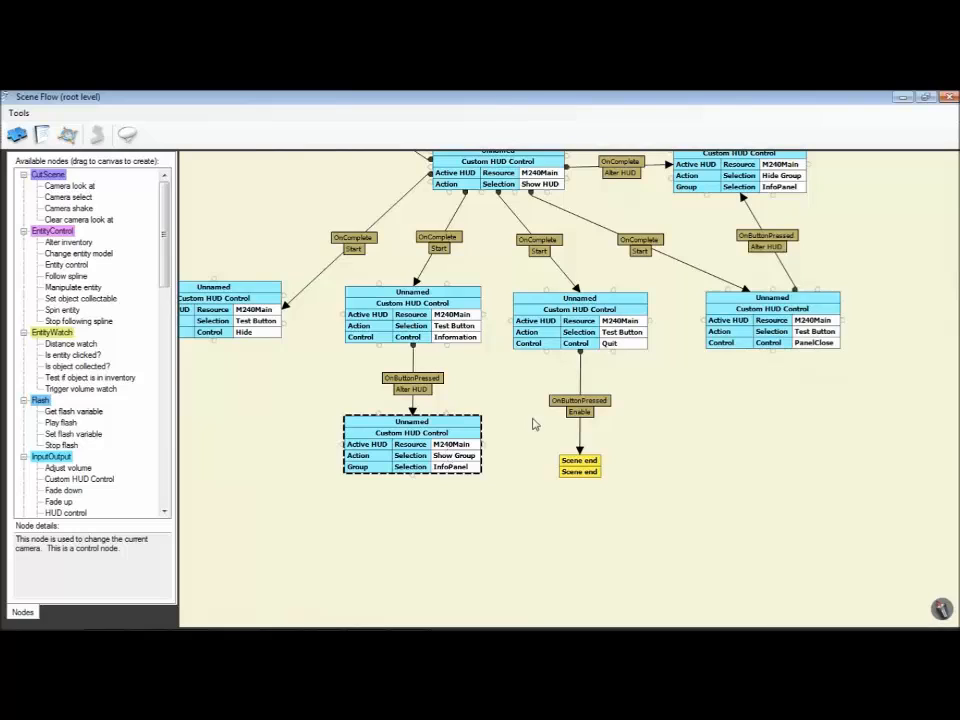
Step: Move the InfoPanel Hide Group node outward, nudge the Quit Test Button node, and close the scene flow
{"action": "left_click_drag", "start_coordinate": [533, 425], "coordinate": [496, 512]}
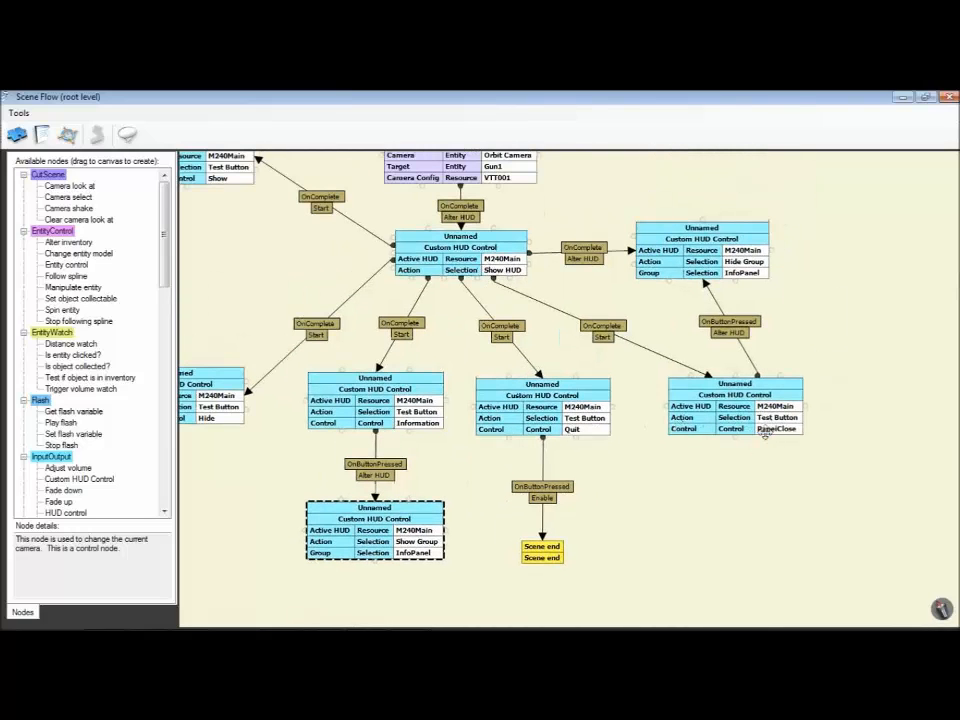
{"action": "left_click_drag", "start_coordinate": [714, 254], "coordinate": [758, 256]}
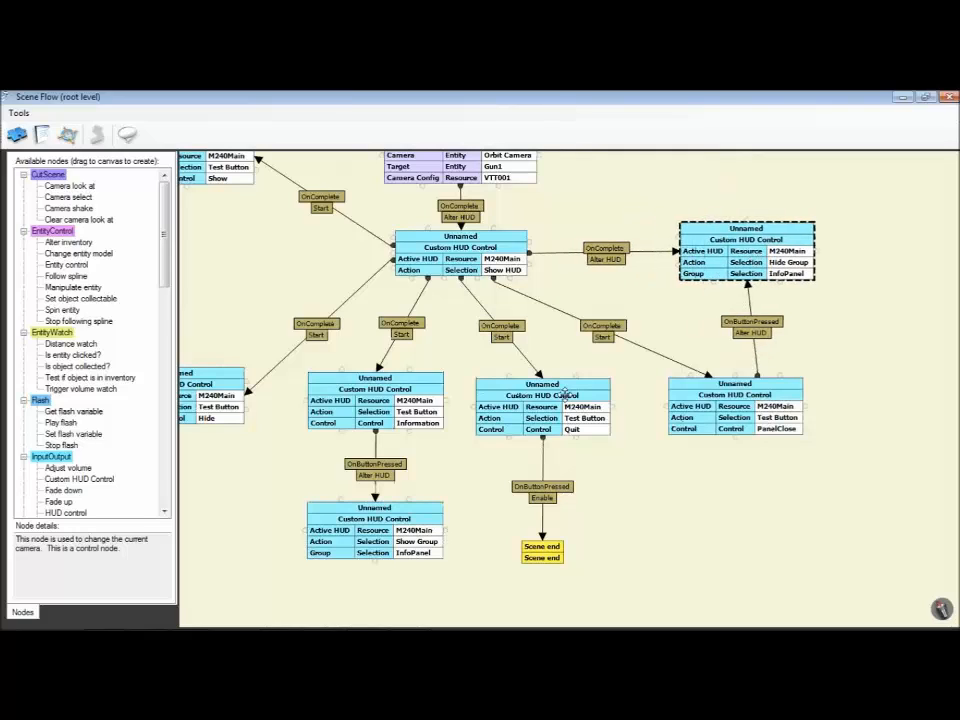
{"action": "left_click", "coordinate": [572, 420]}
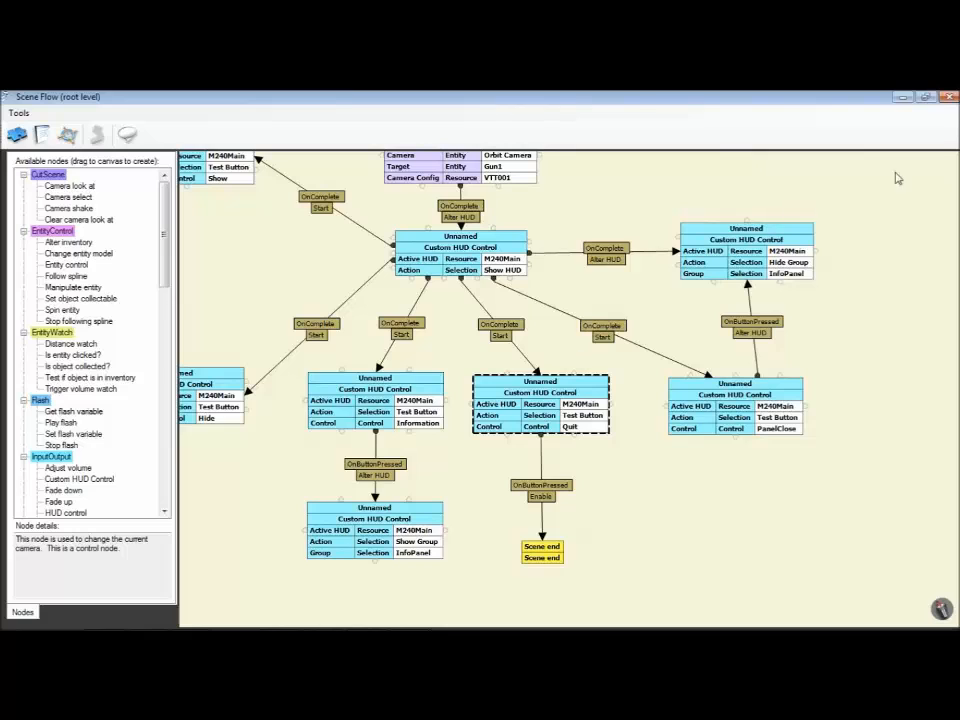
{"action": "scroll", "coordinate": [643, 381], "scroll_direction": "down", "scroll_amount": 3}
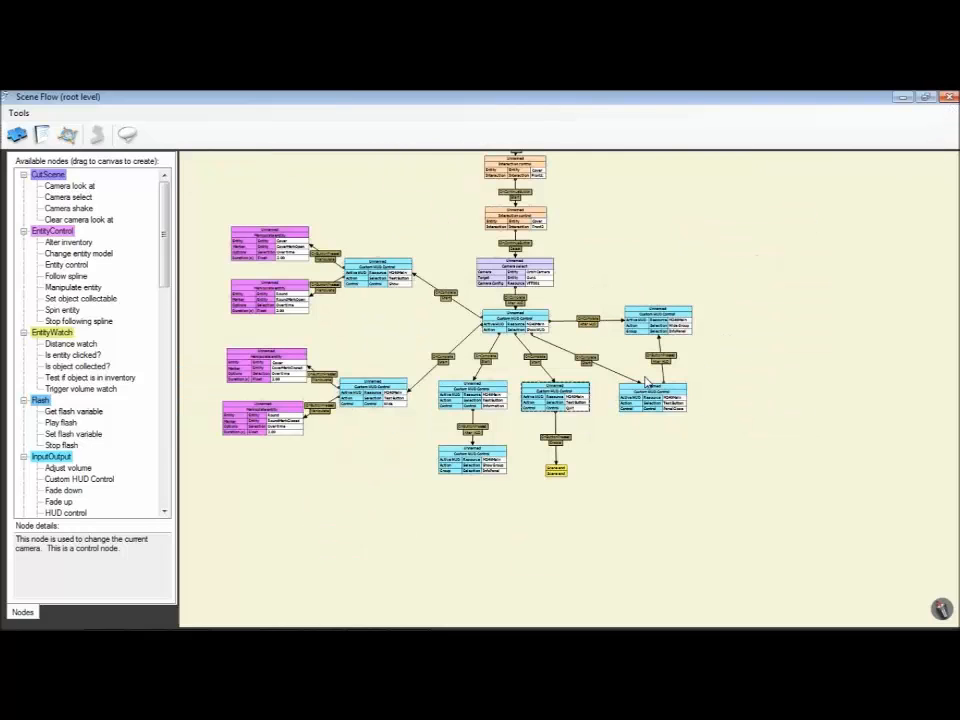
{"action": "left_click", "coordinate": [945, 97]}
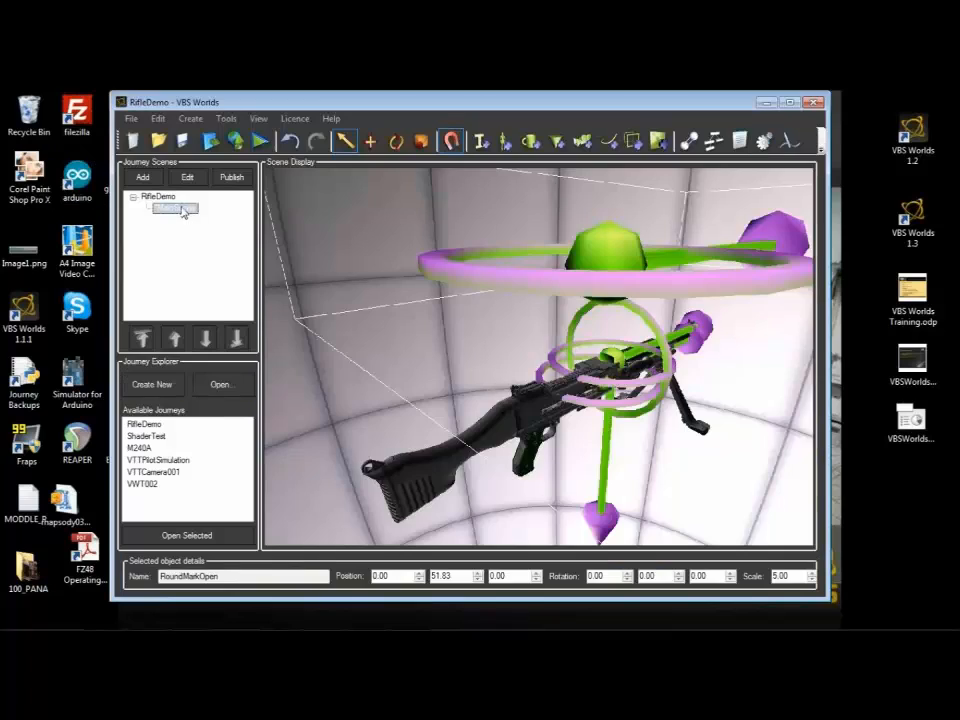
Step: Publish the MainScene scene of the RifleDemo journey and dismiss the status report
{"action": "right_click", "coordinate": [183, 211]}
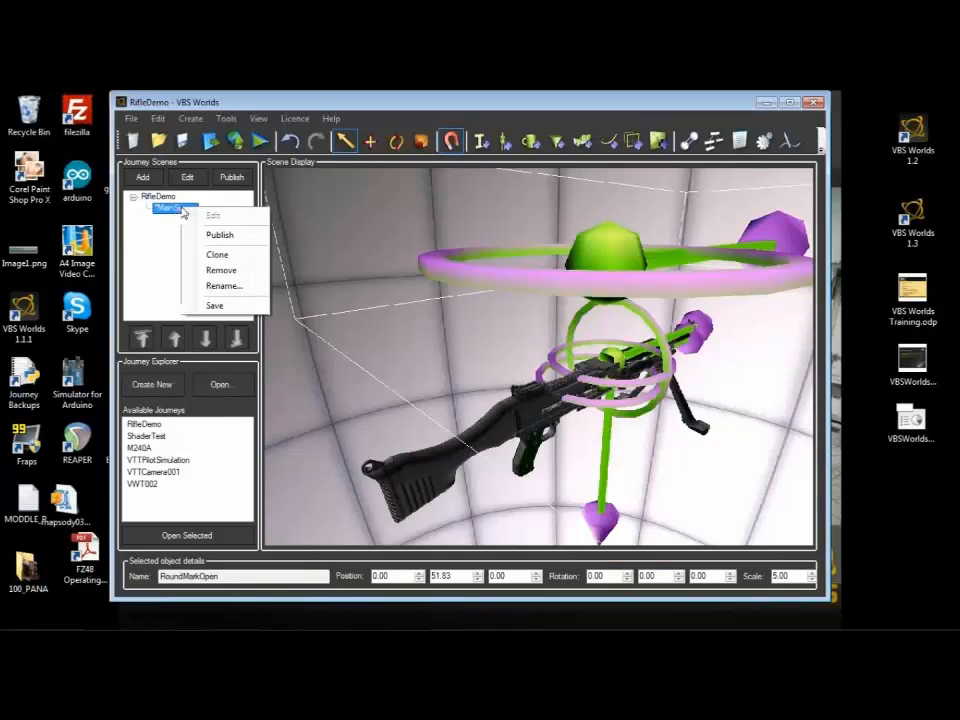
{"action": "left_click", "coordinate": [212, 235]}
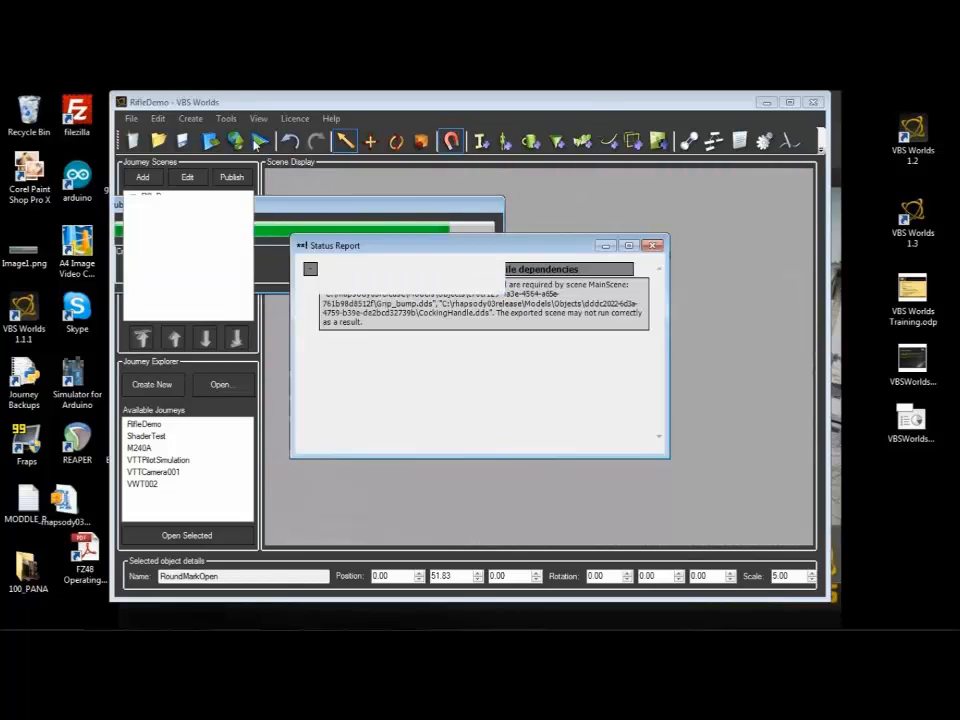
{"action": "left_click", "coordinate": [652, 245]}
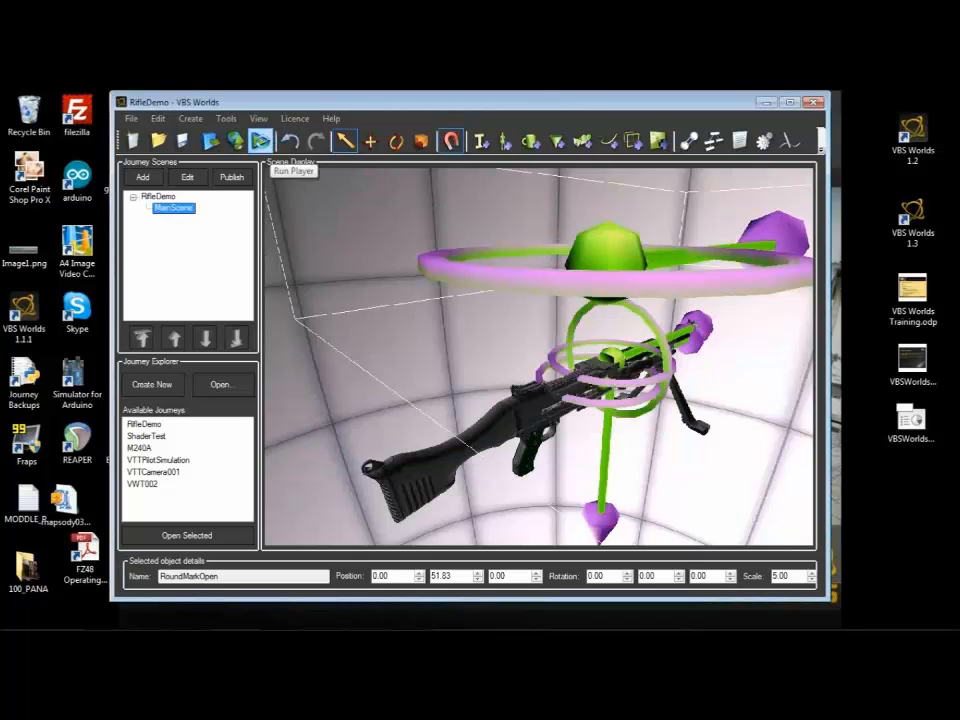
Step: Run the journey in the VBS Worlds Player and go through the title and introduction screens to the rifle view
{"action": "left_click", "coordinate": [262, 145]}
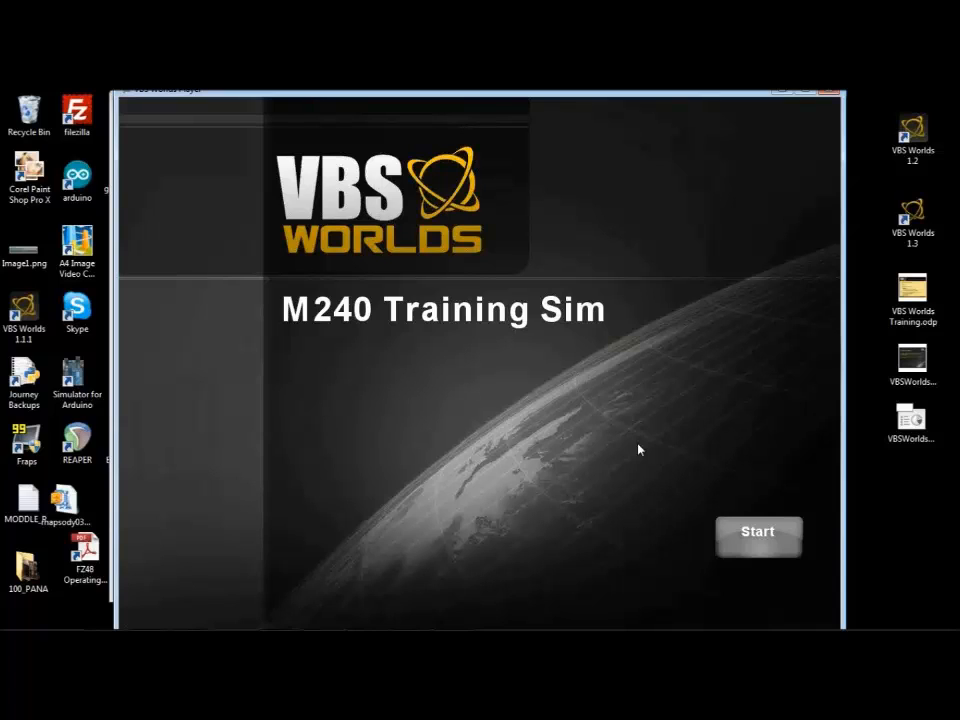
{"action": "left_click", "coordinate": [761, 549]}
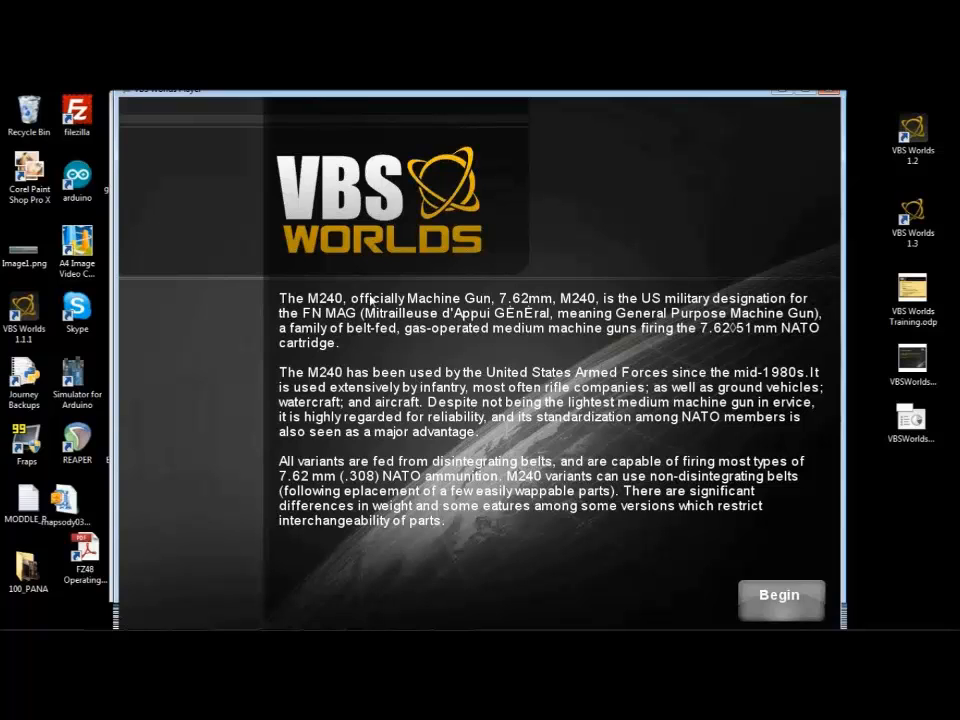
{"action": "left_click", "coordinate": [800, 612]}
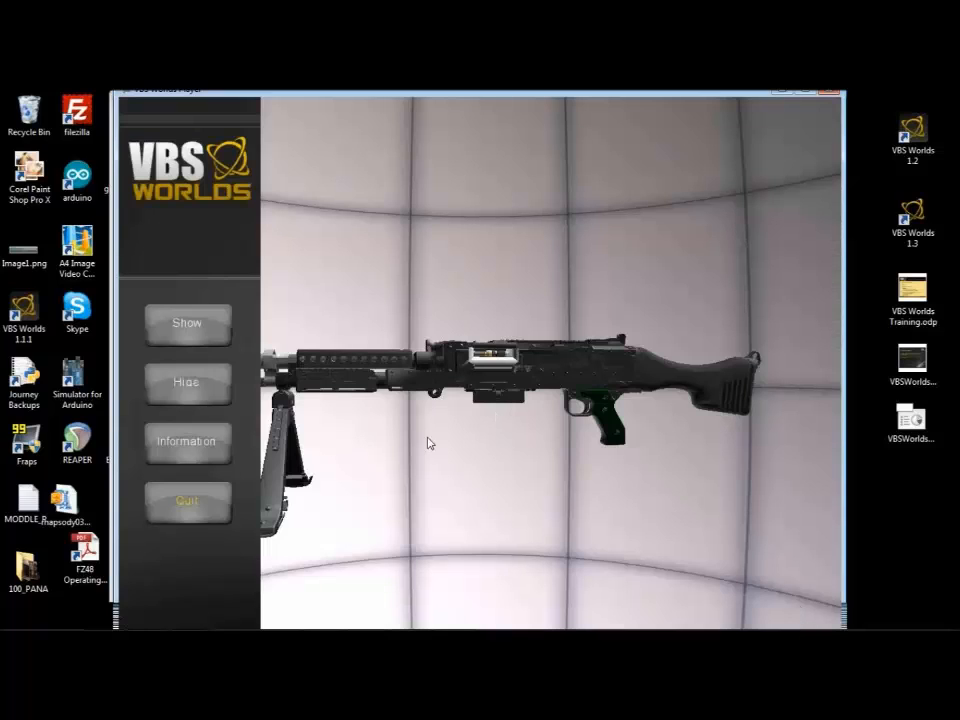
Step: Test the Show and Hide buttons on the rifle's cover and round while viewing the model from several angles
{"action": "scroll", "coordinate": [443, 440], "scroll_direction": "up", "scroll_amount": 5}
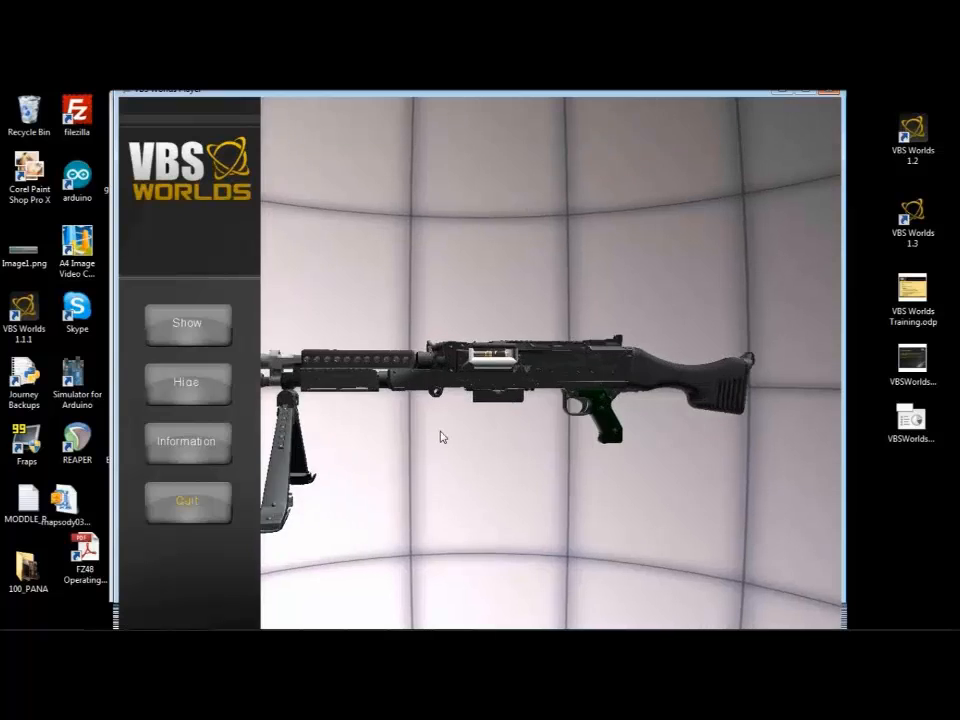
{"action": "left_click_drag", "start_coordinate": [461, 518], "coordinate": [502, 596]}
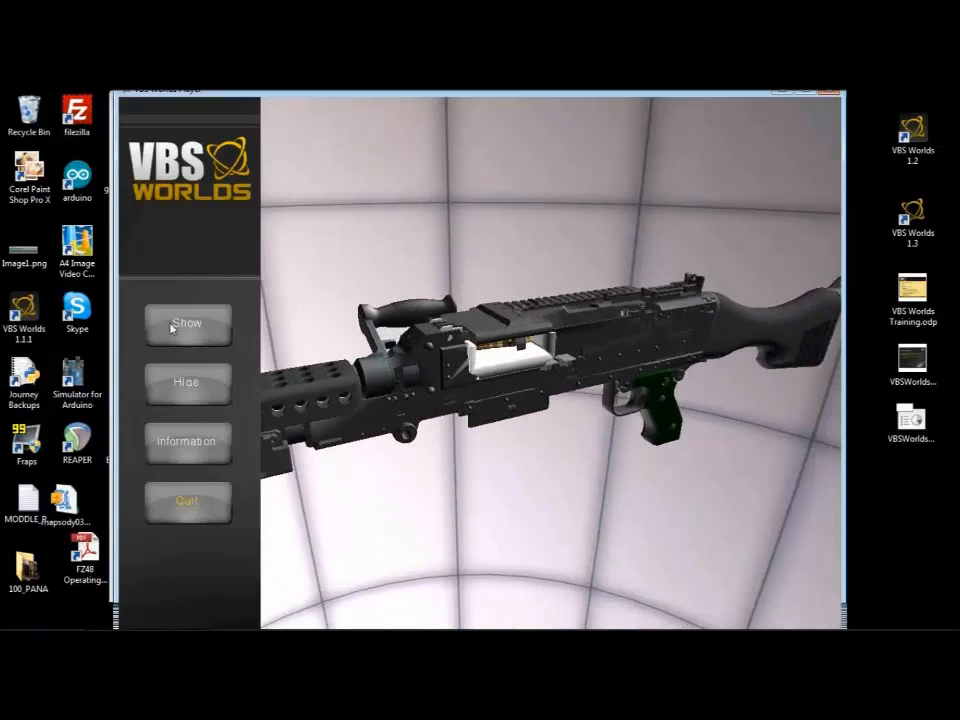
{"action": "left_click", "coordinate": [175, 322]}
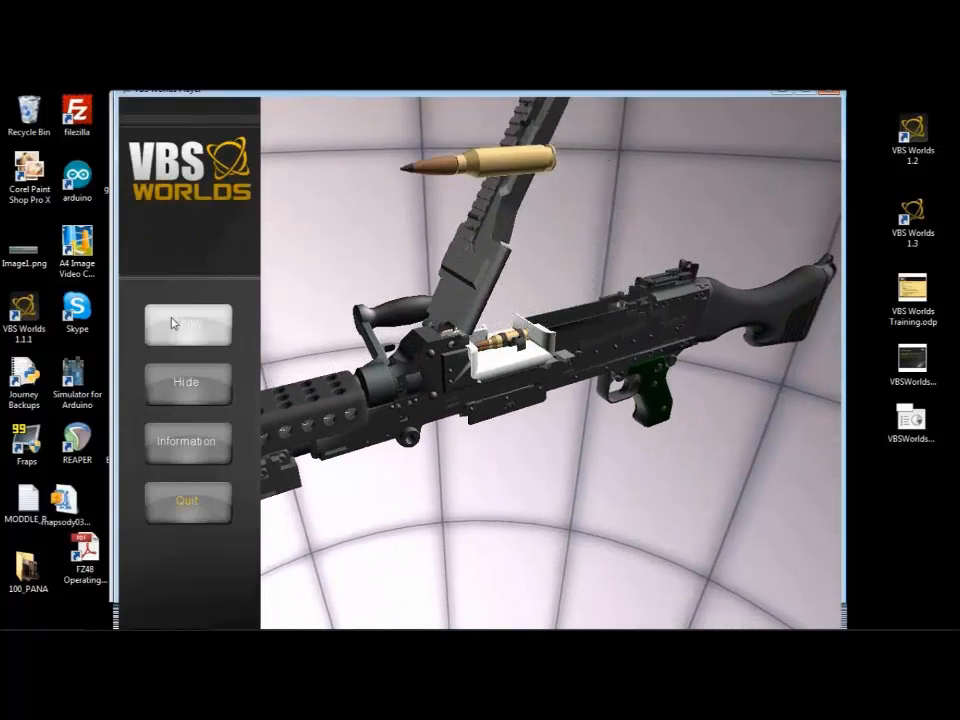
{"action": "scroll", "coordinate": [479, 363], "scroll_direction": "down", "scroll_amount": 4}
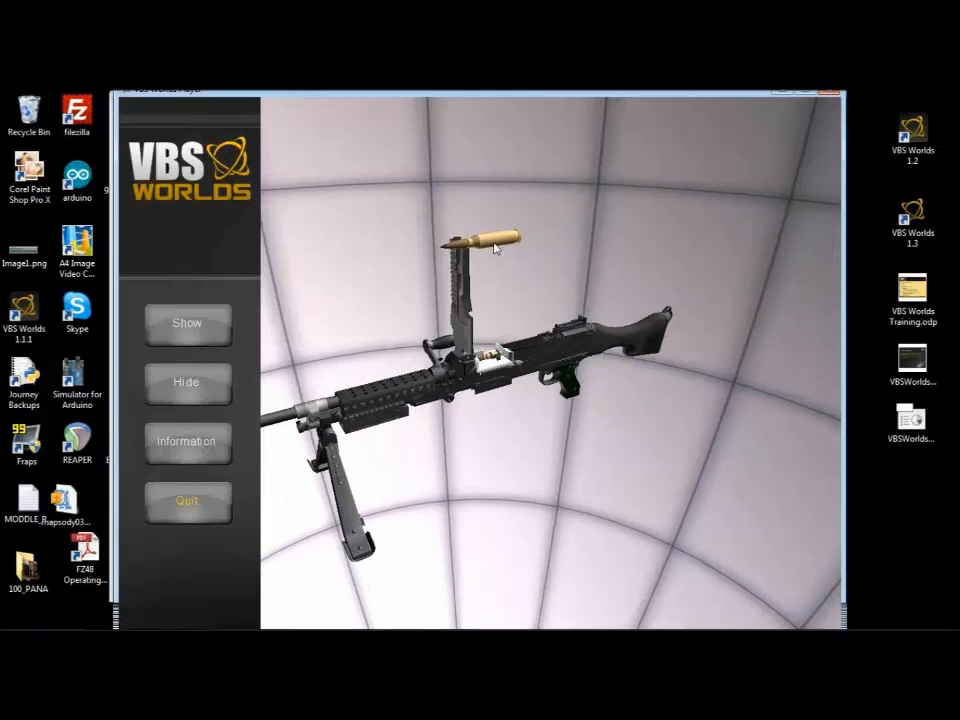
{"action": "scroll", "coordinate": [495, 249], "scroll_direction": "up", "scroll_amount": 3}
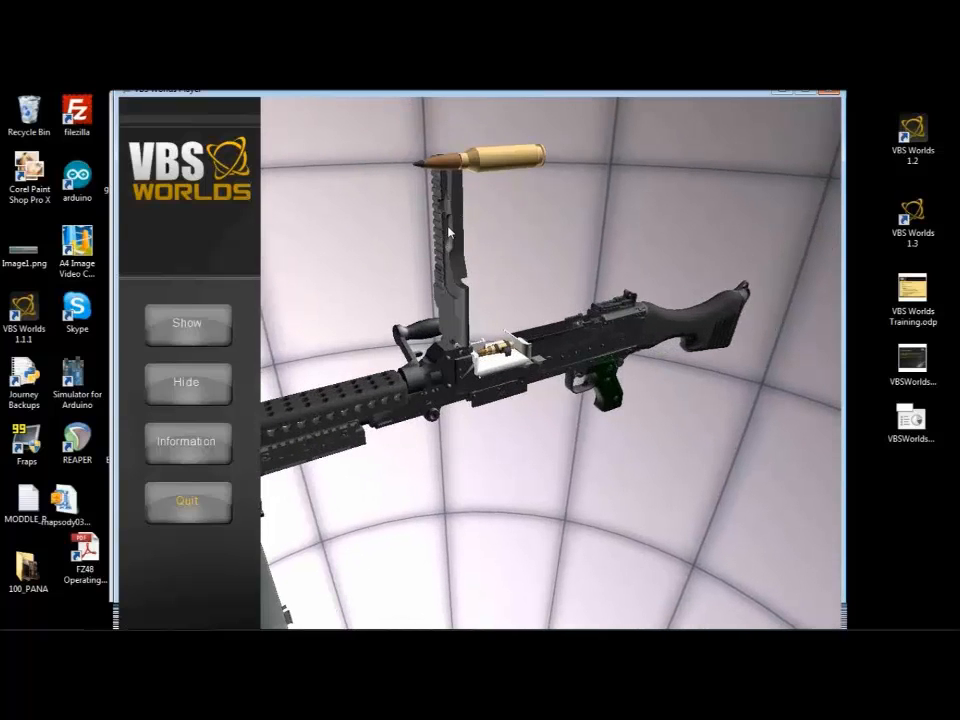
{"action": "left_click", "coordinate": [192, 391]}
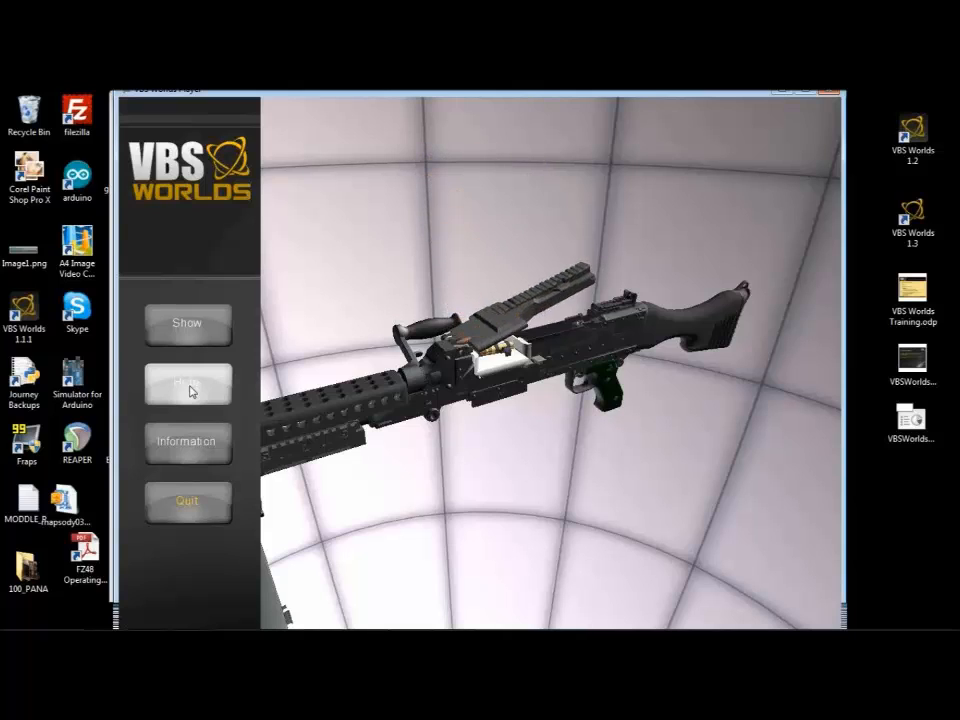
{"action": "left_click", "coordinate": [186, 321]}
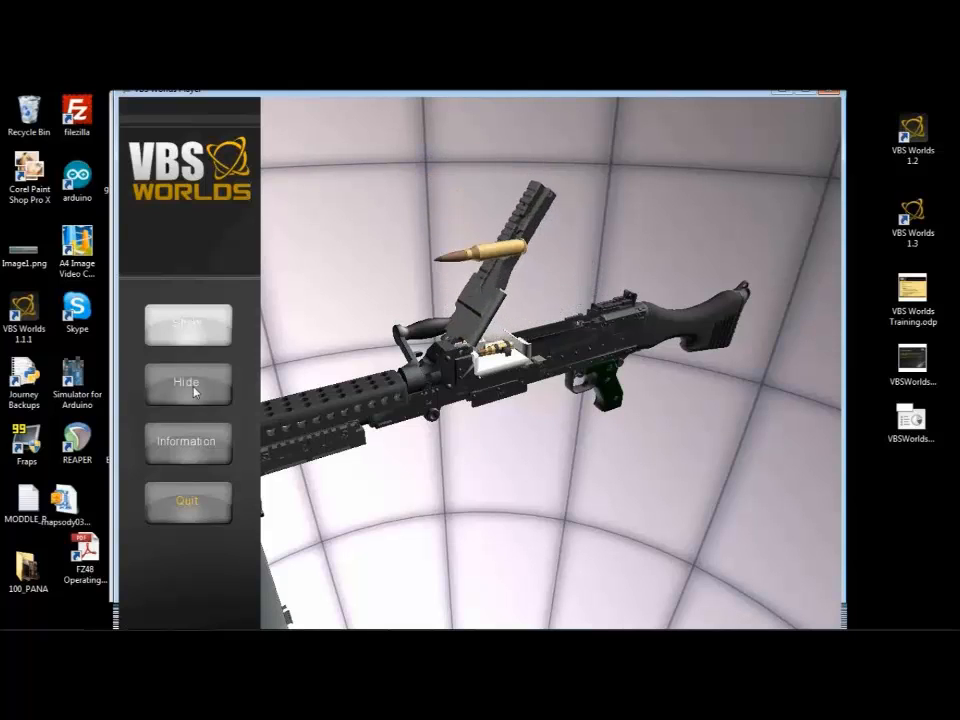
{"action": "left_click_drag", "start_coordinate": [529, 408], "coordinate": [206, 454]}
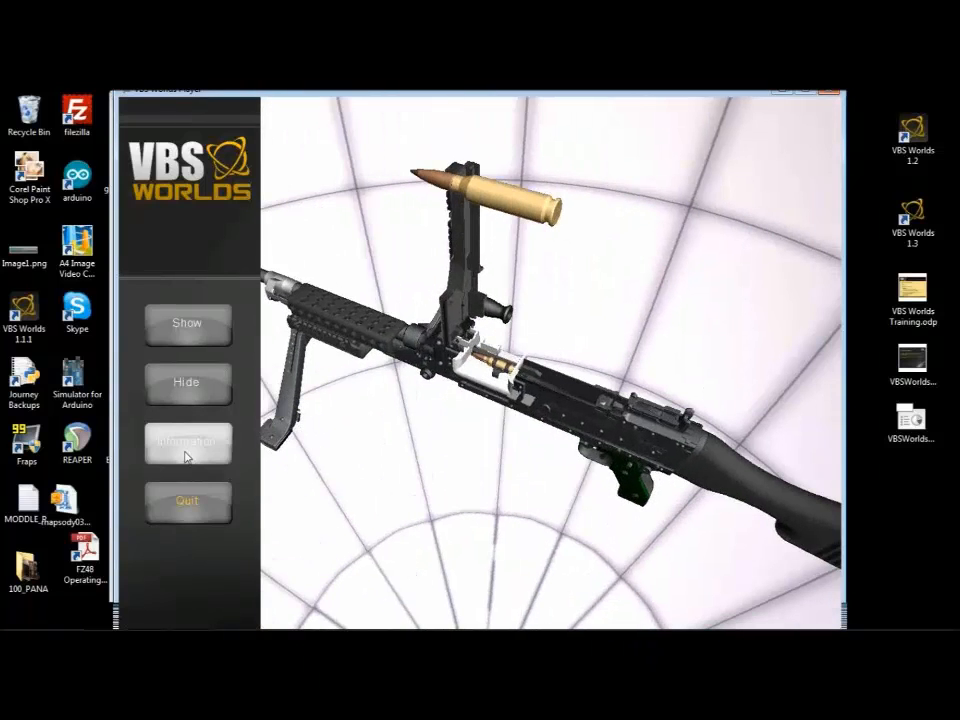
Step: Test opening and closing the Specifications panel through Information while viewing the rifle around, and close the player
{"action": "left_click", "coordinate": [186, 456]}
{"action": "left_click_drag", "start_coordinate": [383, 255], "coordinate": [692, 208]}
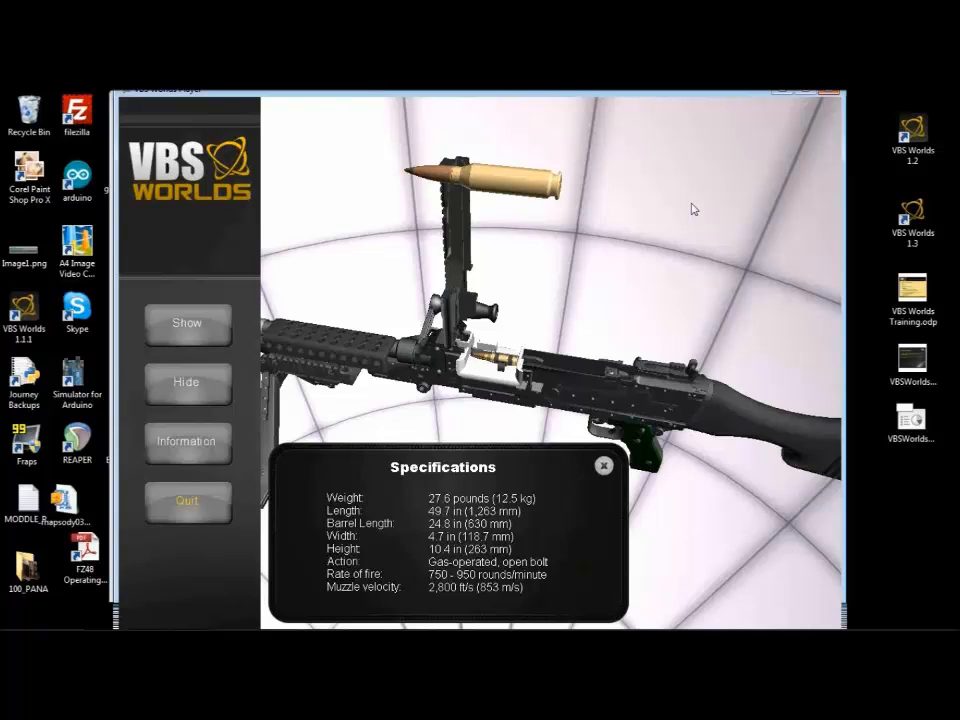
{"action": "left_click_drag", "start_coordinate": [591, 269], "coordinate": [390, 300]}
{"action": "scroll", "coordinate": [362, 281], "scroll_direction": "down", "scroll_amount": 6}
{"action": "scroll", "coordinate": [362, 281], "scroll_direction": "up", "scroll_amount": 7}
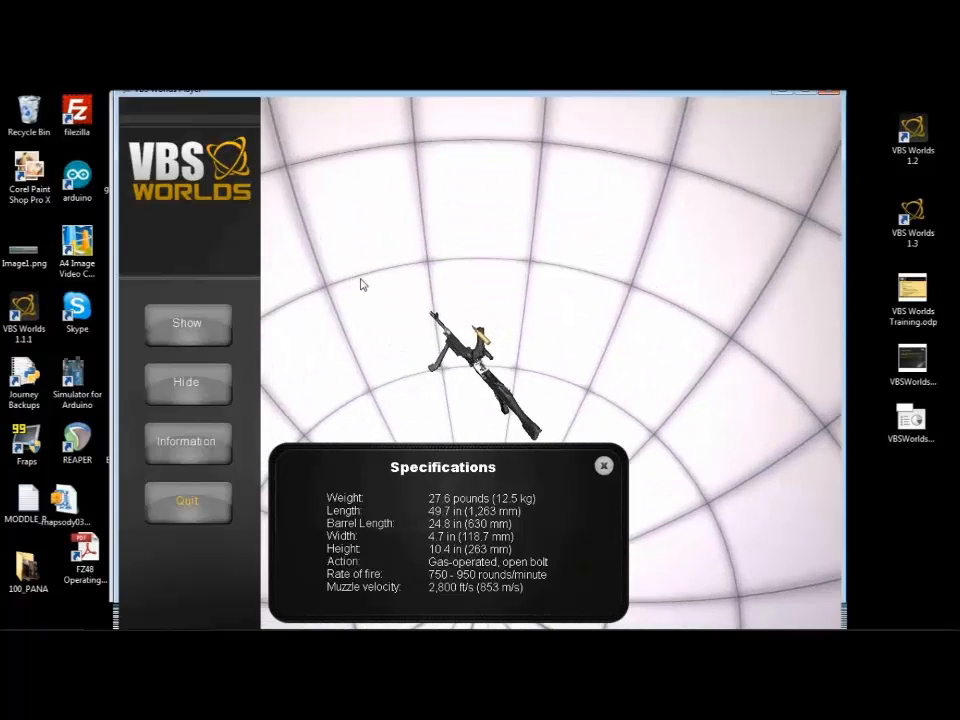
{"action": "left_click", "coordinate": [606, 467]}
{"action": "scroll", "coordinate": [535, 401], "scroll_direction": "down", "scroll_amount": 4}
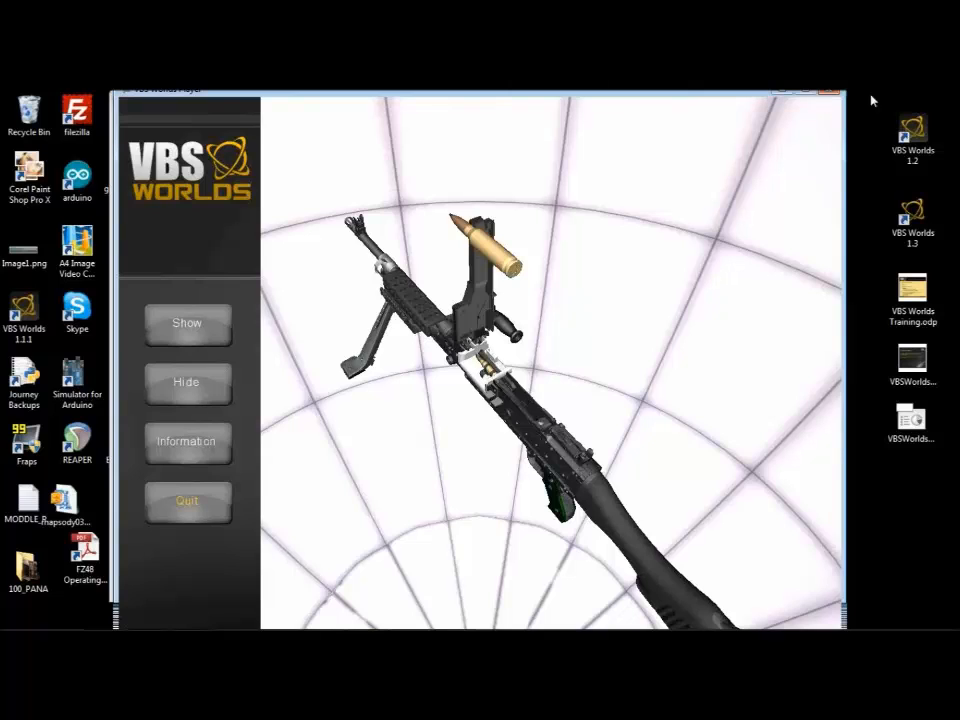
{"action": "left_click", "coordinate": [835, 92]}
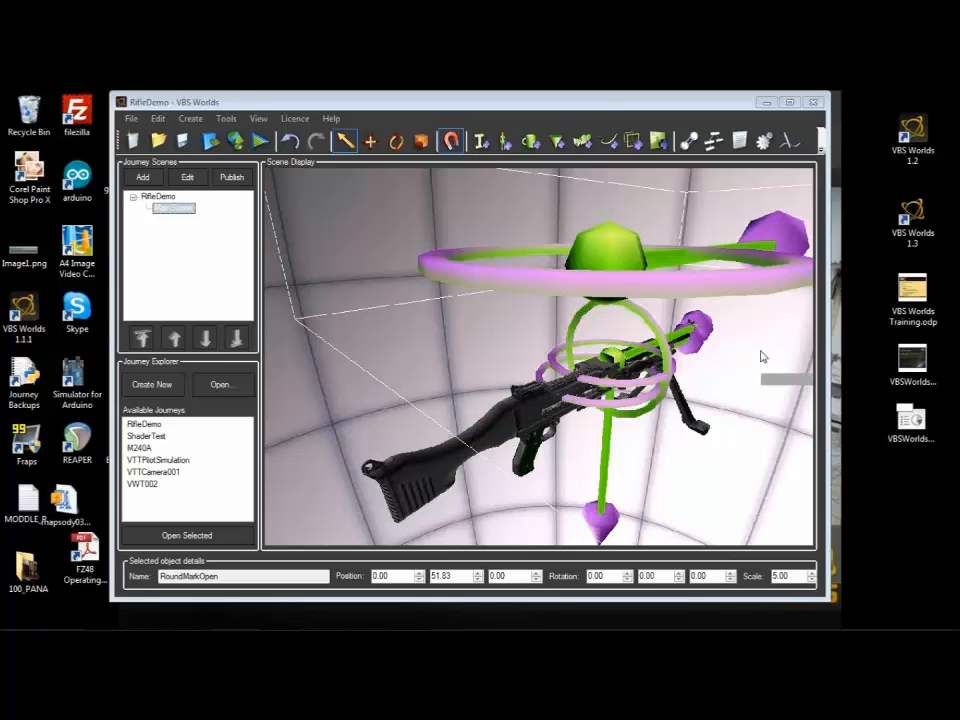
Step: Switch to Windows Explorer and go back to the C:\Webinars\export folder to check its contents
{"action": "mouse_move", "coordinate": [125, 628]}
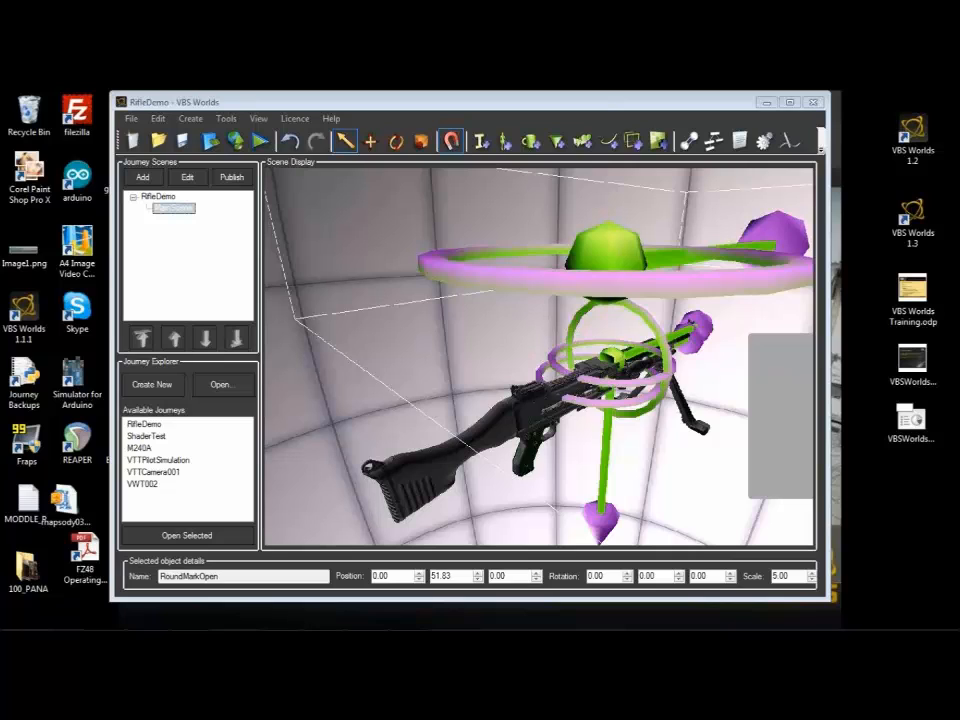
{"action": "left_click_drag", "start_coordinate": [0, 417], "coordinate": [499, 189]}
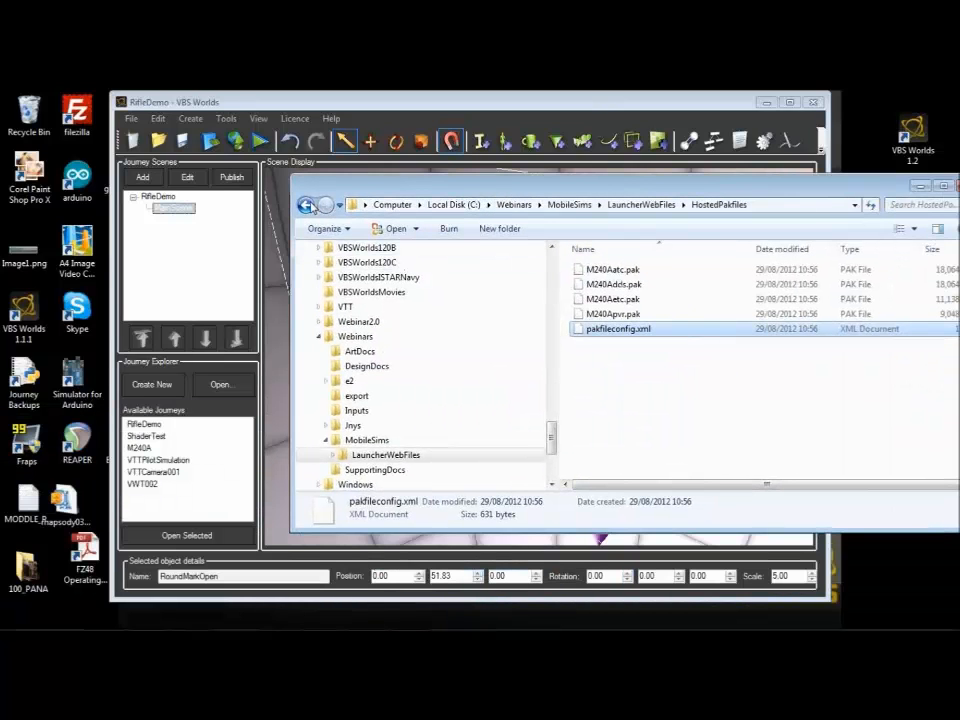
{"action": "left_click", "coordinate": [306, 205]}
{"action": "left_click", "coordinate": [307, 205]}
{"action": "left_click", "coordinate": [309, 205]}
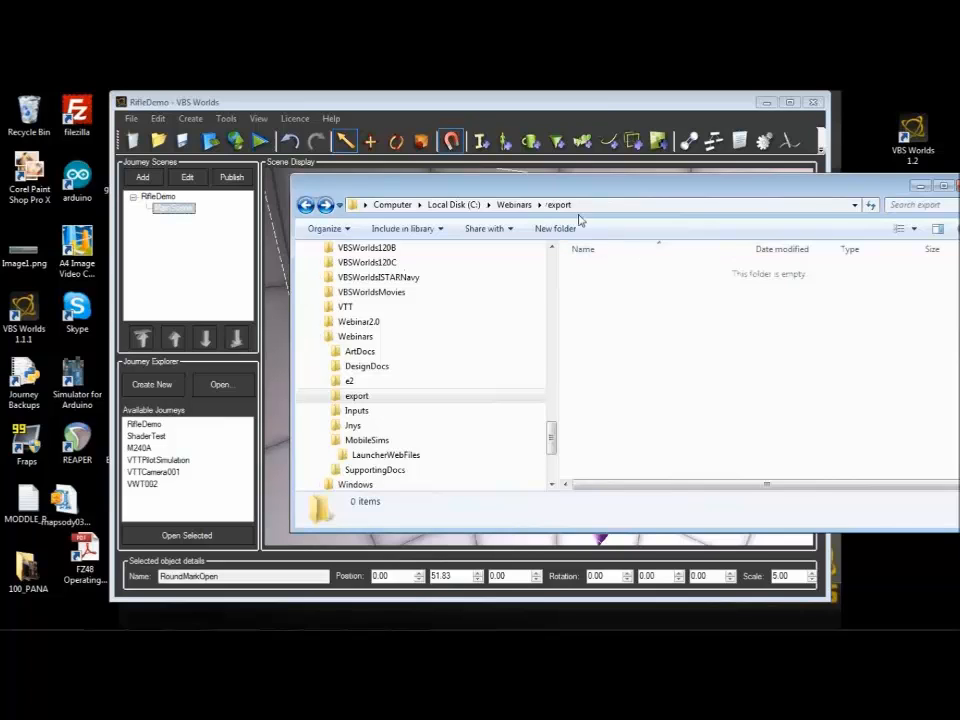
{"action": "left_click_drag", "start_coordinate": [632, 197], "coordinate": [553, 193]}
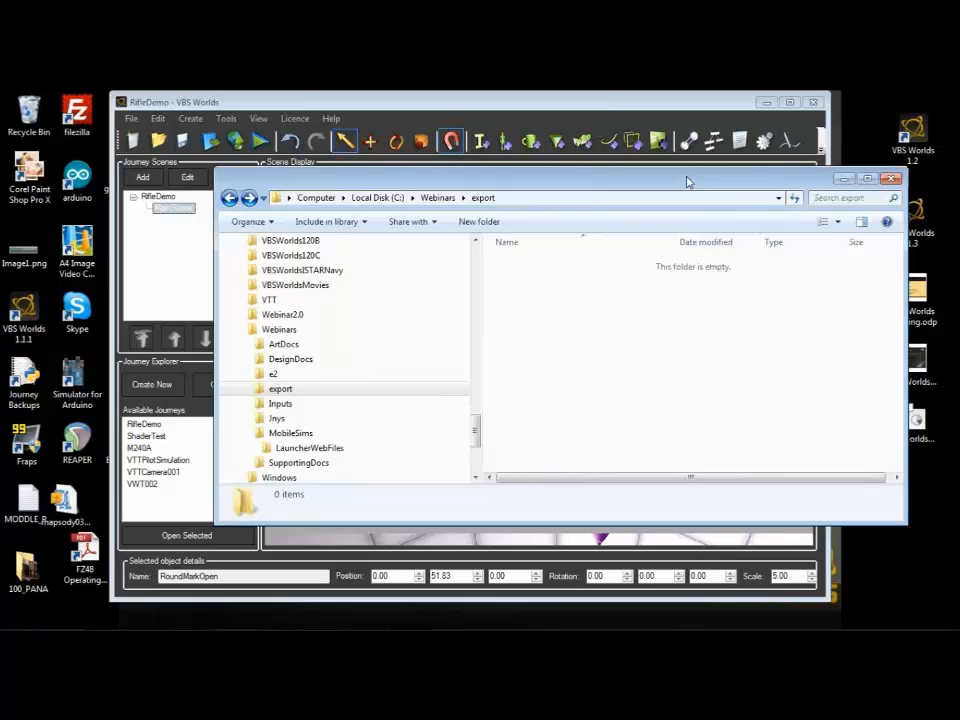
{"action": "left_click_drag", "start_coordinate": [686, 180], "coordinate": [657, 191]}
Step: Return to VBS Worlds and view the Export Journey settings for RifleDemo, leaving without exporting
{"action": "key", "text": "super+d"}
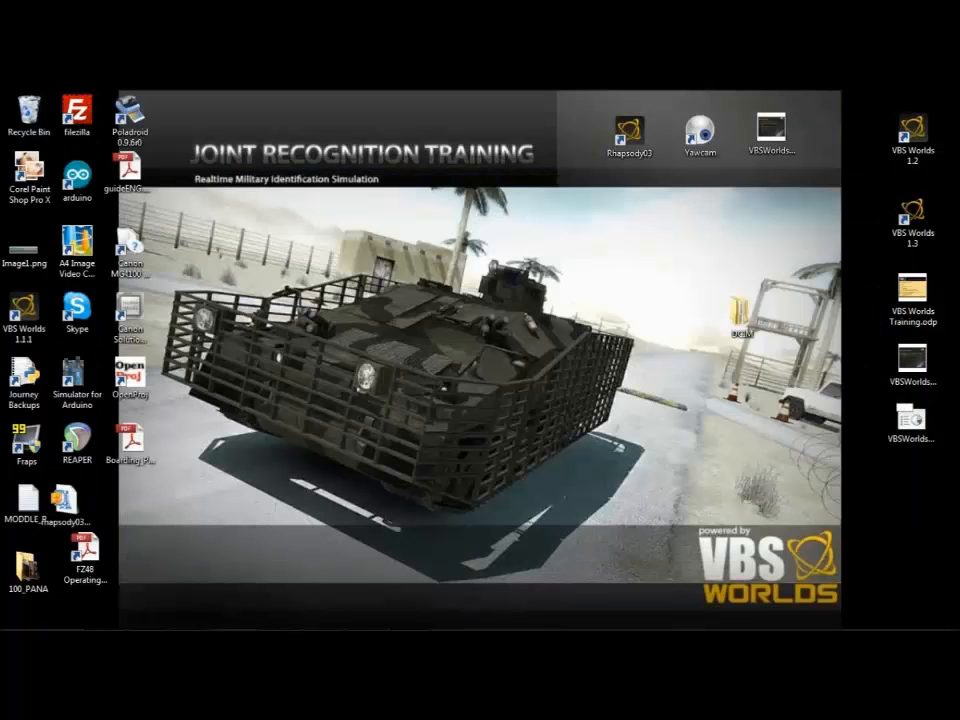
{"action": "mouse_move", "coordinate": [320, 627]}
{"action": "left_click", "coordinate": [414, 619]}
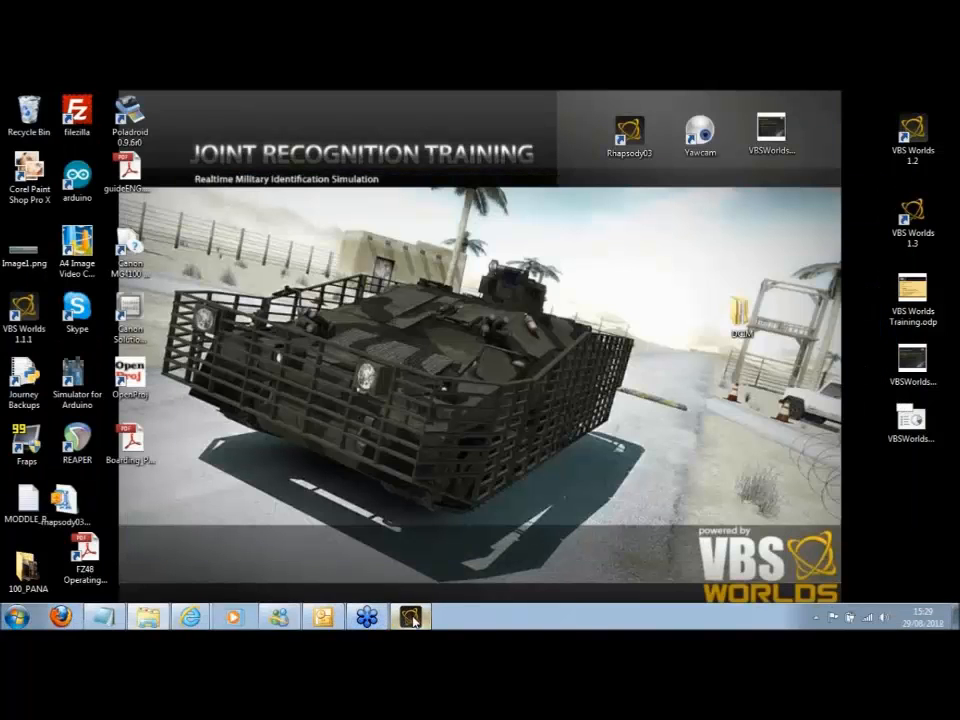
{"action": "left_click", "coordinate": [233, 142]}
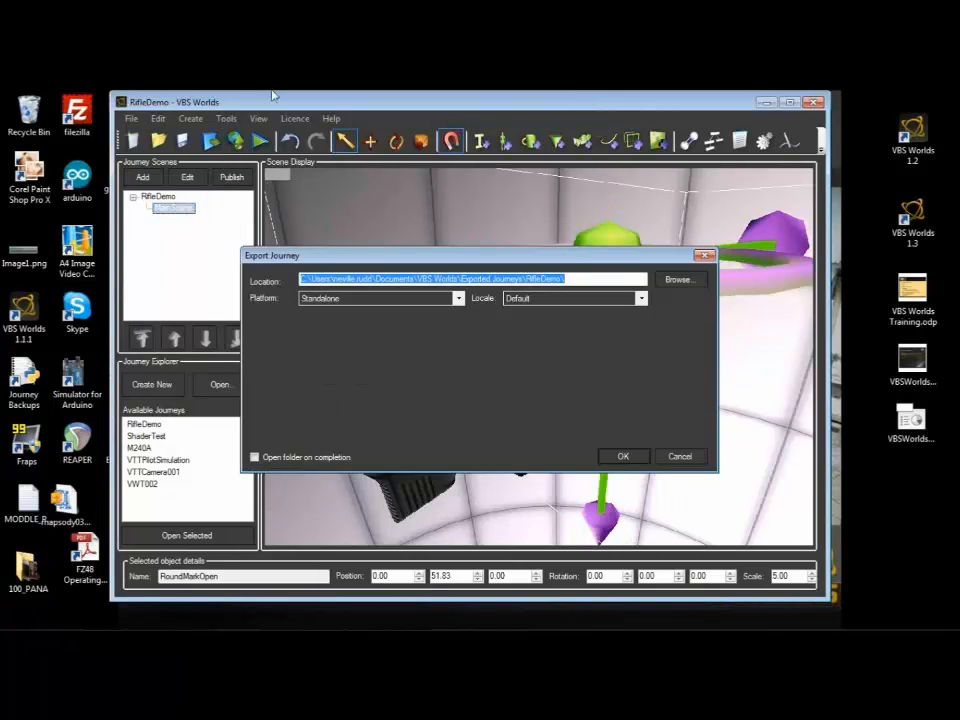
{"action": "left_click", "coordinate": [678, 456]}
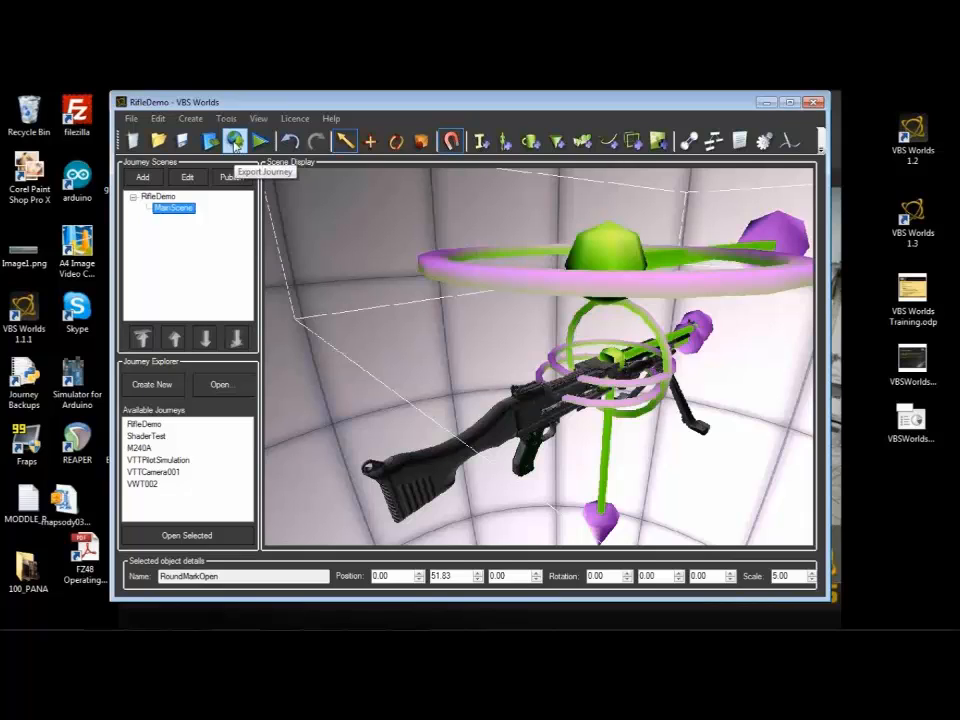
Step: Open the export settings for RifleDemo and choose the iPad / iPhone platform with Accelerometer control
{"action": "left_click", "coordinate": [235, 141]}
{"action": "left_click", "coordinate": [457, 299]}
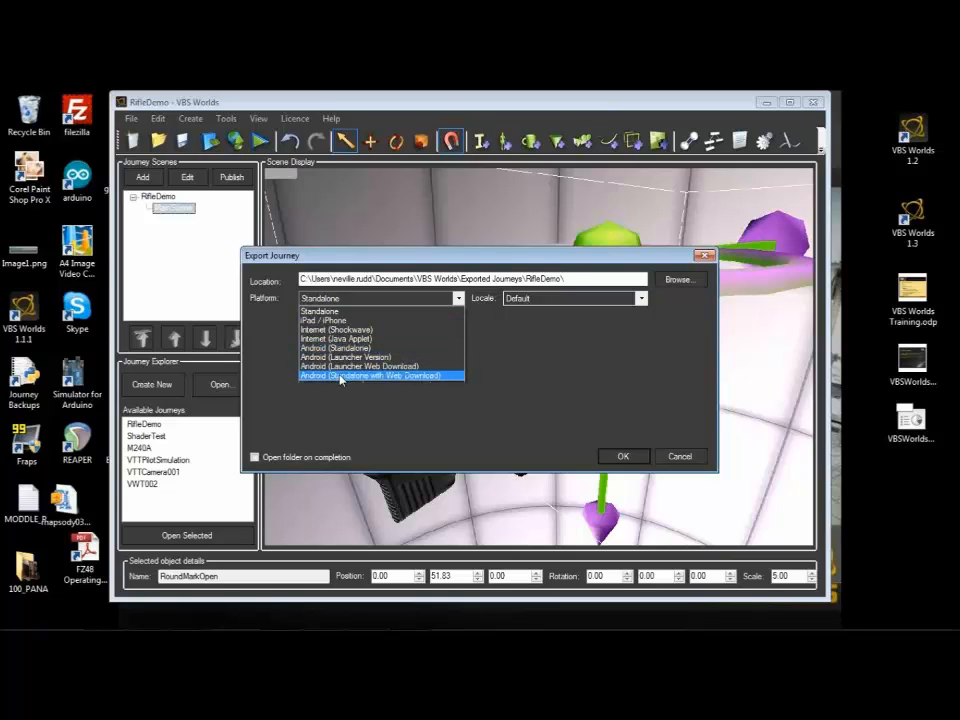
{"action": "left_click", "coordinate": [331, 321]}
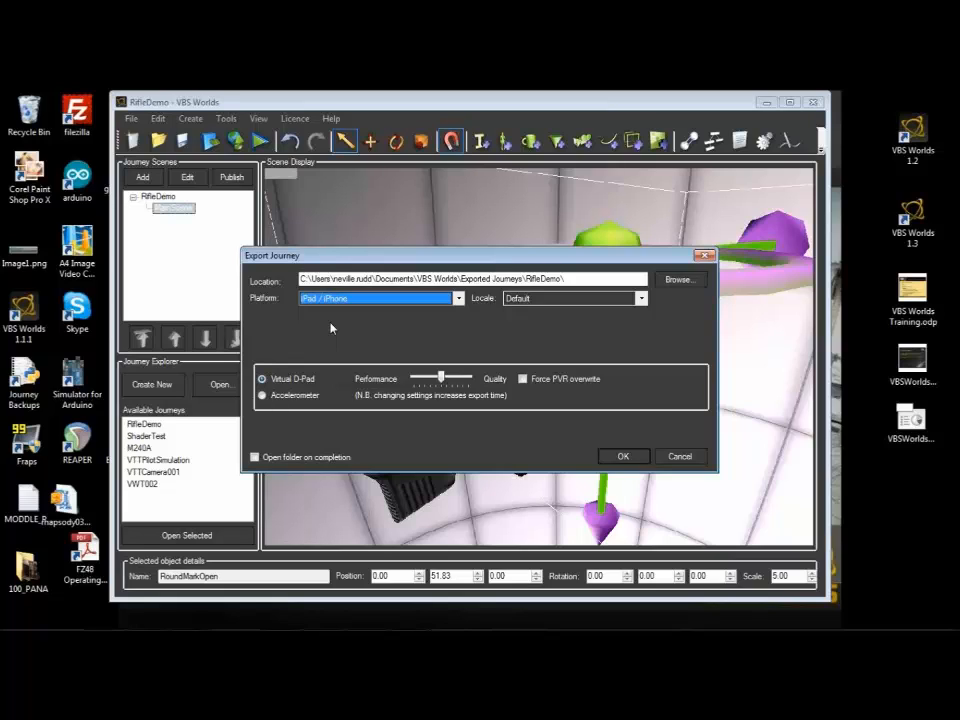
{"action": "left_click", "coordinate": [262, 397]}
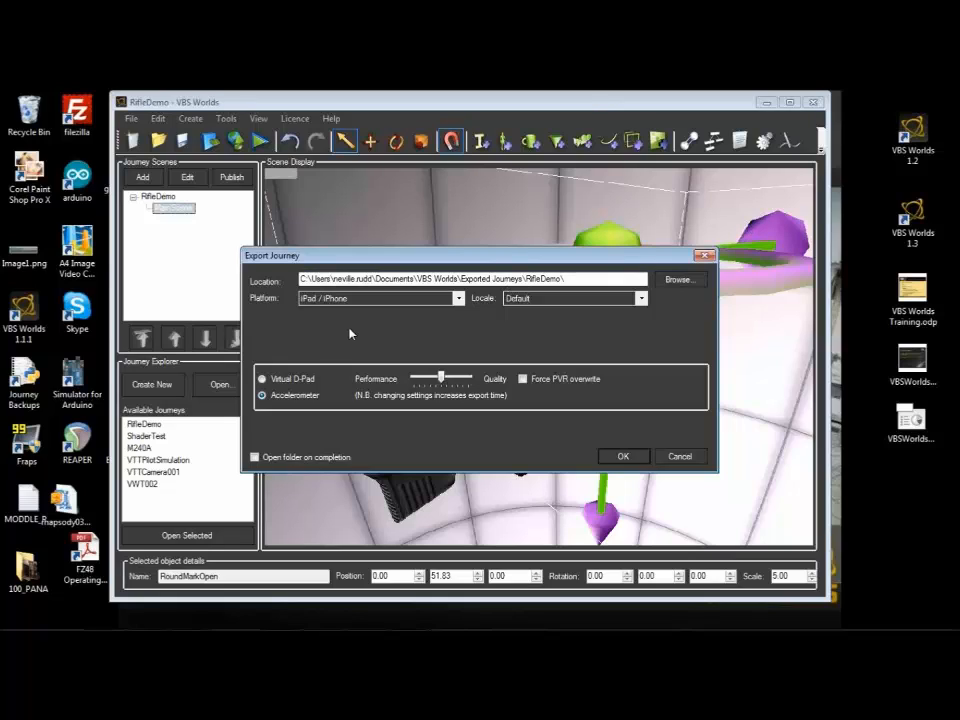
Step: Alternate the iPad / iPhone control option between Virtual D-Pad and Accelerometer, ending on Accelerometer
{"action": "left_click", "coordinate": [263, 380]}
{"action": "left_click", "coordinate": [262, 396]}
{"action": "left_click", "coordinate": [263, 380]}
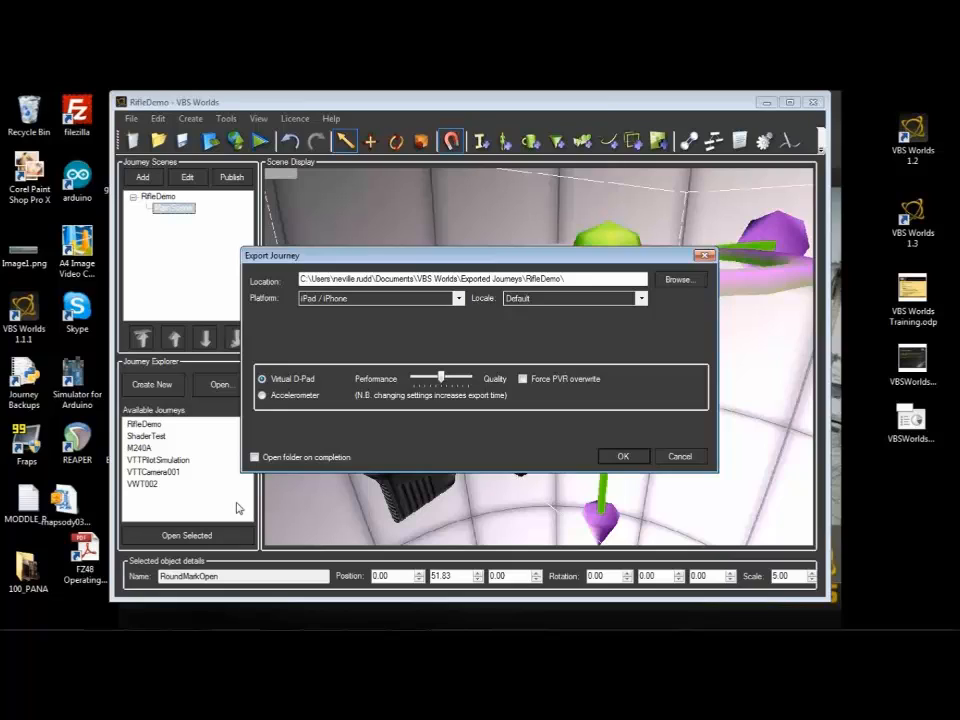
{"action": "left_click", "coordinate": [261, 396]}
{"action": "left_click", "coordinate": [265, 380]}
{"action": "left_click", "coordinate": [262, 396]}
{"action": "left_click", "coordinate": [263, 381]}
{"action": "left_click", "coordinate": [262, 395]}
{"action": "left_click", "coordinate": [262, 379]}
{"action": "left_click", "coordinate": [262, 396]}
Step: Try the Performance–Quality setting across its range, leave it slightly towards Quality, and enable Force PVR overwrite
{"action": "mouse_move", "coordinate": [443, 380]}
{"action": "left_mouse_down"}
{"action": "mouse_move", "coordinate": [470, 381]}
{"action": "mouse_move", "coordinate": [399, 385]}
{"action": "mouse_move", "coordinate": [472, 387]}
{"action": "mouse_move", "coordinate": [446, 387]}
{"action": "left_mouse_up"}
{"action": "left_click_drag", "start_coordinate": [446, 377], "coordinate": [421, 377]}
{"action": "left_click_drag", "start_coordinate": [419, 377], "coordinate": [468, 379]}
{"action": "left_click_drag", "start_coordinate": [467, 378], "coordinate": [416, 384]}
{"action": "left_click_drag", "start_coordinate": [420, 380], "coordinate": [452, 381]}
Step: Switch the export platform to Android (Launcher Version) with Accelerometer control and lower the quality setting slightly
{"action": "left_click", "coordinate": [458, 298]}
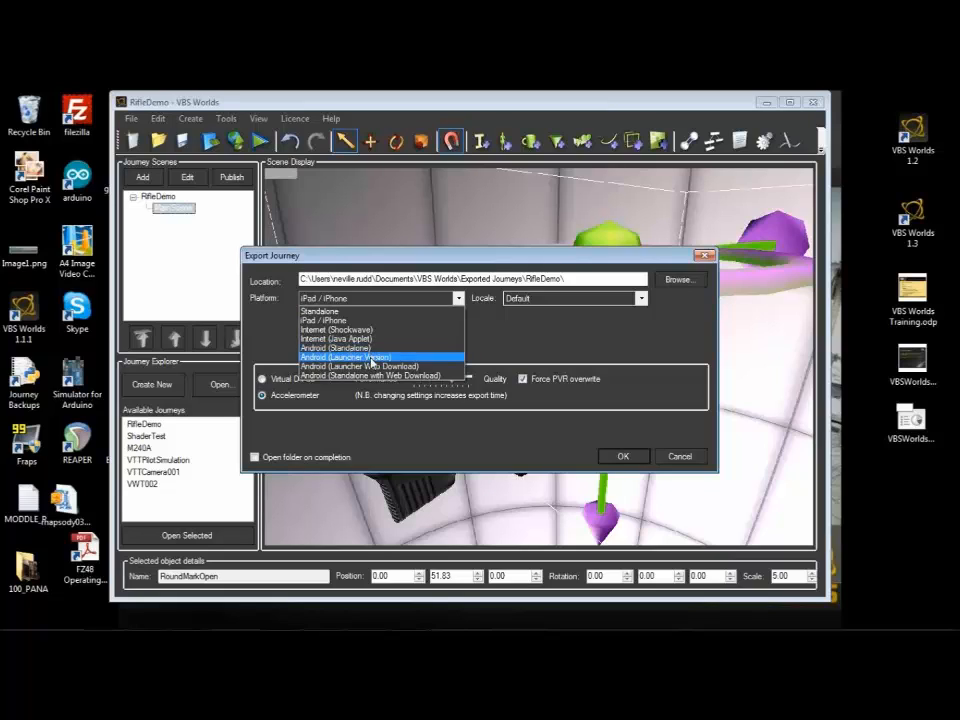
{"action": "left_click", "coordinate": [371, 358]}
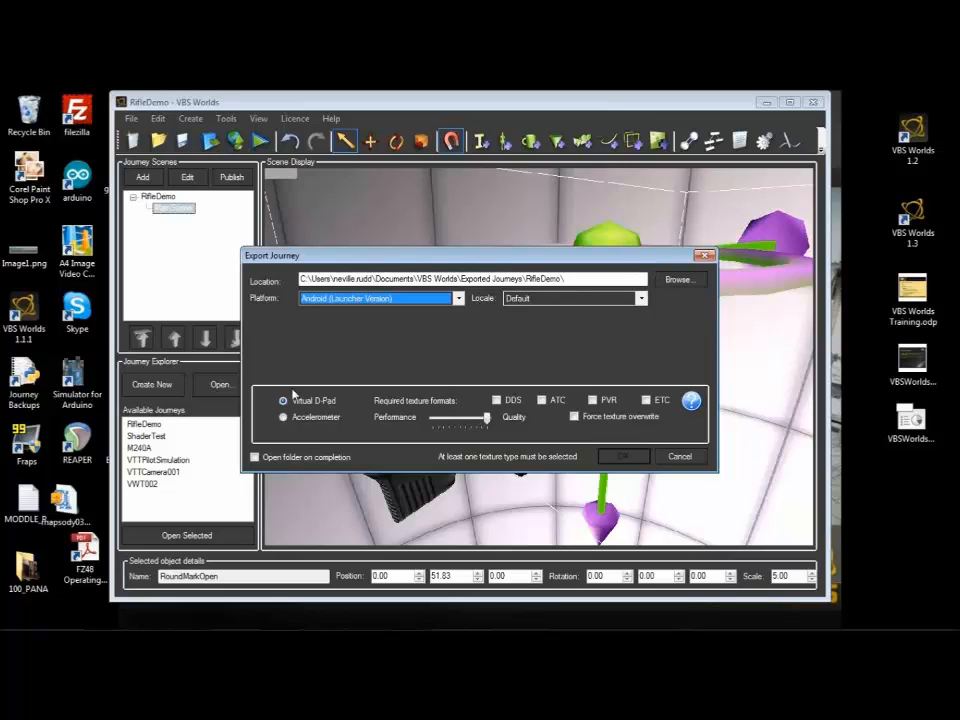
{"action": "left_click", "coordinate": [283, 418]}
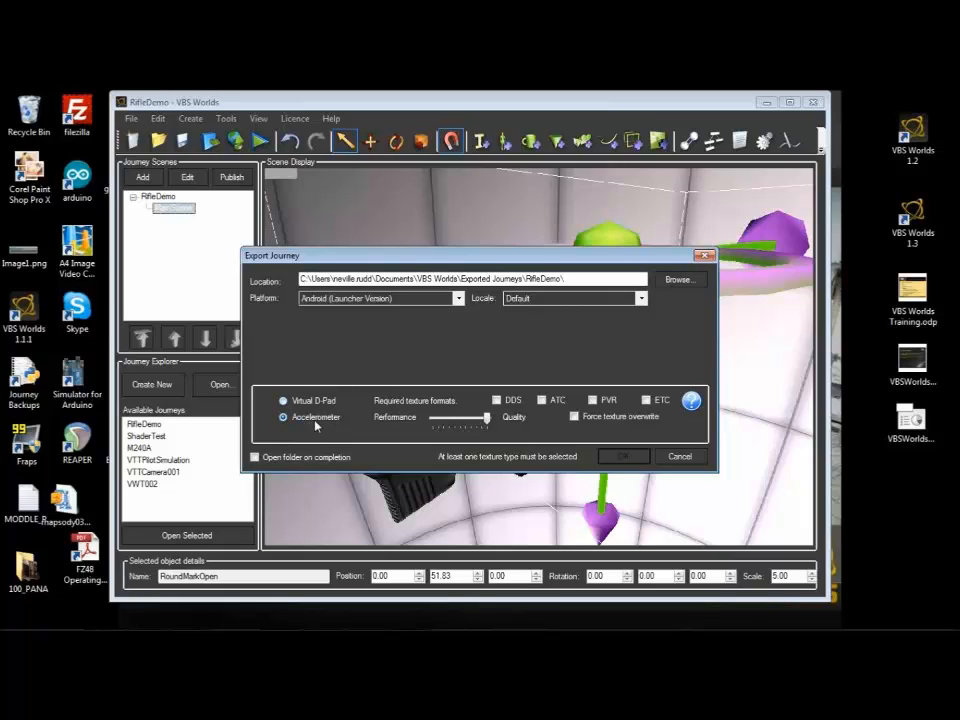
{"action": "mouse_move", "coordinate": [487, 418]}
{"action": "left_mouse_down"}
{"action": "mouse_move", "coordinate": [435, 419]}
{"action": "mouse_move", "coordinate": [474, 426]}
{"action": "left_mouse_up"}
Step: Enable the DDS, ATC, PVR and ETC texture formats, clear all except DDS again, and raise the quality setting slightly
{"action": "left_click", "coordinate": [496, 400]}
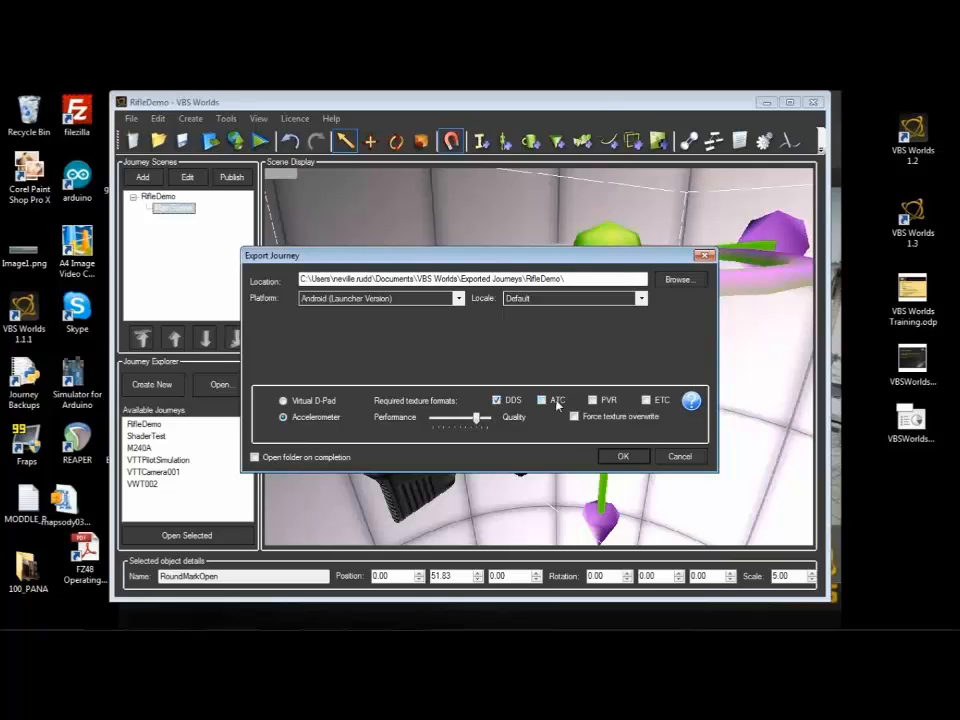
{"action": "left_click", "coordinate": [543, 401]}
{"action": "left_click", "coordinate": [592, 401]}
{"action": "left_click", "coordinate": [646, 402]}
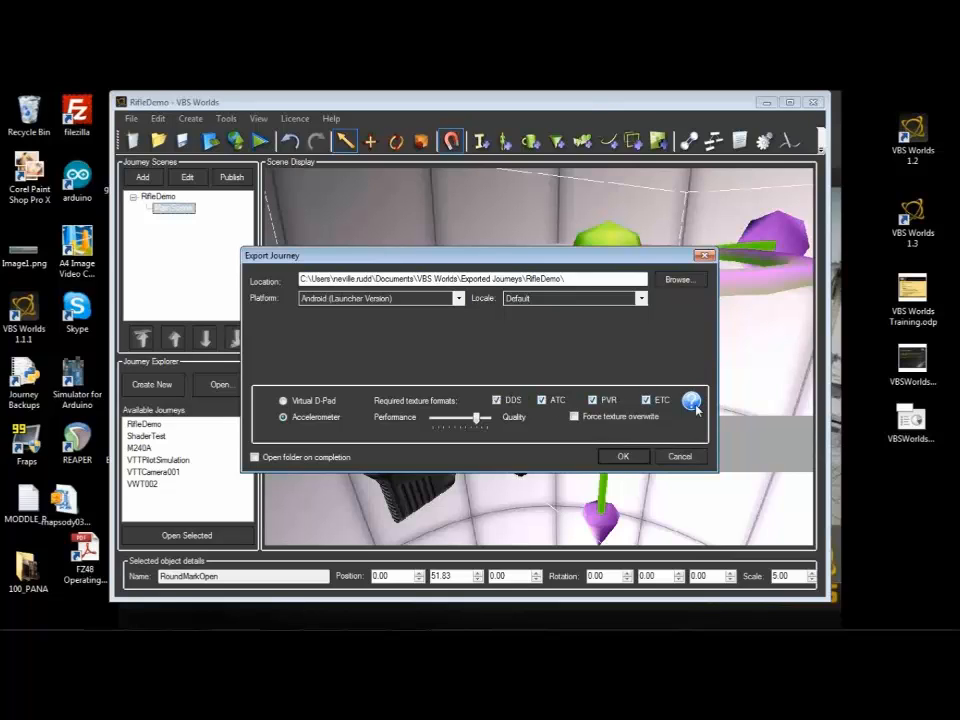
{"action": "mouse_move", "coordinate": [692, 403]}
{"action": "left_click", "coordinate": [541, 400]}
{"action": "left_click", "coordinate": [592, 400]}
{"action": "left_click", "coordinate": [646, 400]}
{"action": "left_click_drag", "start_coordinate": [477, 420], "coordinate": [482, 420]}
{"action": "left_click", "coordinate": [457, 298]}
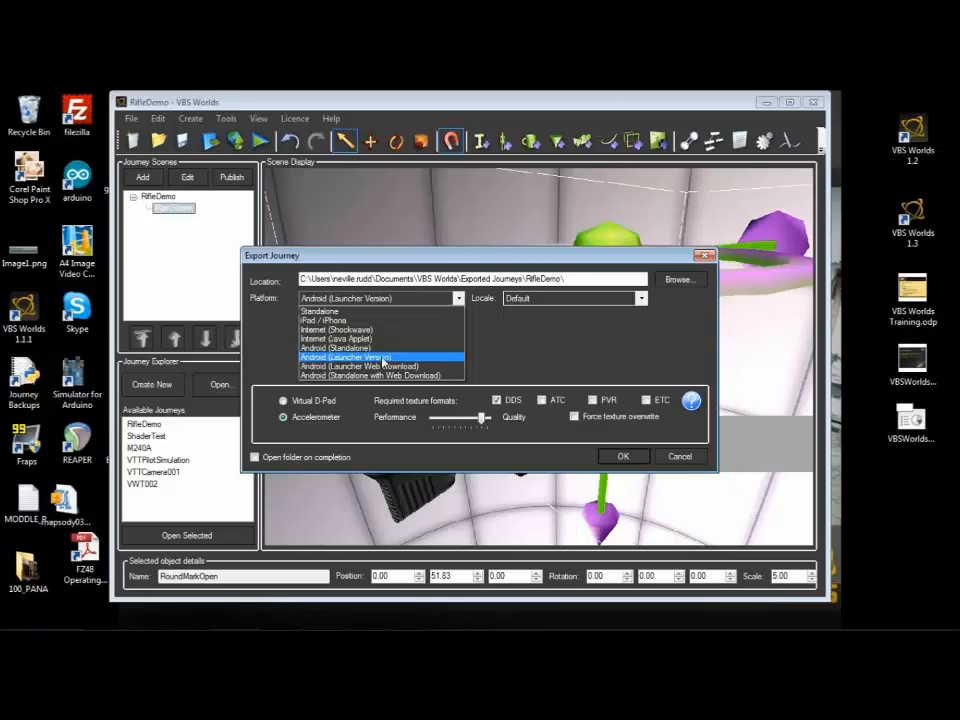
{"action": "left_click", "coordinate": [384, 366]}
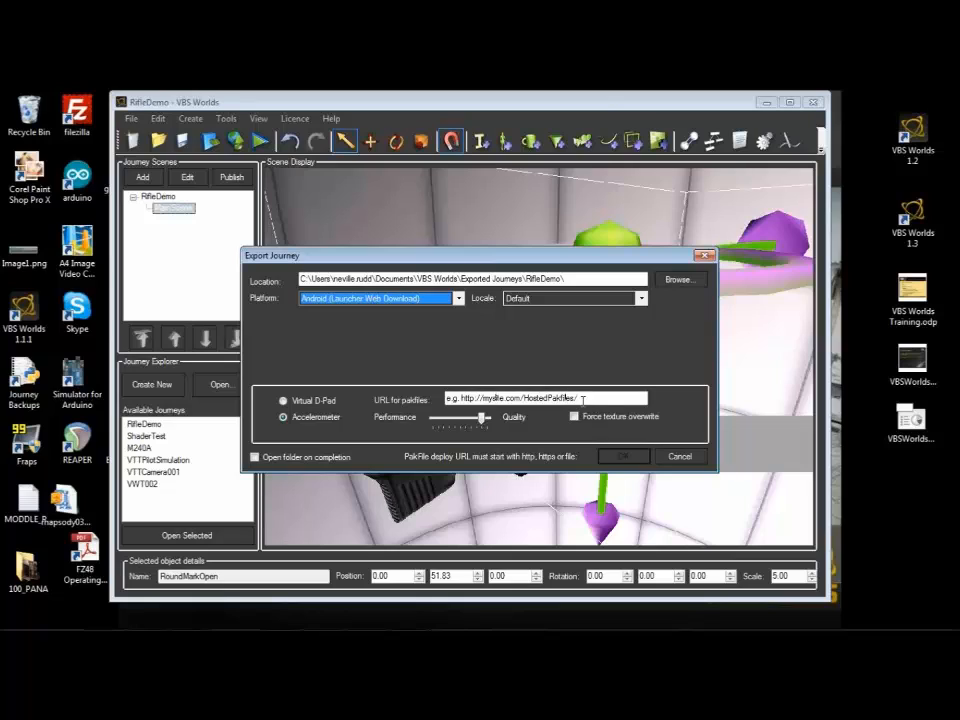
{"action": "left_click_drag", "start_coordinate": [602, 398], "coordinate": [396, 397]}
{"action": "type", "text": "ht"}
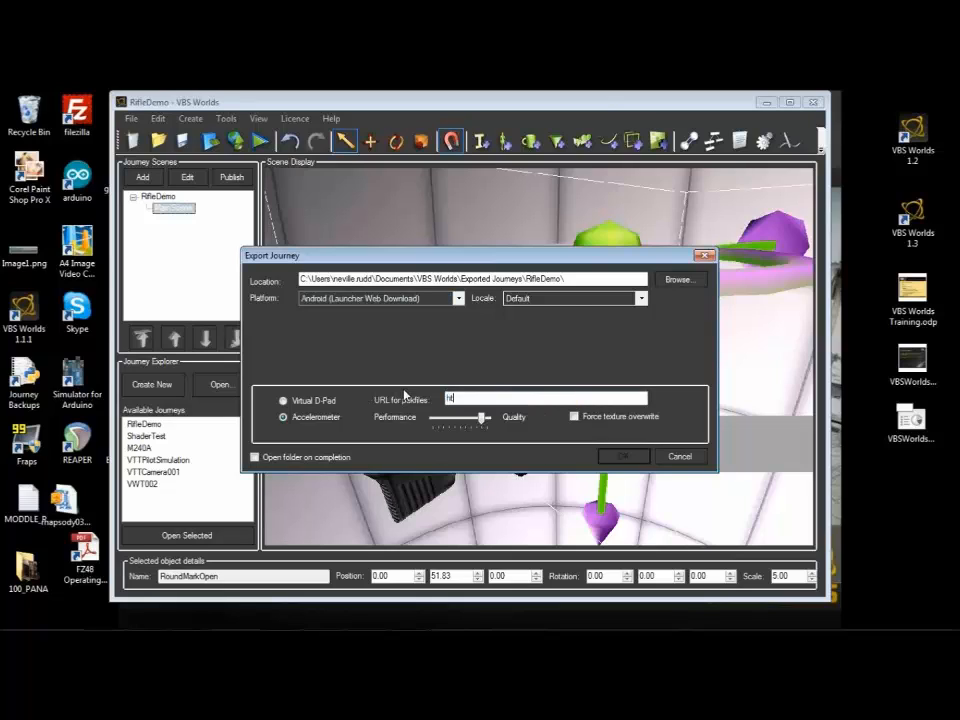
{"action": "type", "text": "tp:"}
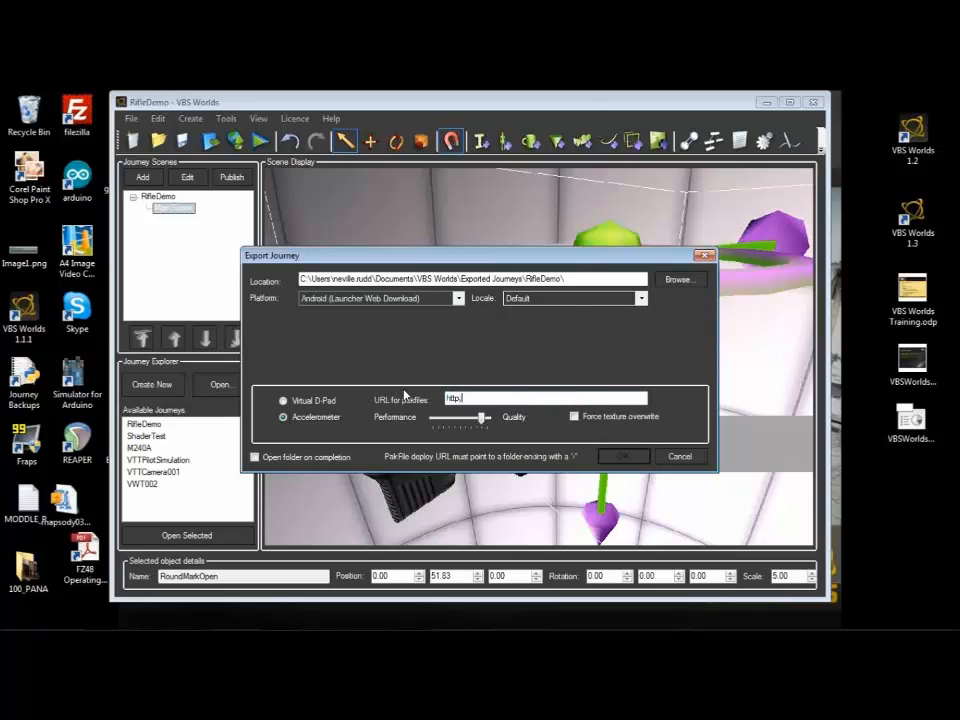
{"action": "type", "text": "//"}
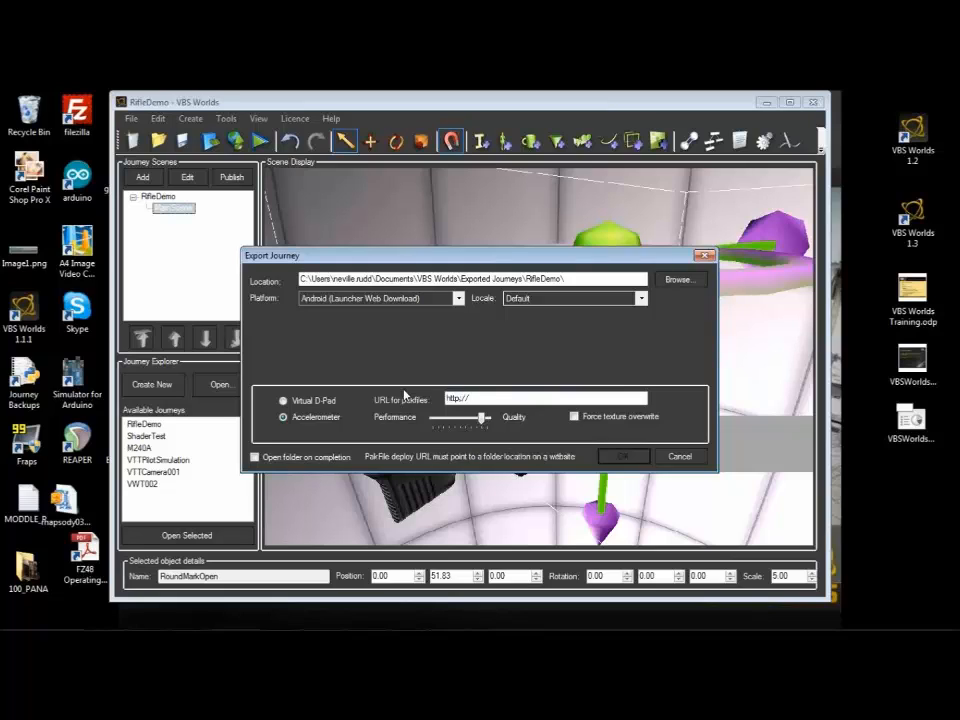
{"action": "type", "text": "www.thin"}
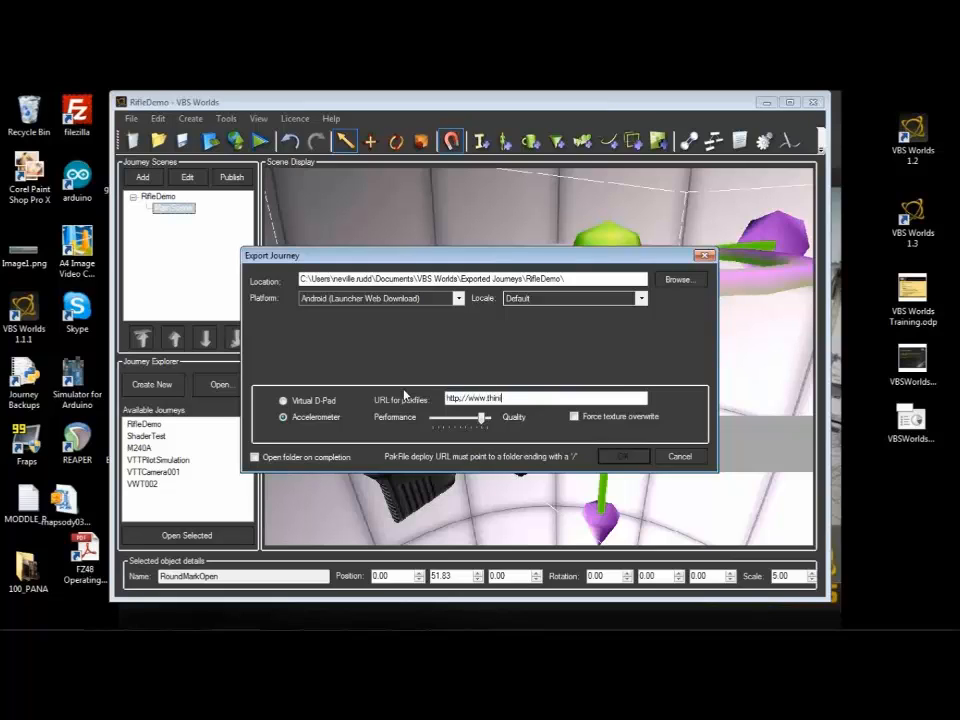
{"action": "type", "text": "kingworlds.com/sdfsdf/sdfsd/"}
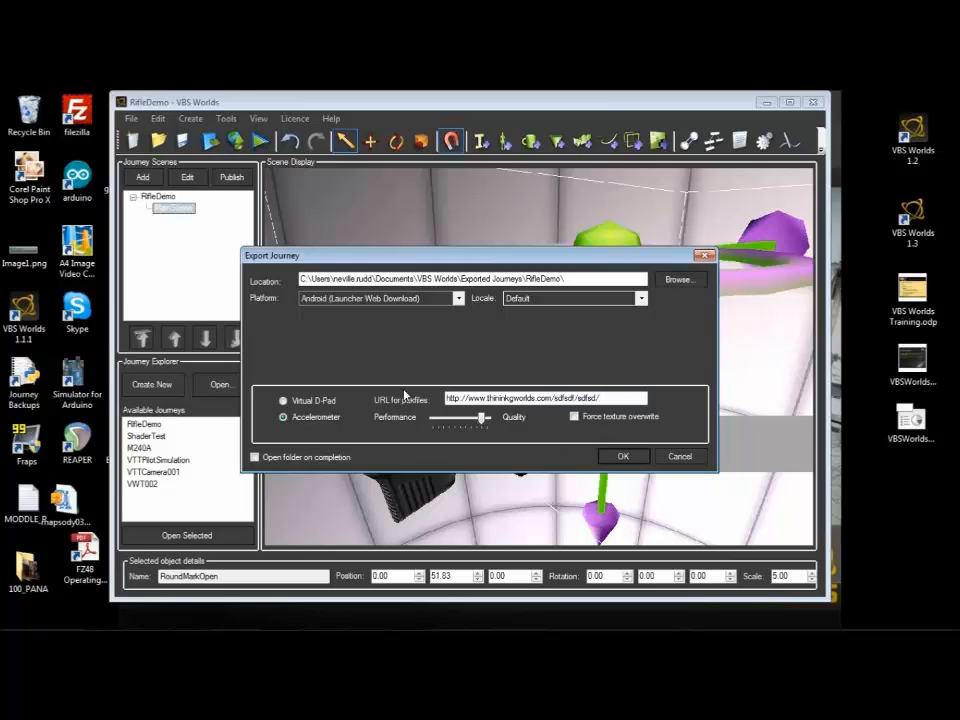
Step: Remove and restore the trailing slash of the pakfiles URL, and leave the export settings without exporting
{"action": "key", "text": "BackSpace"}
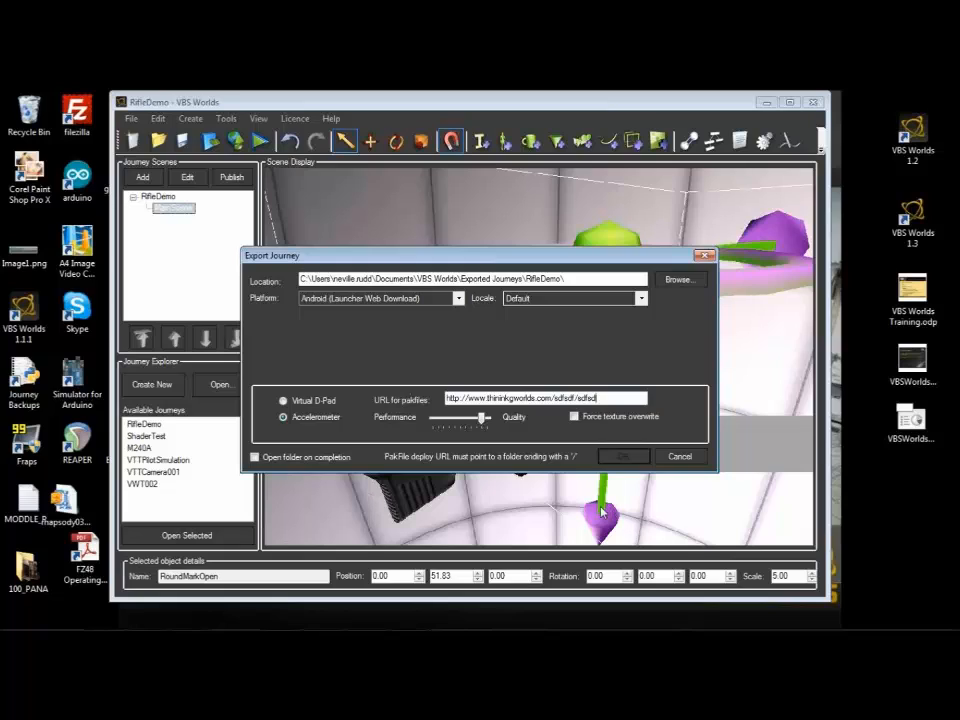
{"action": "type", "text": "/"}
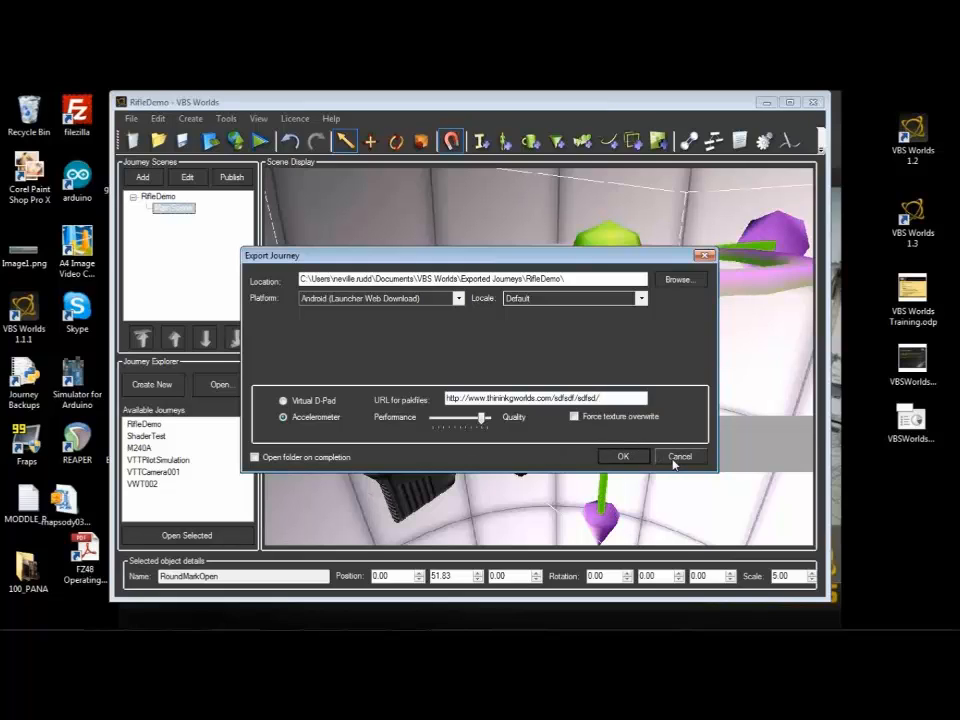
{"action": "left_click", "coordinate": [675, 461]}
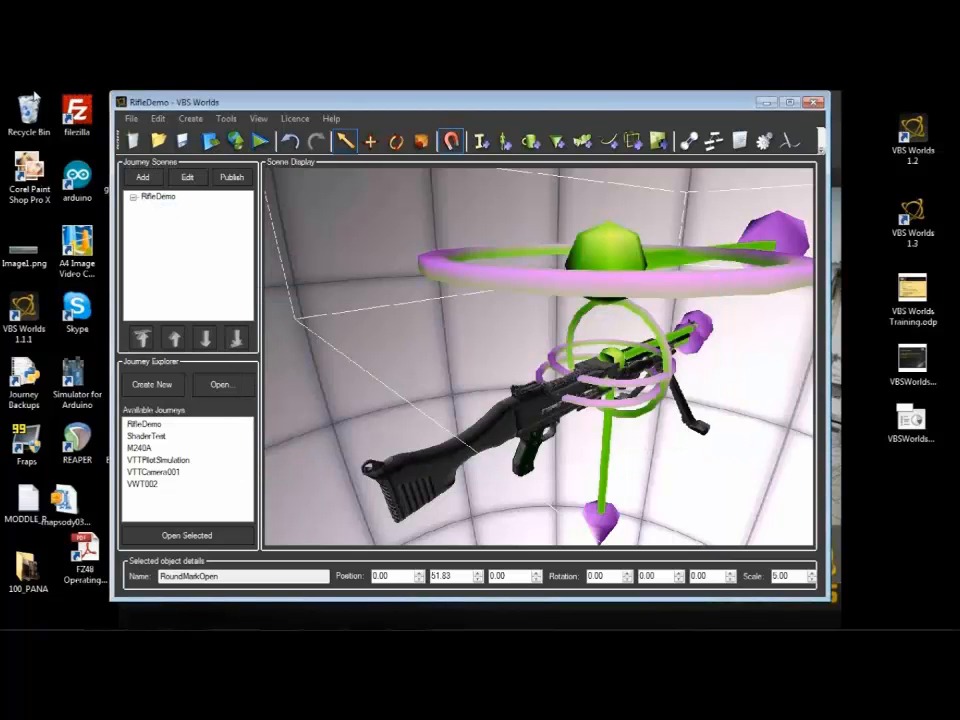
Step: Switch to Windows Explorer and look at M240A.paklocation in C:\Webinars\MobileSims\LauncherWebFiles
{"action": "left_click_drag", "start_coordinate": [0, 245], "coordinate": [692, 136]}
{"action": "left_click", "coordinate": [390, 155]}
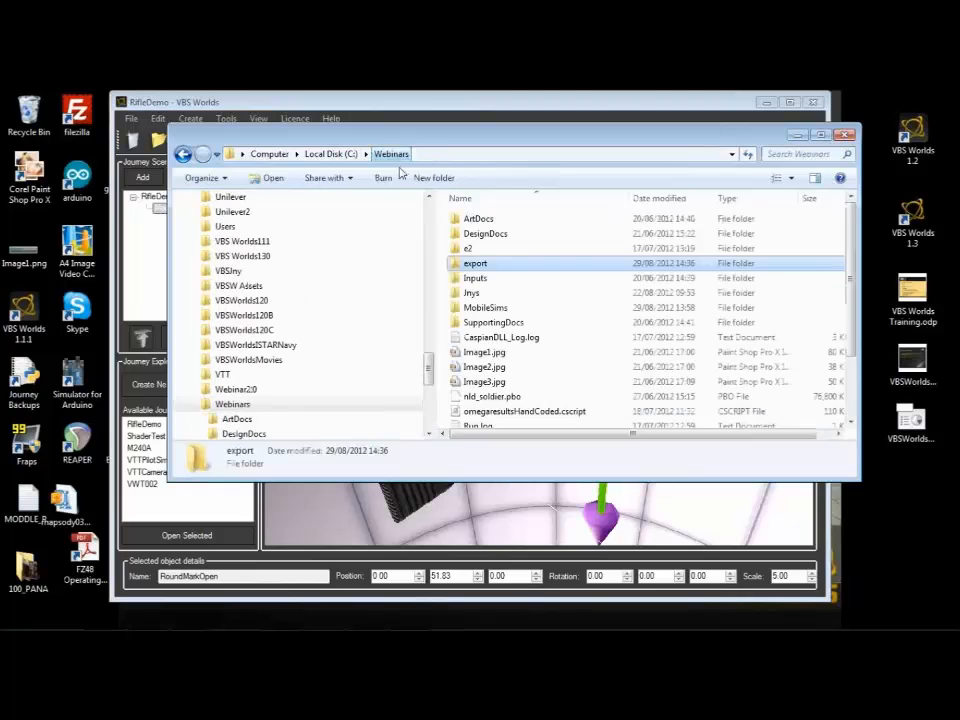
{"action": "double_click", "coordinate": [484, 308]}
{"action": "double_click", "coordinate": [488, 220]}
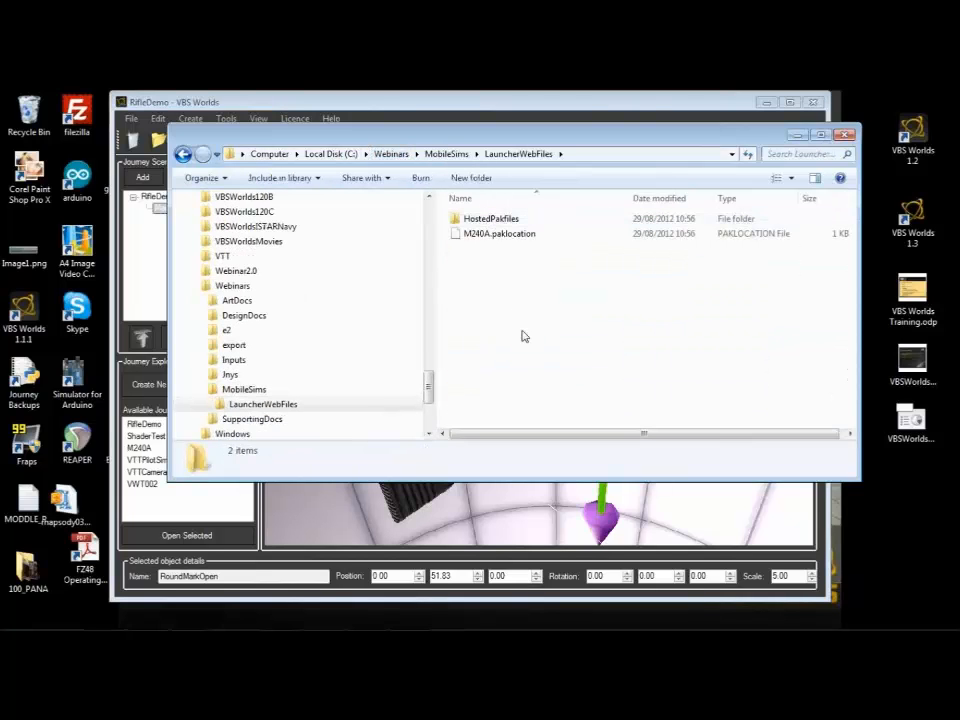
{"action": "left_click", "coordinate": [499, 234]}
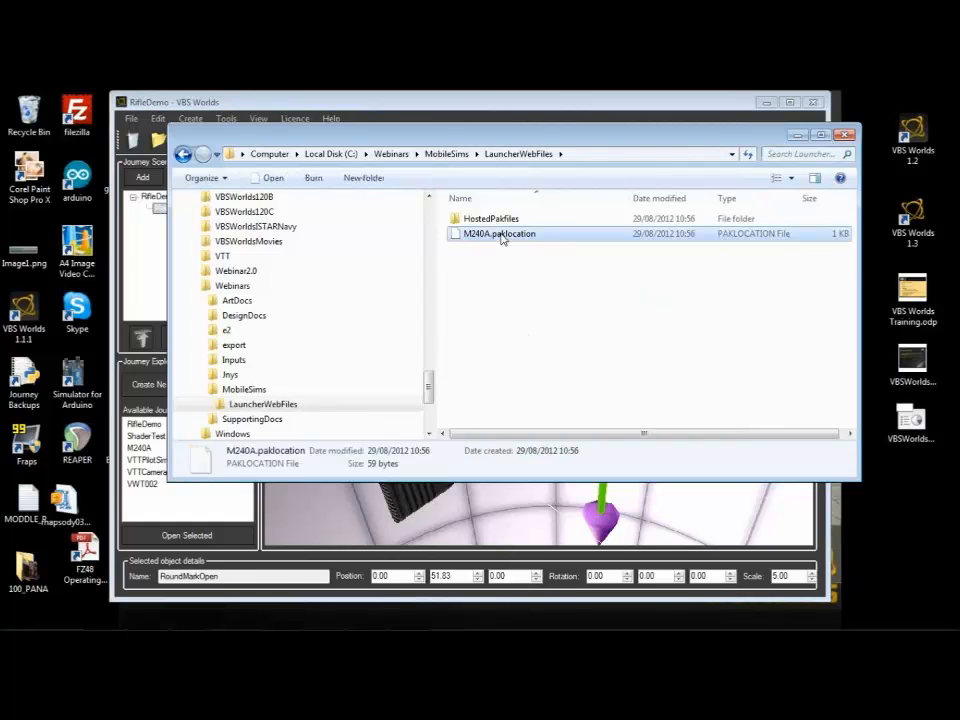
{"action": "left_click", "coordinate": [510, 270]}
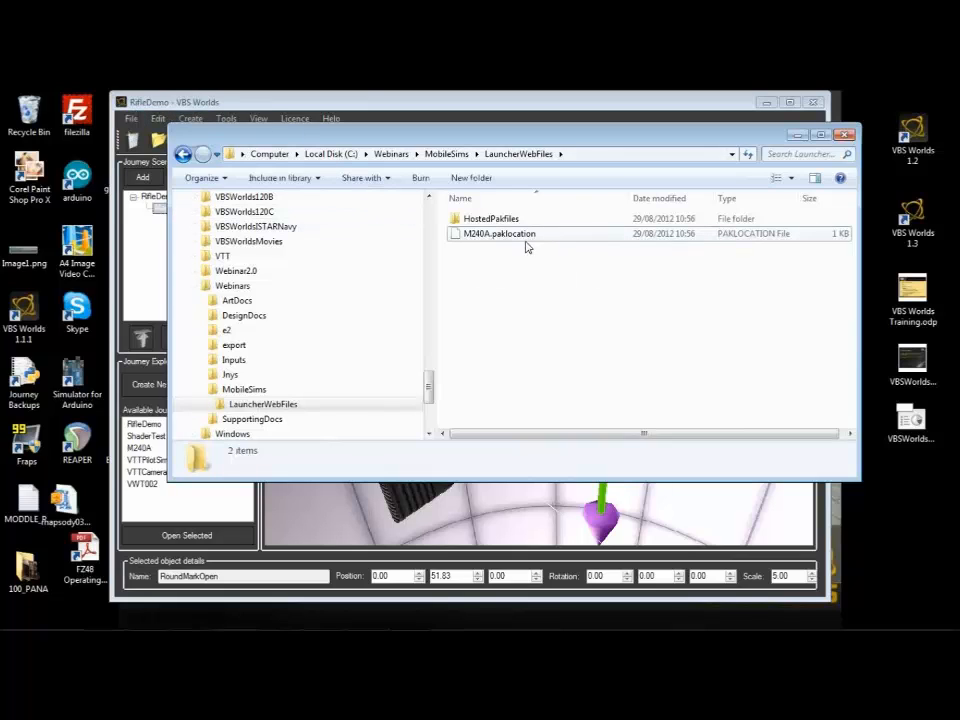
{"action": "left_click_drag", "start_coordinate": [568, 144], "coordinate": [503, 166]}
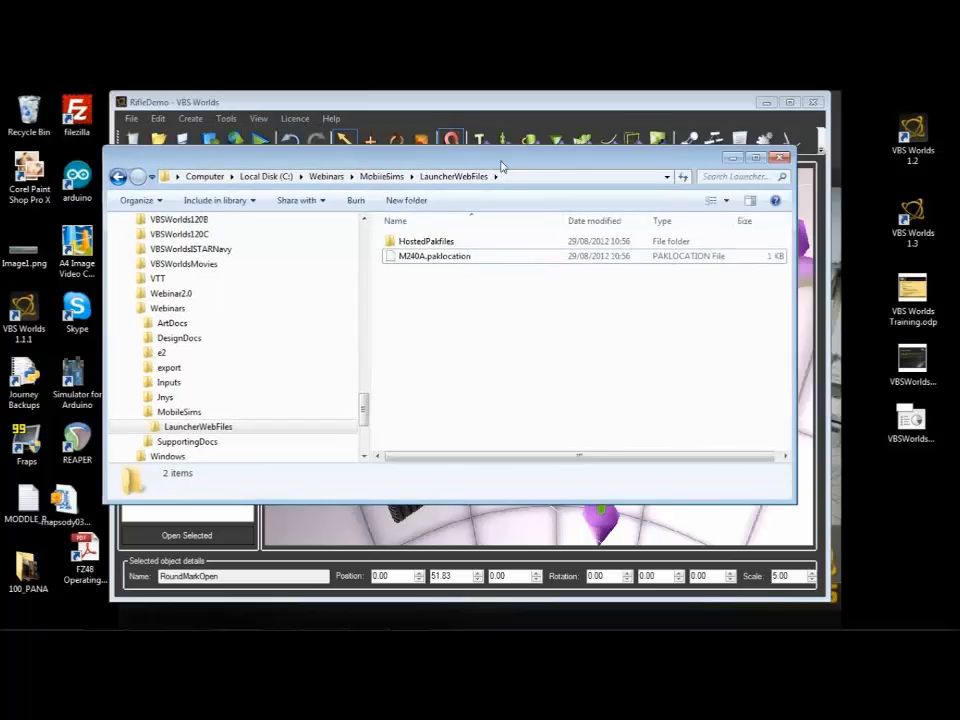
{"action": "left_click", "coordinate": [471, 257]}
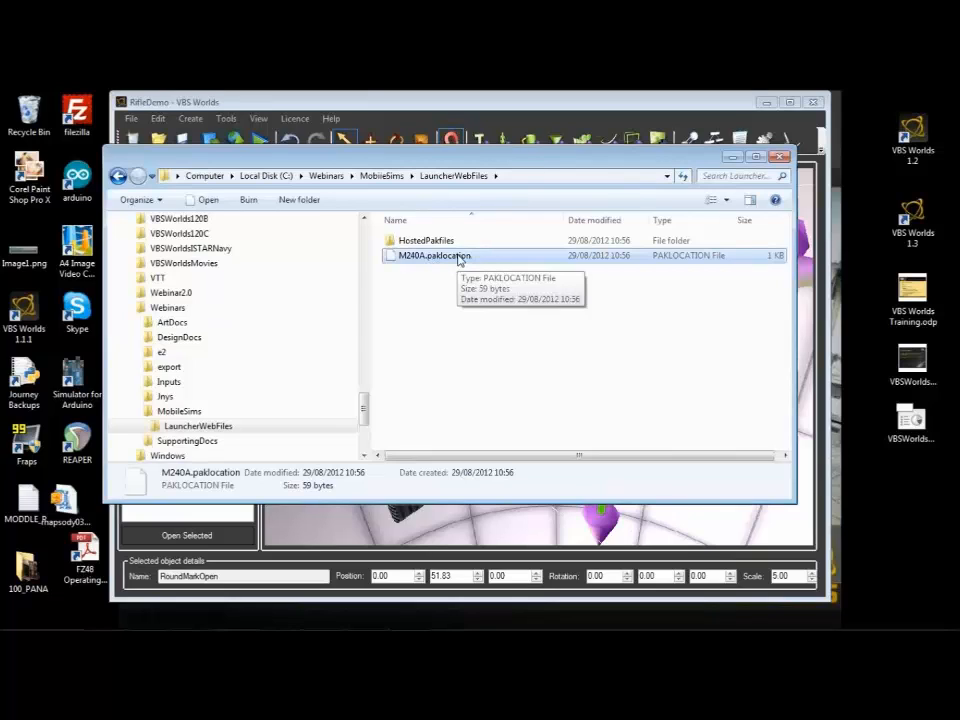
Step: Examine the contents of the HostedPakfiles folder inside LauncherWebFiles
{"action": "double_click", "coordinate": [426, 241]}
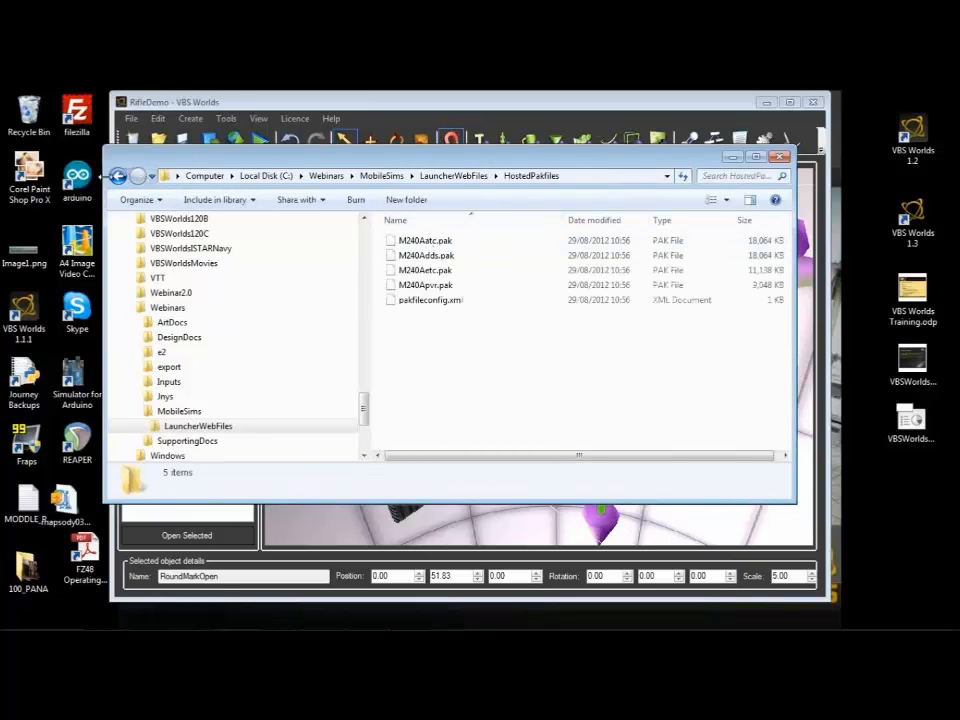
{"action": "left_click", "coordinate": [119, 177]}
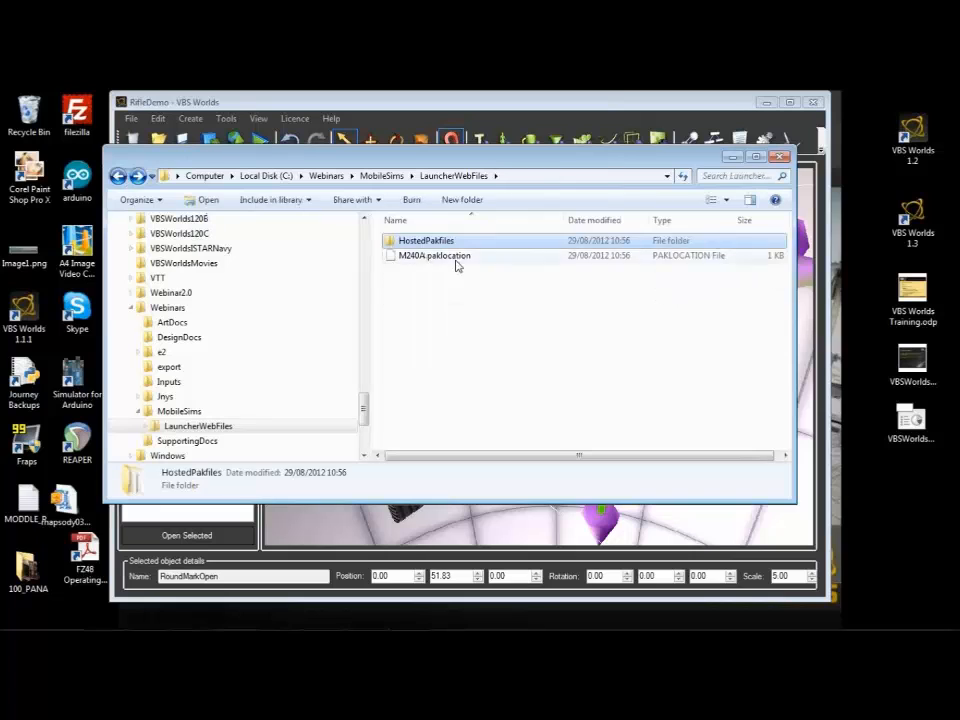
{"action": "double_click", "coordinate": [441, 244]}
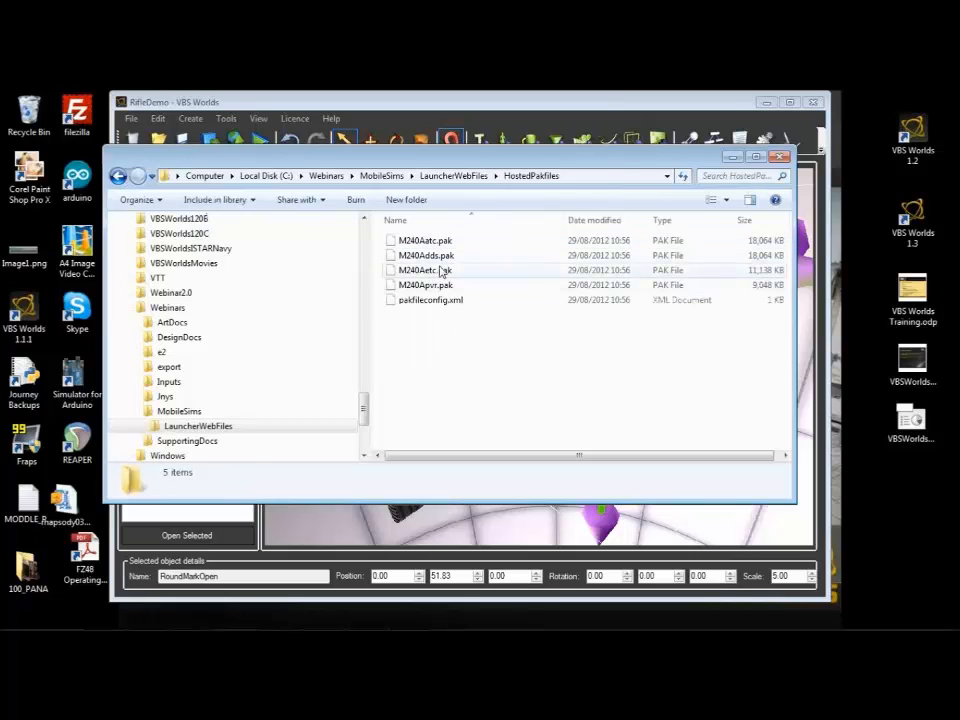
Step: Return to VBS Worlds and view RifleDemo's export settings for the Android (Launcher Web Download) platform
{"action": "left_click_drag", "start_coordinate": [454, 173], "coordinate": [476, 436]}
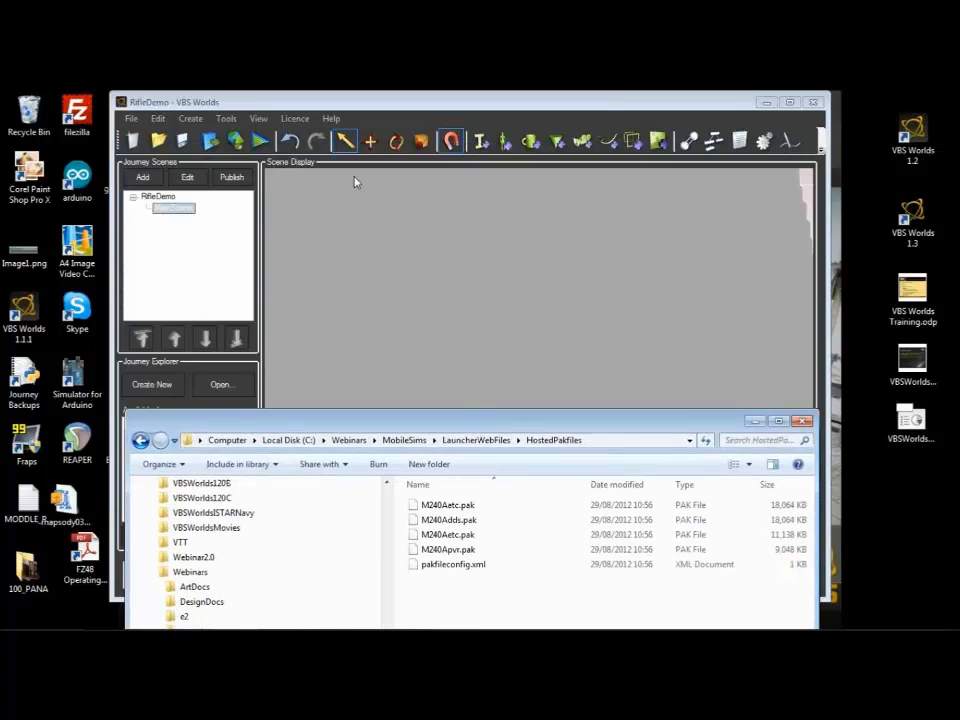
{"action": "left_click", "coordinate": [378, 251]}
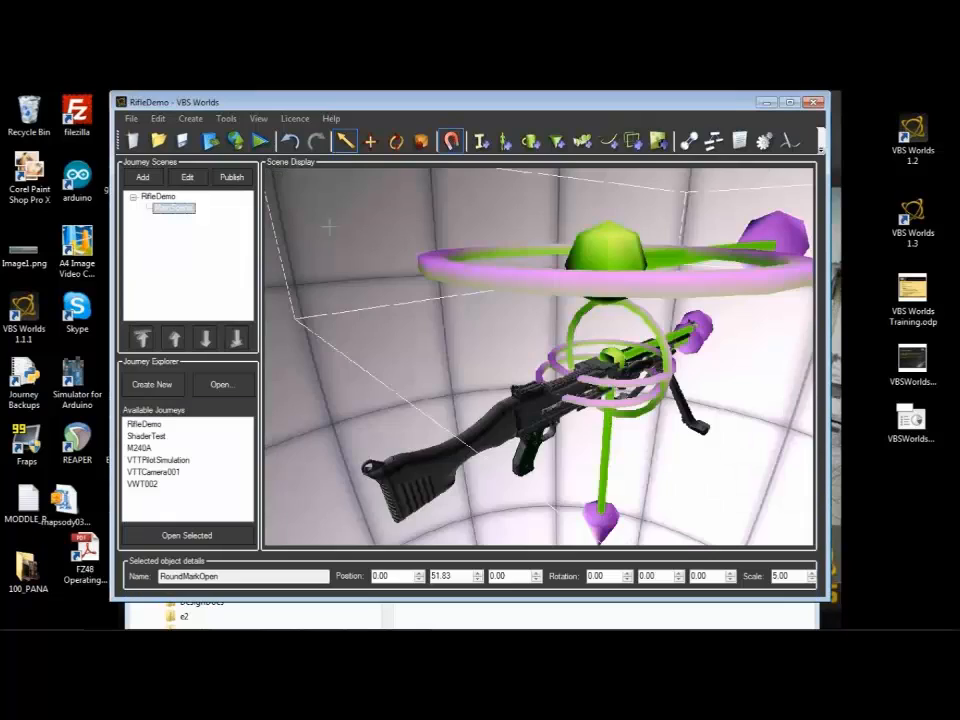
{"action": "left_click", "coordinate": [233, 141]}
{"action": "left_click", "coordinate": [458, 298]}
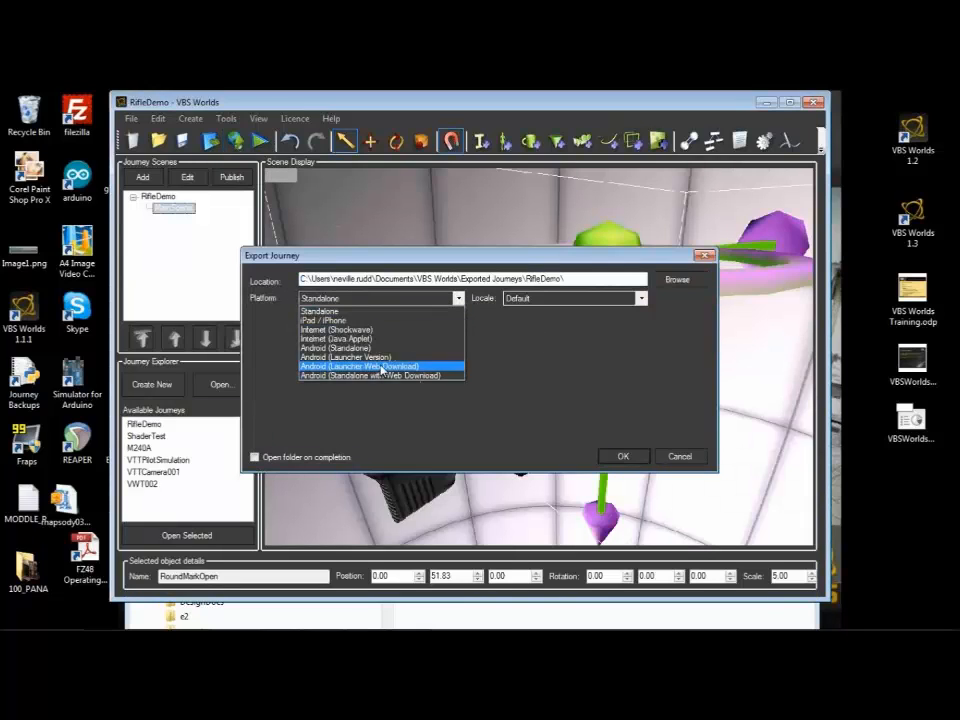
{"action": "left_click", "coordinate": [381, 368]}
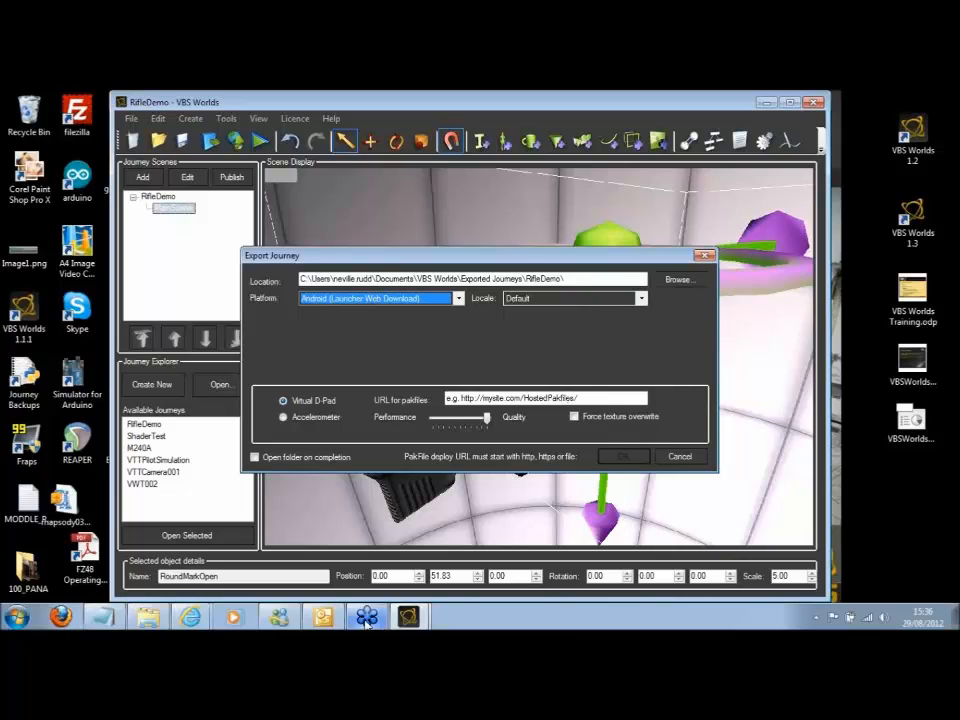
Step: Switch back to the HostedPakfiles folder in Windows Explorer and select pakfileconfig.xml to examine it
{"action": "left_click", "coordinate": [148, 617]}
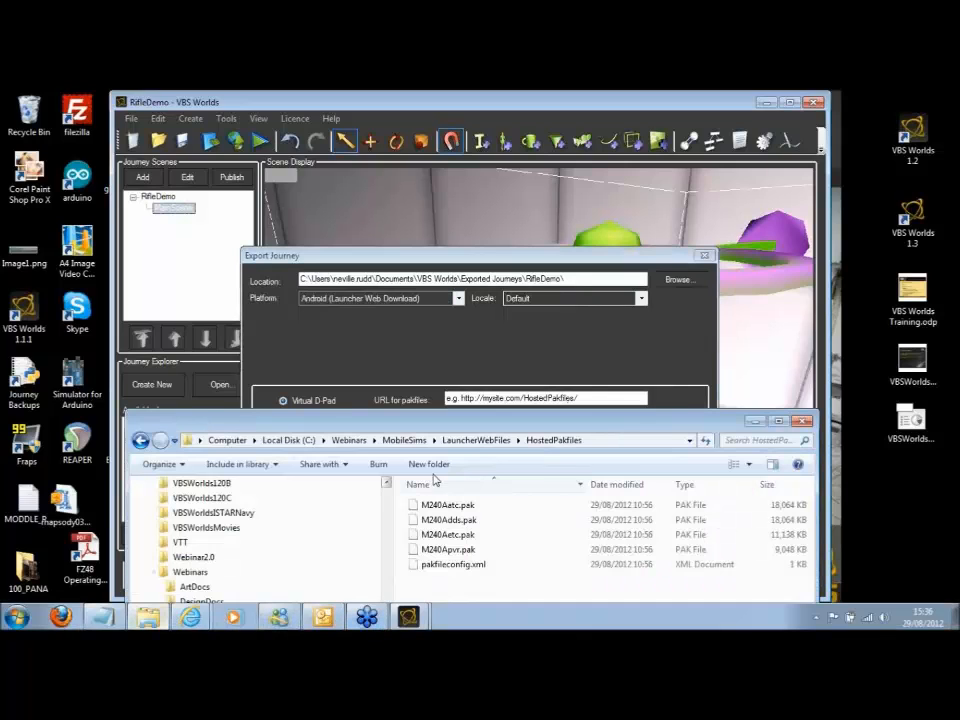
{"action": "left_click_drag", "start_coordinate": [463, 422], "coordinate": [502, 186]}
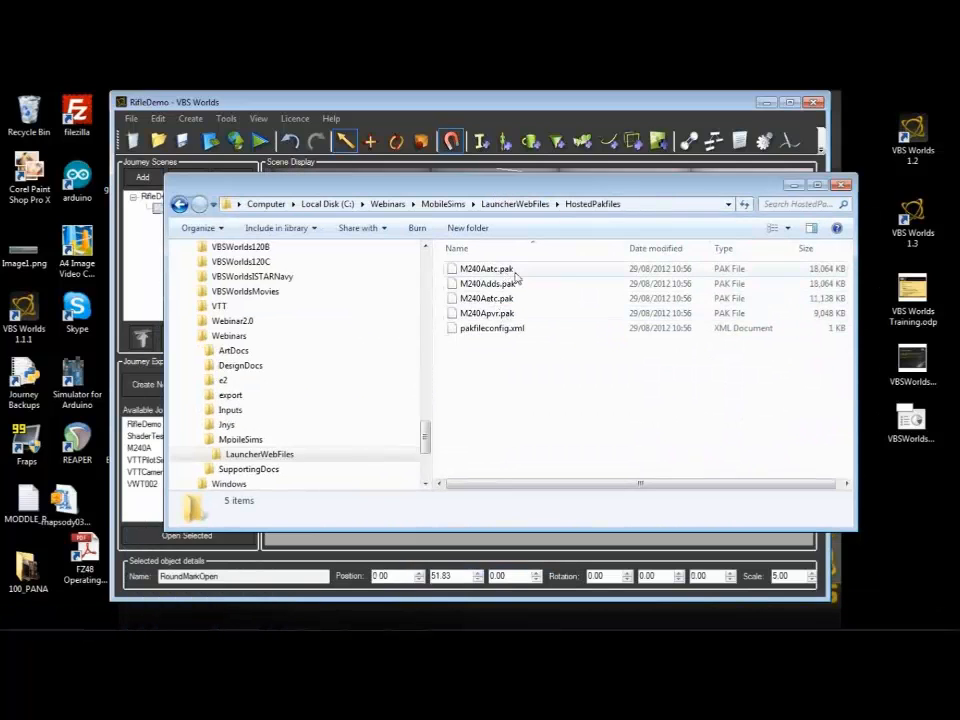
{"action": "left_click", "coordinate": [490, 334]}
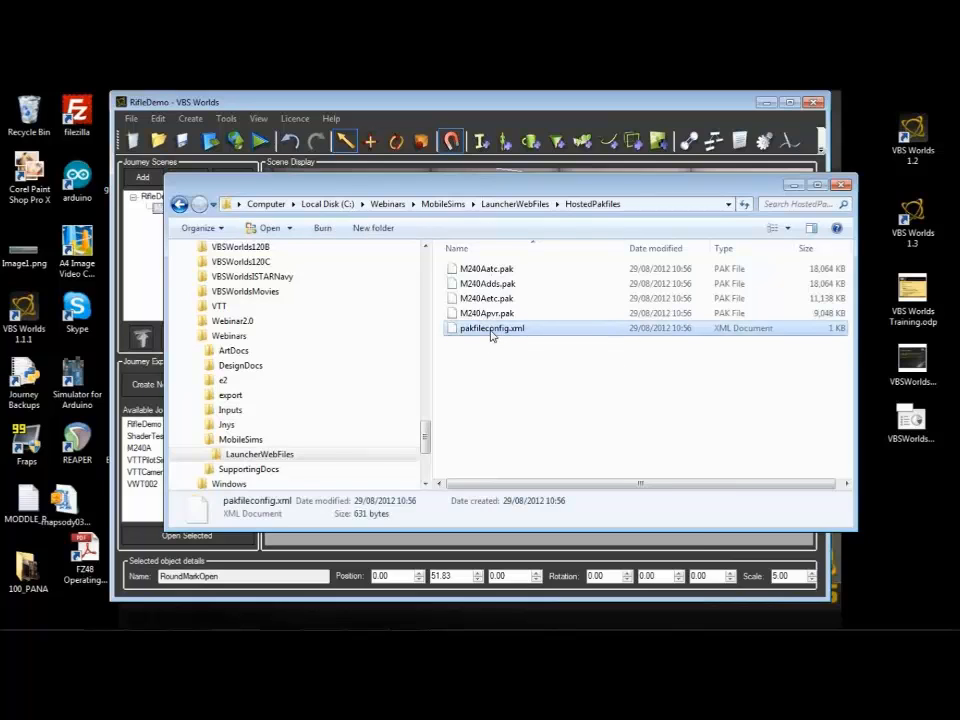
Step: Open pakfileconfig.xml in Notepad and examine its file stamp, the DDS and PVR texture types, and the M240Adds.pak download URL
{"action": "right_click", "coordinate": [490, 334]}
{"action": "mouse_move", "coordinate": [528, 389]}
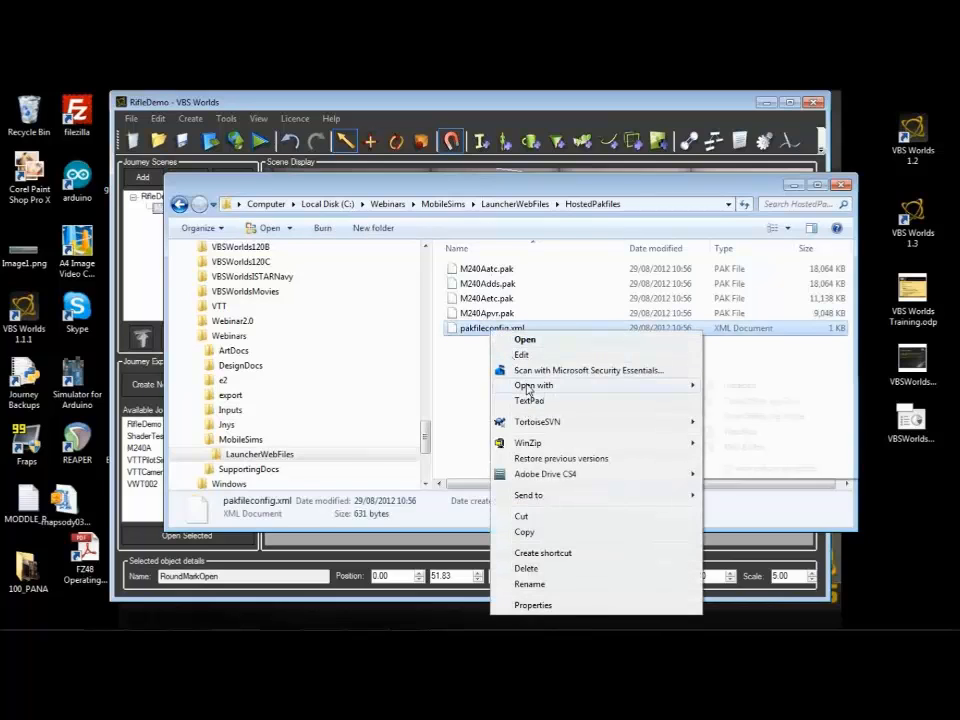
{"action": "left_click", "coordinate": [735, 387]}
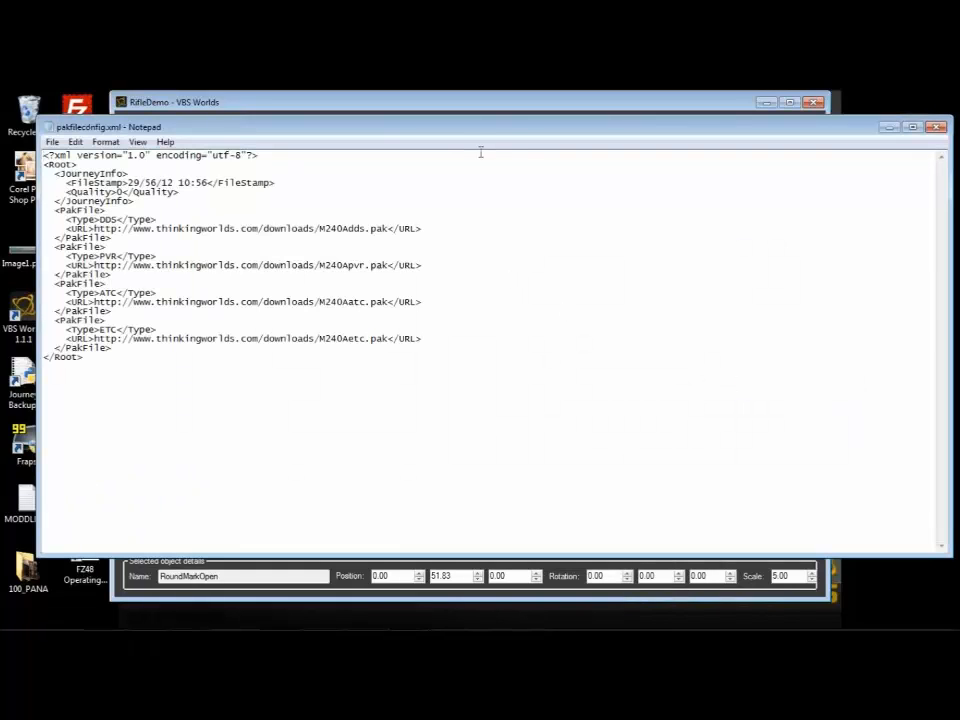
{"action": "left_click_drag", "start_coordinate": [461, 133], "coordinate": [694, 184]}
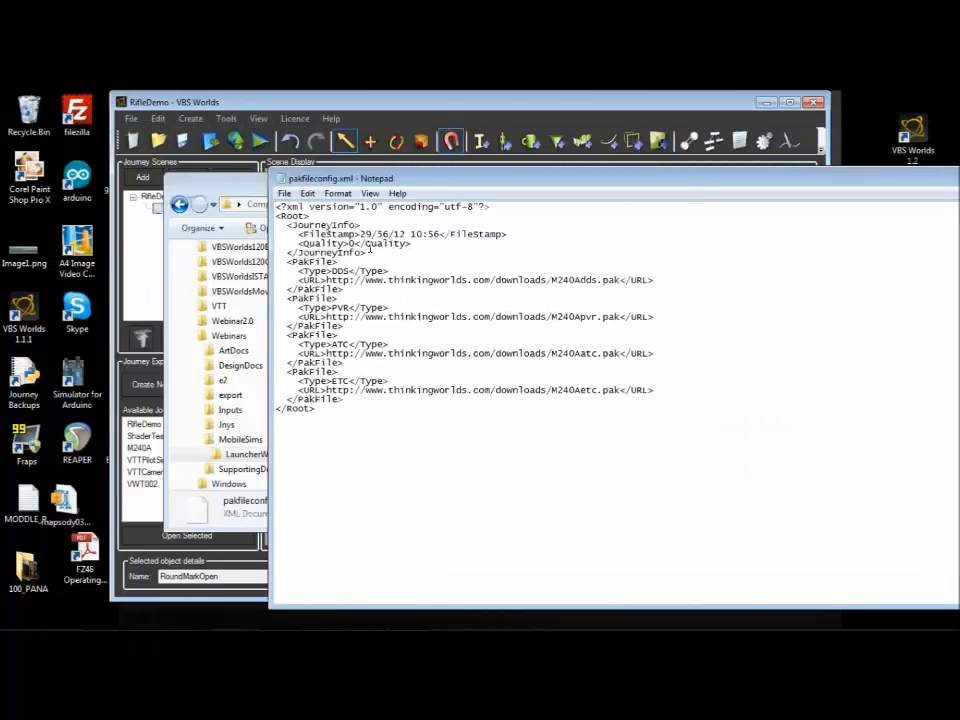
{"action": "left_click_drag", "start_coordinate": [440, 234], "coordinate": [360, 234]}
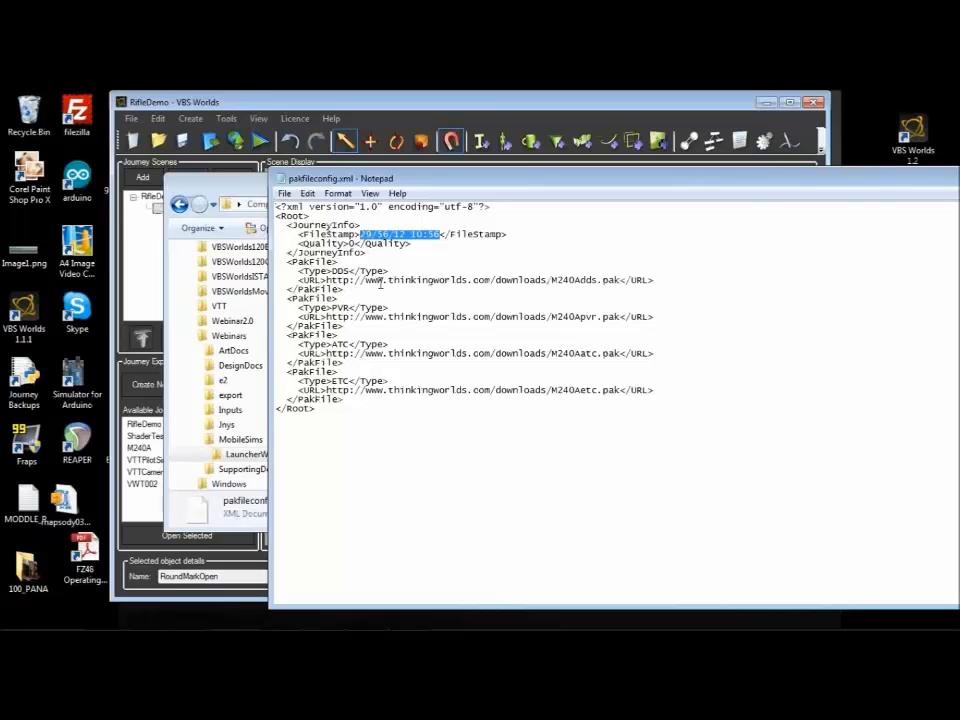
{"action": "double_click", "coordinate": [342, 271]}
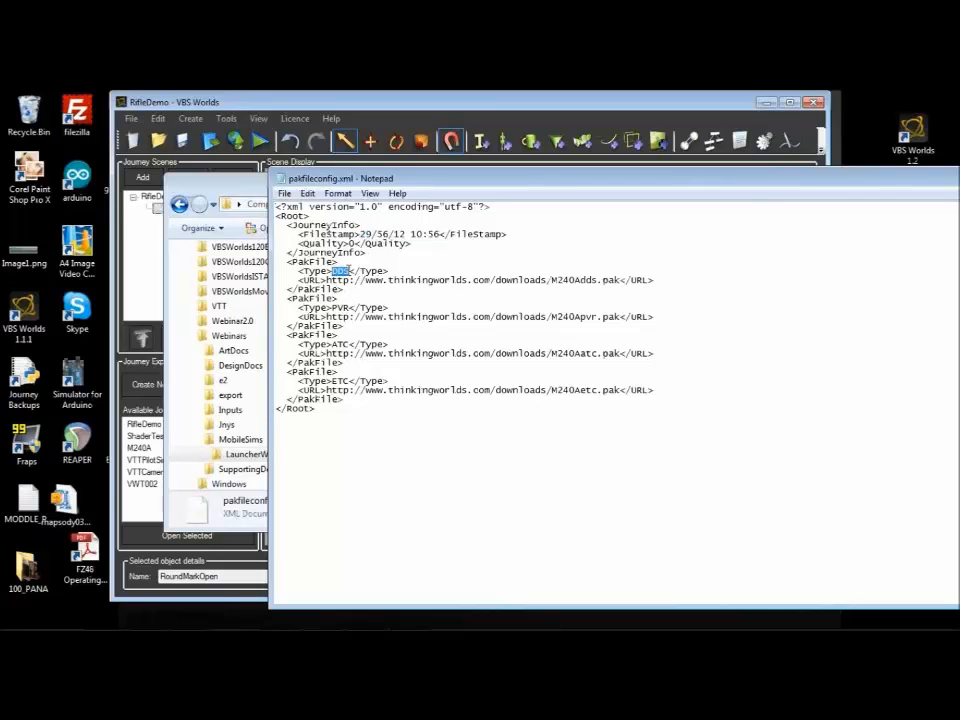
{"action": "double_click", "coordinate": [340, 307]}
{"action": "left_click_drag", "start_coordinate": [620, 280], "coordinate": [327, 280]}
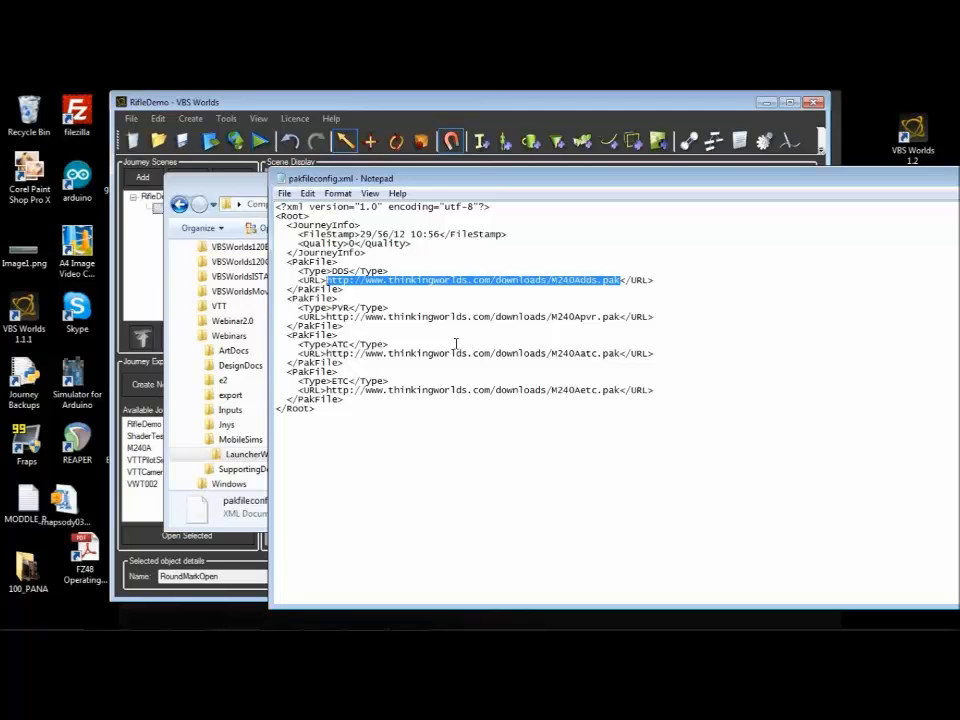
Step: Arrange Notepad beside Windows Explorer, go back to the LauncherWebFiles folder and look at M240A.paklocation alongside pakfileconfig.xml
{"action": "left_click_drag", "start_coordinate": [513, 181], "coordinate": [724, 187]}
{"action": "left_click", "coordinate": [179, 205]}
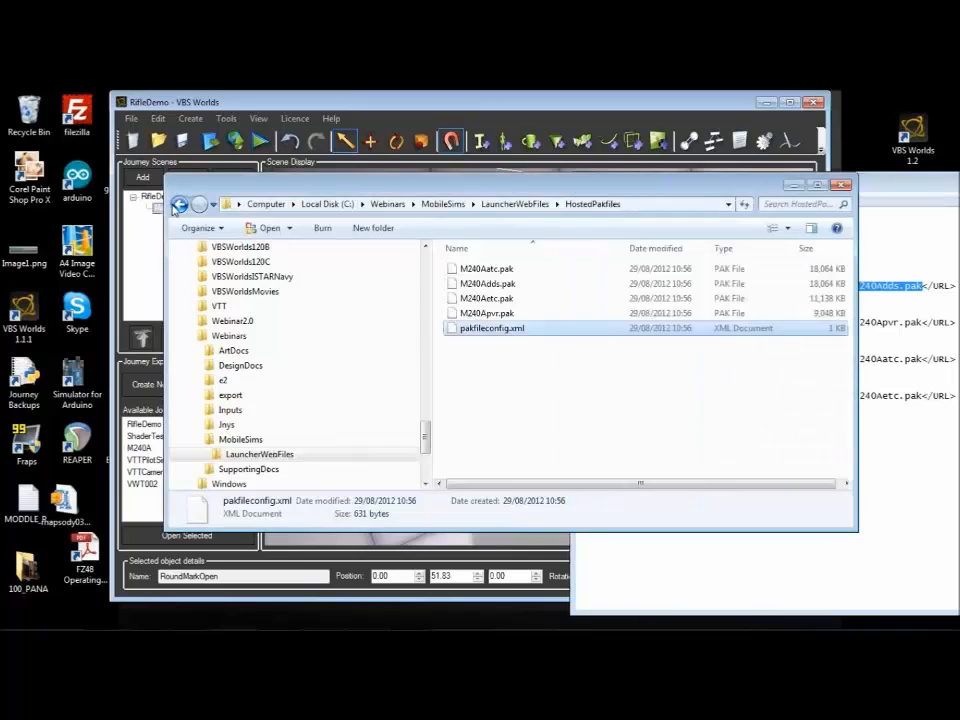
{"action": "left_click_drag", "start_coordinate": [382, 189], "coordinate": [287, 191]}
{"action": "left_click", "coordinate": [815, 193]}
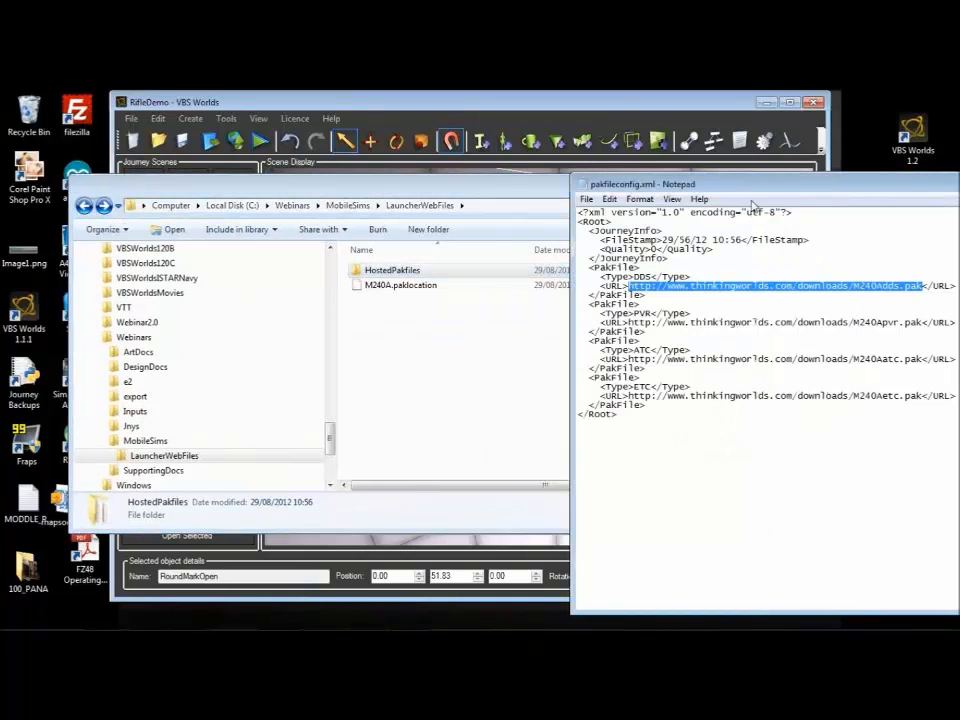
{"action": "left_click", "coordinate": [398, 285]}
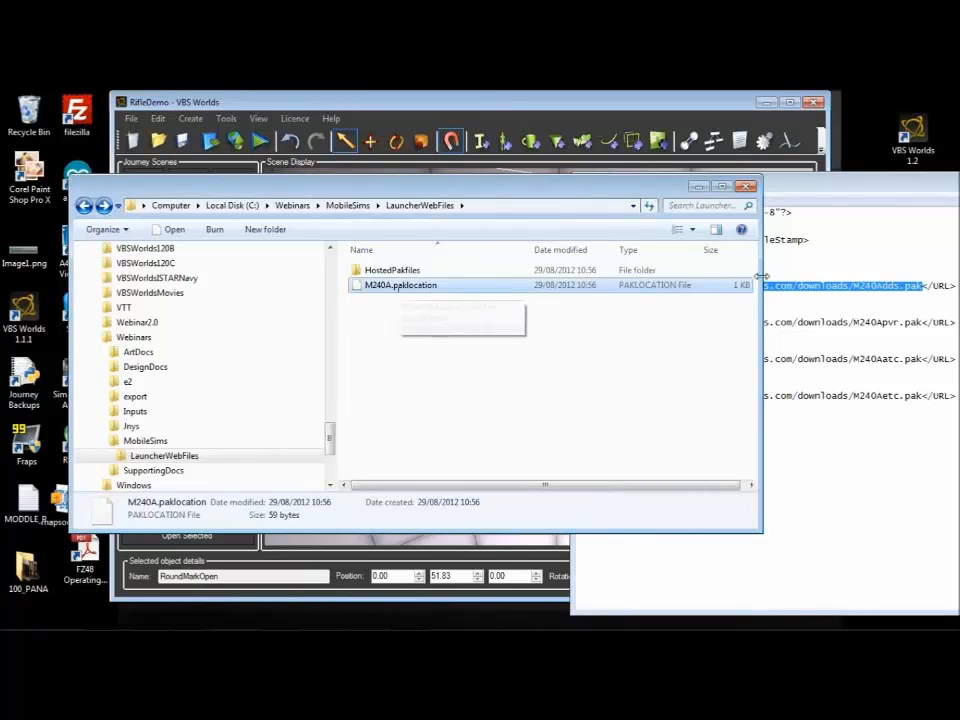
{"action": "left_click", "coordinate": [893, 198]}
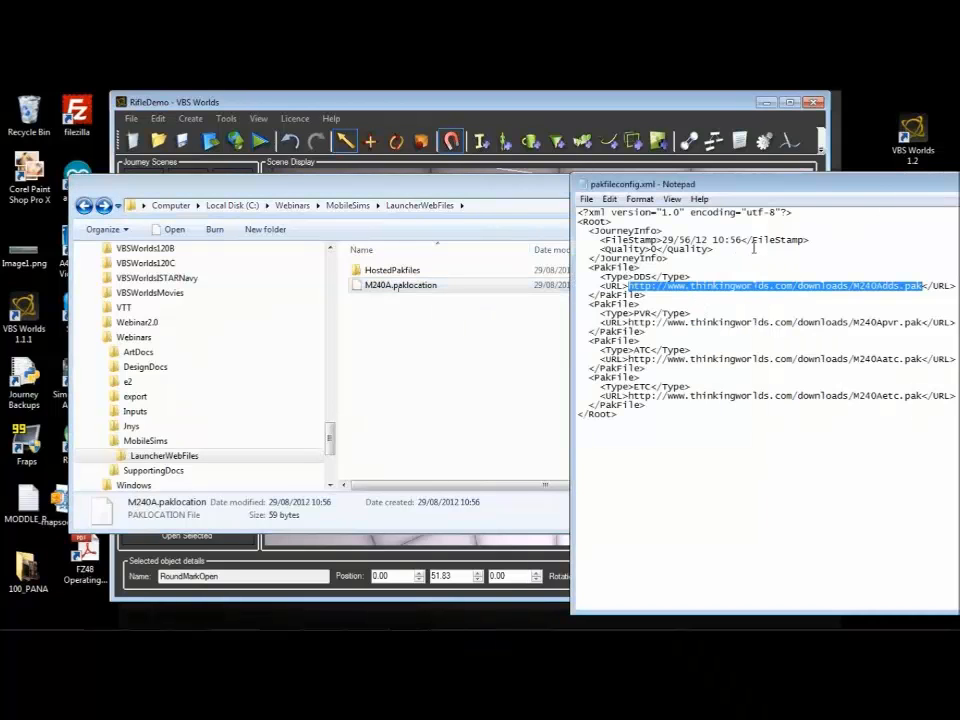
{"action": "left_click", "coordinate": [438, 291]}
{"action": "left_click", "coordinate": [827, 306]}
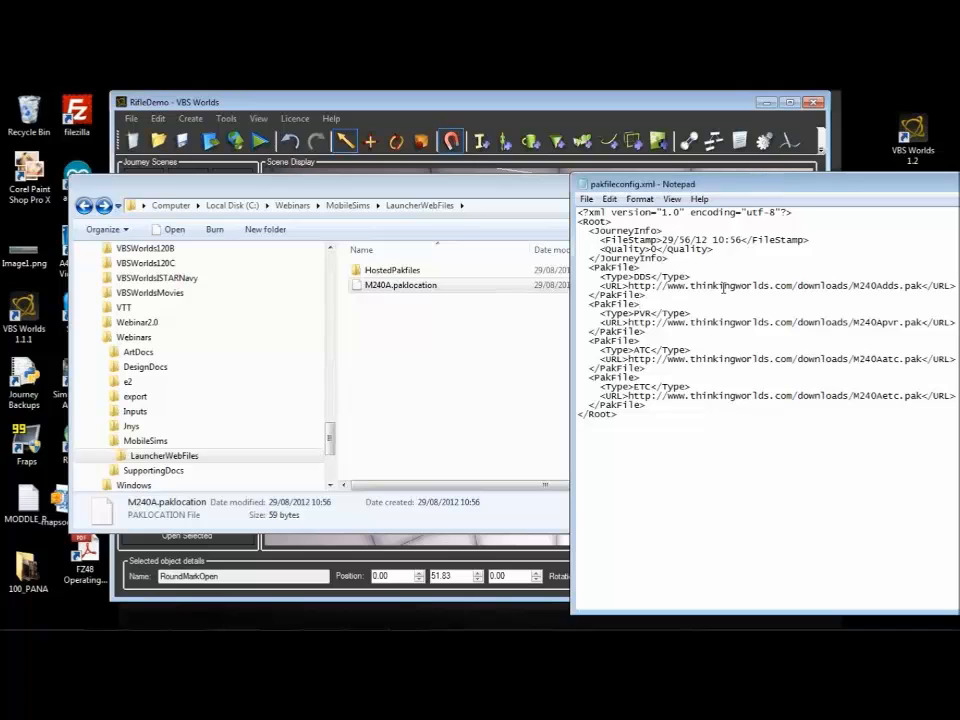
Step: Examine the M240Adds.pak URL and the FileStamp value in pakfileconfig.xml, comparing them with the M240A.paklocation file
{"action": "left_click_drag", "start_coordinate": [921, 285], "coordinate": [629, 286]}
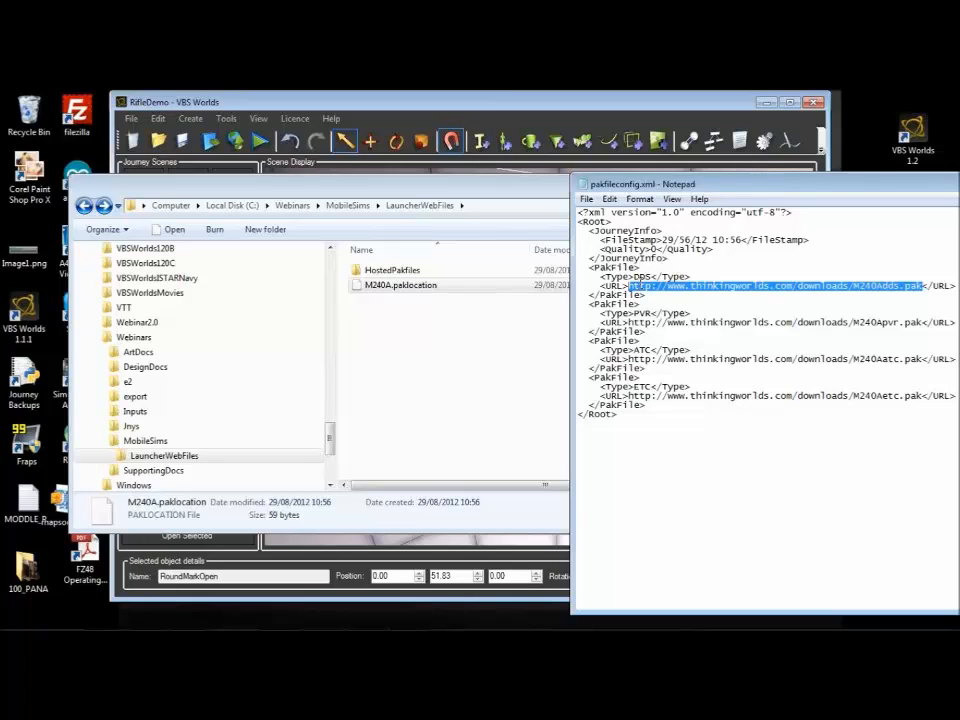
{"action": "left_click_drag", "start_coordinate": [747, 240], "coordinate": [666, 240]}
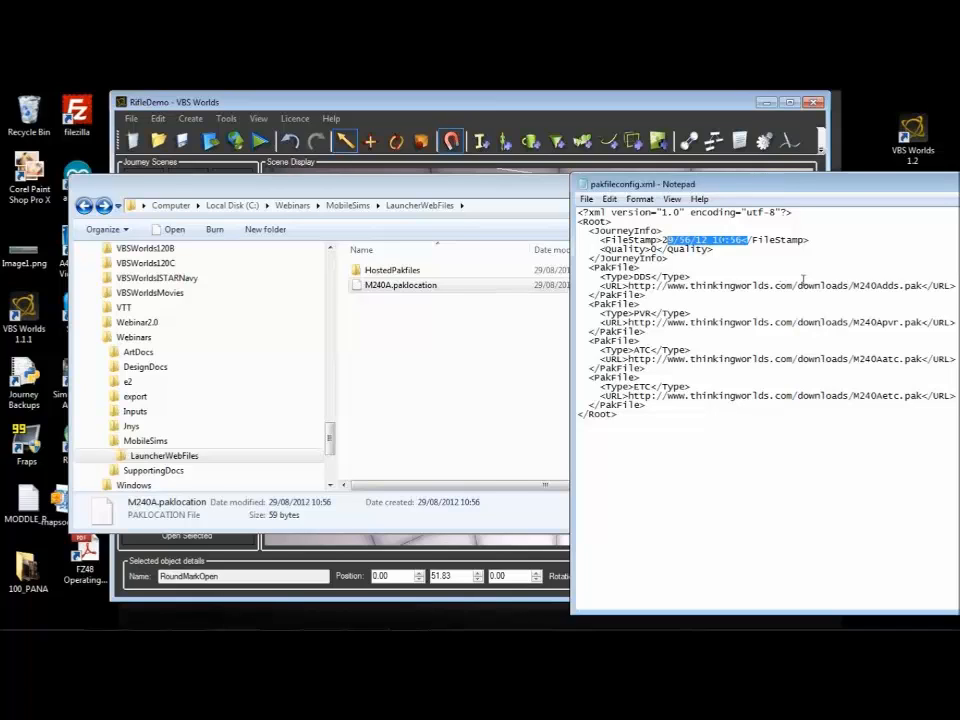
{"action": "left_click", "coordinate": [741, 240]}
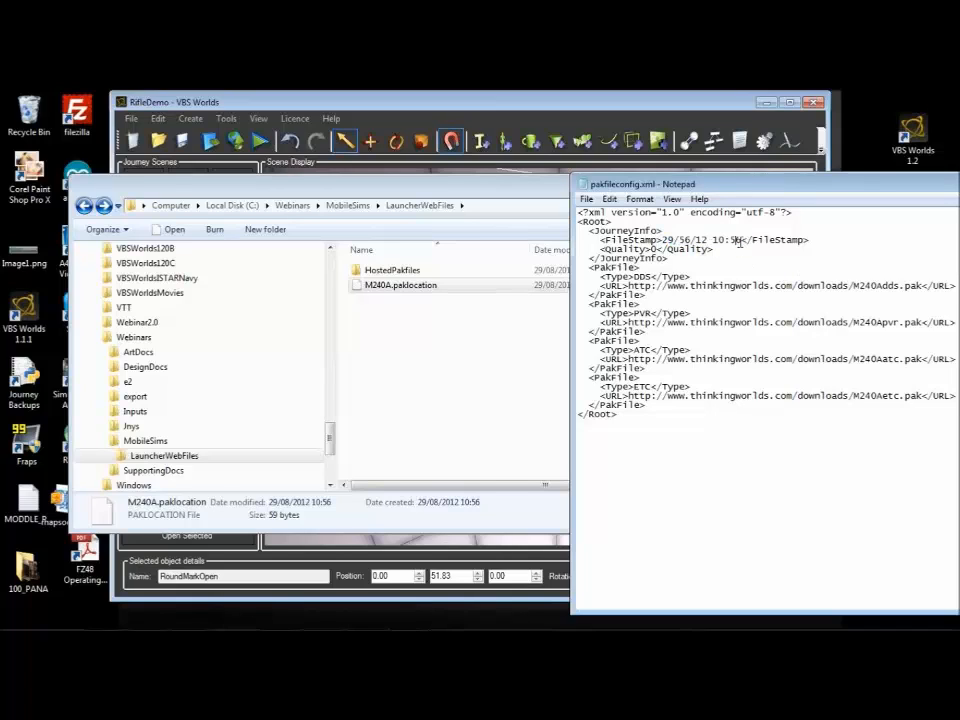
{"action": "left_click_drag", "start_coordinate": [741, 240], "coordinate": [662, 240]}
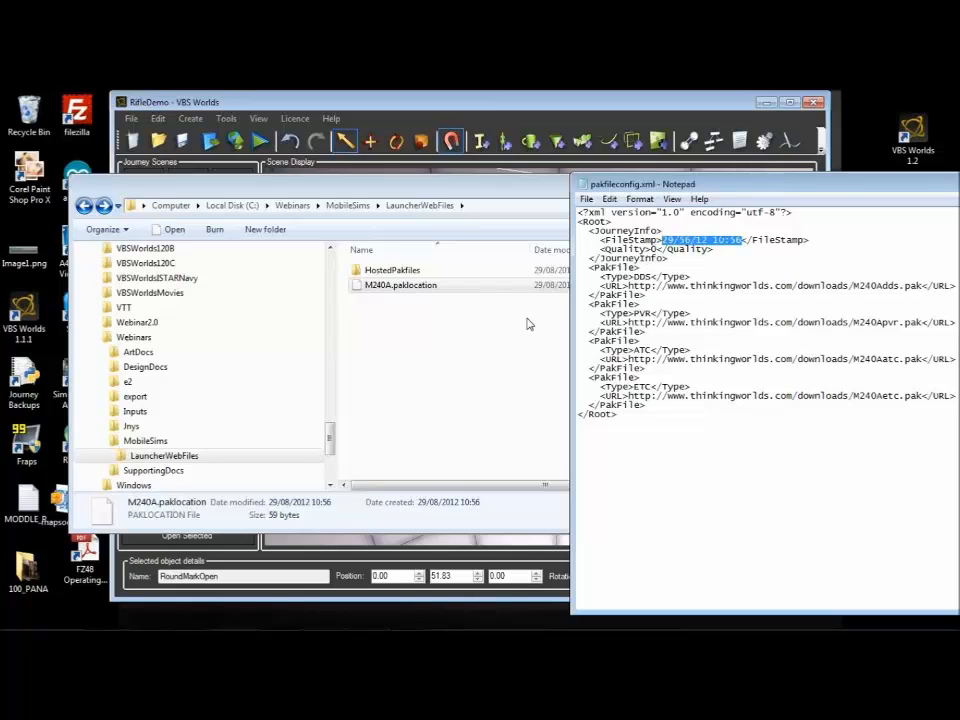
{"action": "left_click", "coordinate": [740, 238]}
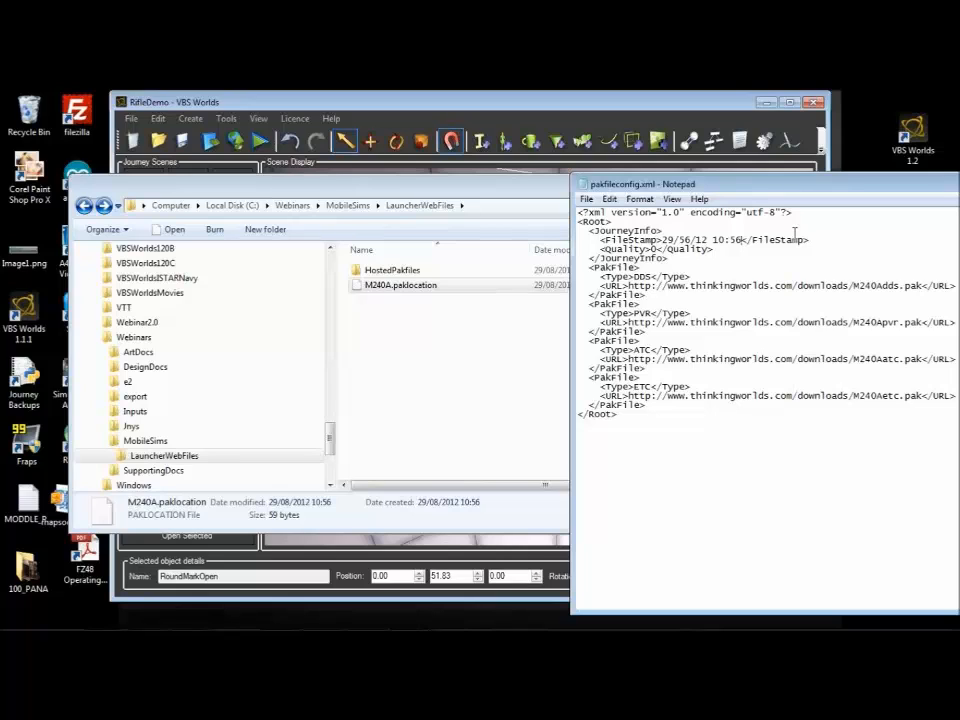
{"action": "left_click", "coordinate": [408, 294]}
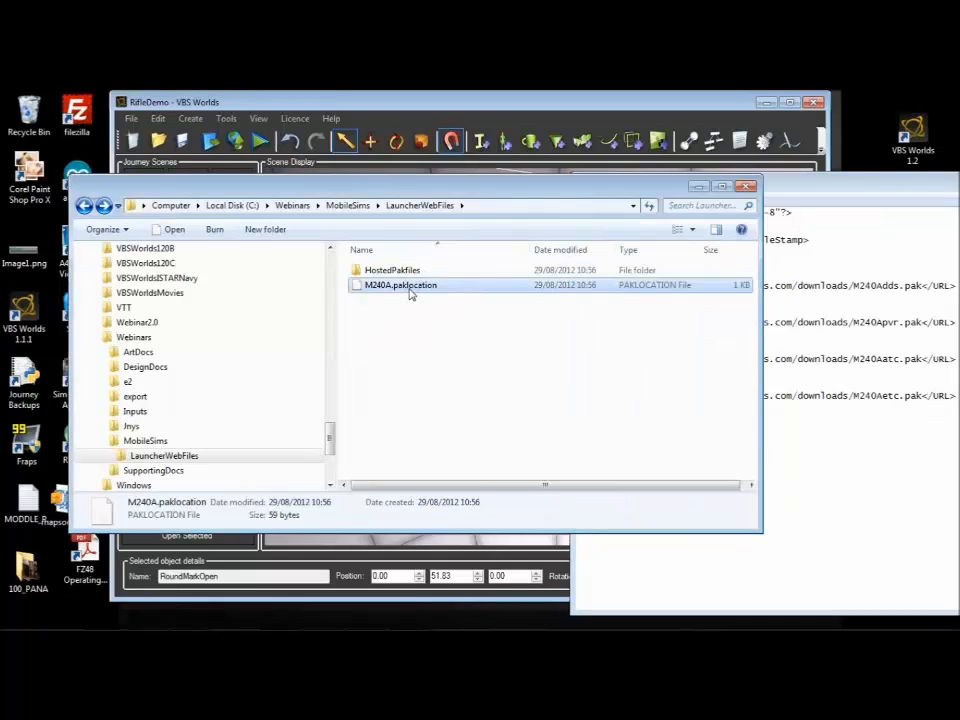
{"action": "left_click", "coordinate": [897, 380]}
Step: Examine the texture-format suffixes in pakfileconfig.xml's pak URLs, and close Notepad and the Explorer window to return to VBS Worlds
{"action": "left_click_drag", "start_coordinate": [787, 176], "coordinate": [435, 191]}
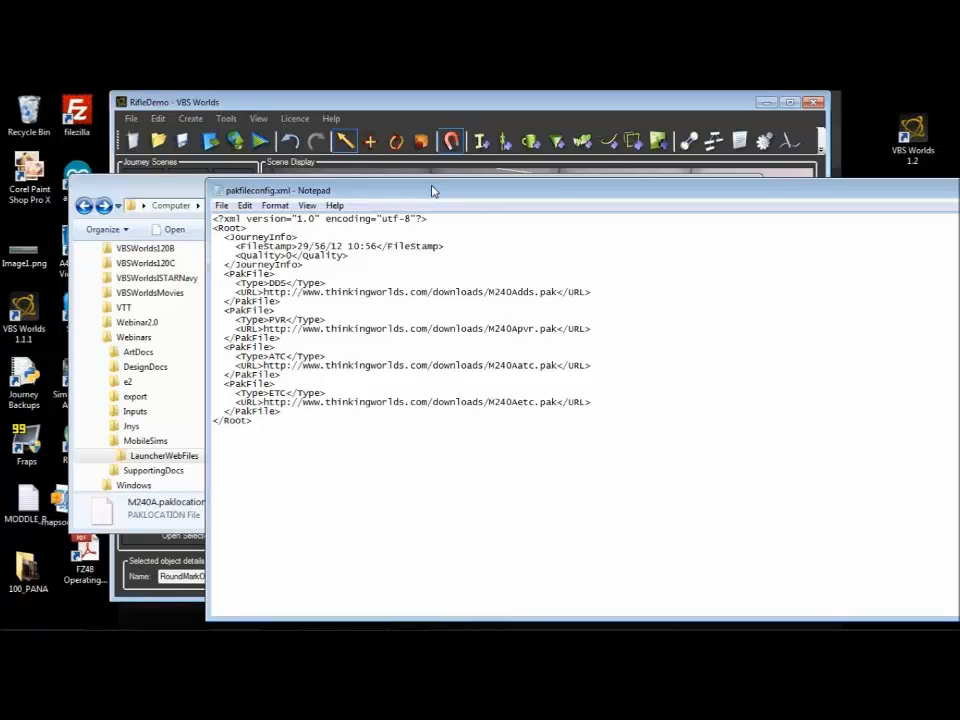
{"action": "left_click_drag", "start_coordinate": [557, 292], "coordinate": [535, 292]}
{"action": "left_click", "coordinate": [536, 337]}
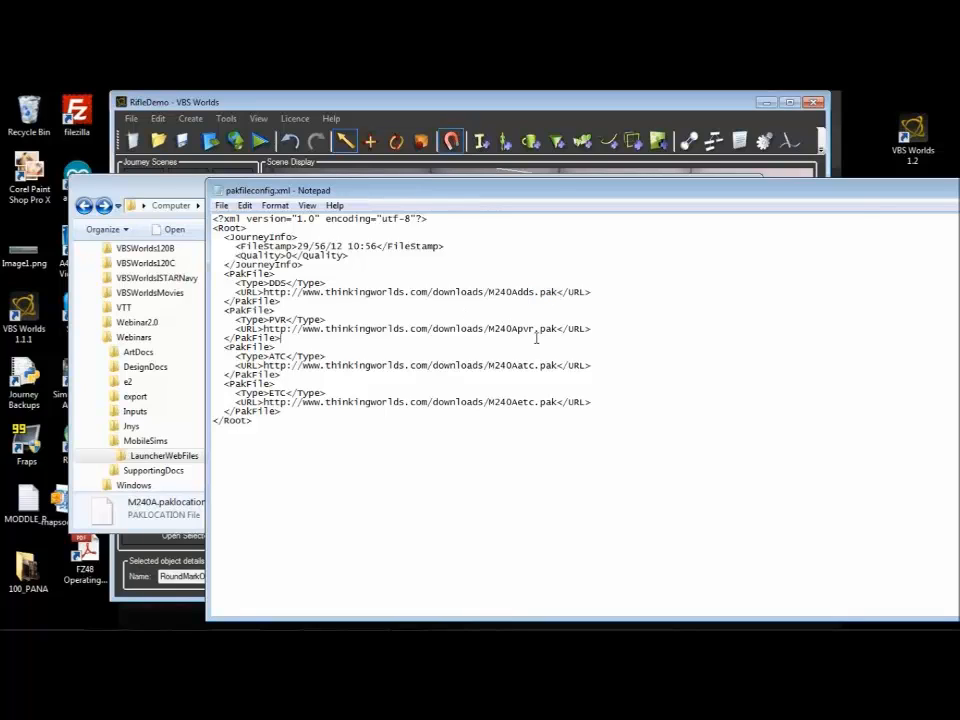
{"action": "left_click_drag", "start_coordinate": [877, 192], "coordinate": [628, 212]}
{"action": "left_click", "coordinate": [854, 209]}
{"action": "left_click", "coordinate": [750, 189]}
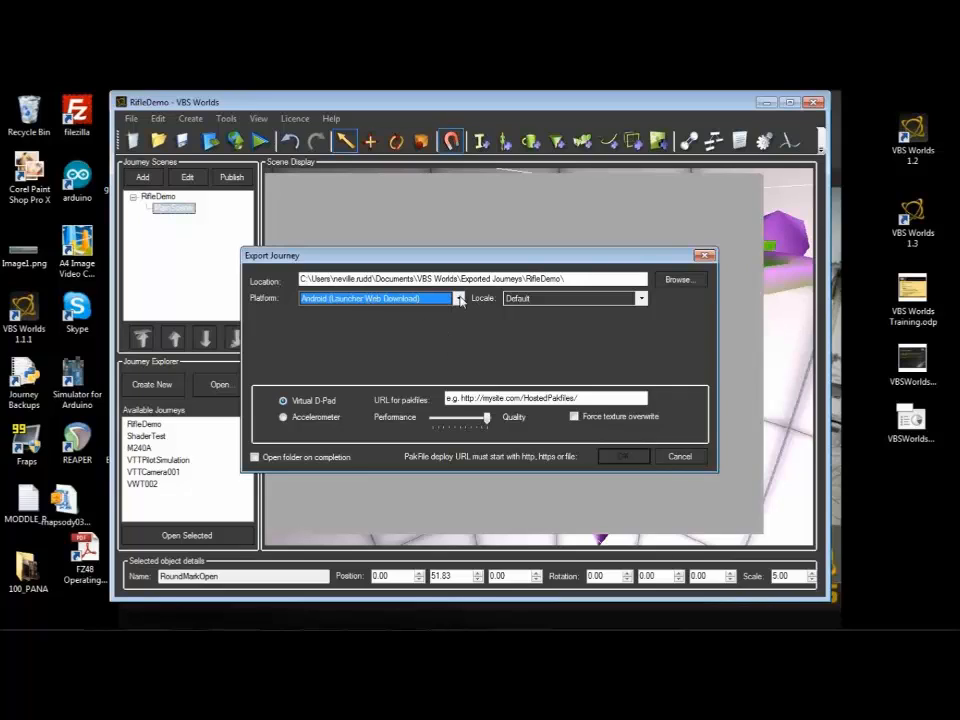
Step: Choose Android (Standalone) as RifleDemo's export platform, with Accelerometer control, a mid-range performance/quality balance and Force texture overwrite enabled
{"action": "left_click", "coordinate": [459, 299]}
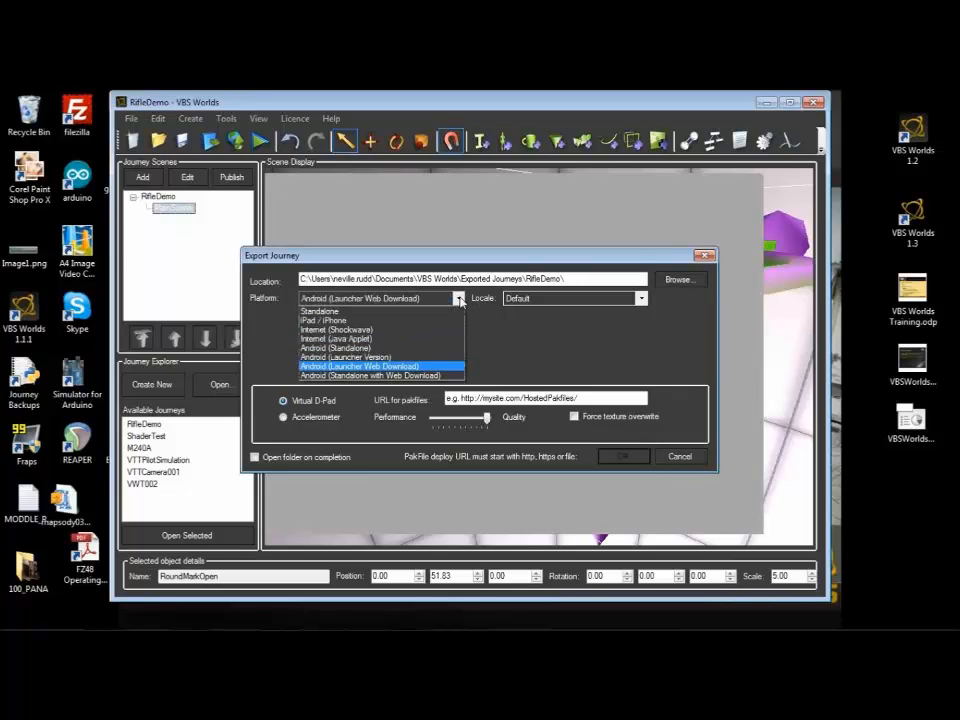
{"action": "left_click", "coordinate": [385, 347]}
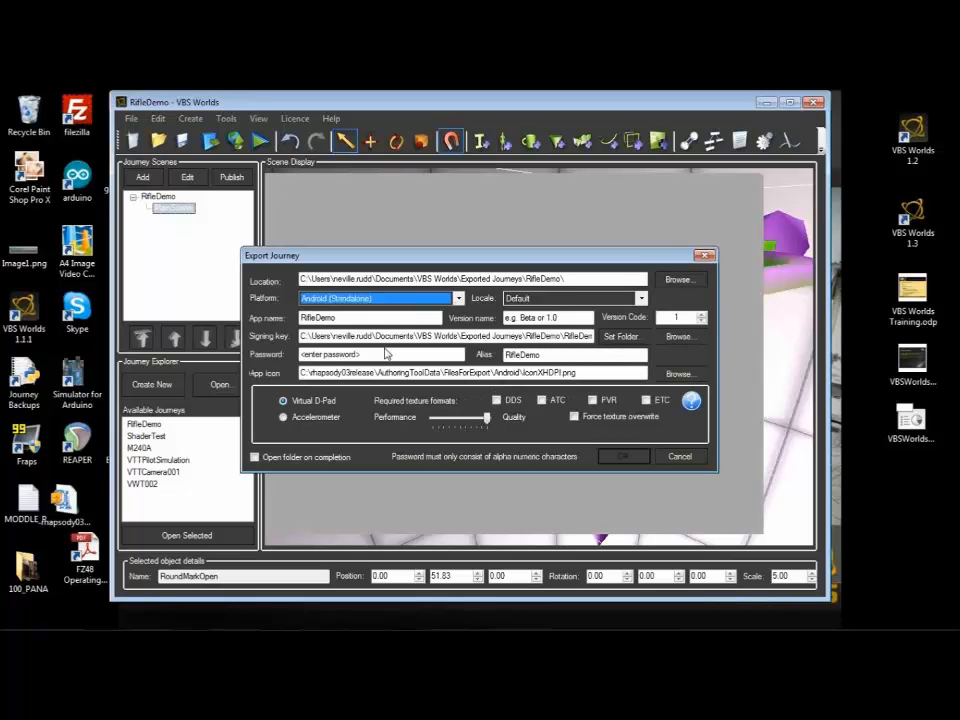
{"action": "left_click_drag", "start_coordinate": [625, 258], "coordinate": [624, 222]}
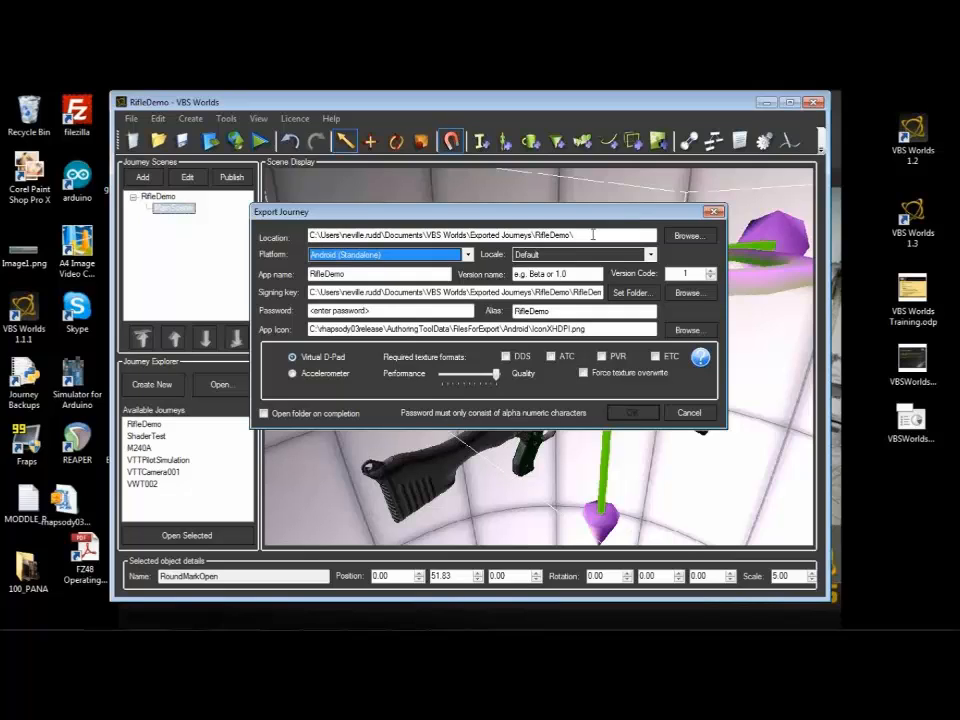
{"action": "left_click", "coordinate": [292, 373]}
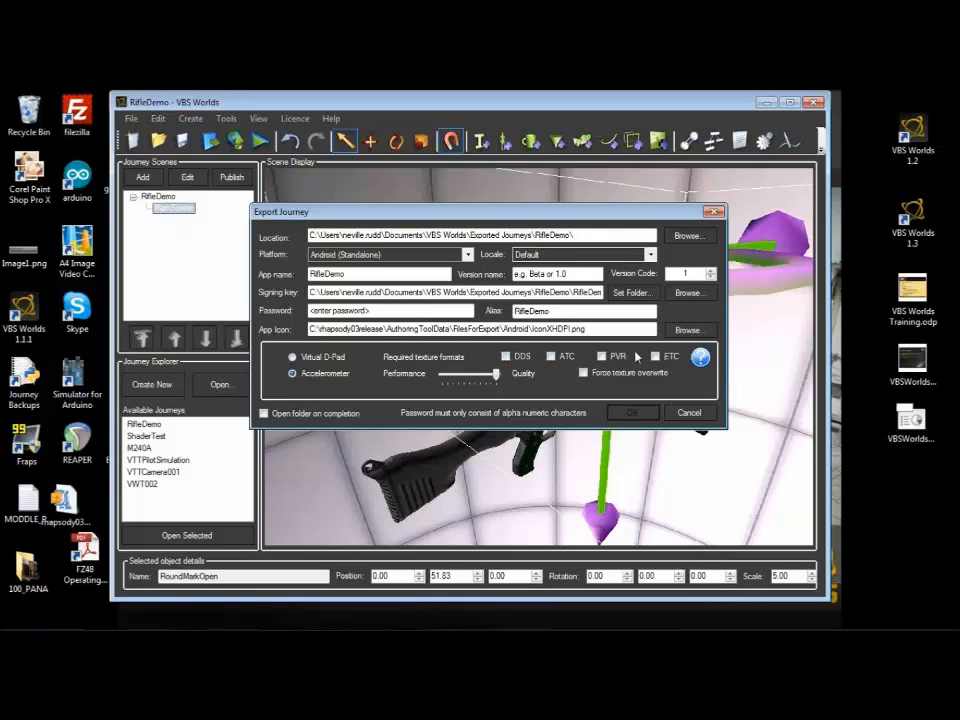
{"action": "left_click_drag", "start_coordinate": [495, 373], "coordinate": [475, 373]}
{"action": "left_click", "coordinate": [583, 373]}
Step: Look over the app name and version name fields, and try stepping the version code up and back to 1
{"action": "double_click", "coordinate": [349, 274]}
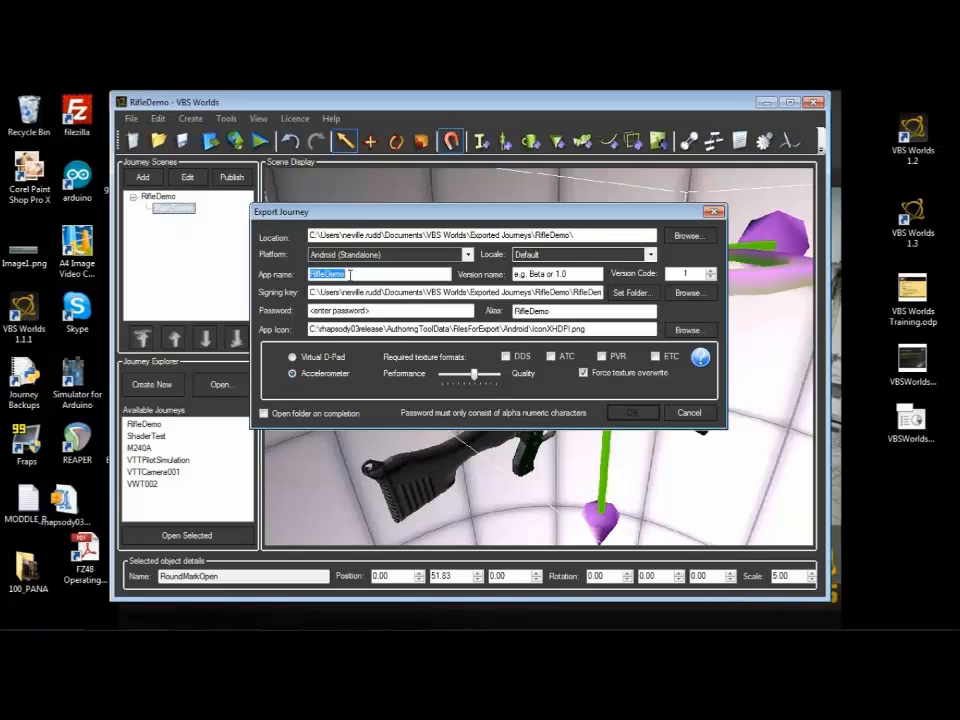
{"action": "left_click", "coordinate": [571, 274]}
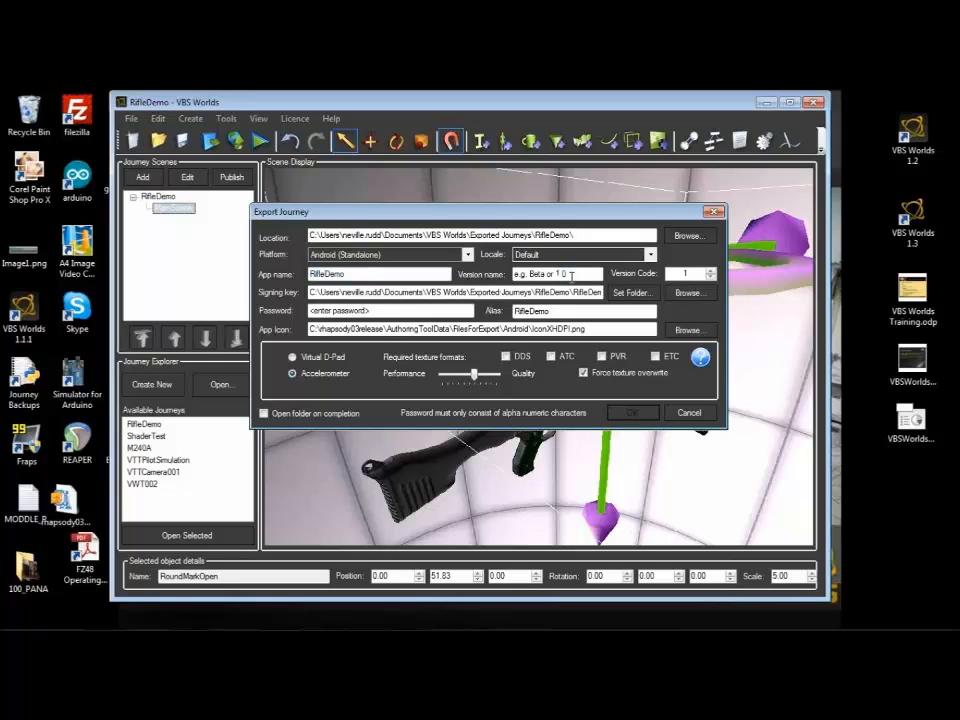
{"action": "left_click_drag", "start_coordinate": [571, 274], "coordinate": [484, 280]}
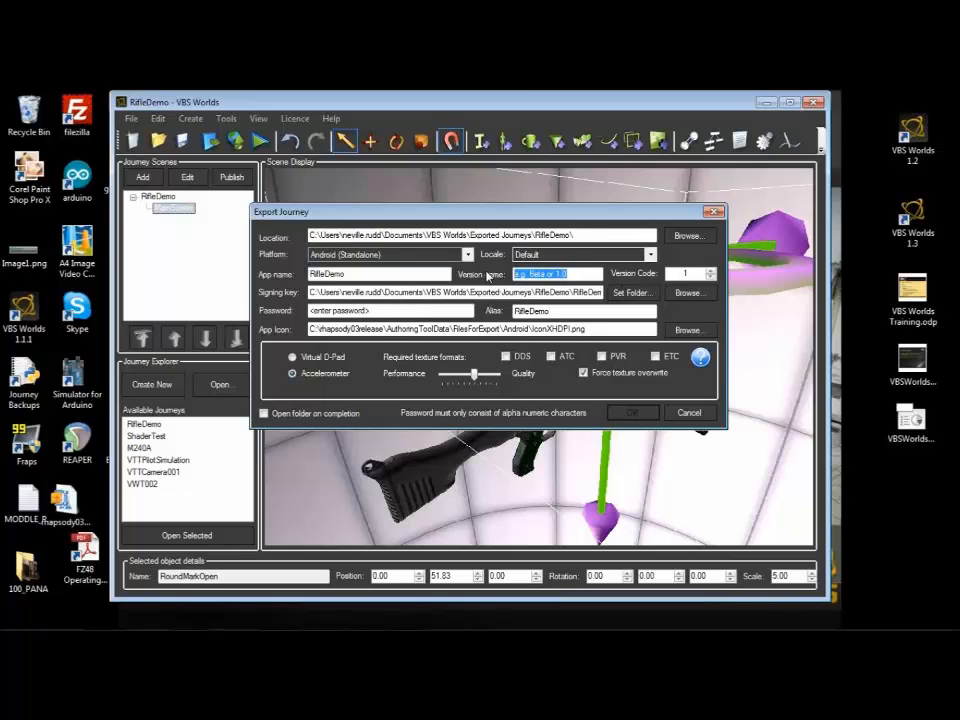
{"action": "left_click", "coordinate": [709, 273]}
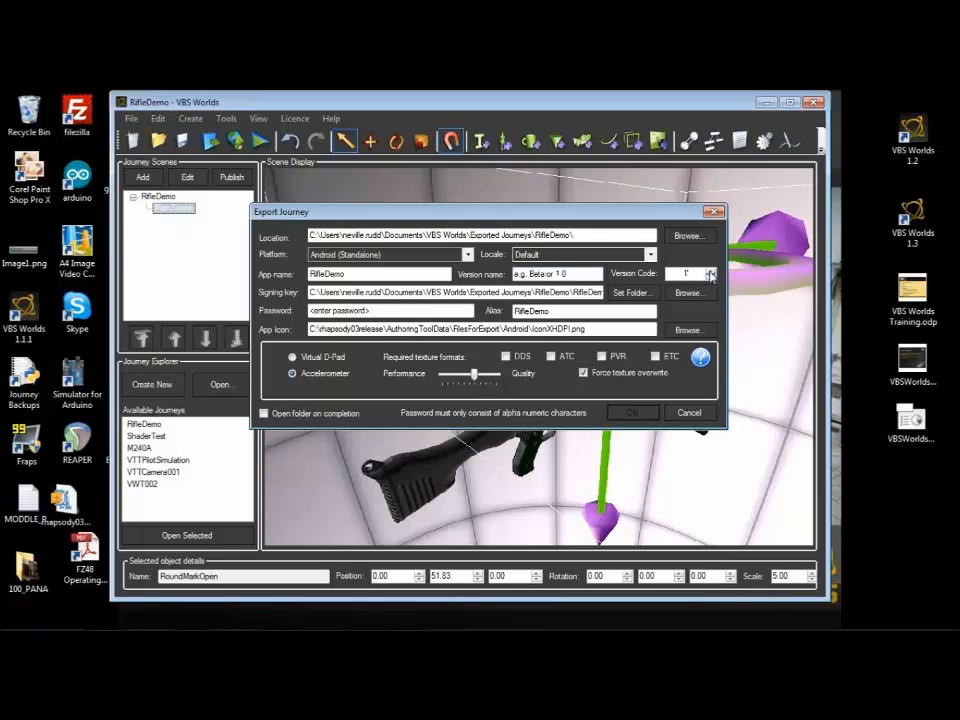
{"action": "left_click", "coordinate": [709, 270]}
{"action": "left_click", "coordinate": [710, 277]}
{"action": "left_click", "coordinate": [710, 271]}
{"action": "left_click", "coordinate": [710, 277]}
{"action": "left_click", "coordinate": [710, 277]}
Step: Look over the signing key, password, alias and app icon fields of the Android (Standalone) export
{"action": "left_click", "coordinate": [578, 312]}
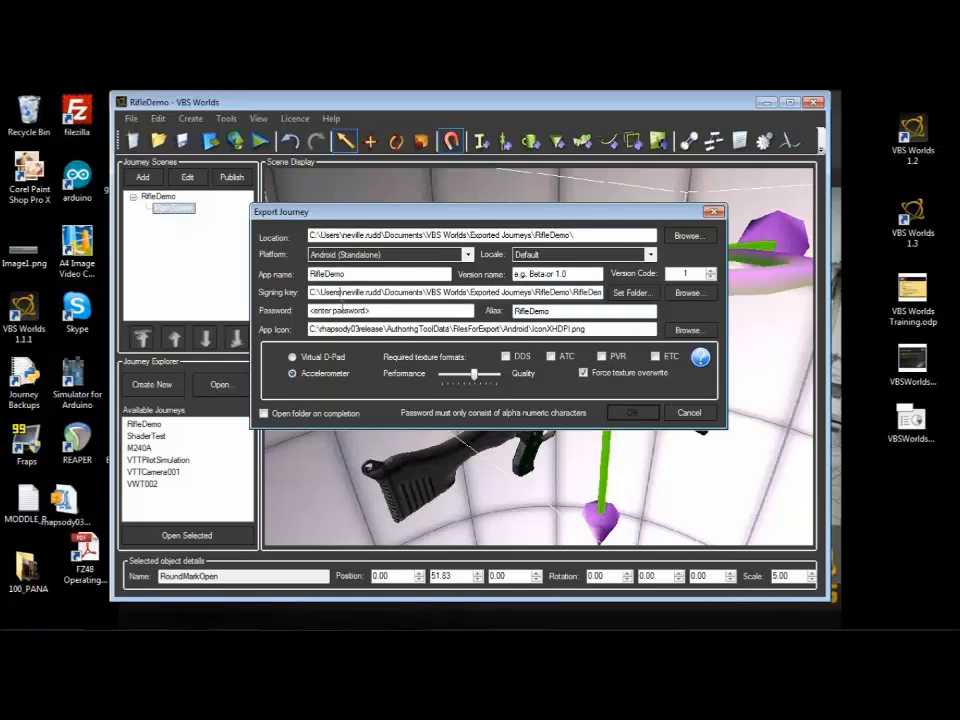
{"action": "left_click_drag", "start_coordinate": [345, 311], "coordinate": [262, 314]}
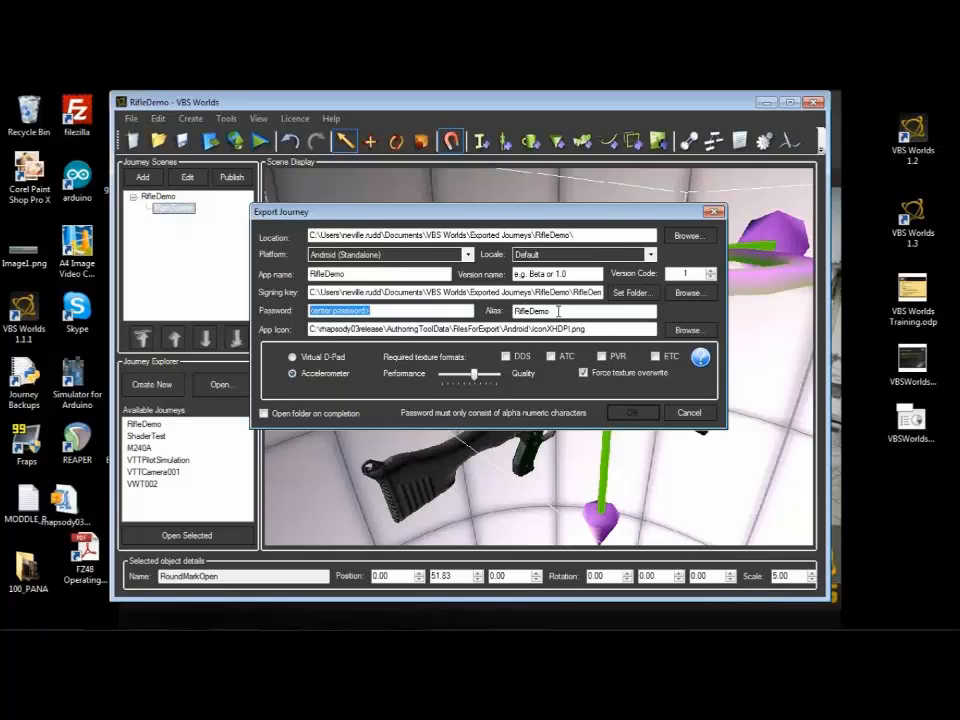
{"action": "left_click", "coordinate": [429, 313]}
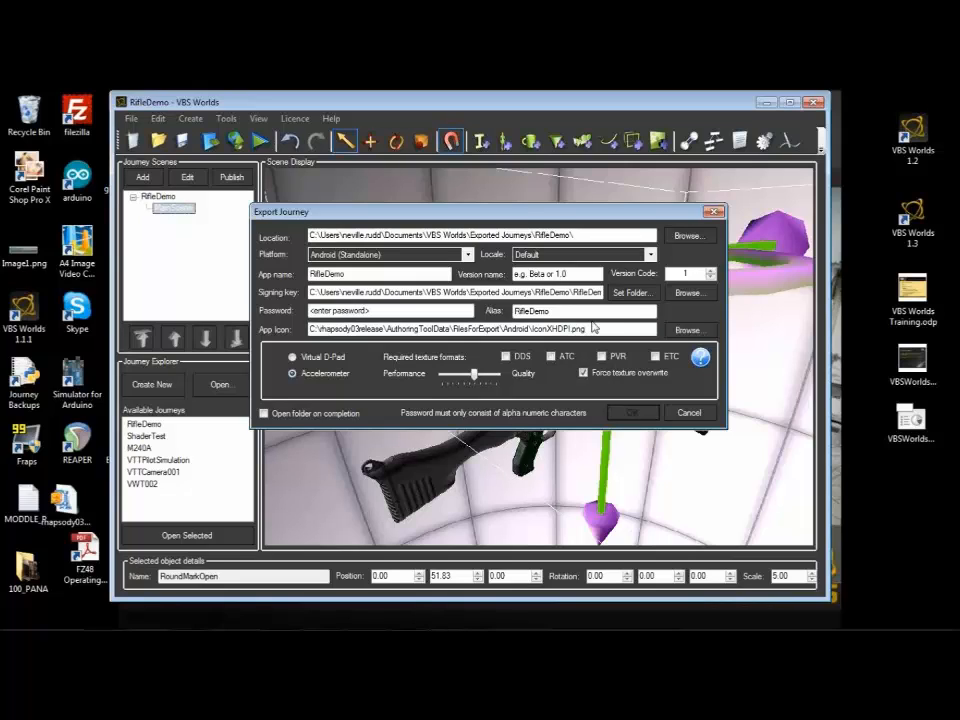
{"action": "left_click", "coordinate": [593, 328]}
Step: View the export settings for the Android (Standalone with Web Download) platform and cancel the journey export
{"action": "left_click", "coordinate": [467, 255]}
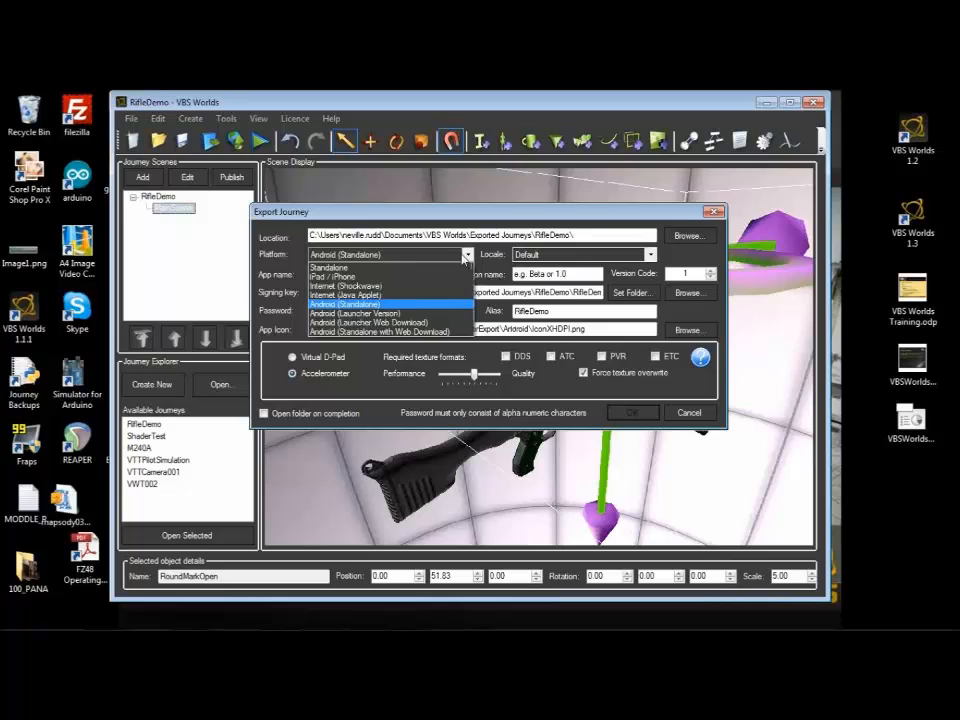
{"action": "left_click", "coordinate": [379, 332]}
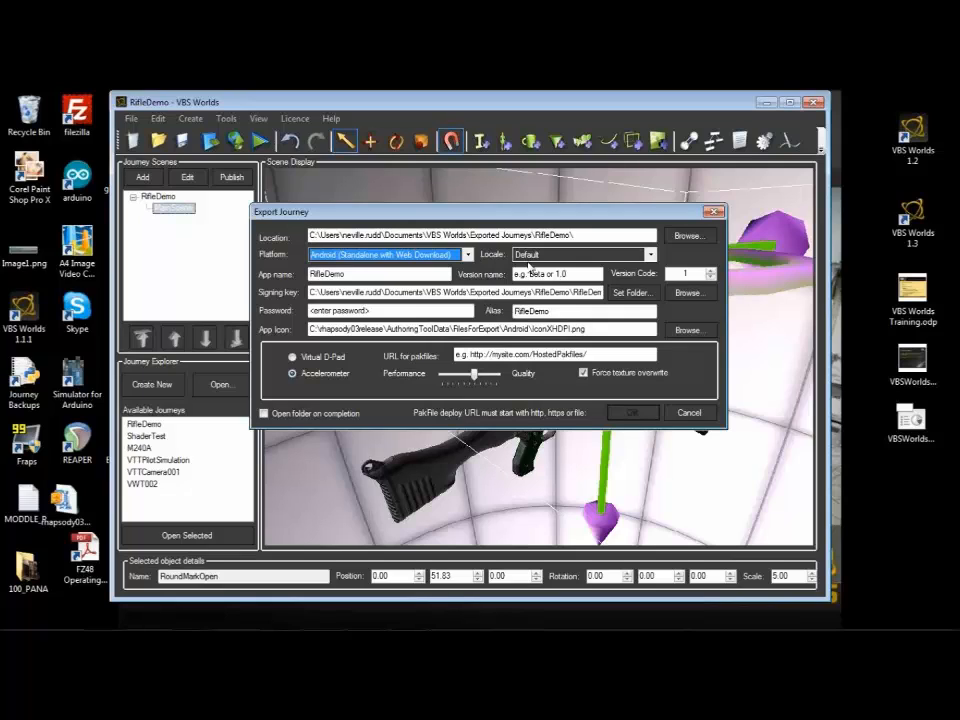
{"action": "left_click", "coordinate": [688, 412]}
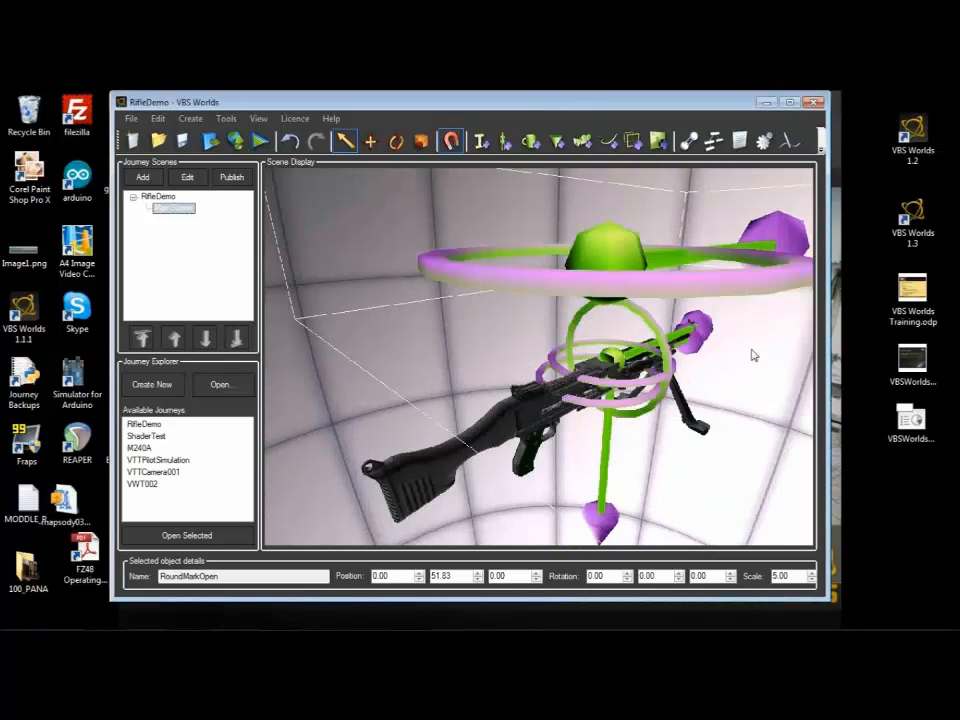
{"action": "scroll", "coordinate": [754, 355], "scroll_direction": "up", "scroll_amount": 3}
{"action": "mouse_move", "coordinate": [286, 628]}
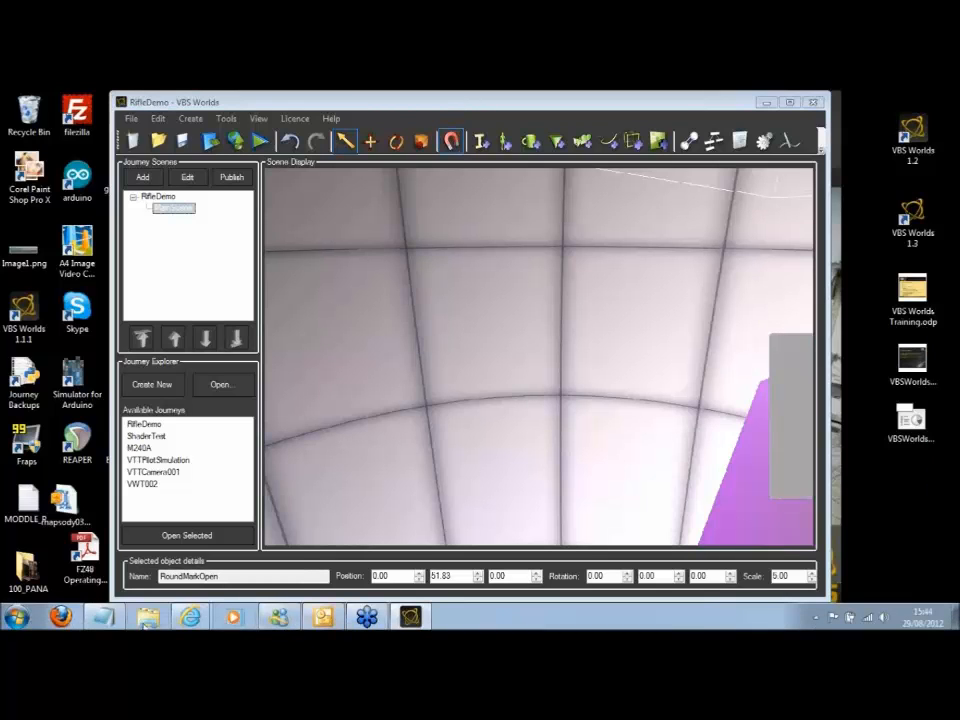
Step: Open the Webinars\export folder on Local Disk (C:) in Windows Explorer and minimize its window
{"action": "left_click", "coordinate": [148, 622]}
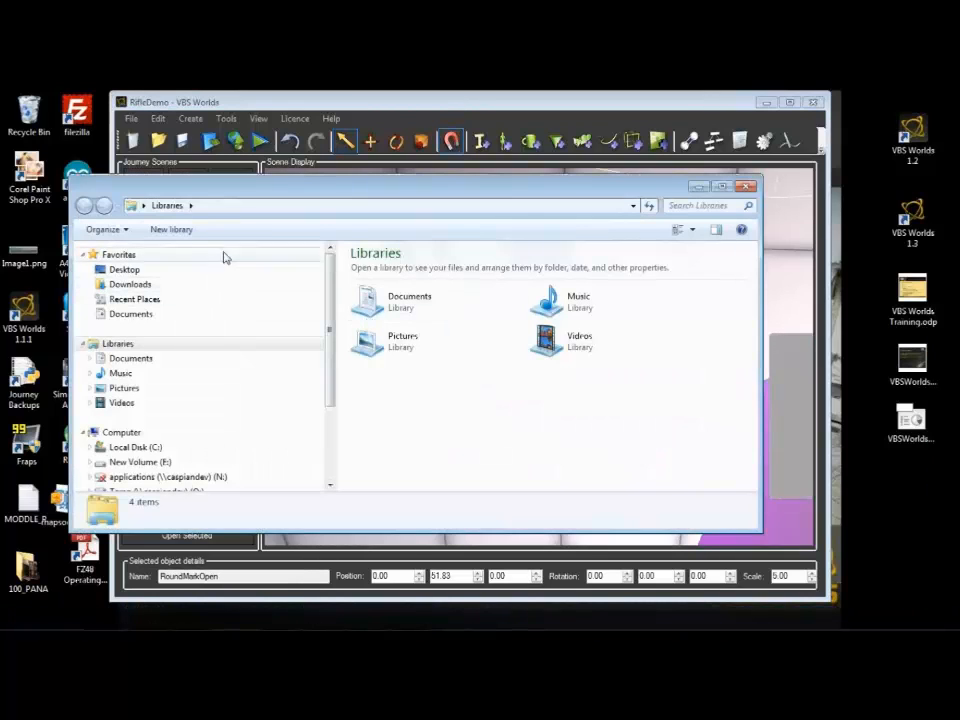
{"action": "left_click", "coordinate": [131, 449]}
{"action": "scroll", "coordinate": [467, 396], "scroll_direction": "down", "scroll_amount": 12}
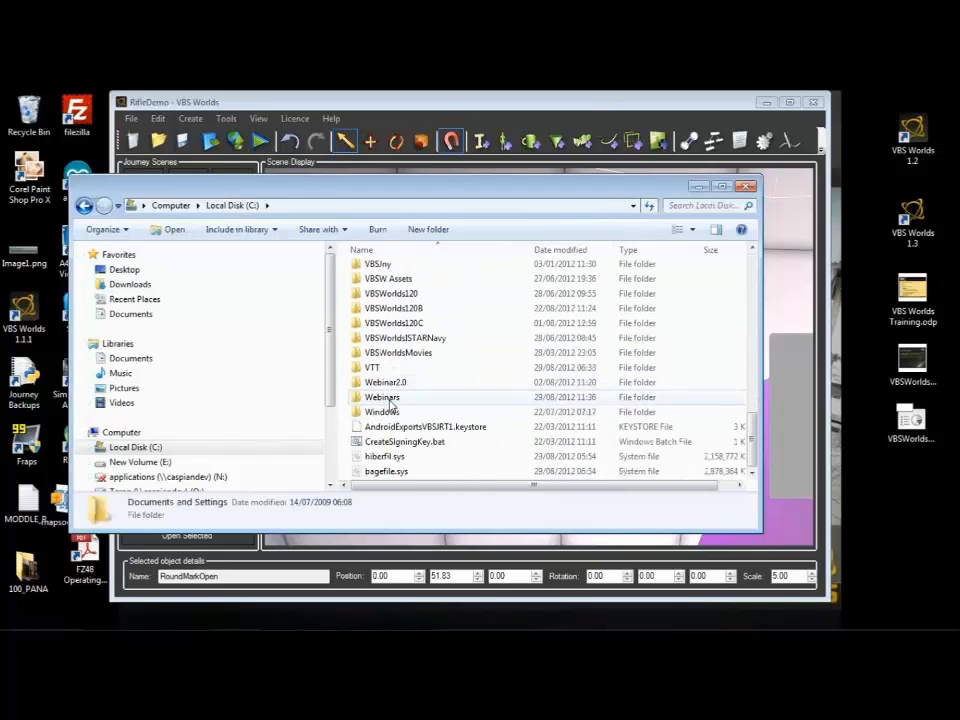
{"action": "double_click", "coordinate": [388, 399]}
{"action": "double_click", "coordinate": [378, 315]}
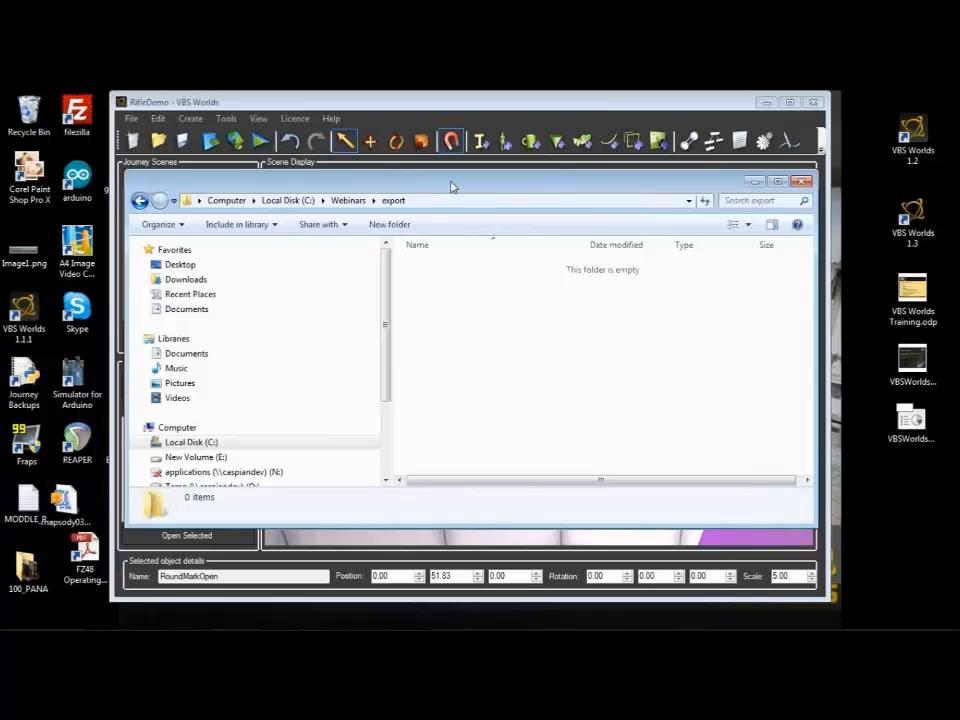
{"action": "left_click", "coordinate": [754, 182]}
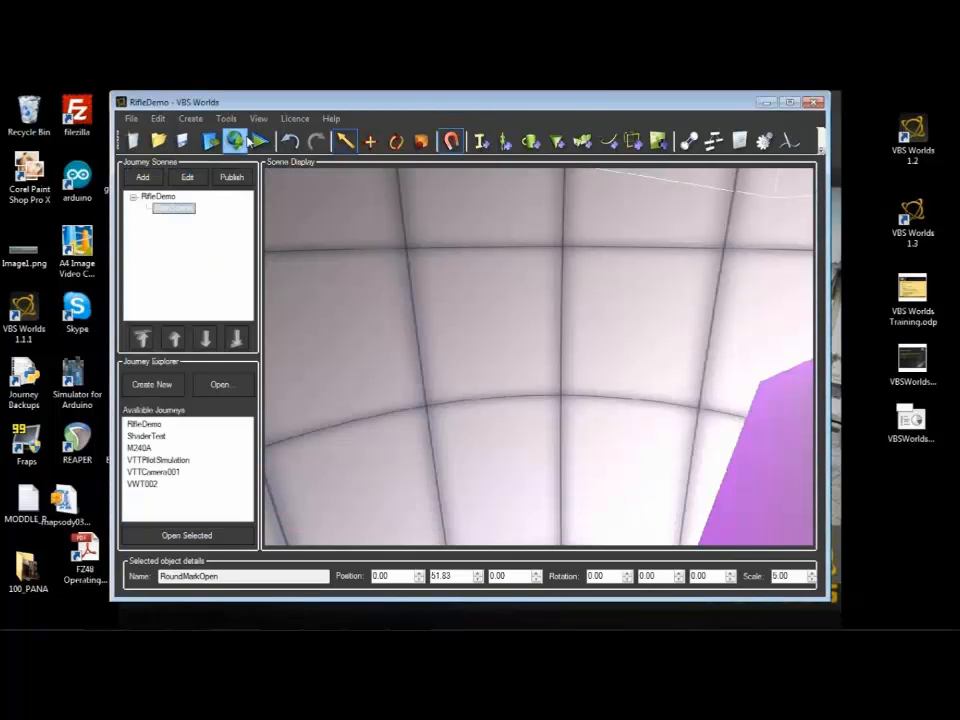
Step: Export RifleDemo to C:\Webinars\export for Android (Launcher Version) with DDS textures and Accelerometer control, and close the status report
{"action": "left_click", "coordinate": [248, 140]}
{"action": "left_click", "coordinate": [457, 298]}
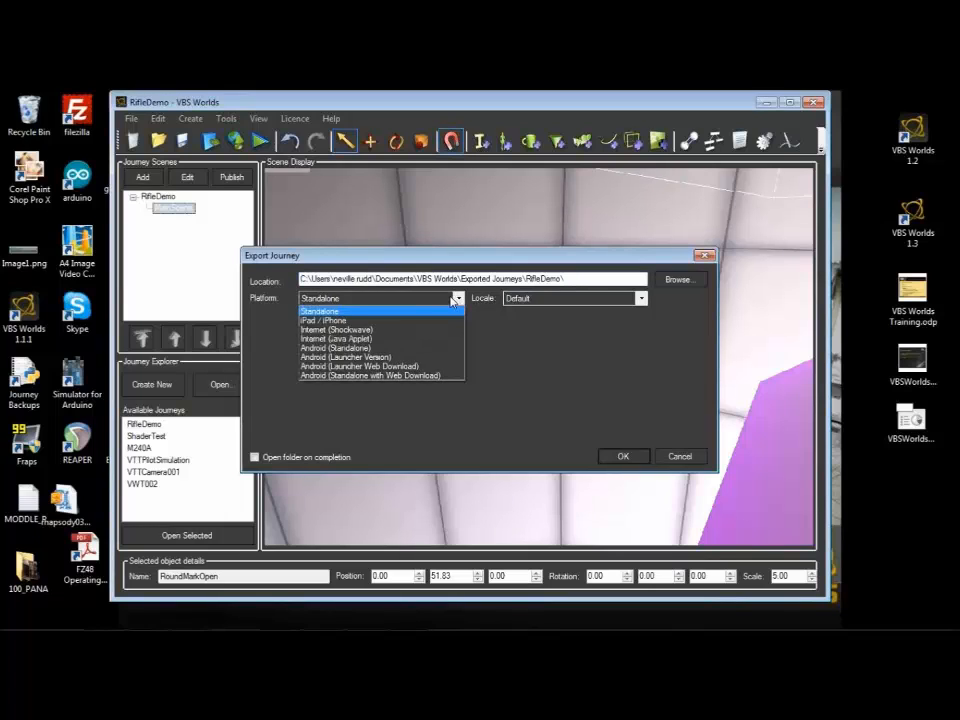
{"action": "left_click", "coordinate": [353, 358]}
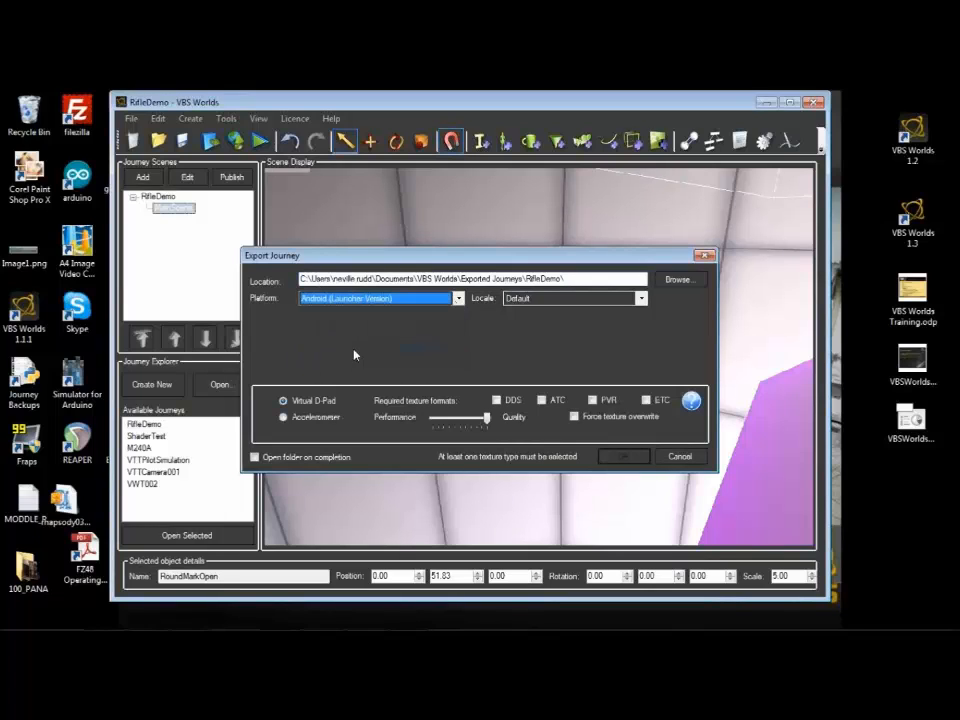
{"action": "left_click", "coordinate": [497, 401]}
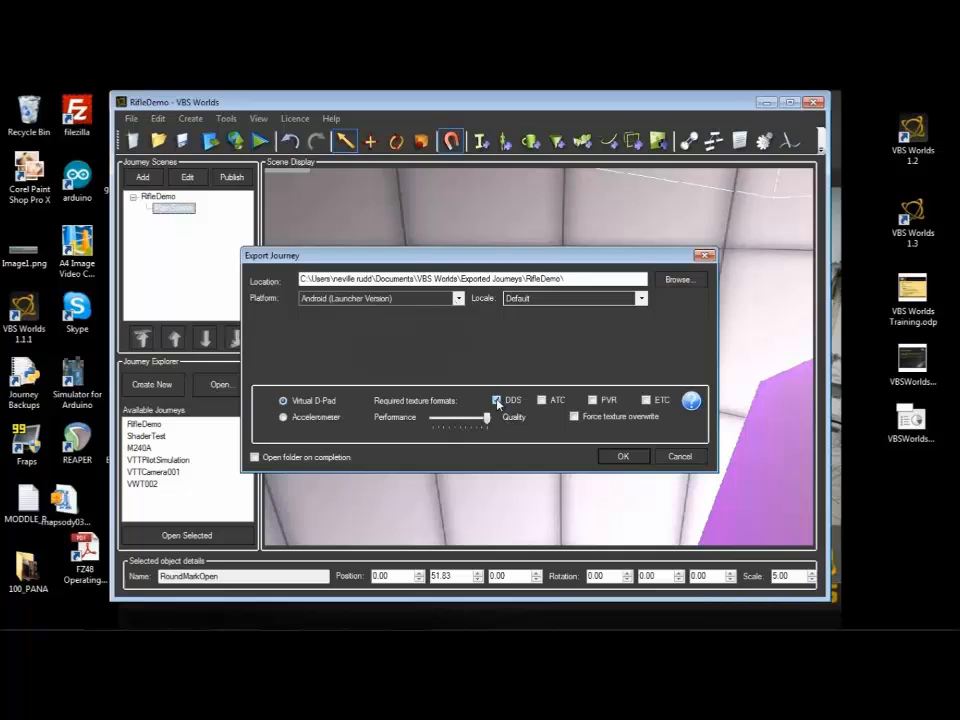
{"action": "left_click", "coordinate": [284, 418]}
{"action": "left_click", "coordinate": [645, 458]}
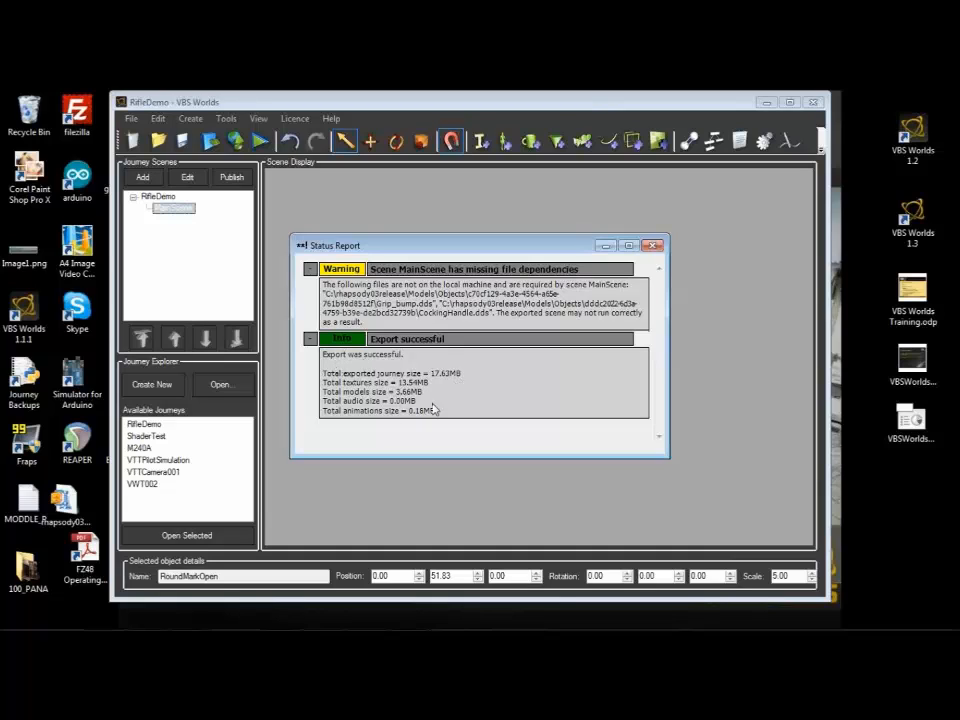
{"action": "left_click", "coordinate": [652, 246]}
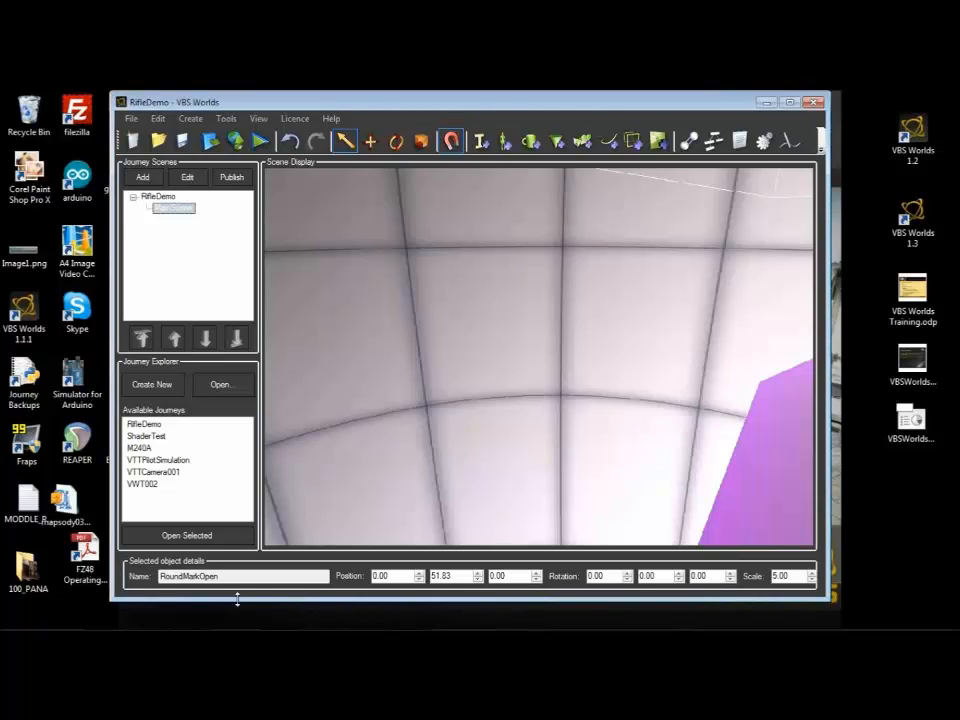
Step: Select the exported RifleDemo.pak in the export folder and close VBS Worlds
{"action": "mouse_move", "coordinate": [264, 625]}
{"action": "left_click", "coordinate": [150, 617]}
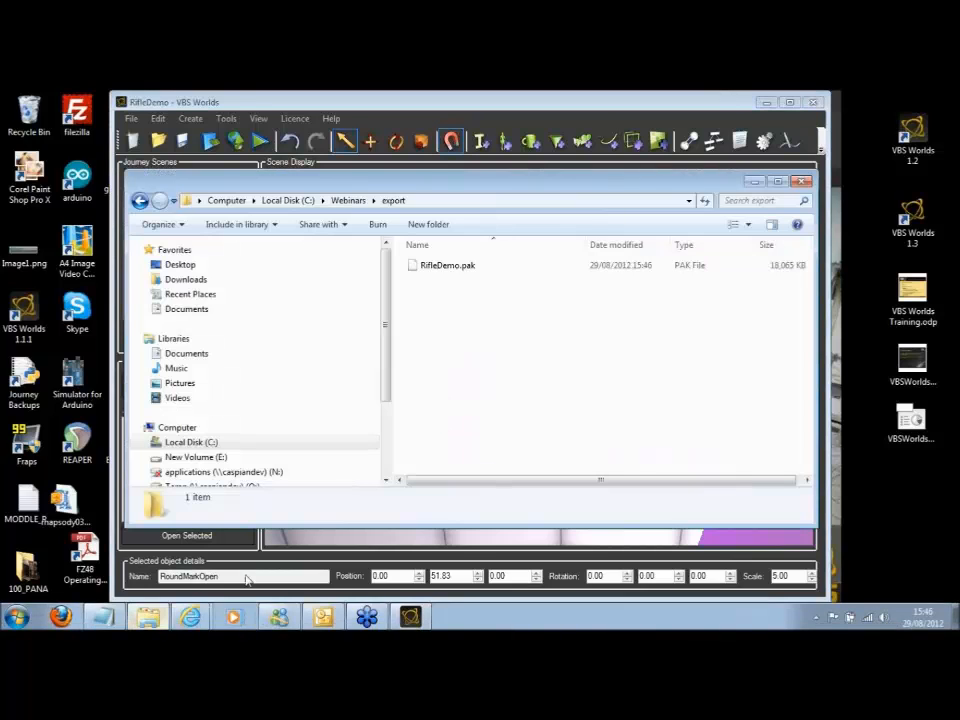
{"action": "left_click", "coordinate": [425, 267]}
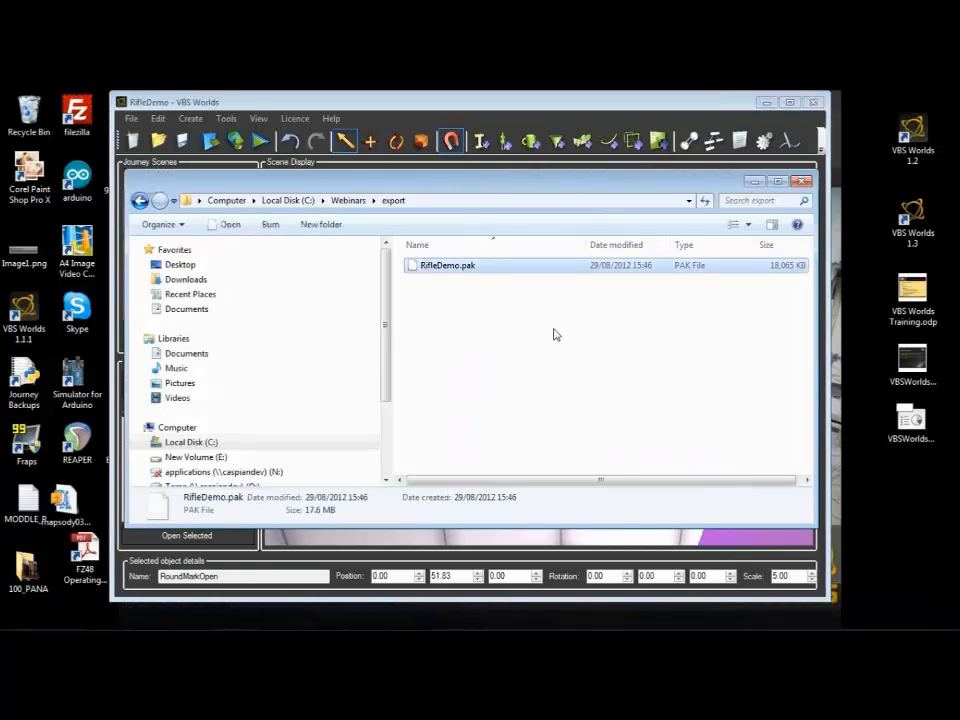
{"action": "left_click", "coordinate": [543, 103]}
{"action": "left_click", "coordinate": [820, 104]}
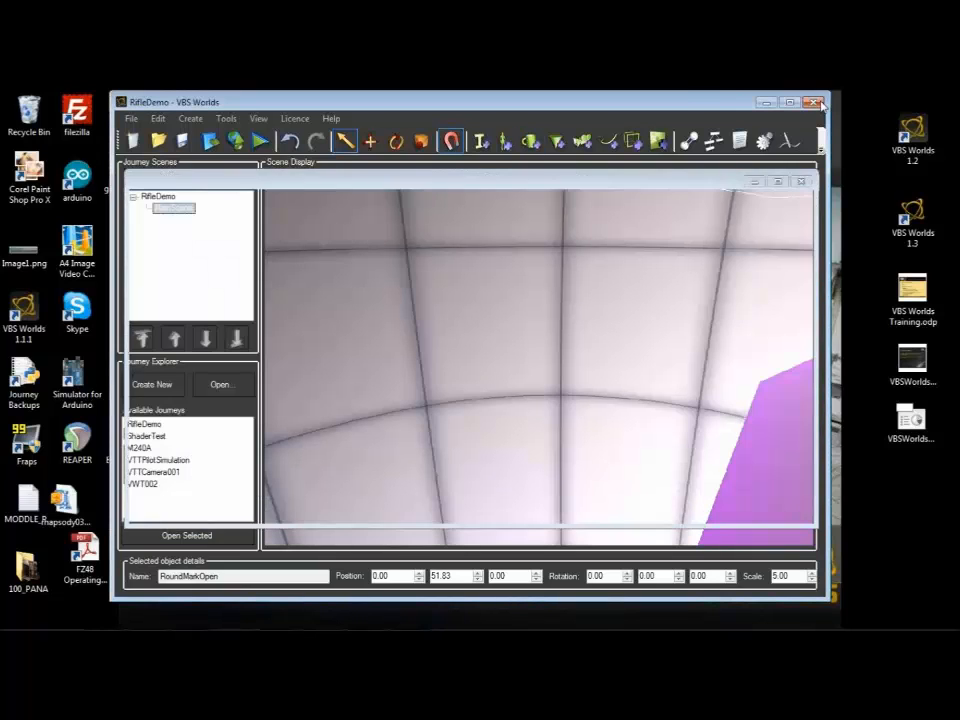
Step: Make the export folder window narrower, shrink its navigation pane and move the window to the upper-left area of the desktop
{"action": "left_click_drag", "start_coordinate": [815, 245], "coordinate": [557, 280]}
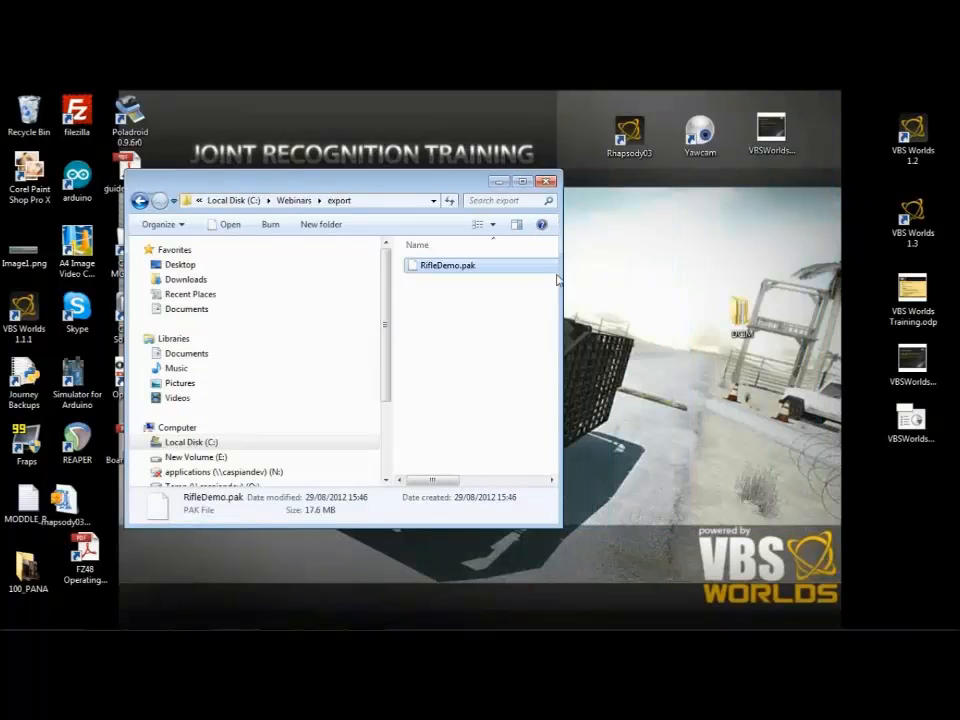
{"action": "left_click_drag", "start_coordinate": [386, 320], "coordinate": [286, 322]}
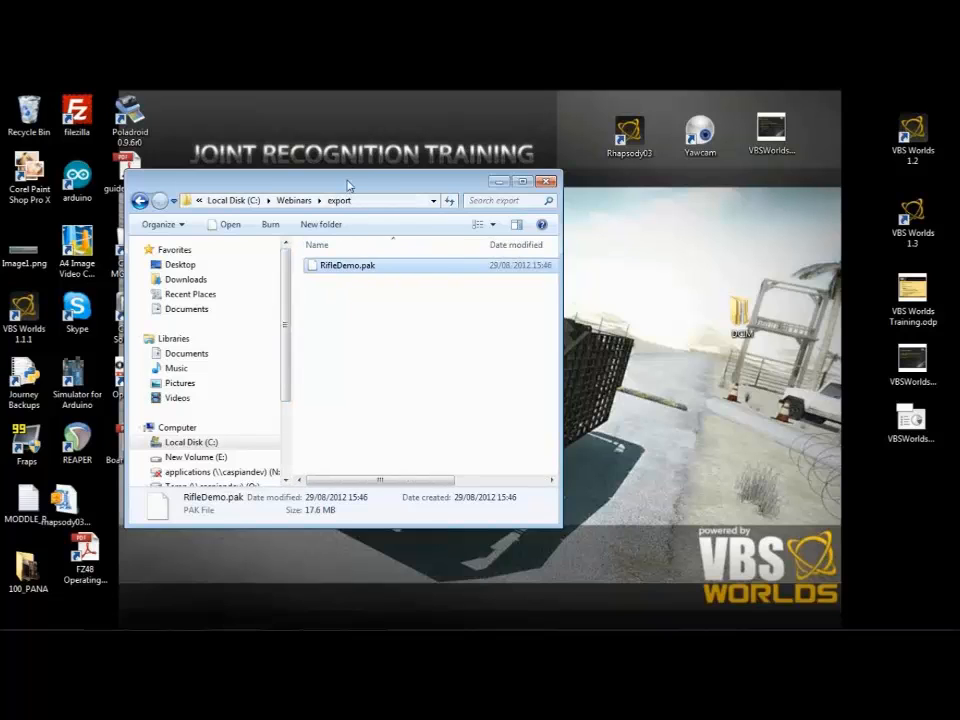
{"action": "left_click_drag", "start_coordinate": [349, 185], "coordinate": [267, 132]}
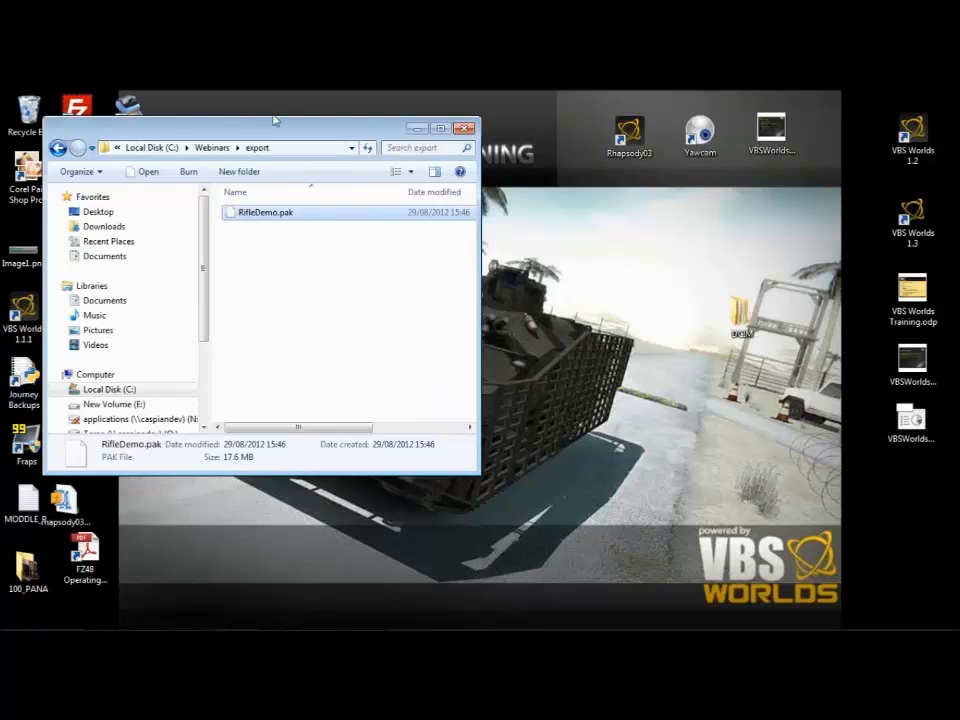
Step: Open the connected Transformer TF101 tablet to view its files and arrange its window side by side with the export folder
{"action": "mouse_move", "coordinate": [298, 627]}
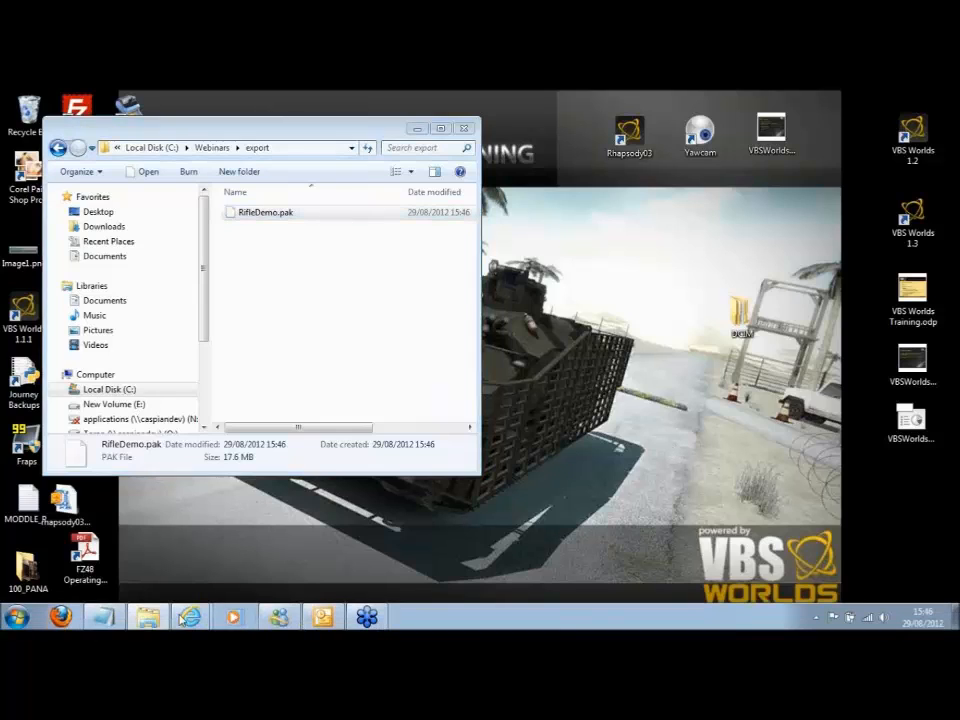
{"action": "mouse_move", "coordinate": [167, 618]}
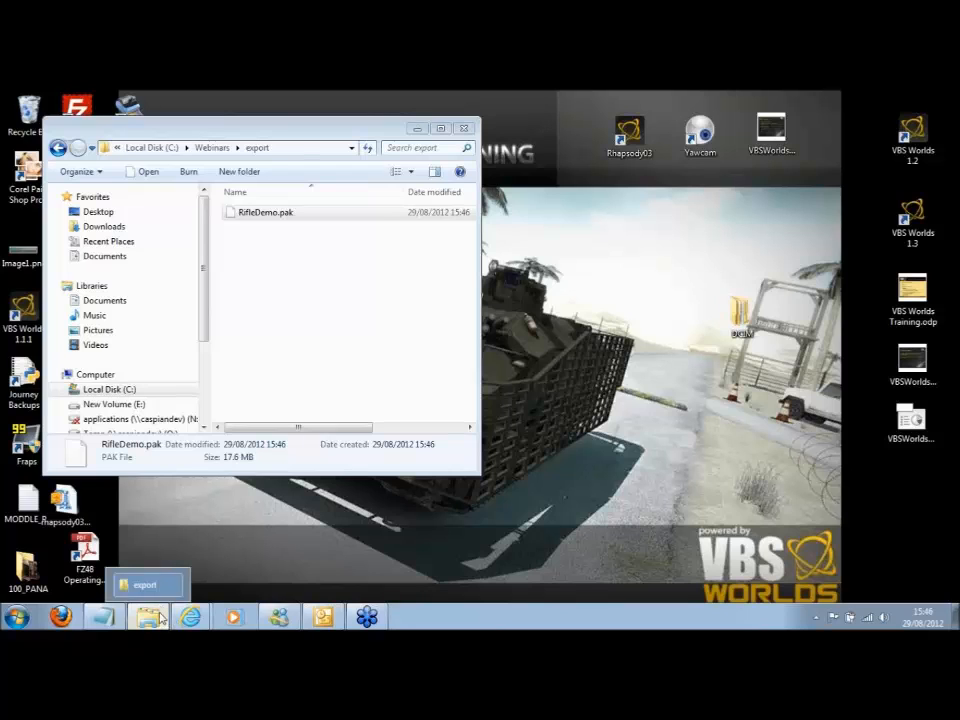
{"action": "left_click", "coordinate": [160, 618]}
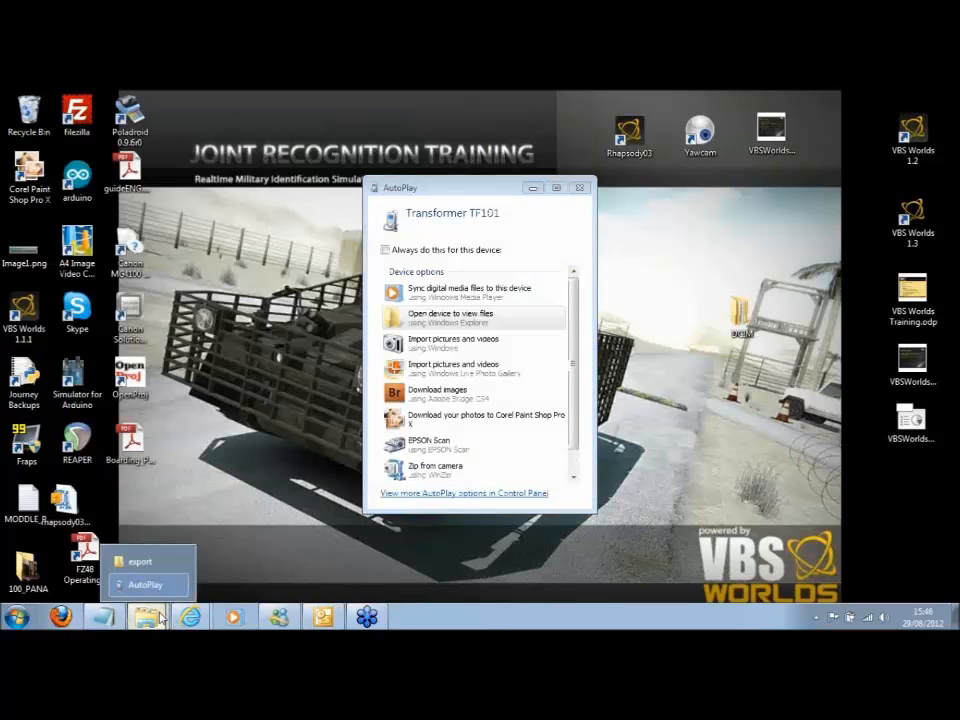
{"action": "left_click", "coordinate": [467, 321]}
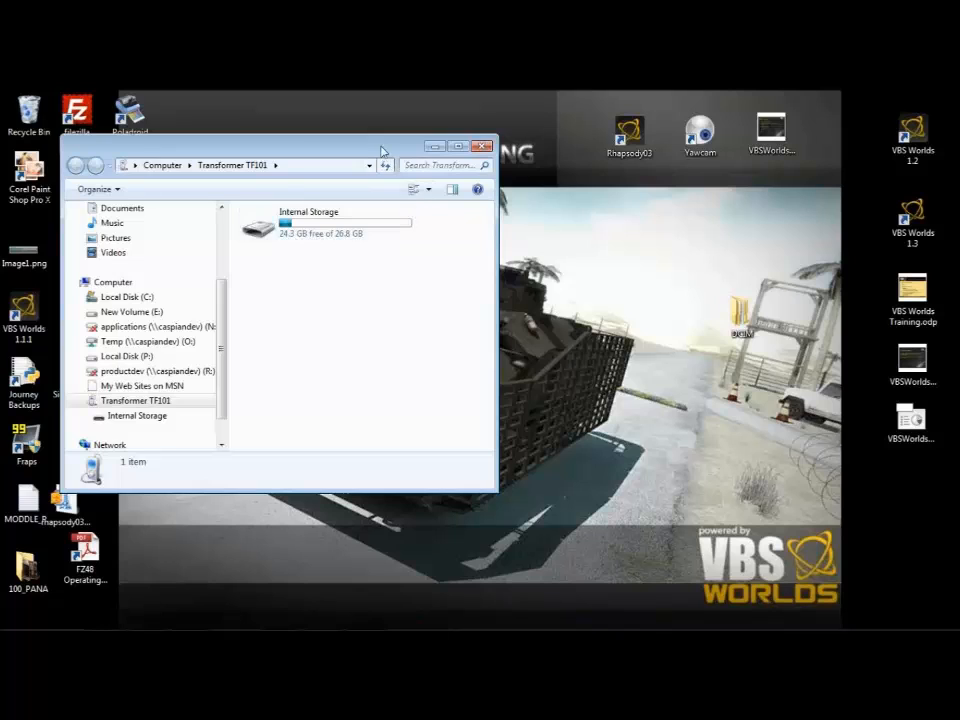
{"action": "left_click_drag", "start_coordinate": [381, 151], "coordinate": [735, 134]}
{"action": "mouse_move", "coordinate": [146, 617]}
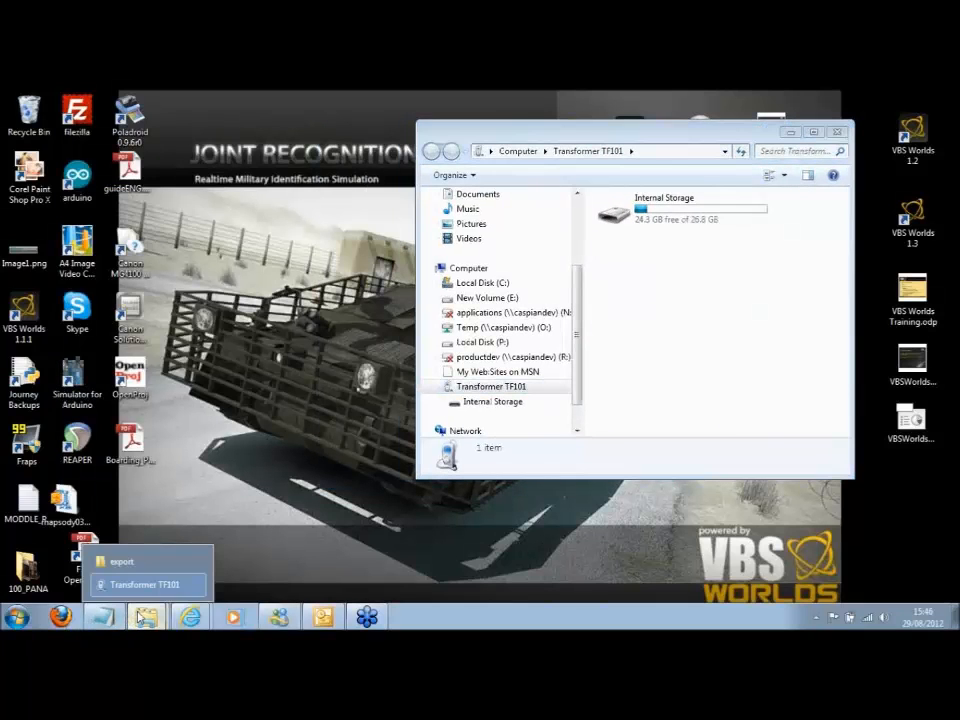
{"action": "left_click", "coordinate": [125, 561]}
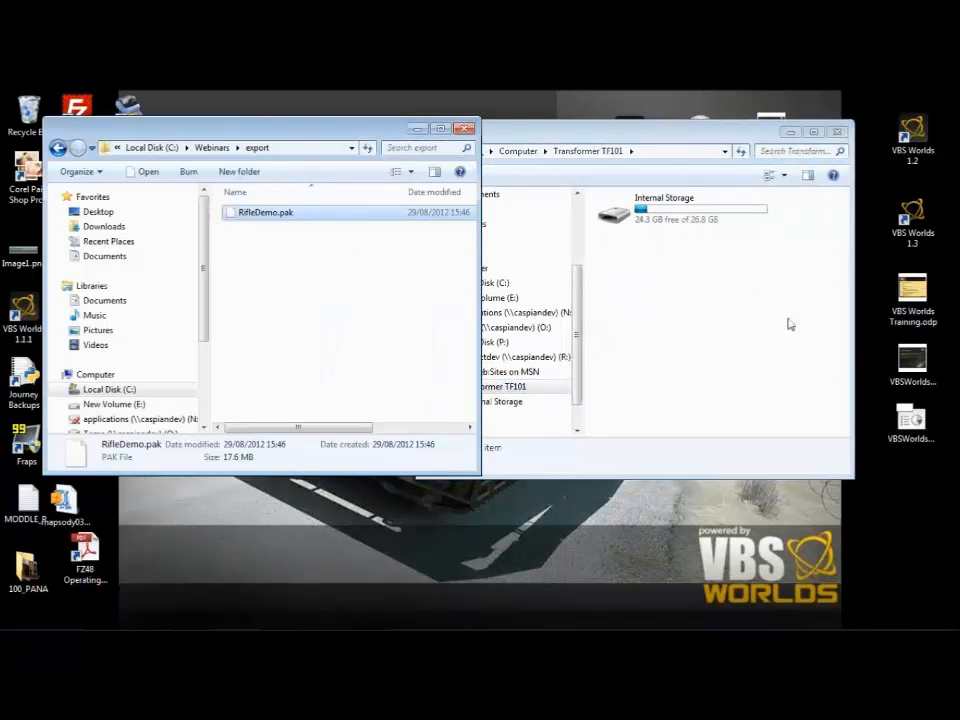
{"action": "left_click_drag", "start_coordinate": [650, 145], "coordinate": [706, 131]}
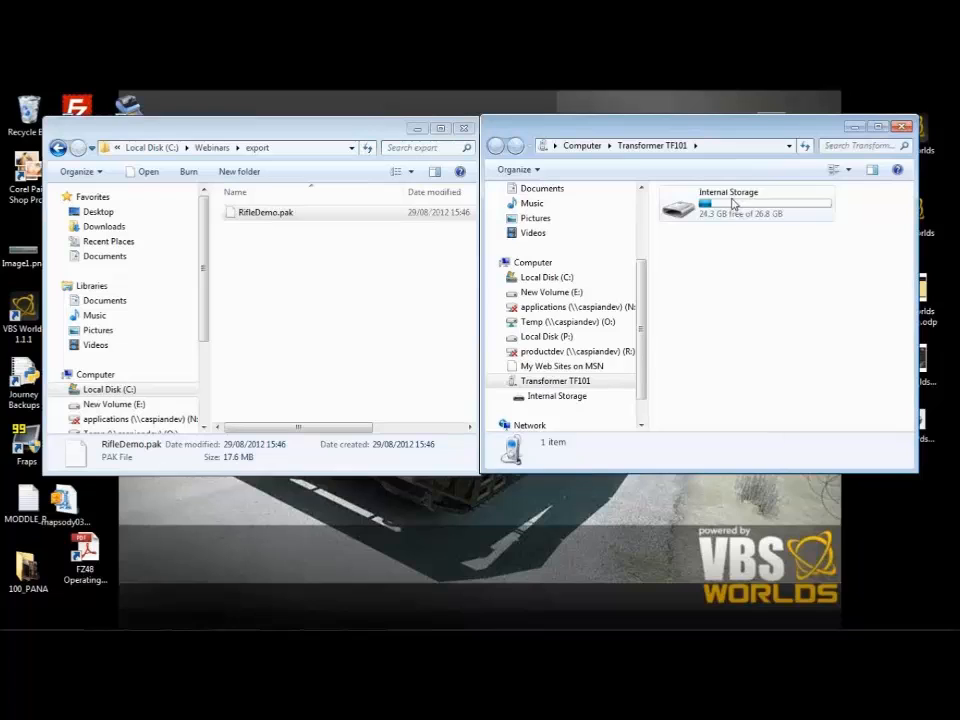
Step: Copy RifleDemo.pak into the Android\data\caspian.Droid folder on the tablet's Internal Storage
{"action": "double_click", "coordinate": [733, 204]}
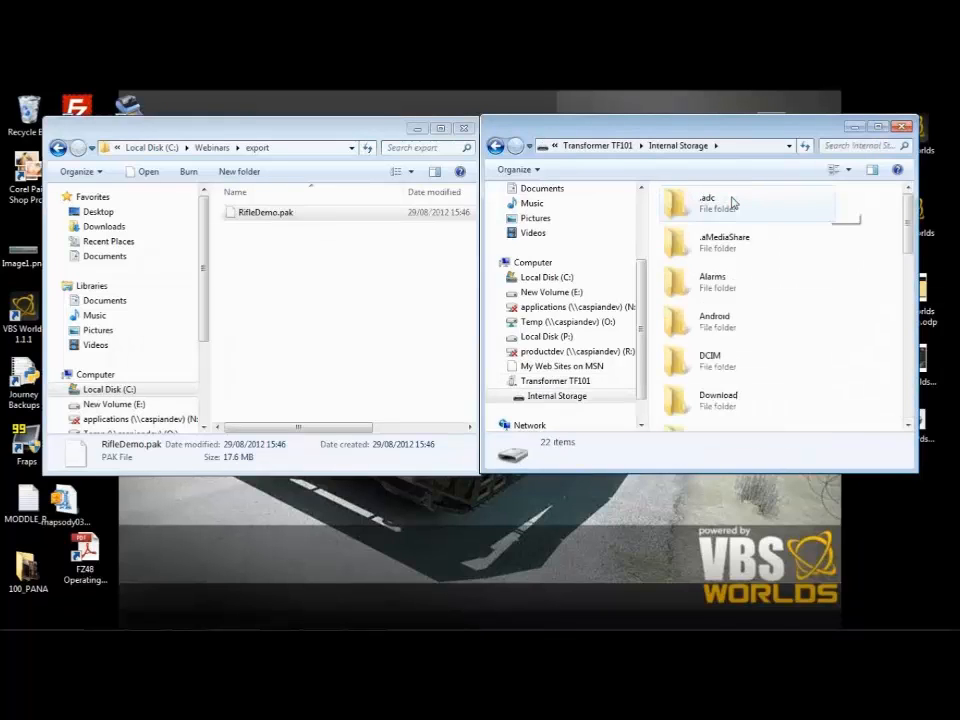
{"action": "double_click", "coordinate": [716, 328]}
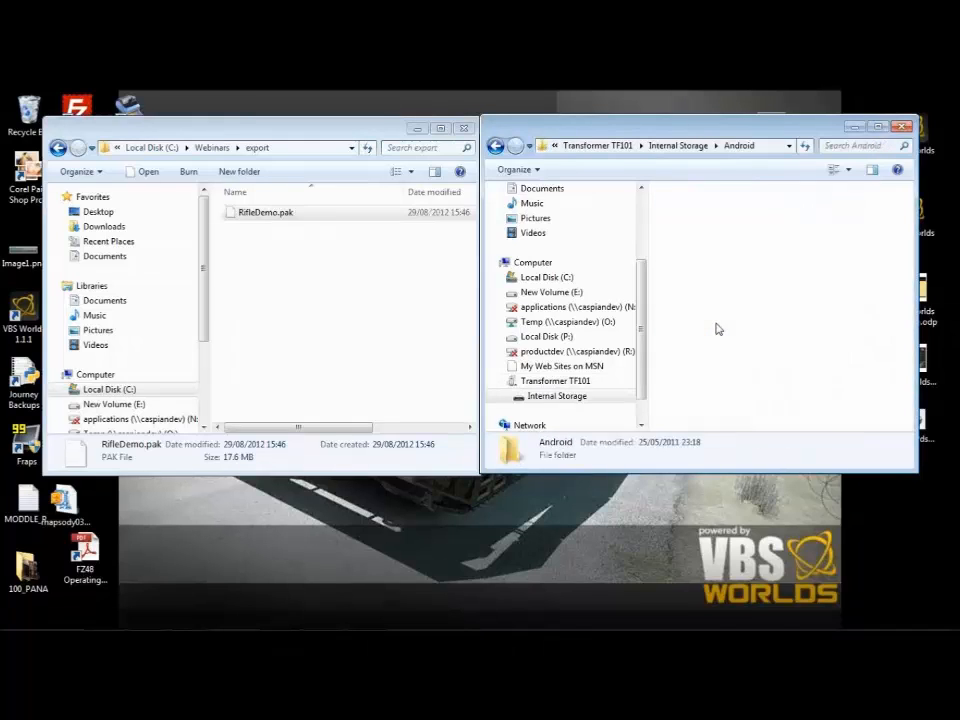
{"action": "double_click", "coordinate": [724, 201]}
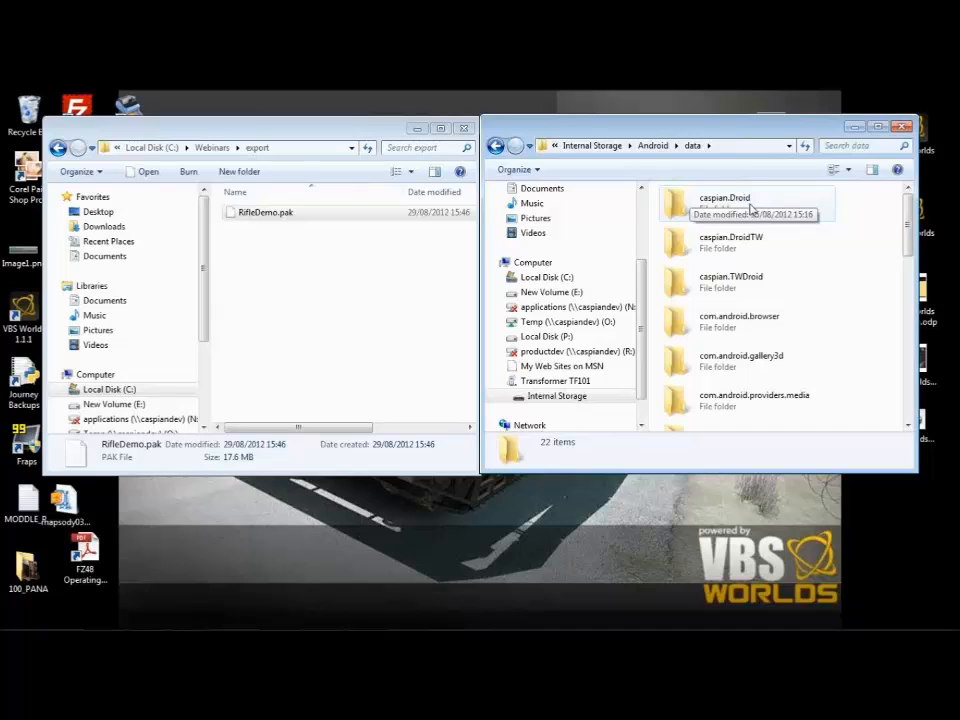
{"action": "double_click", "coordinate": [724, 206]}
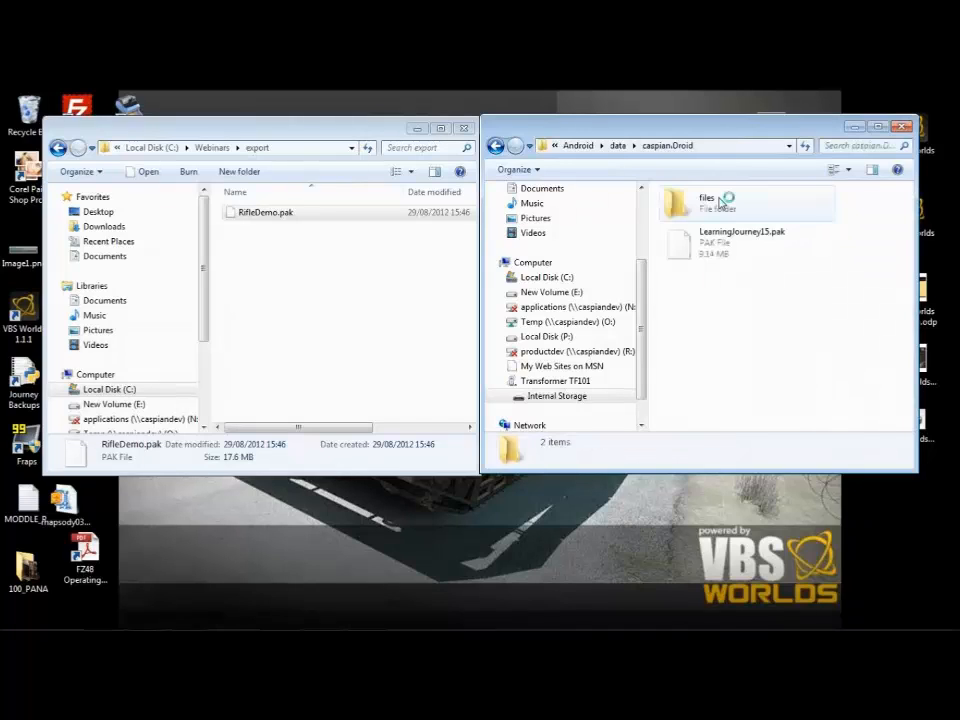
{"action": "scroll", "coordinate": [840, 314], "scroll_direction": "down", "scroll_amount": 1}
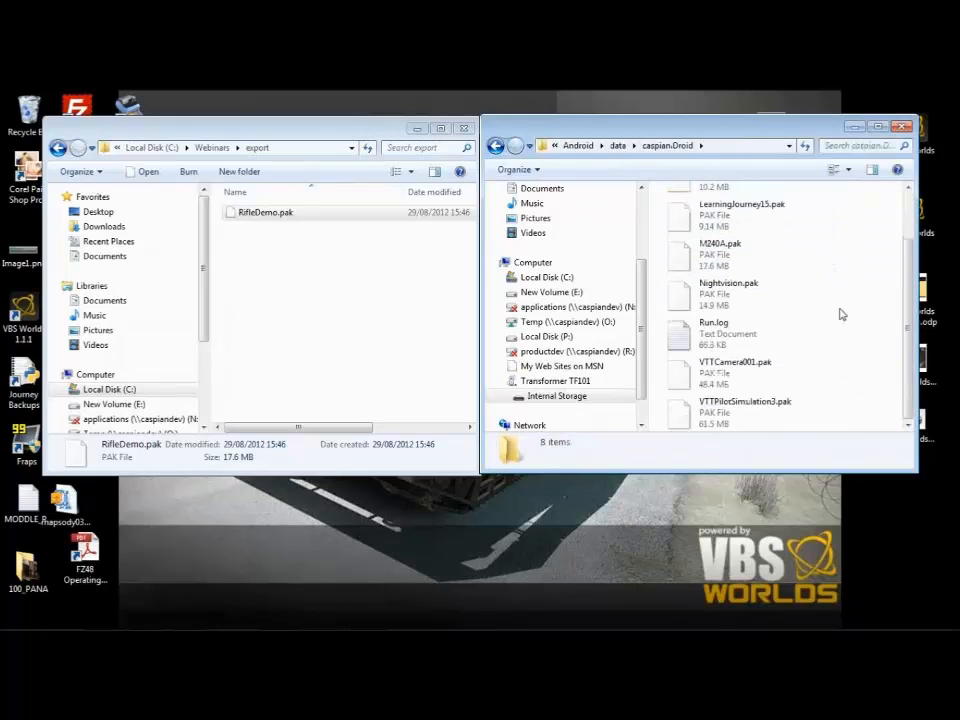
{"action": "scroll", "coordinate": [776, 247], "scroll_direction": "up", "scroll_amount": 1}
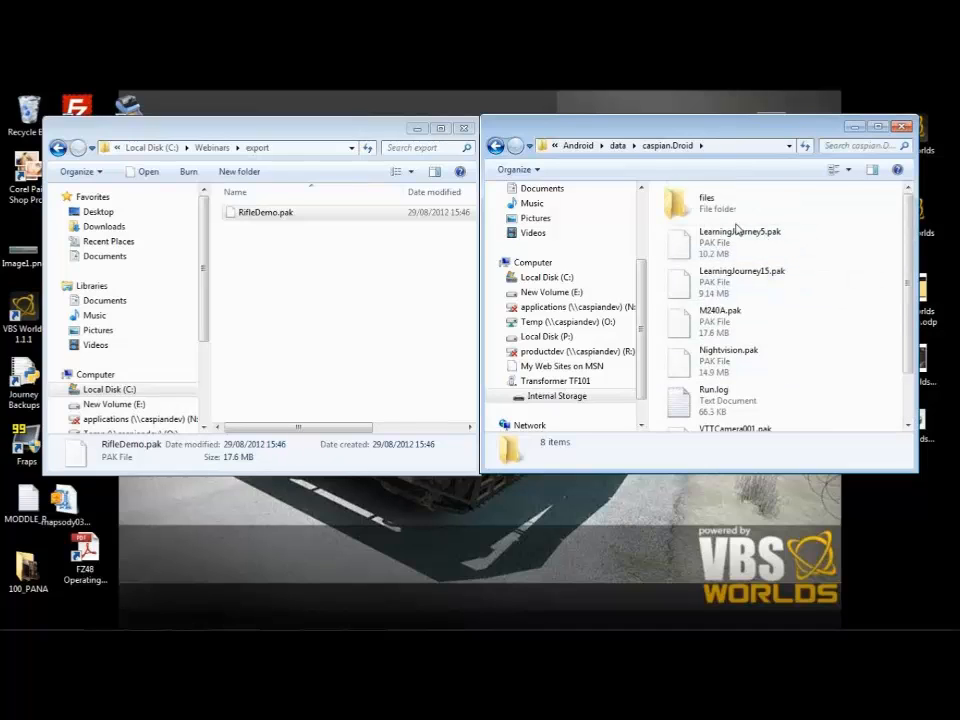
{"action": "left_click_drag", "start_coordinate": [246, 218], "coordinate": [823, 370]}
Step: Minimize both folder windows and launch Yawcam from the desktop
{"action": "left_click", "coordinate": [853, 128]}
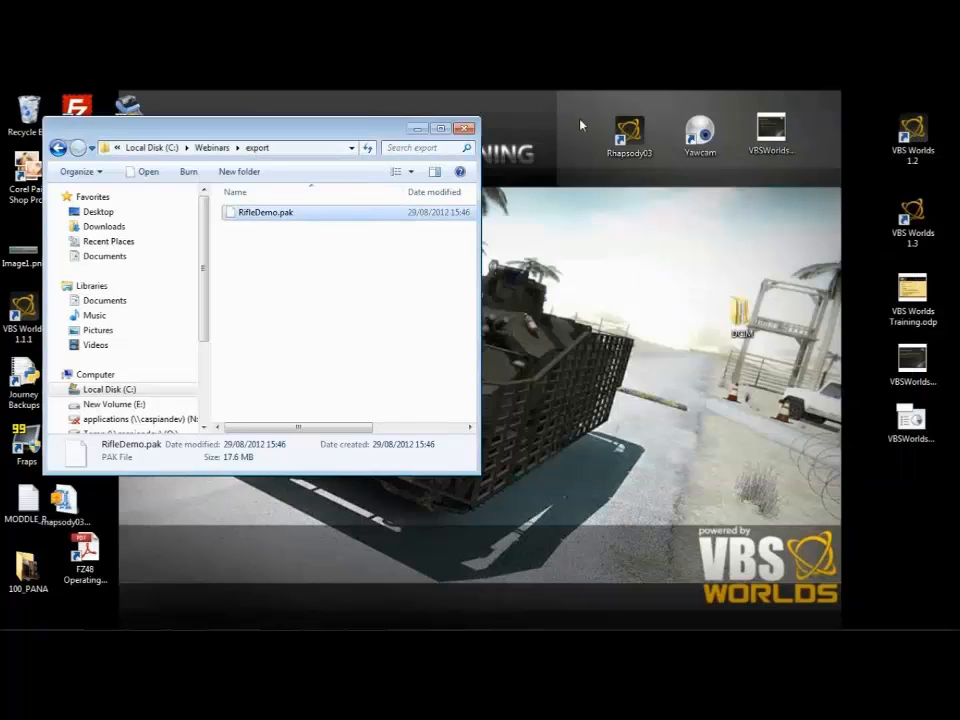
{"action": "left_click", "coordinate": [418, 128]}
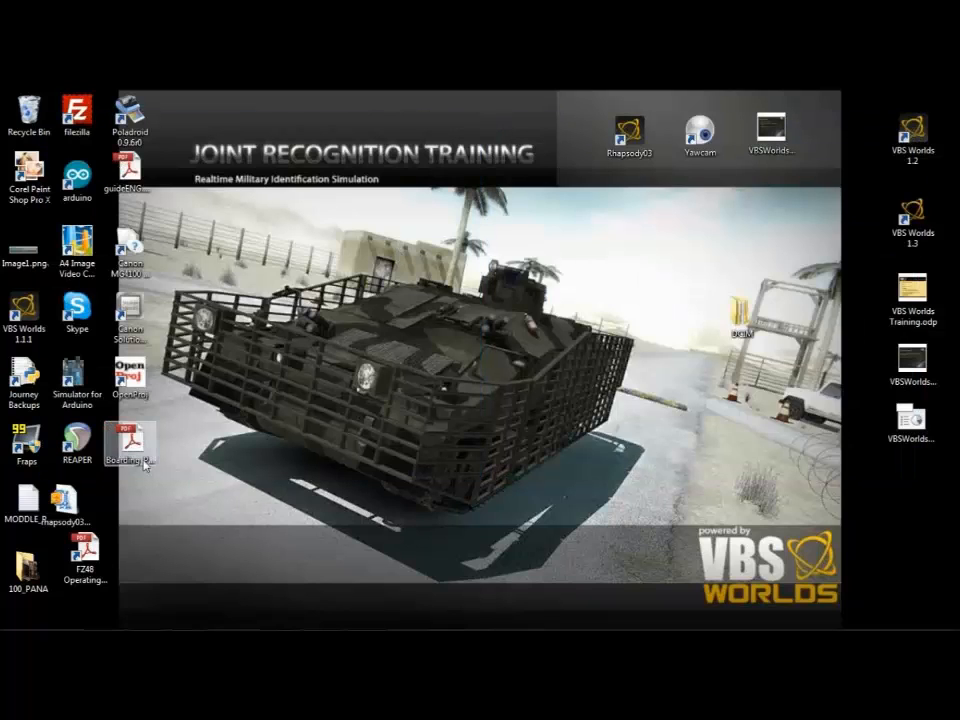
{"action": "double_click", "coordinate": [709, 138]}
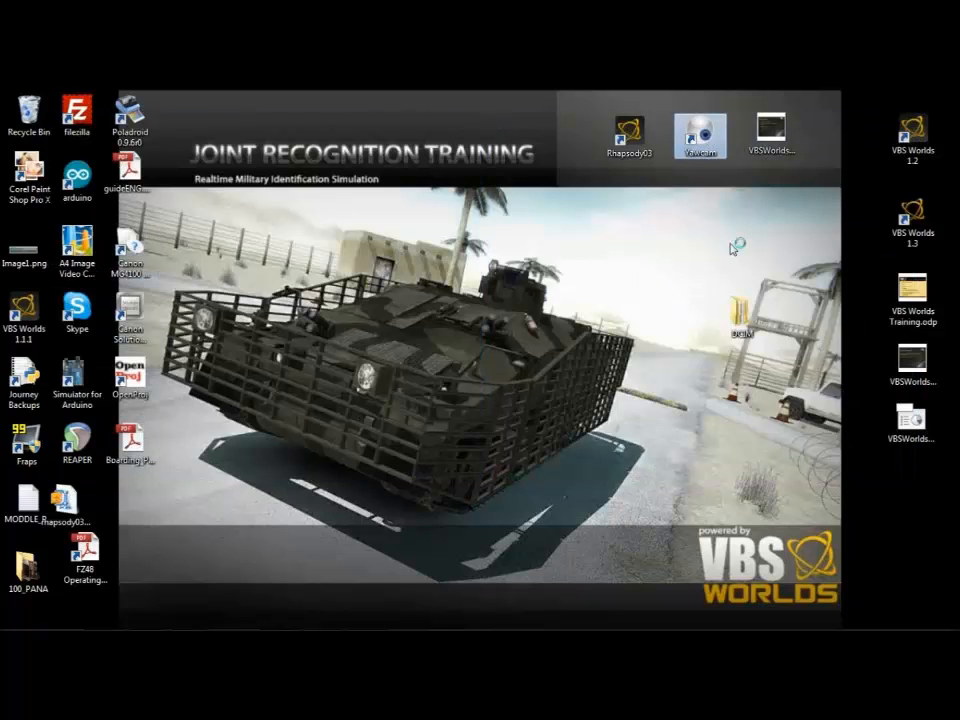